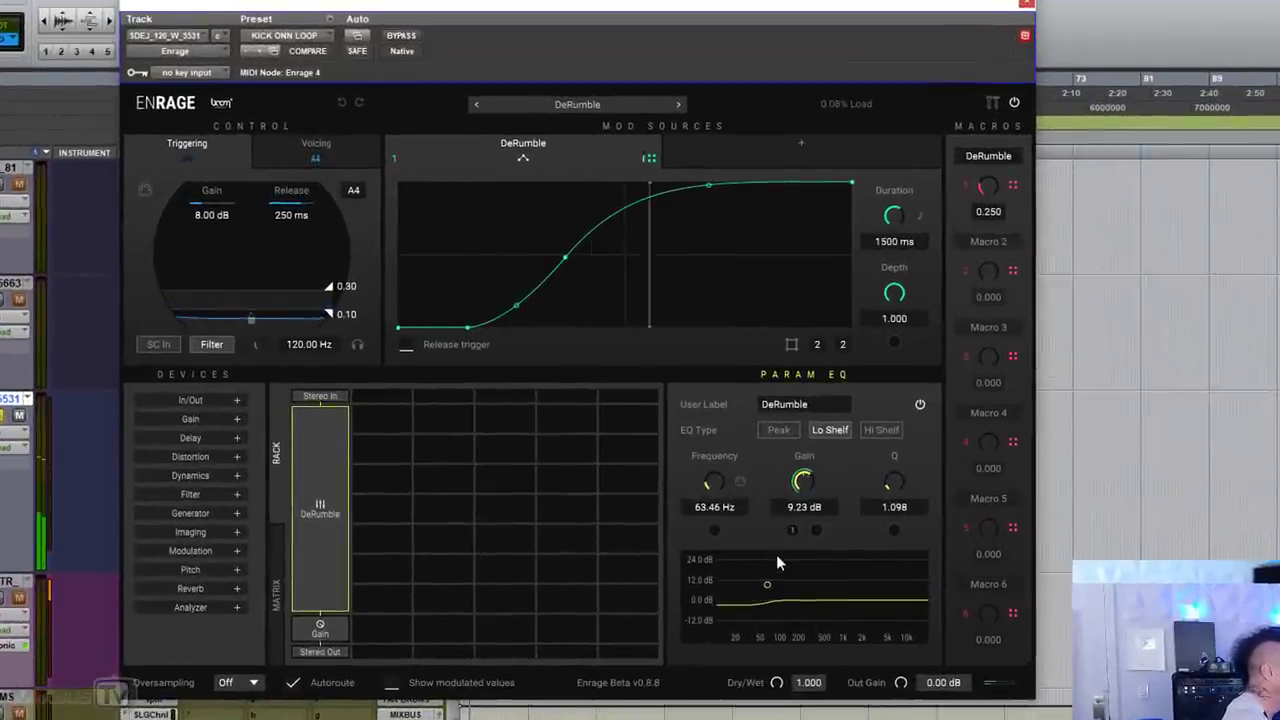
Set the DeRumble EQ band's Q to 1.780 and raise Macro 2 on the tape-delay chain
drag(893, 482, 897, 470)
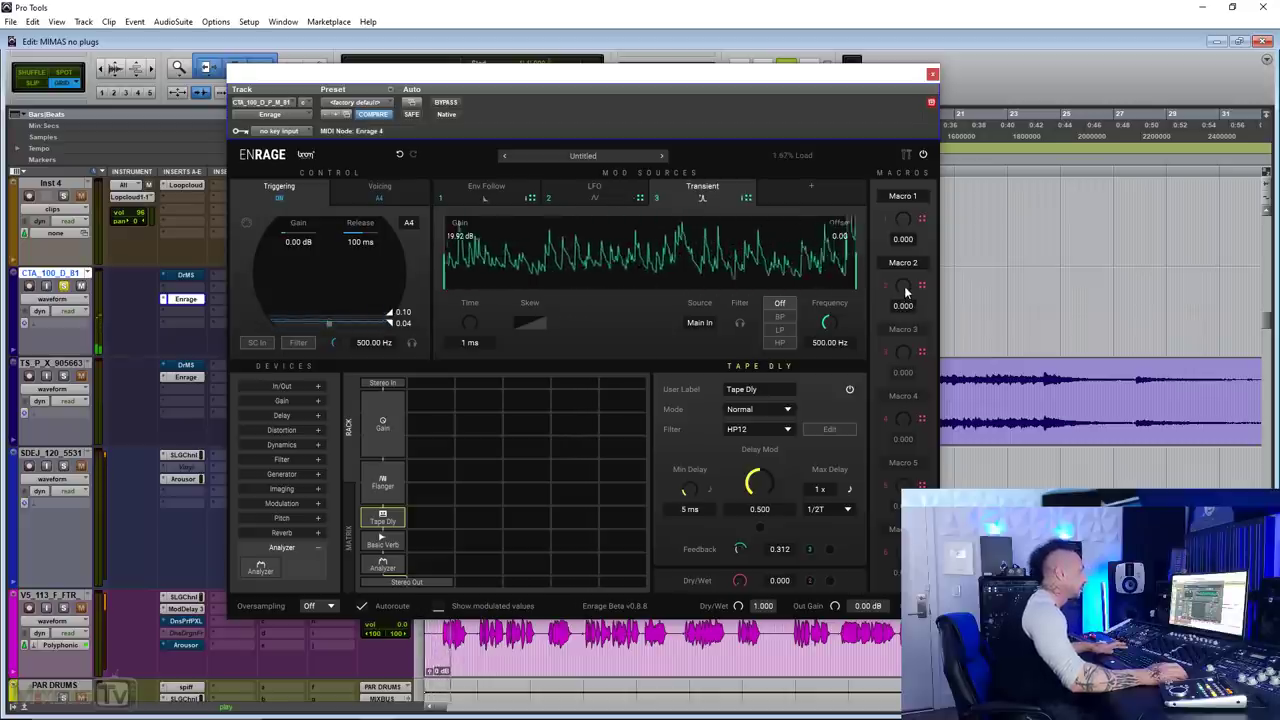
drag(906, 291, 905, 263)
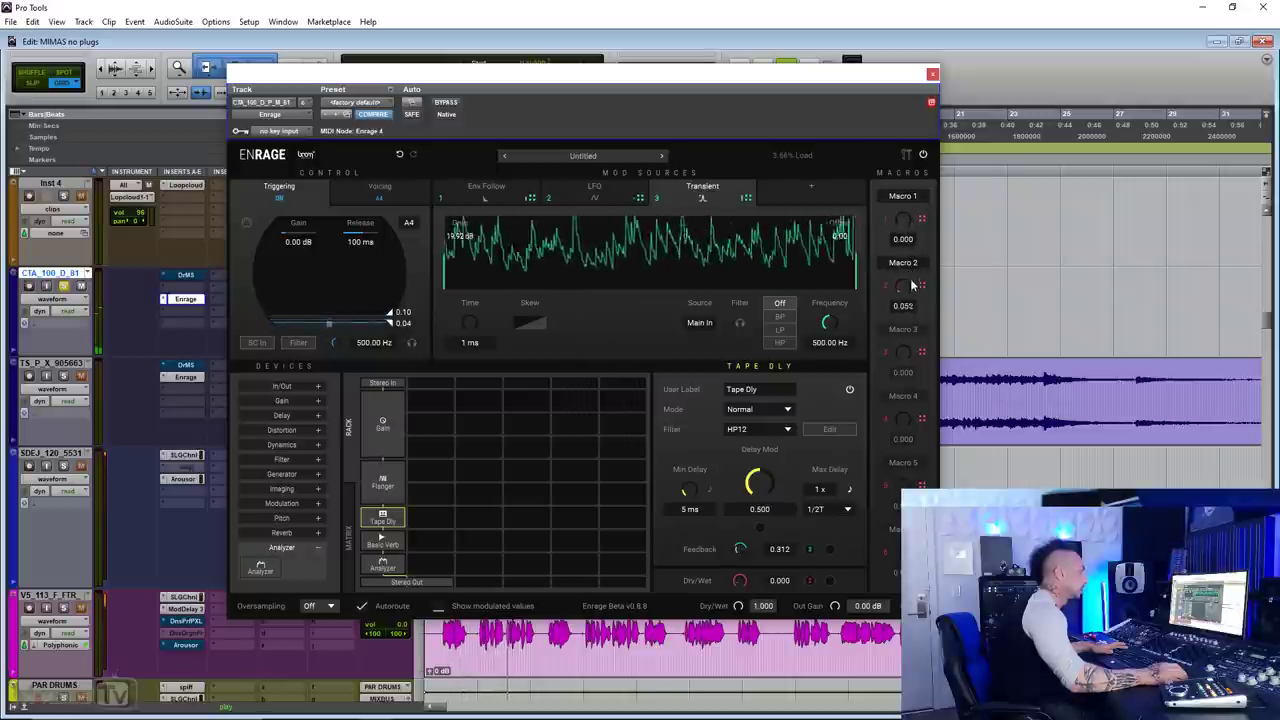
drag(912, 274, 901, 166)
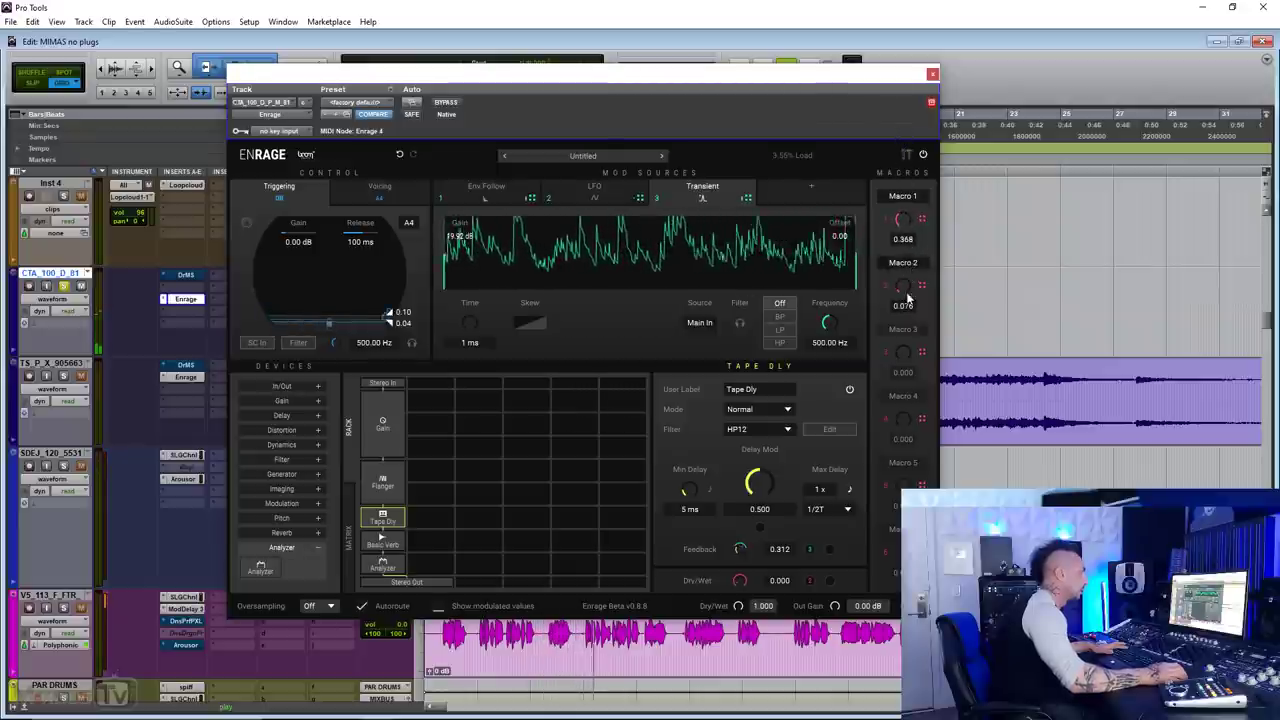
drag(906, 241, 905, 253)
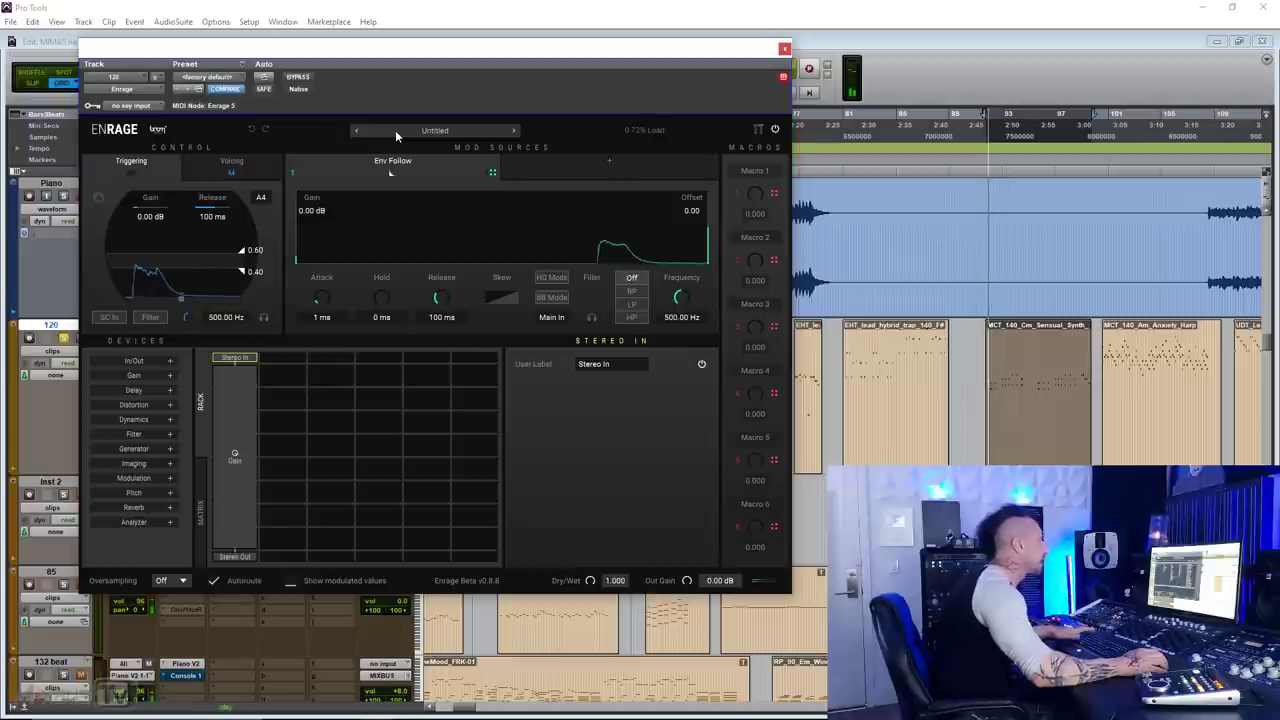
Load the 'Catch me if you can' preset, compare it bypassed, lower the LFO minimum rate, then bypass it
click(395, 130)
double_click(615, 203)
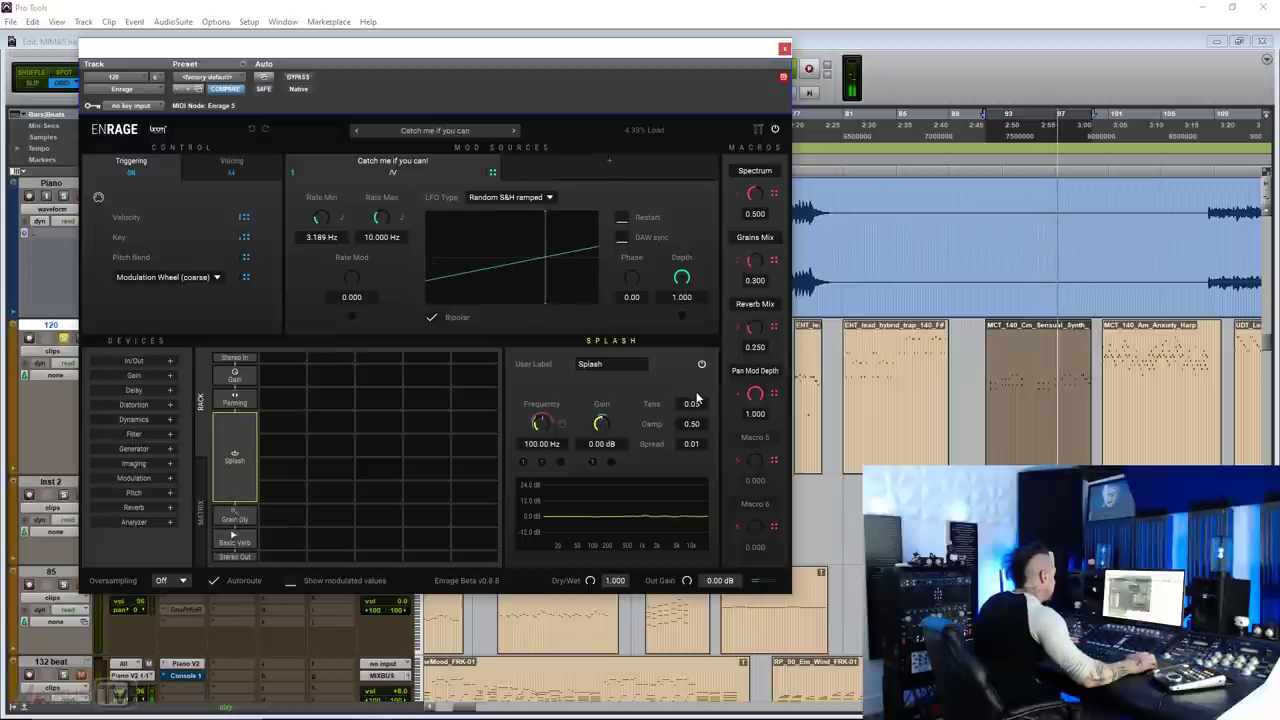
click(297, 77)
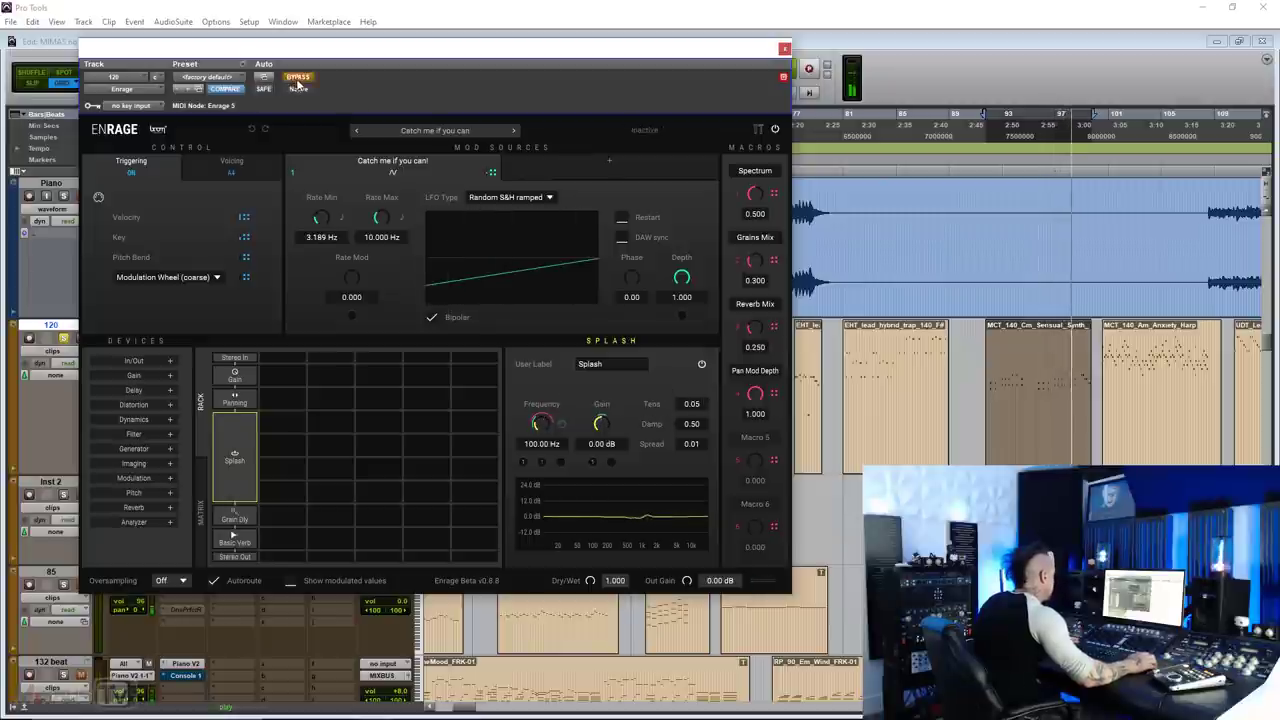
click(298, 77)
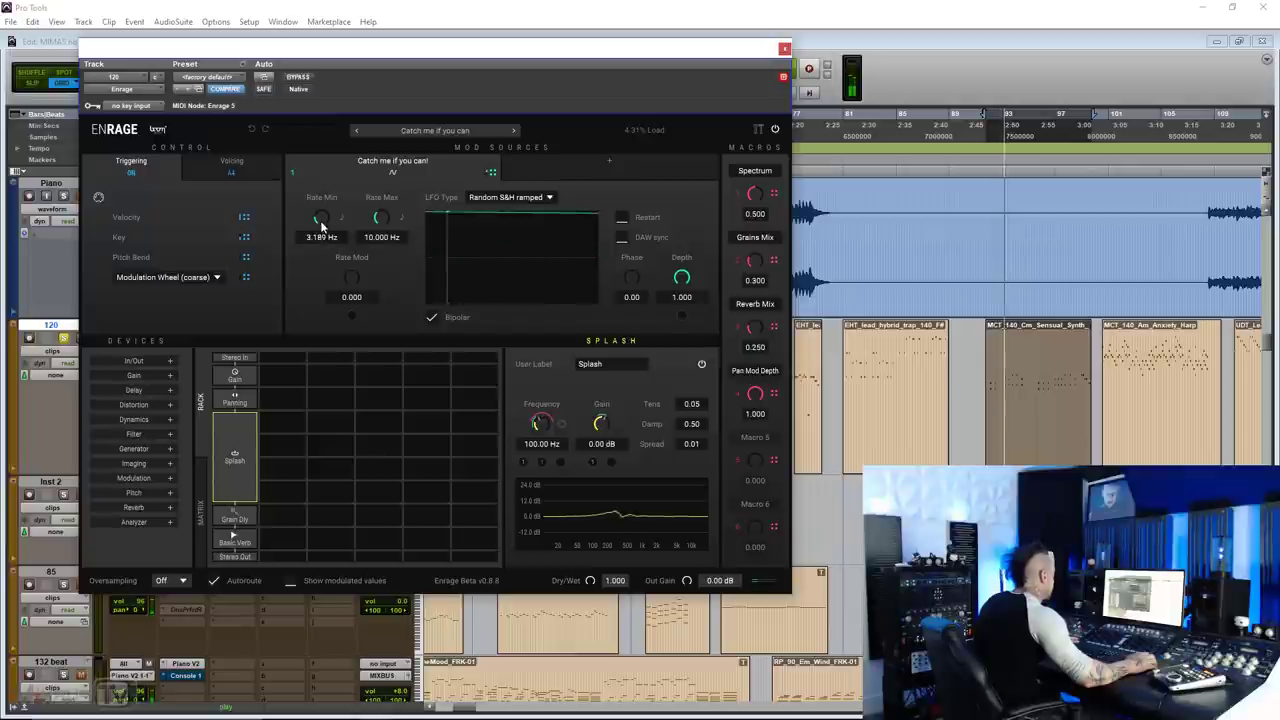
mouse_move(320, 237)
mouse_down()
mouse_move(318, 181)
mouse_move(320, 234)
mouse_up()
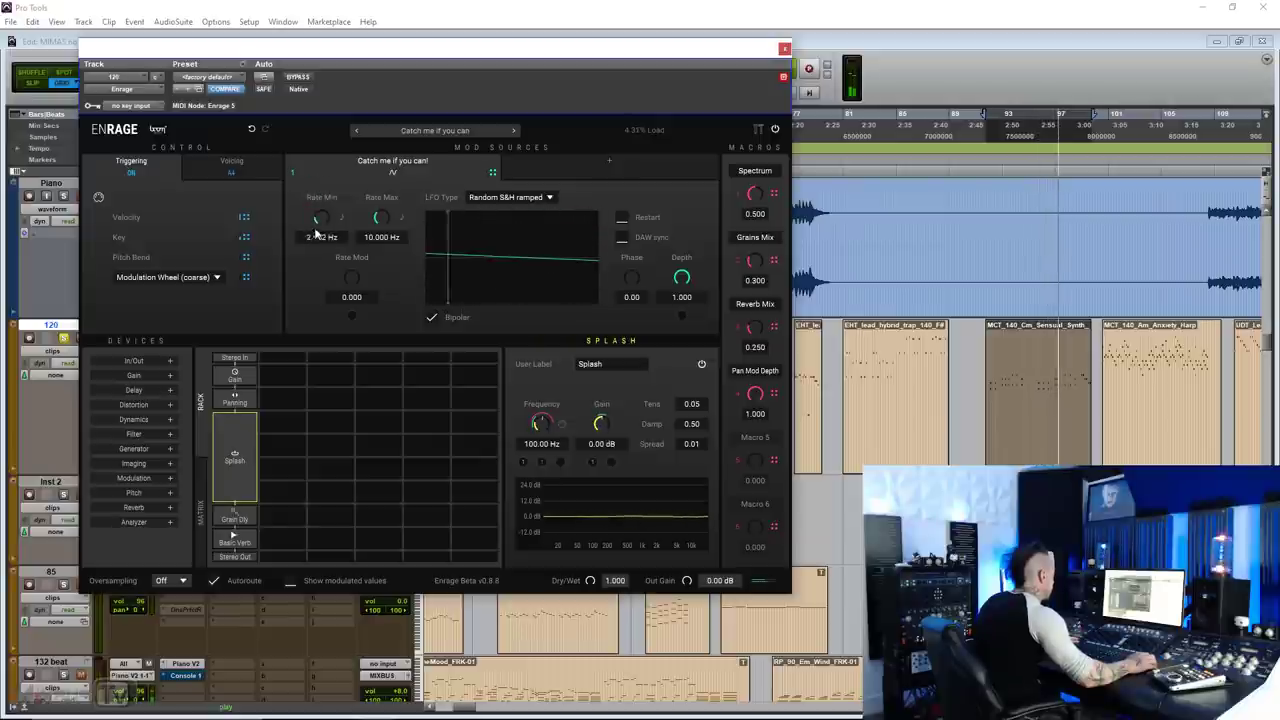
click(302, 77)
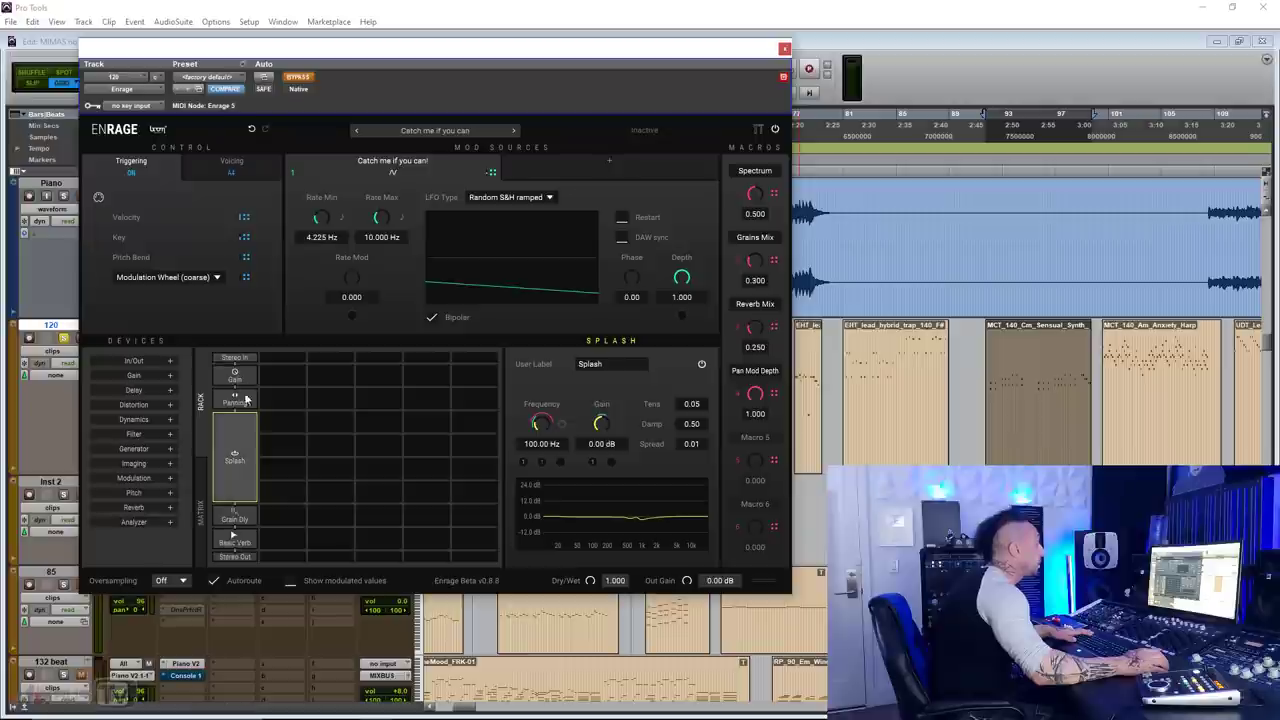
Add a Decimator distortion device to the rack, remove it again, and reopen the preset browser
click(165, 405)
drag(145, 432, 314, 443)
right_click(333, 390)
click(360, 416)
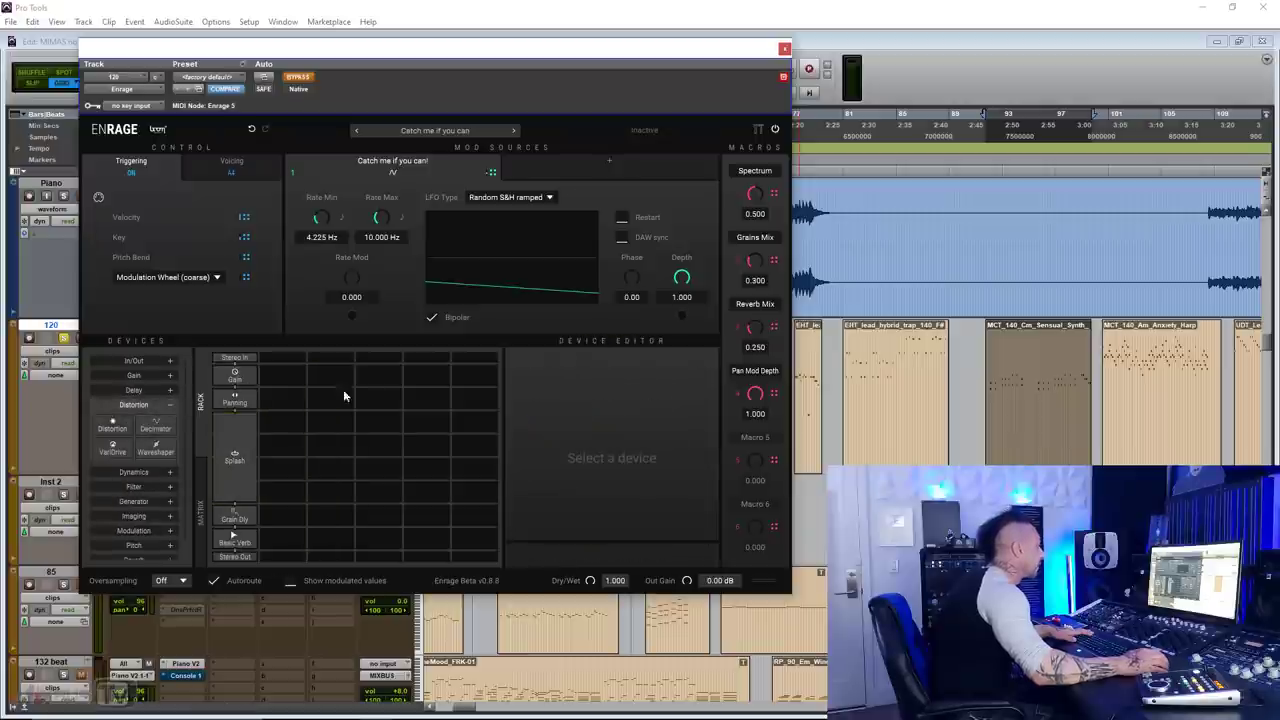
click(433, 134)
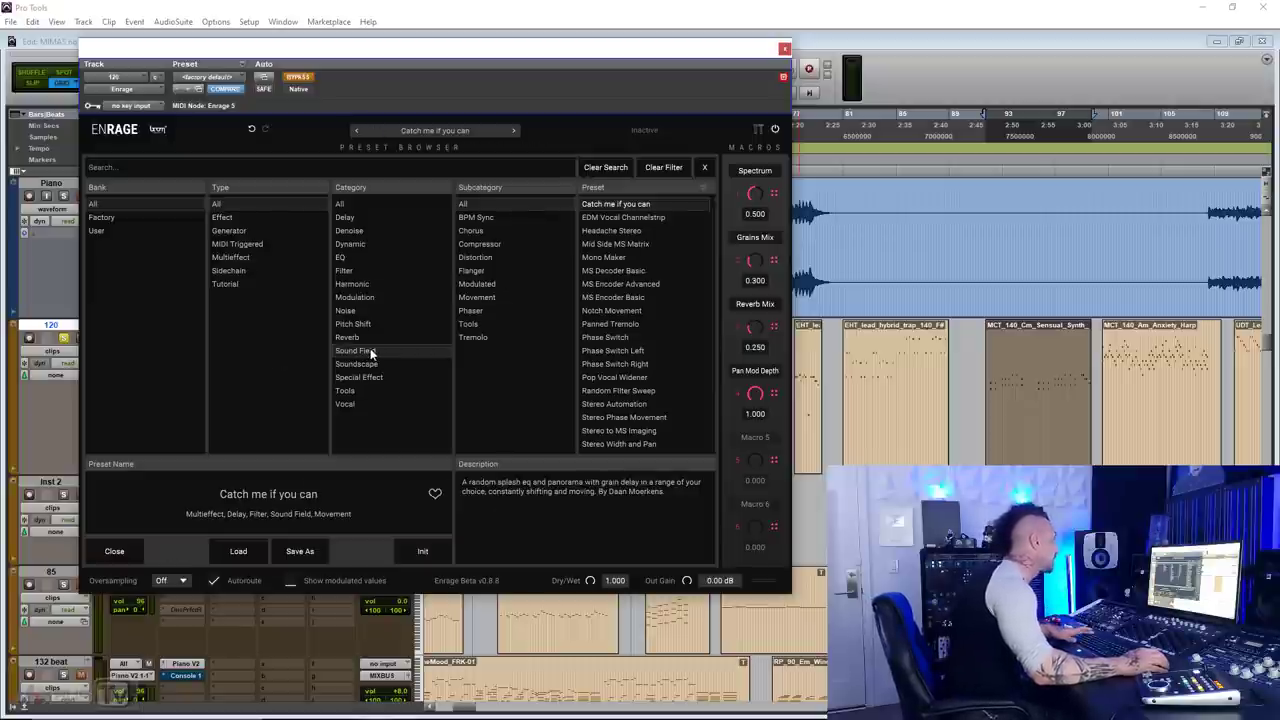
Try the EDM Vocal Channelstrip preset, re-enable the effect, and load Headache Stereo
click(640, 217)
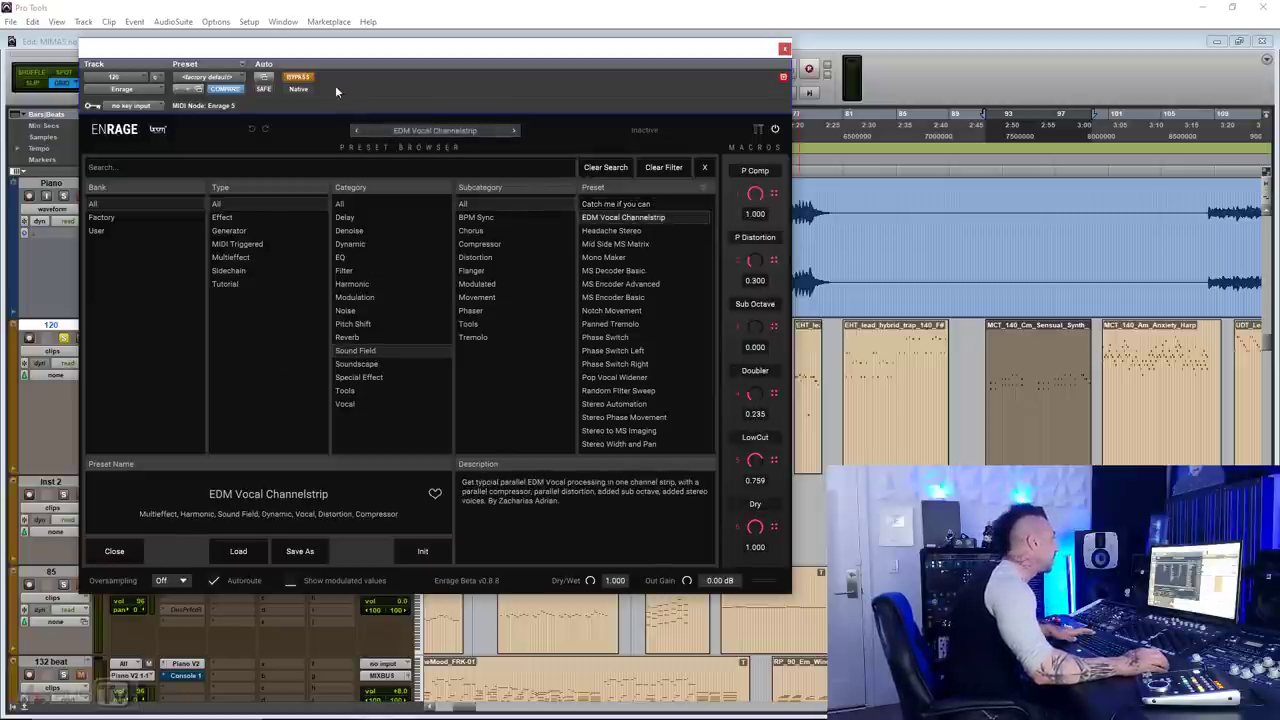
click(293, 79)
click(612, 230)
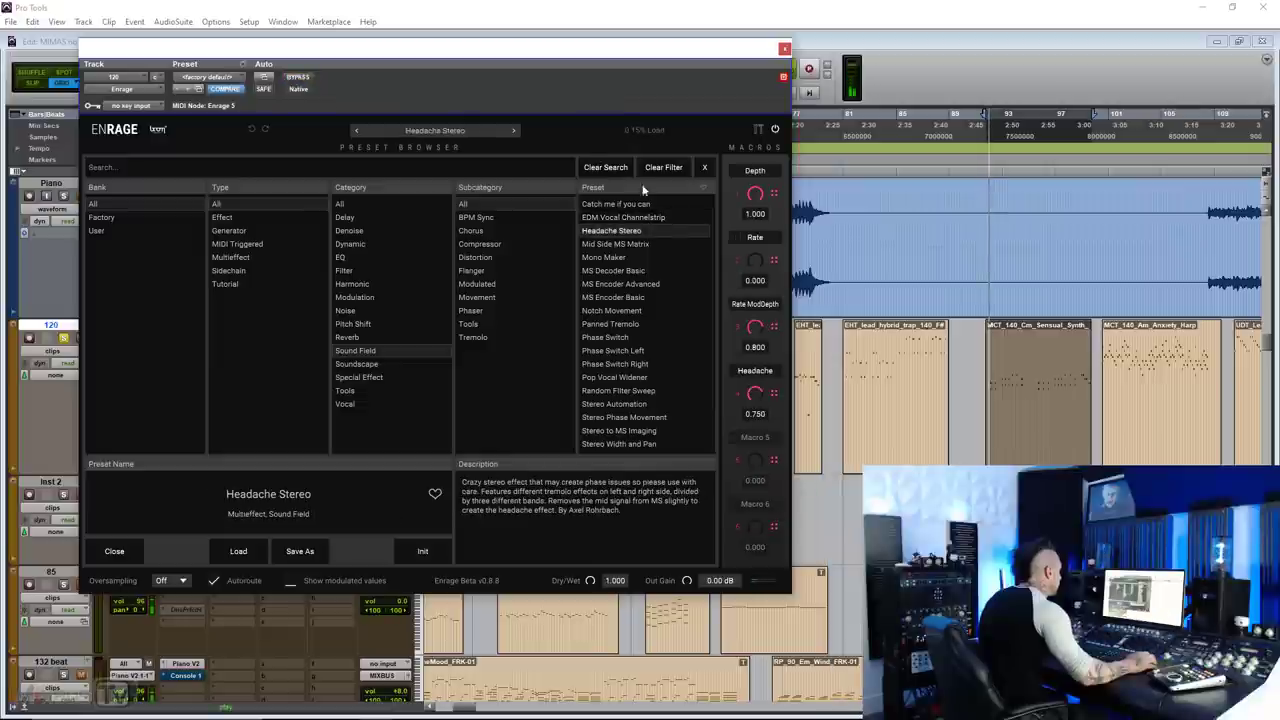
double_click(612, 230)
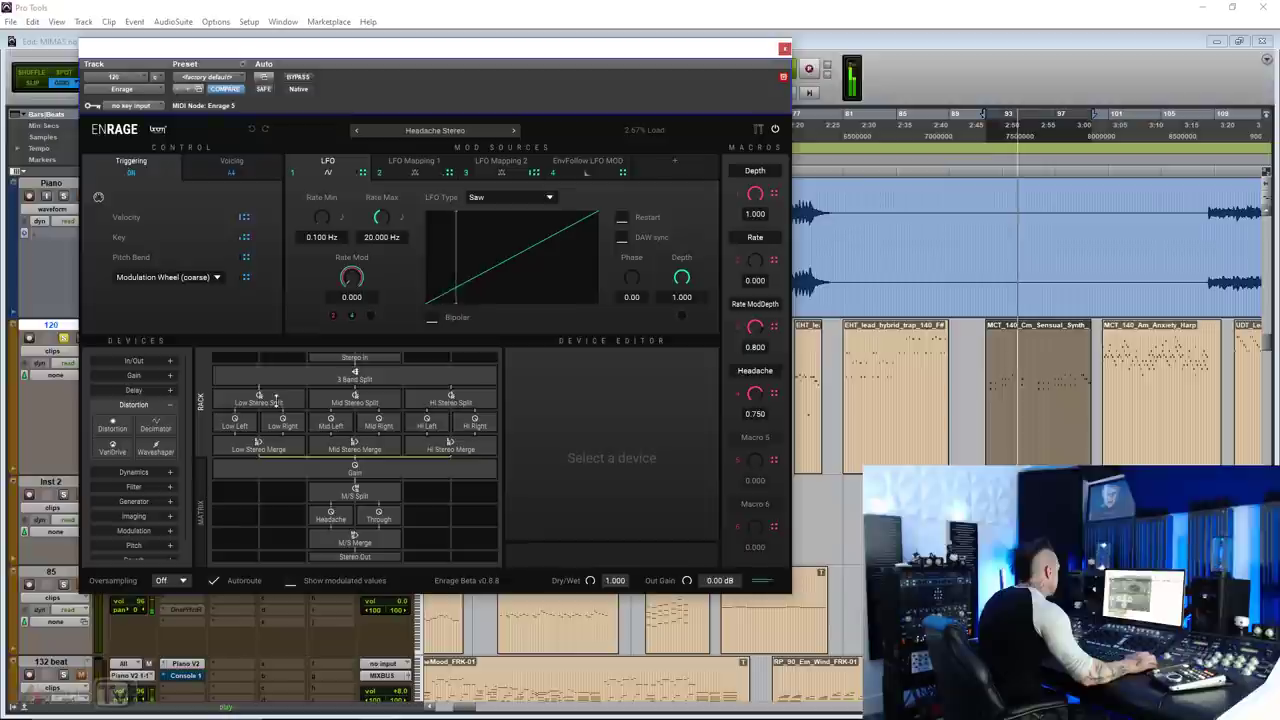
Load Notch Movement, compare it bypassed, and inspect its Mod Pan 2 and Mod Pan 4 modulators
click(427, 128)
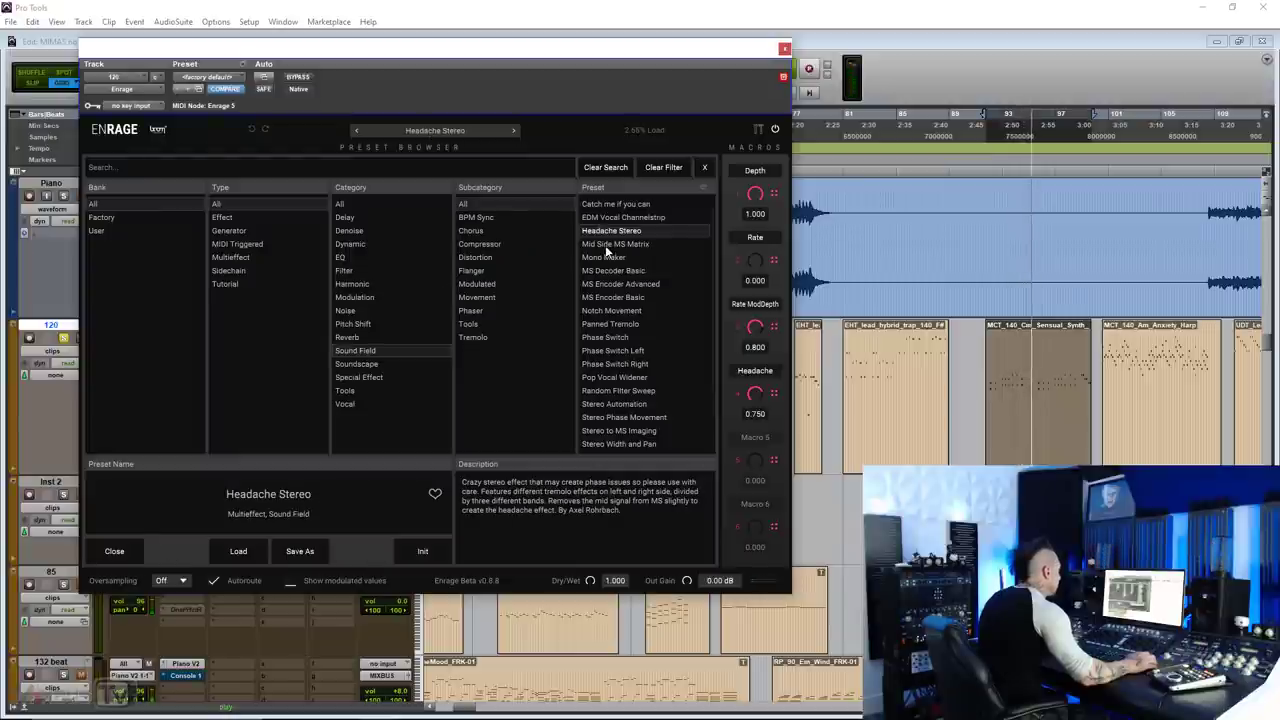
click(612, 310)
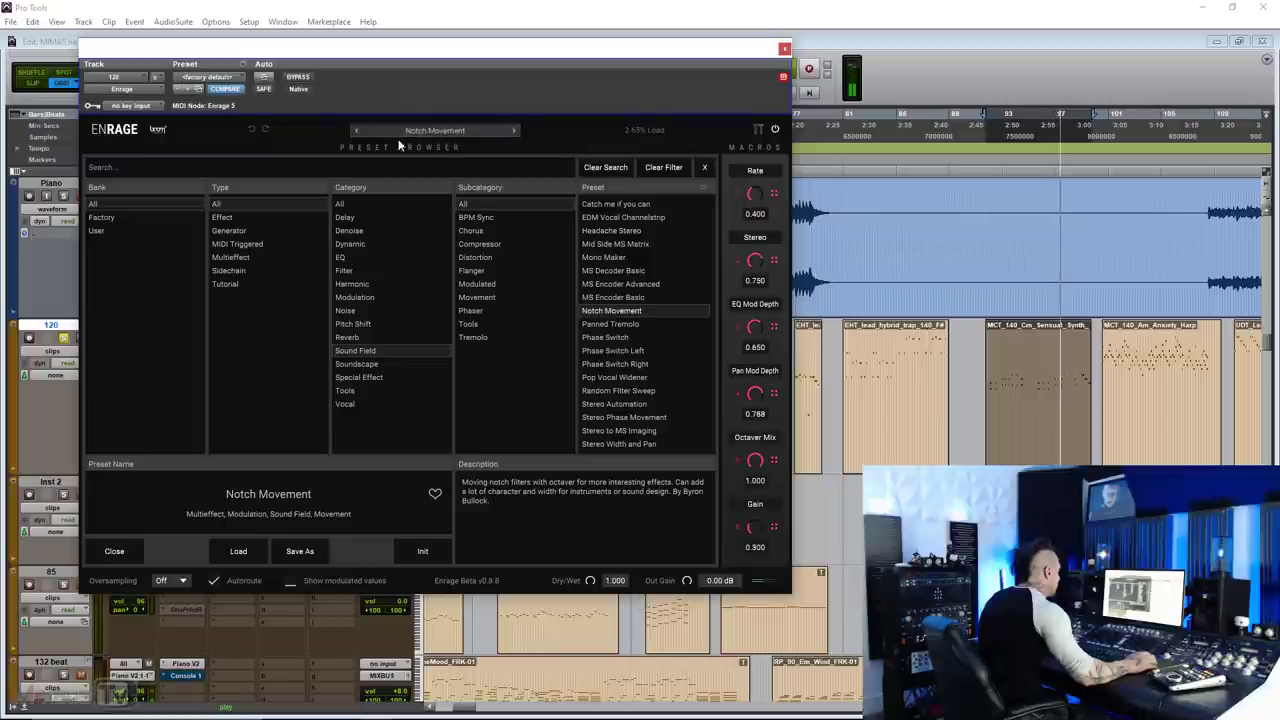
click(428, 130)
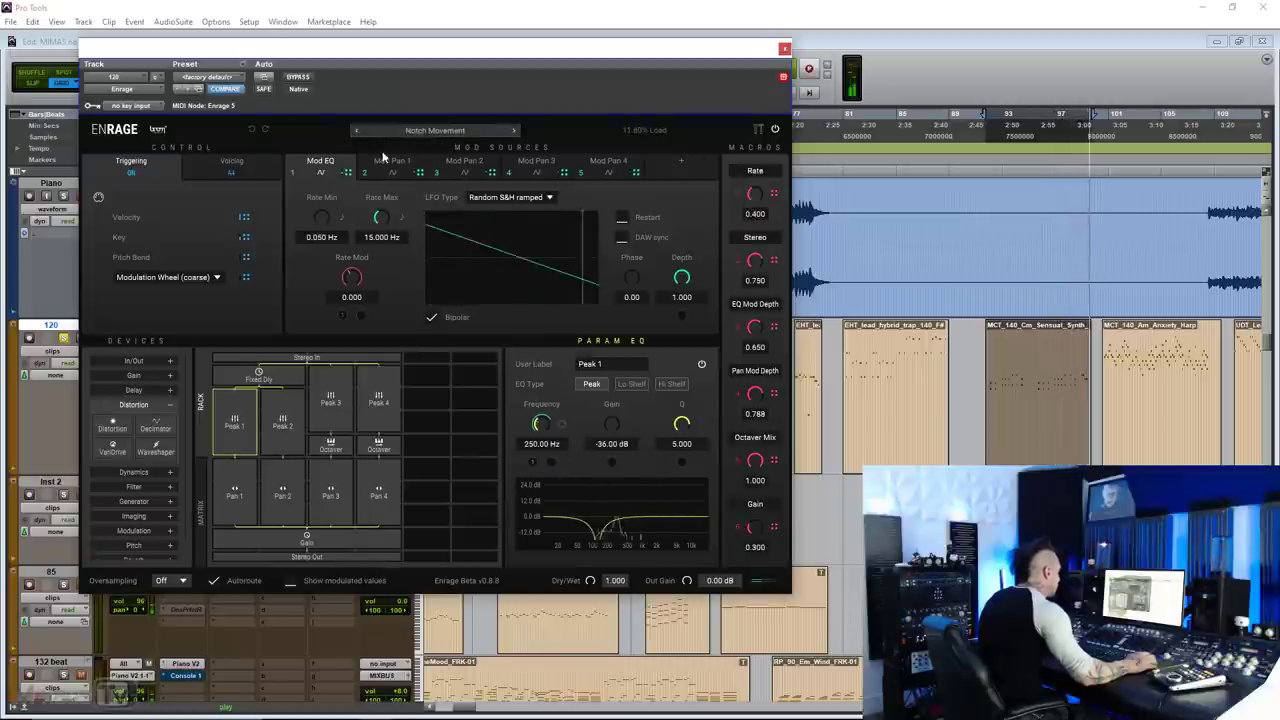
double_click(466, 161)
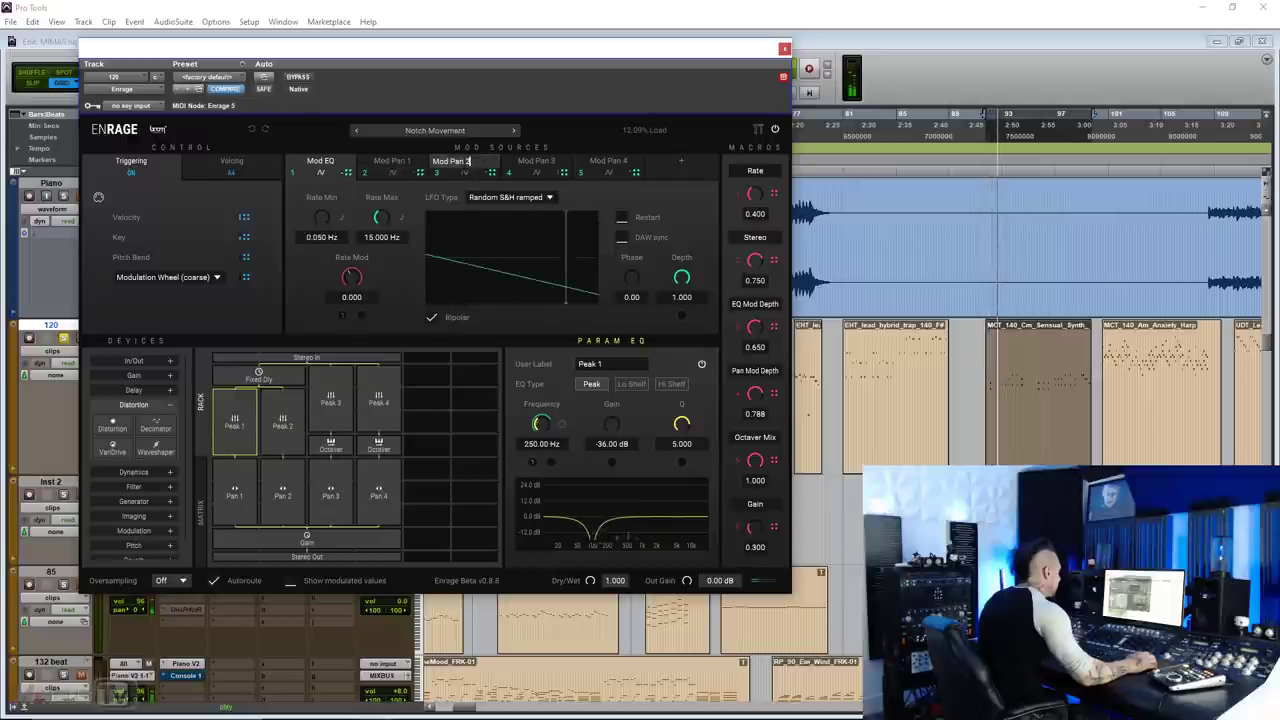
click(298, 77)
click(299, 78)
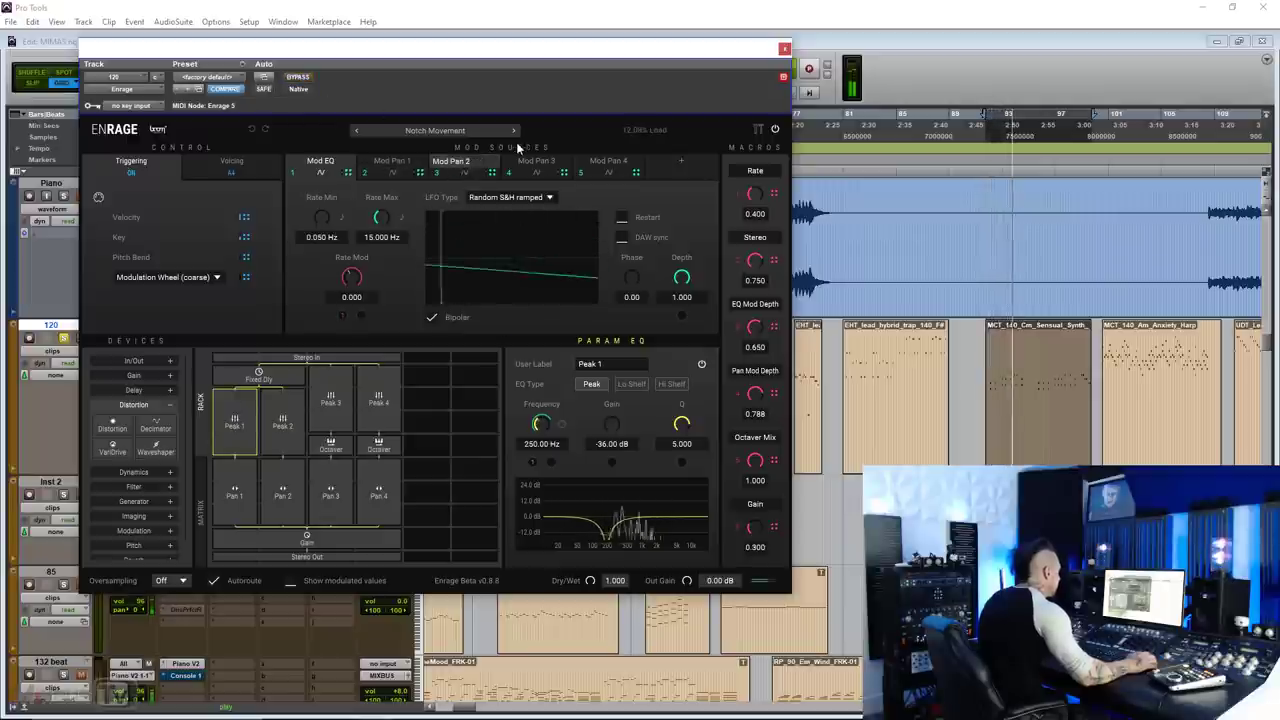
click(605, 170)
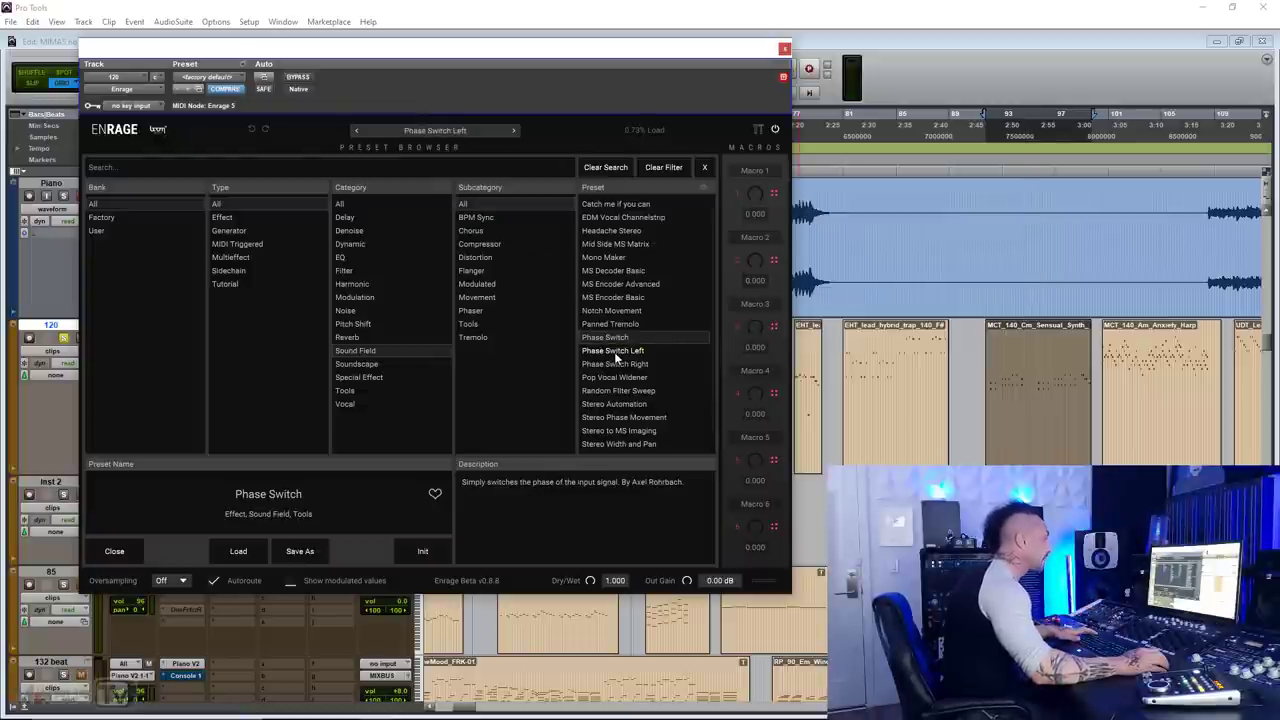
Audition Phase Switch Left and Phase Switch Right, then load Pop Vocal Widener
click(615, 352)
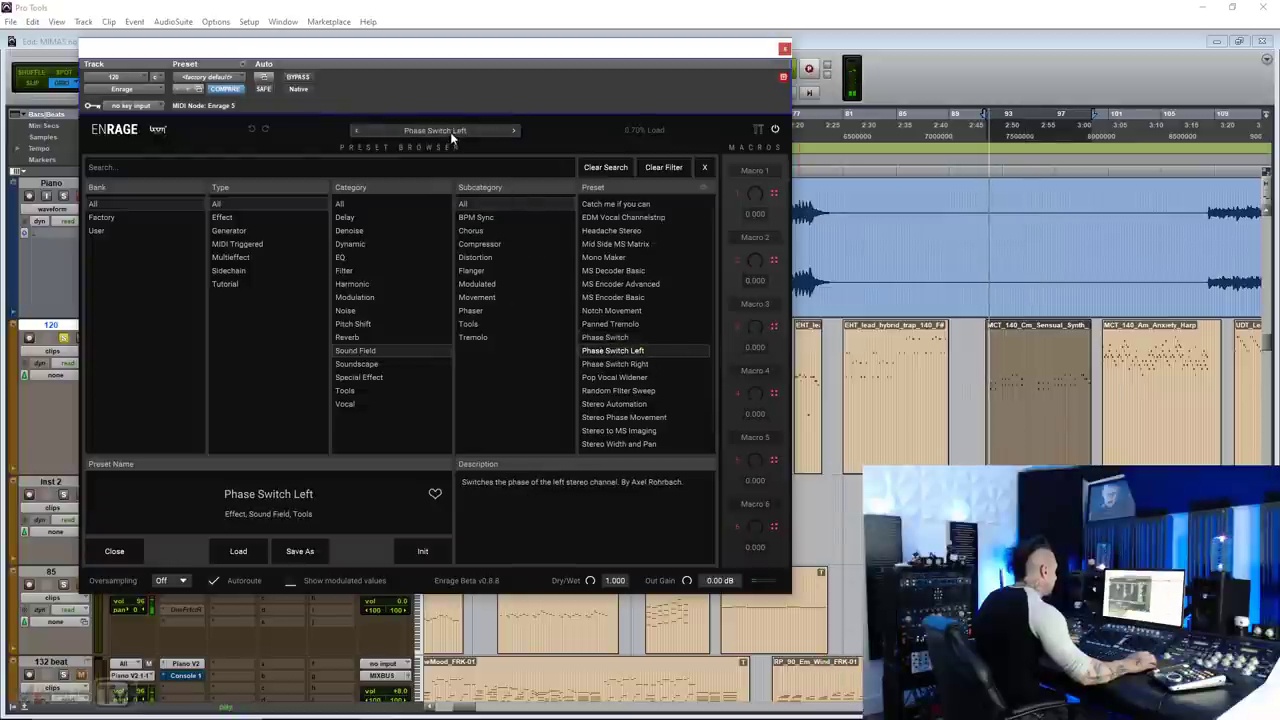
click(452, 134)
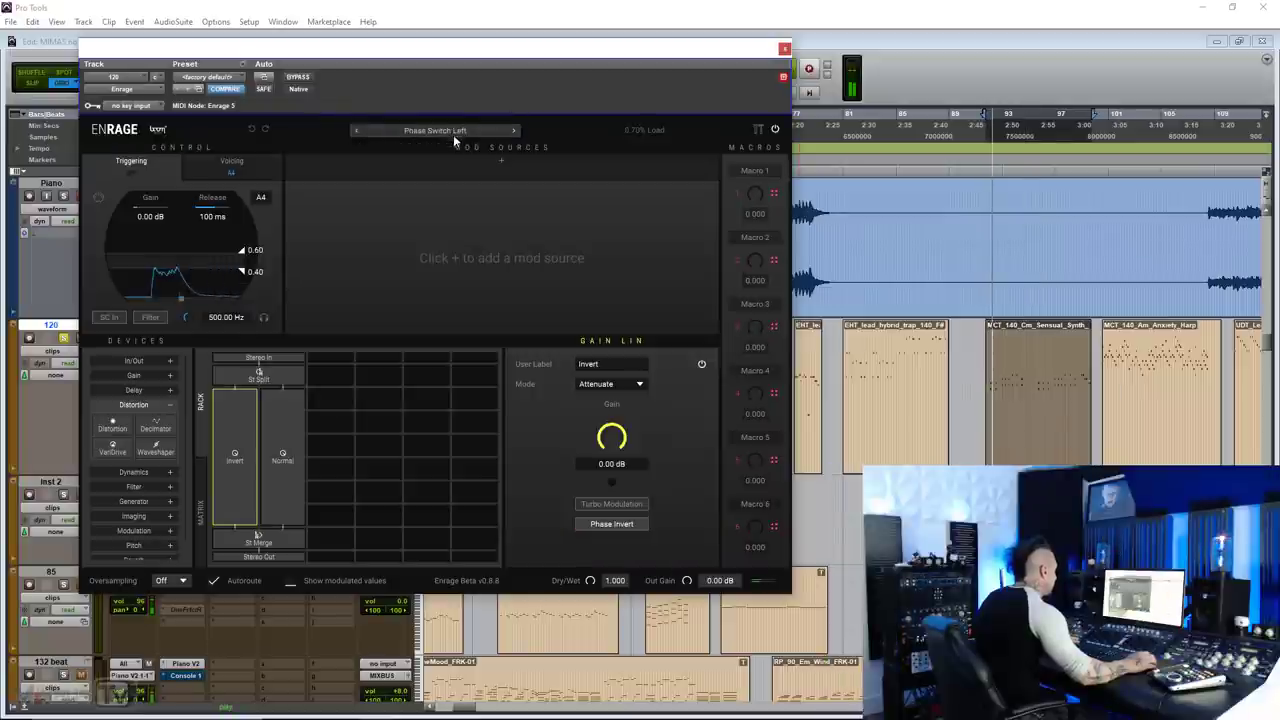
click(516, 130)
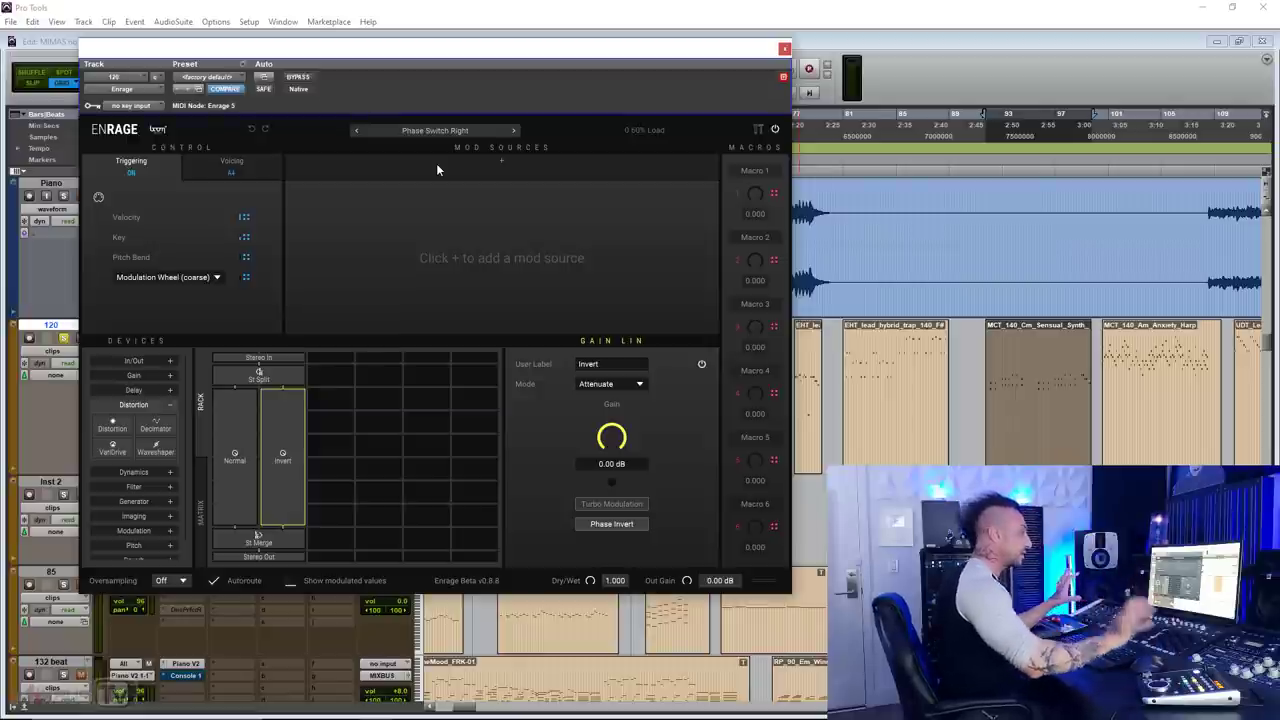
click(425, 131)
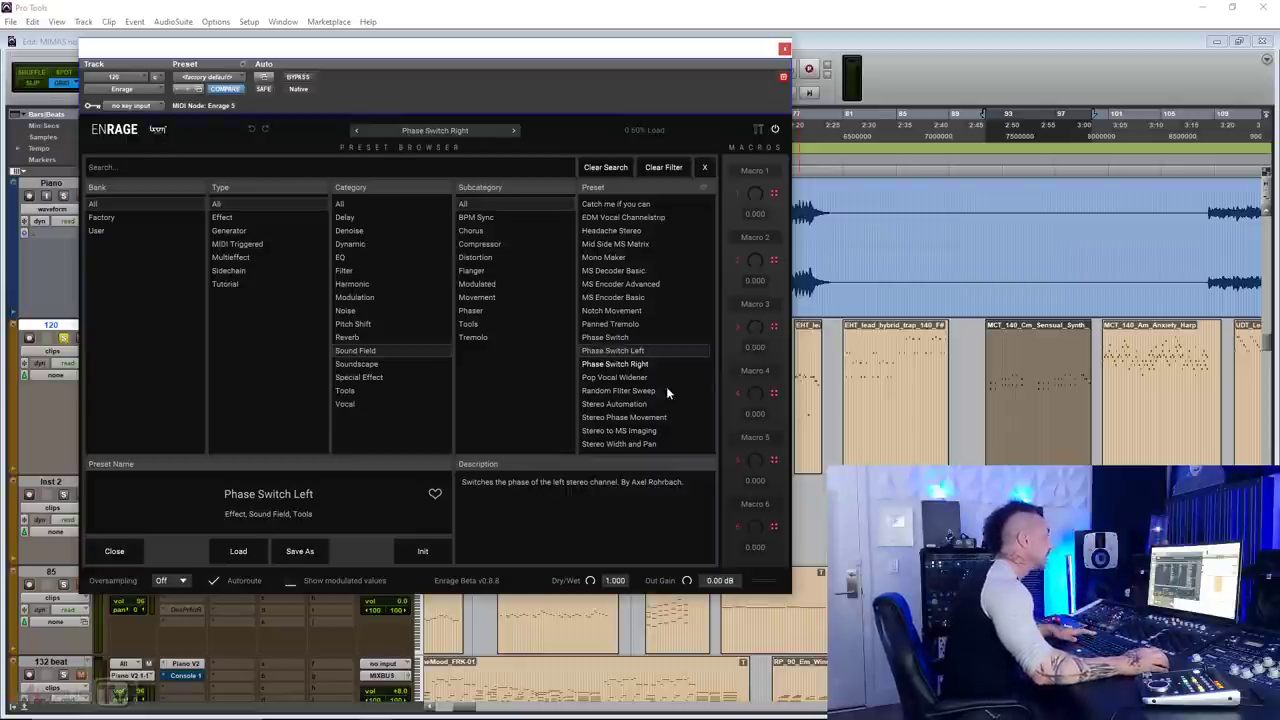
double_click(630, 378)
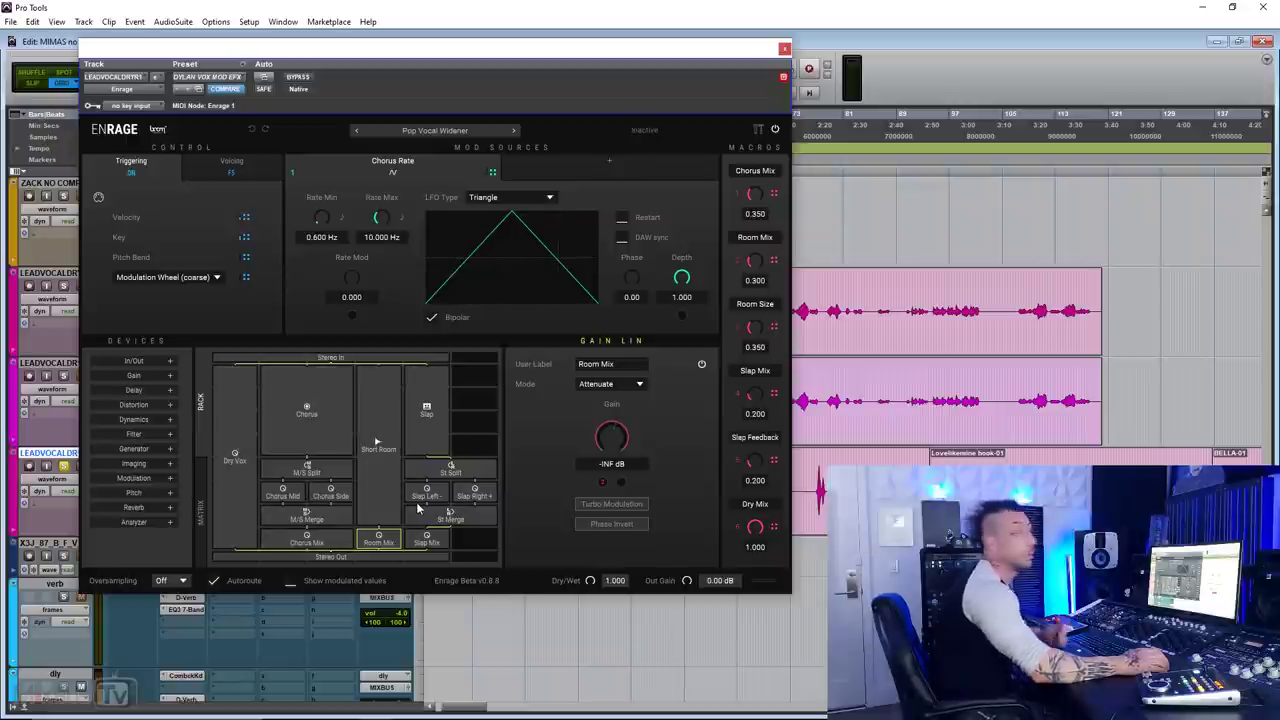
Play the lead vocal with Pop Vocal Widener's Dry/Wet at 1.000, then bring up the preset list
key(space)
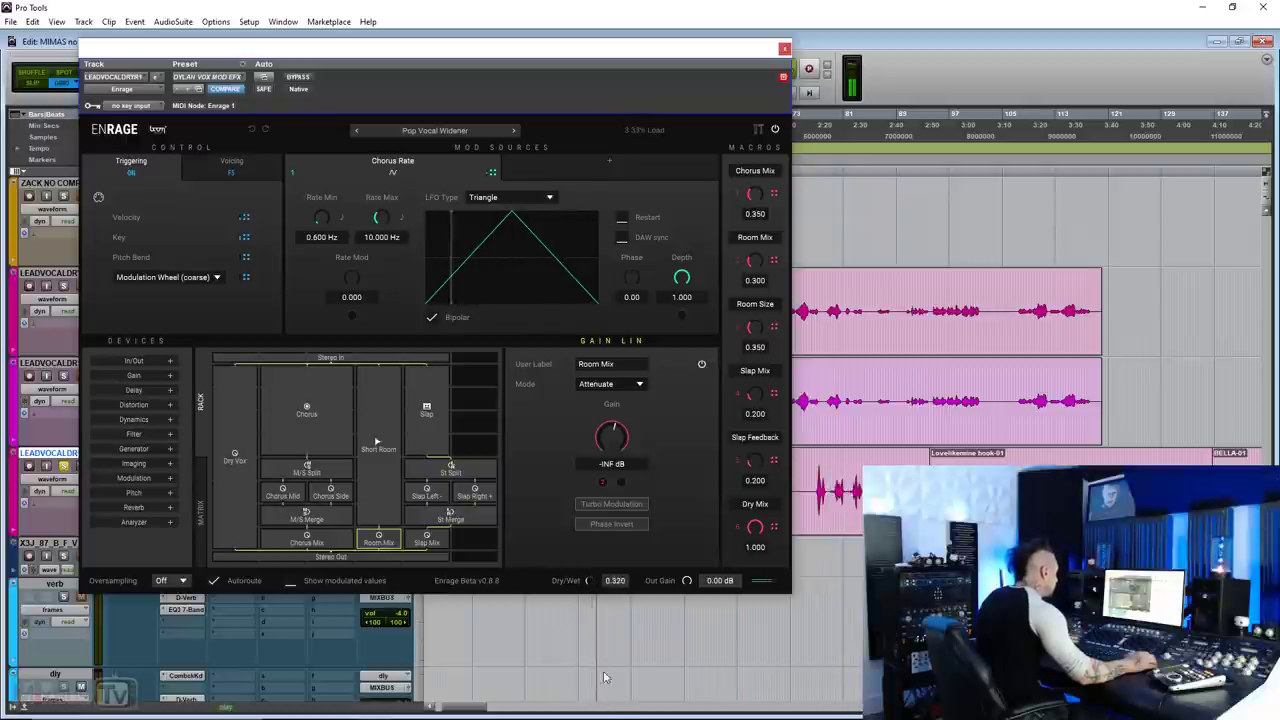
drag(598, 588, 589, 548)
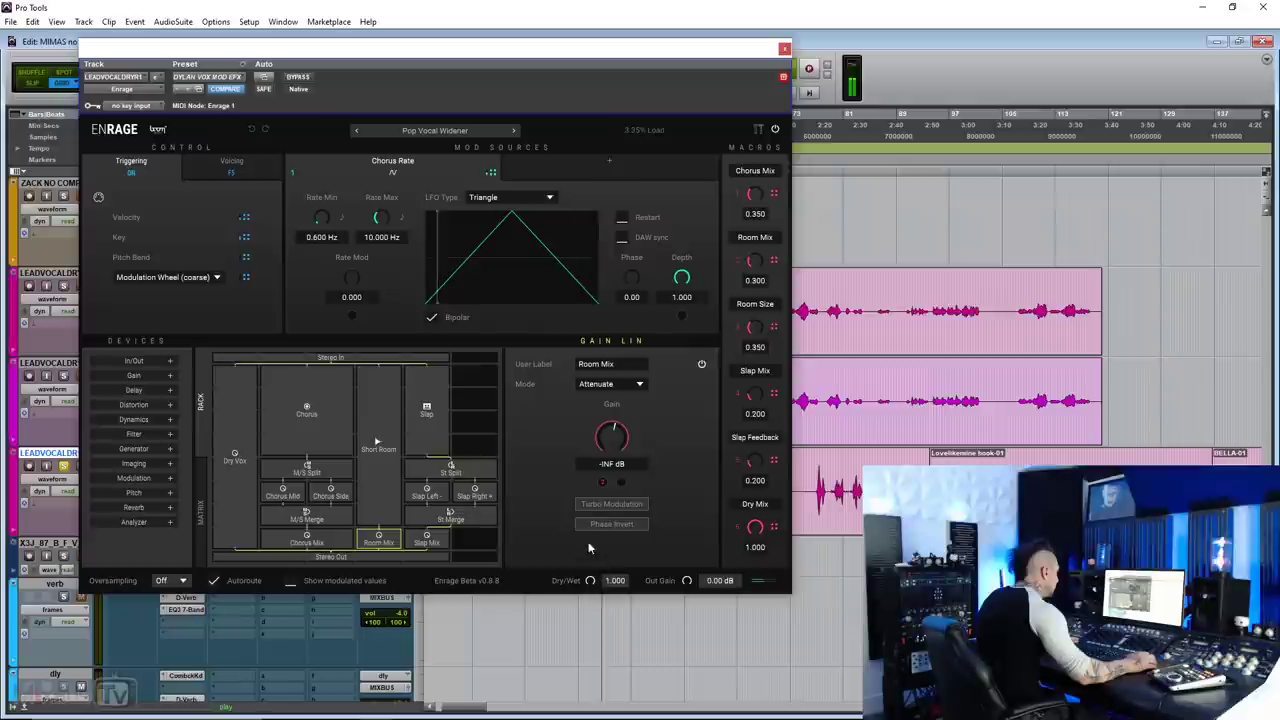
click(453, 131)
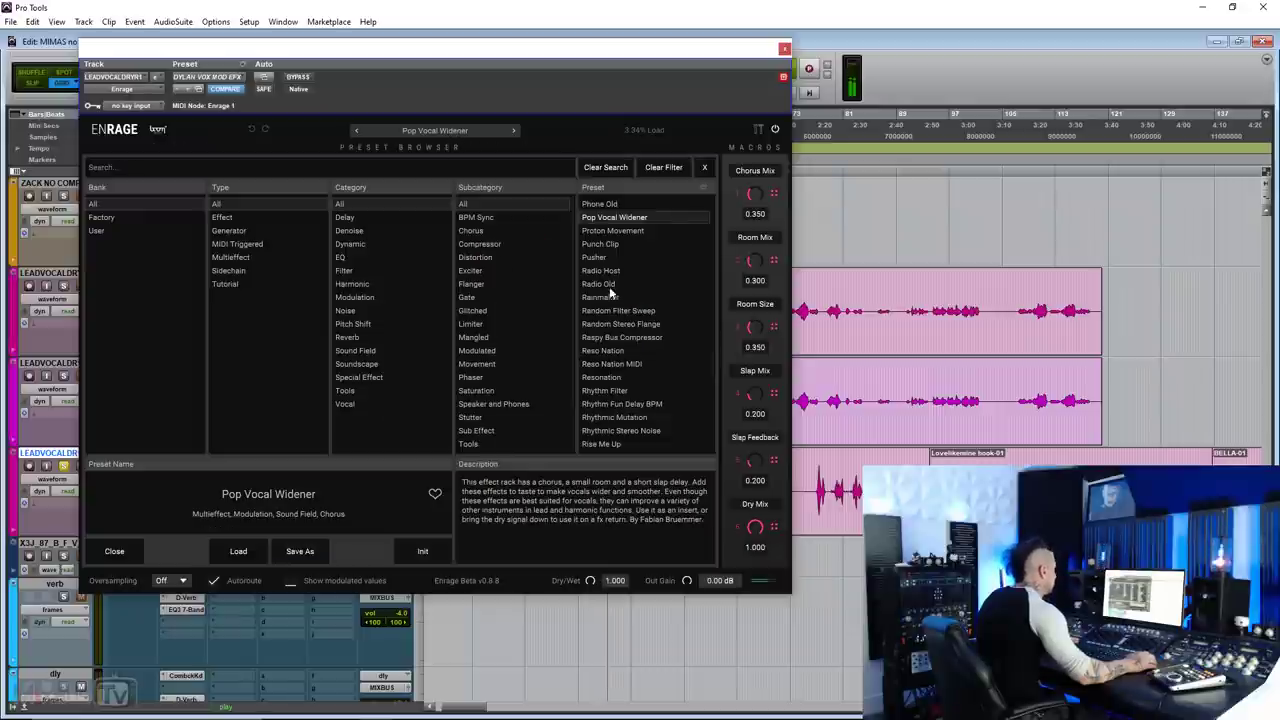
Filter presets to Sound Field and audition Random Filter Sweep and Stereo Automation
click(364, 351)
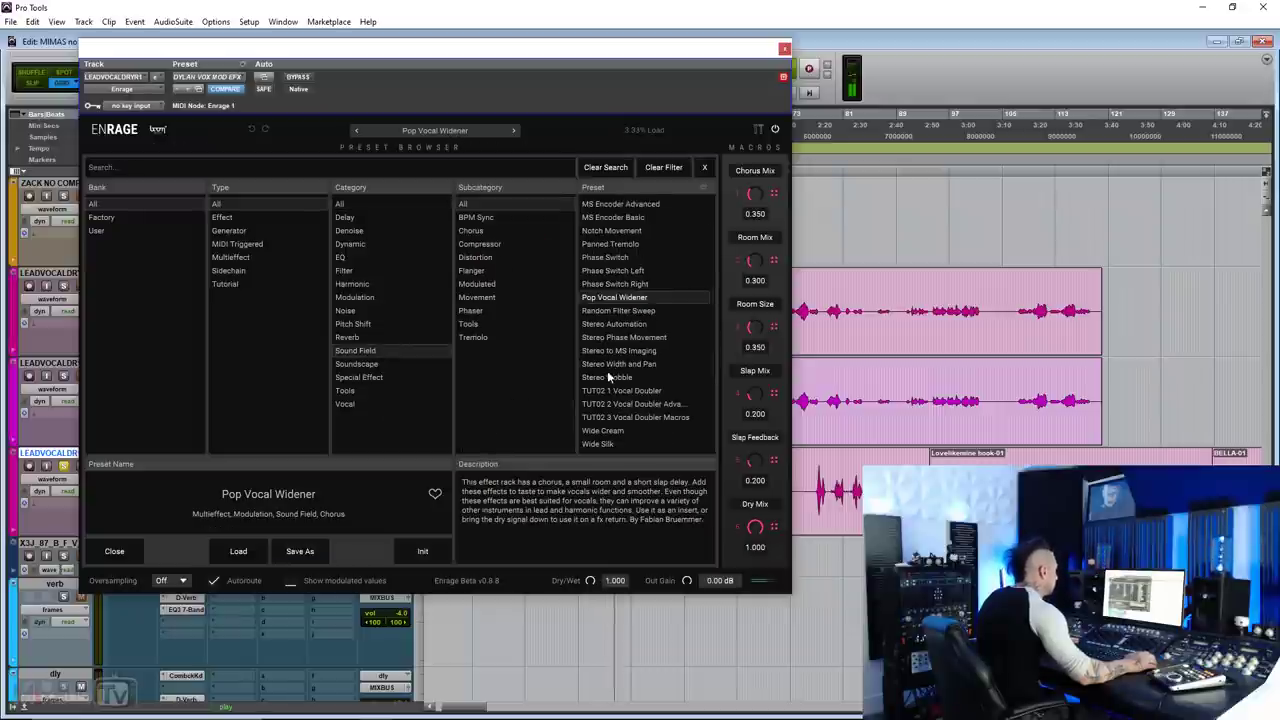
click(609, 310)
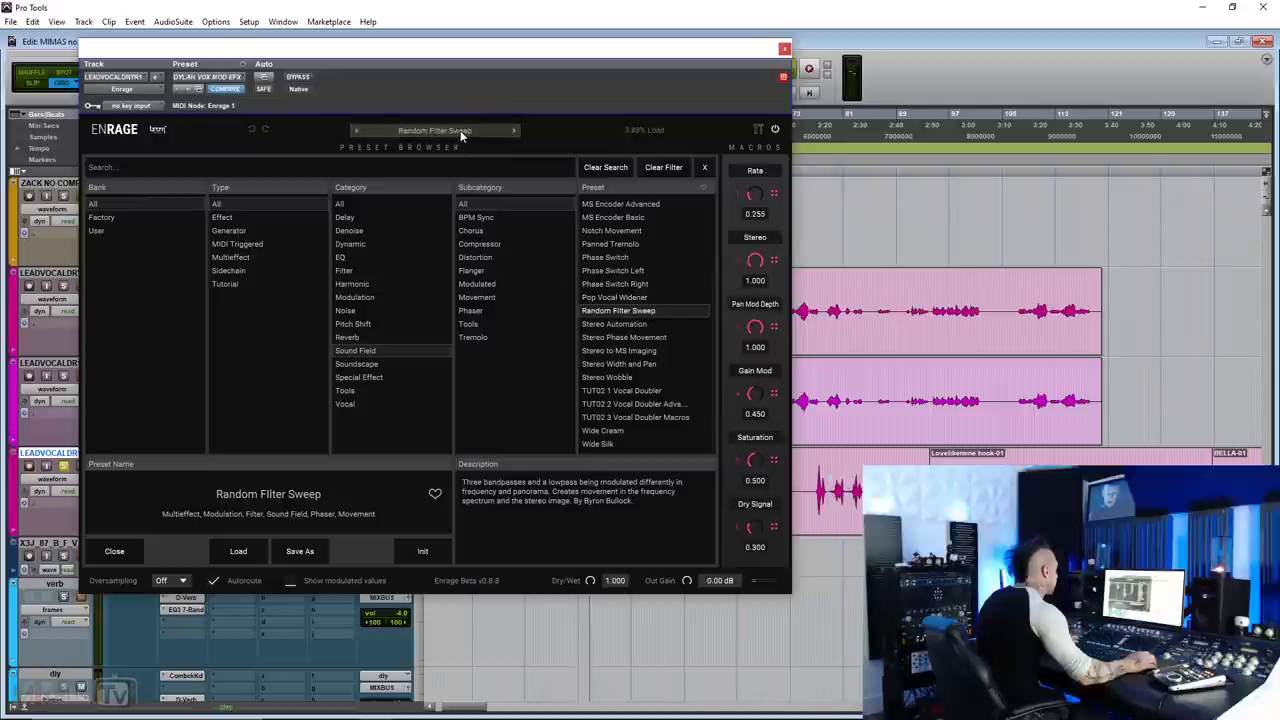
click(459, 129)
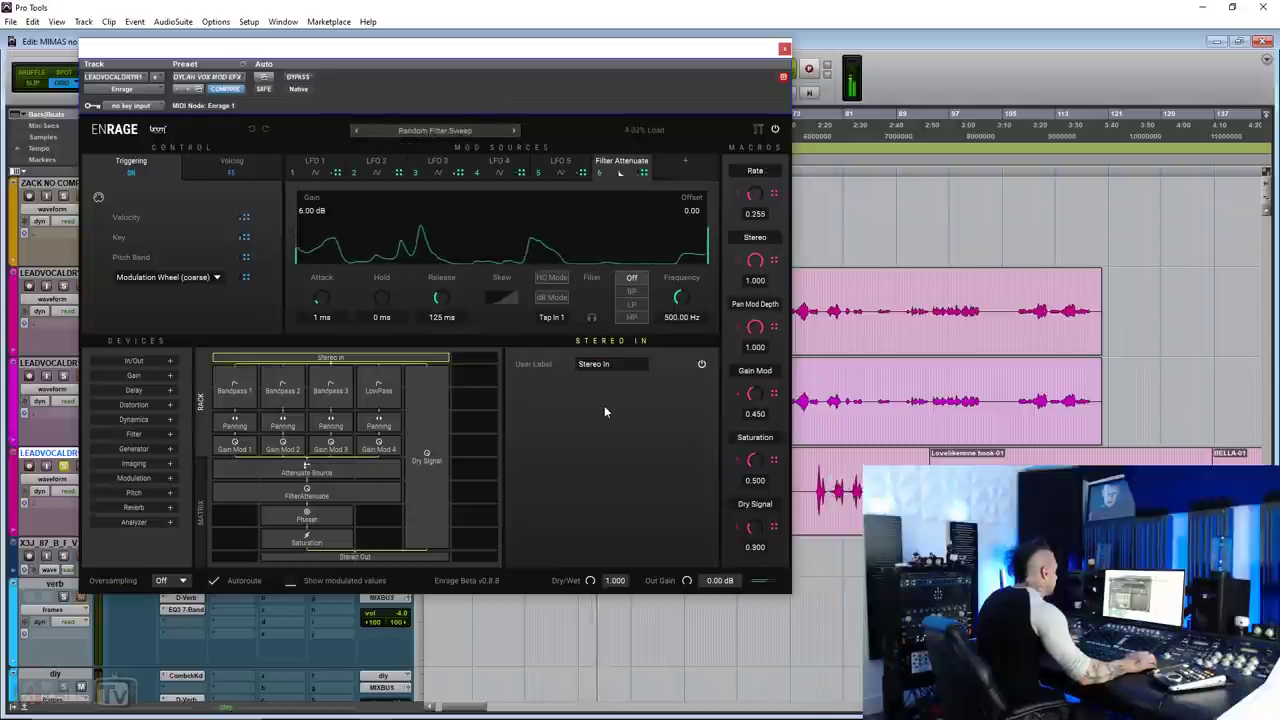
click(515, 133)
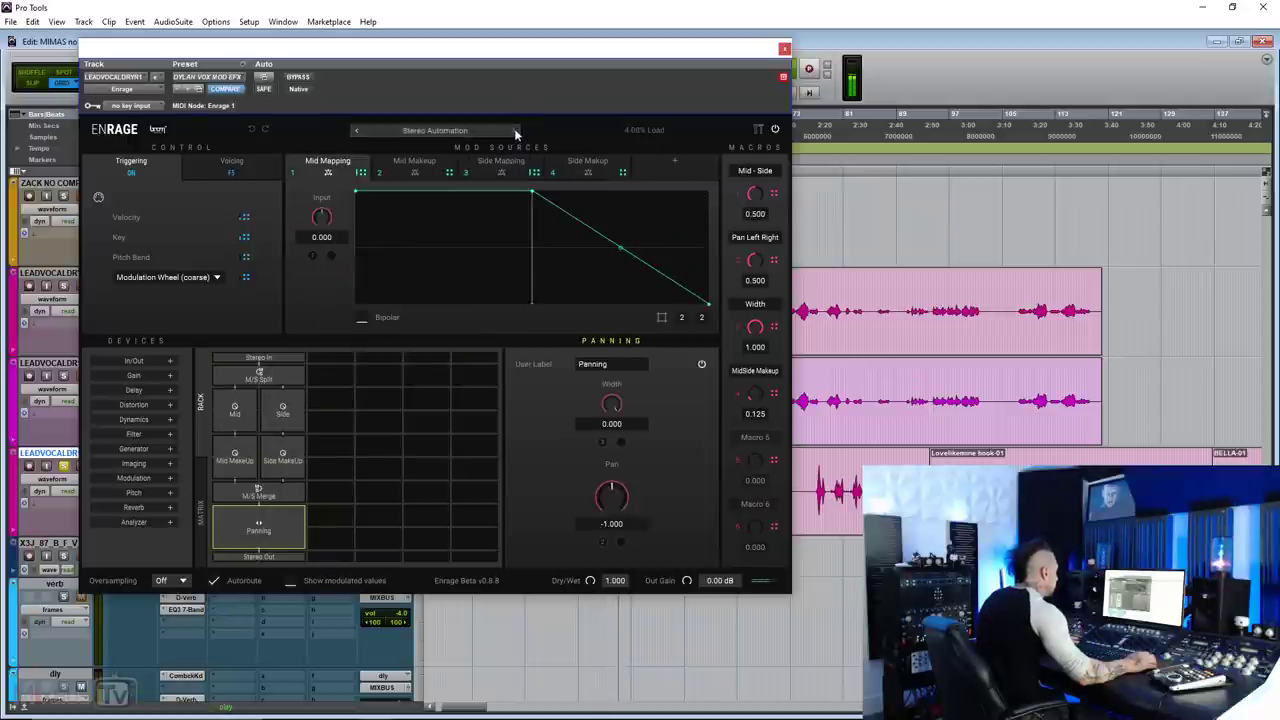
Load Stereo Wobble and raise its Filter Left cutoff frequency
click(505, 131)
click(674, 376)
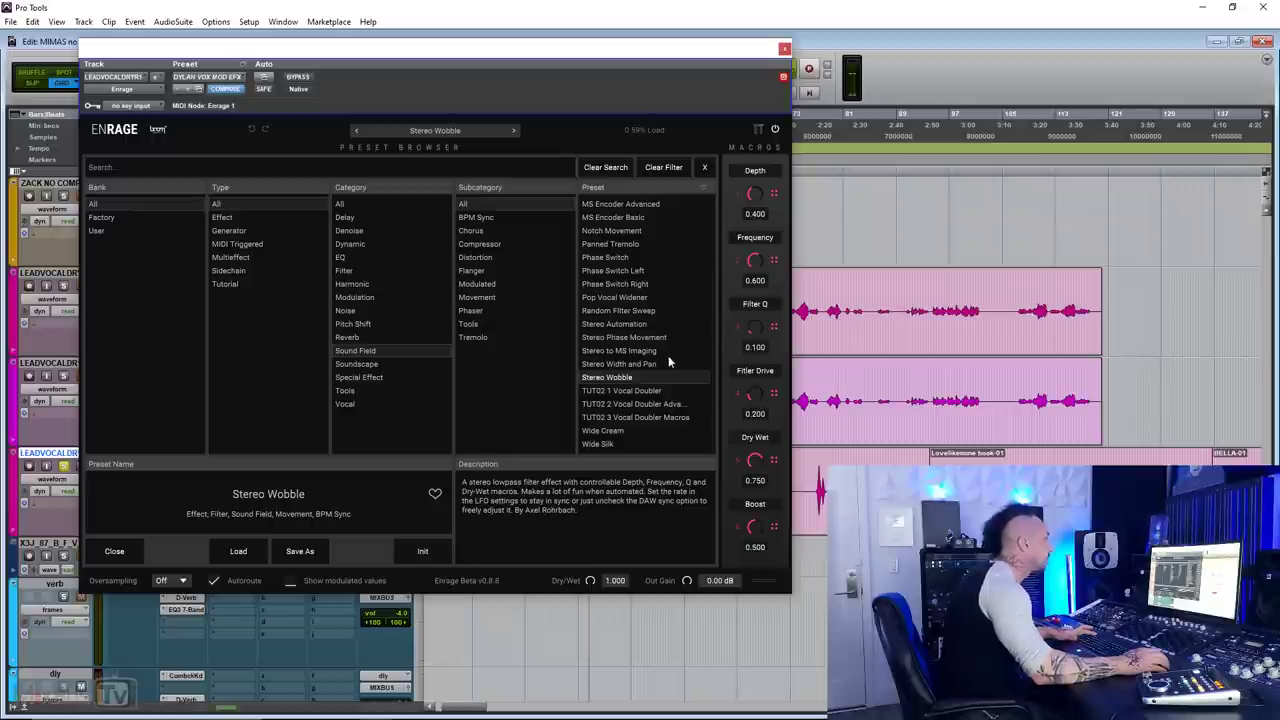
click(465, 130)
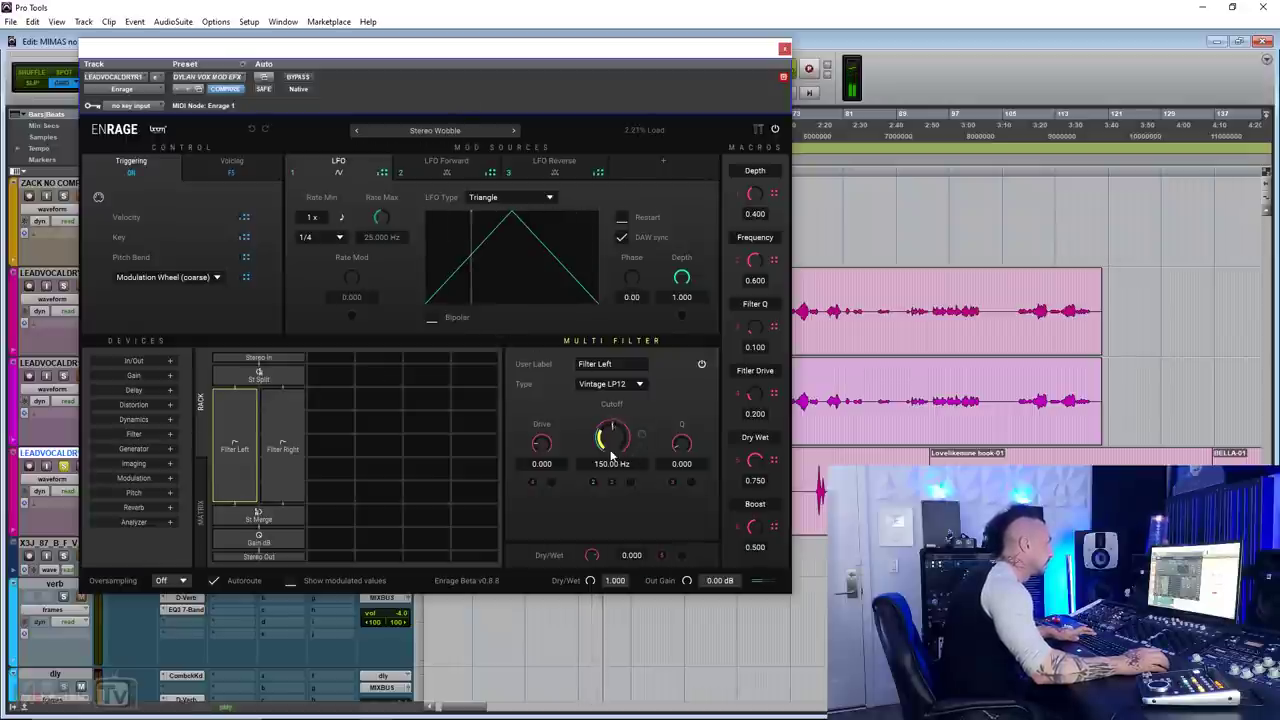
drag(605, 399, 601, 438)
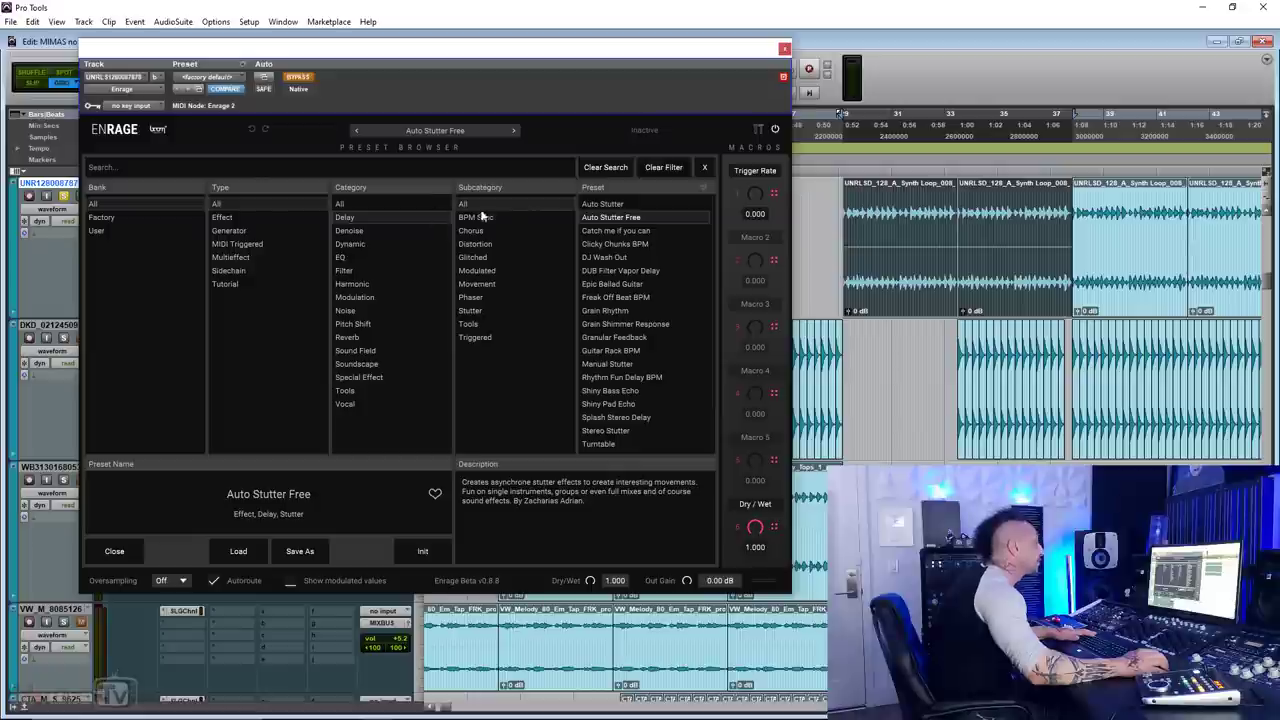
Load Auto Stutter on the synth loop, start playback, and take Enrage out of bypass
click(606, 205)
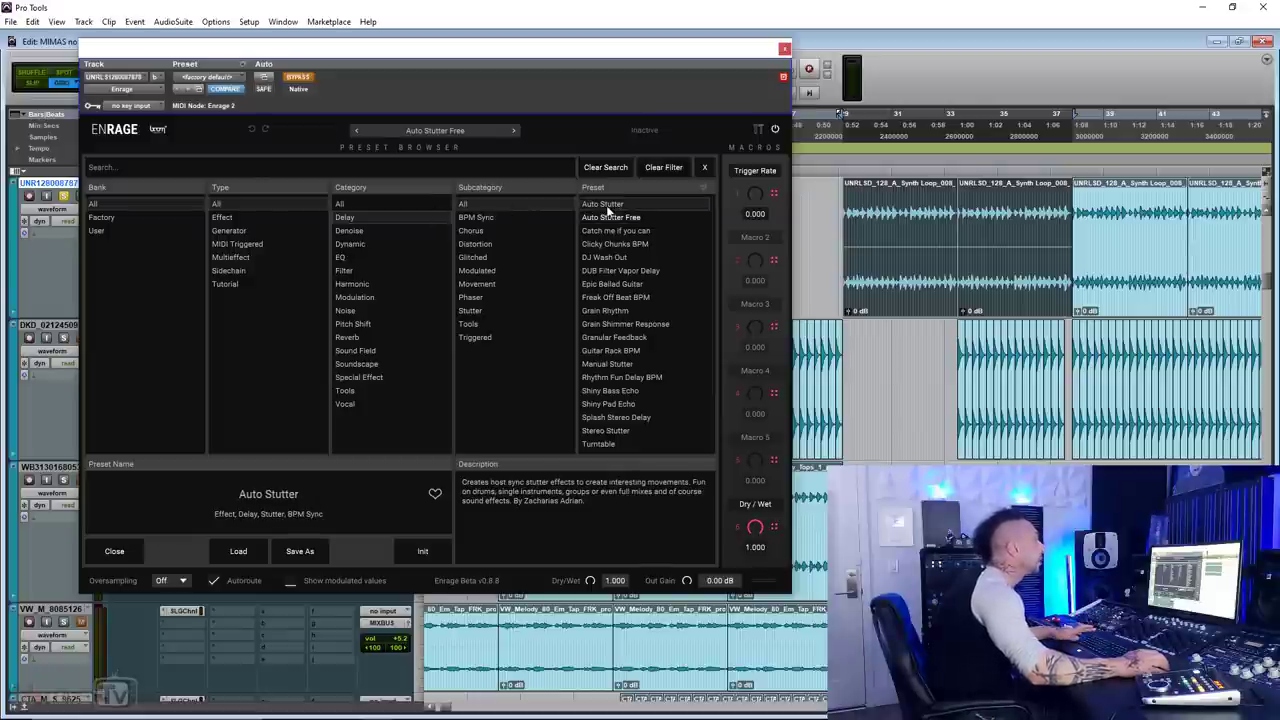
key(space)
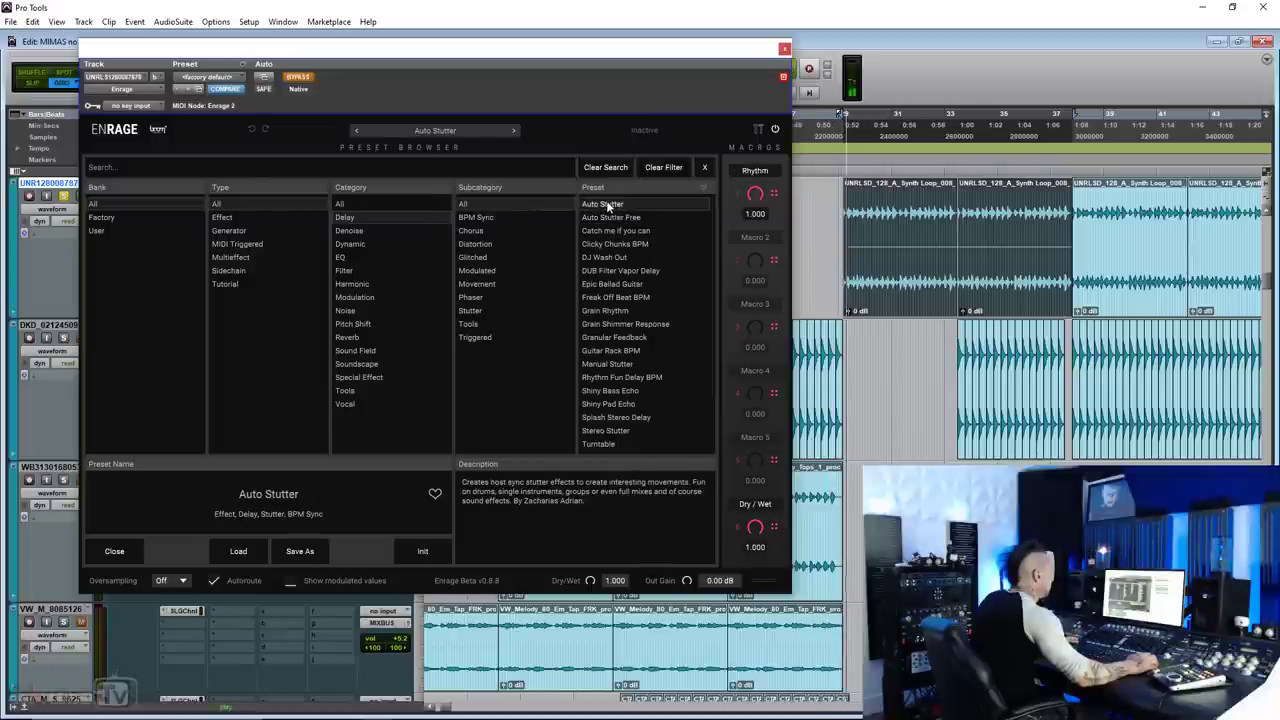
click(297, 78)
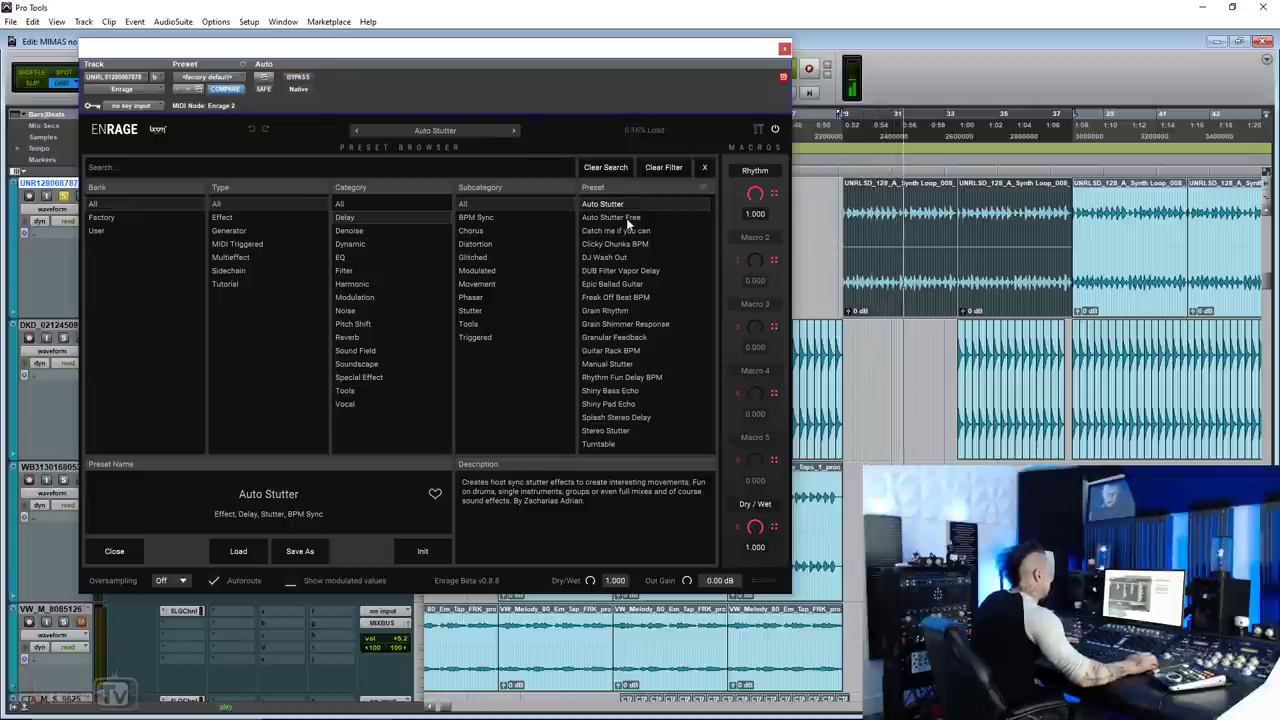
click(482, 128)
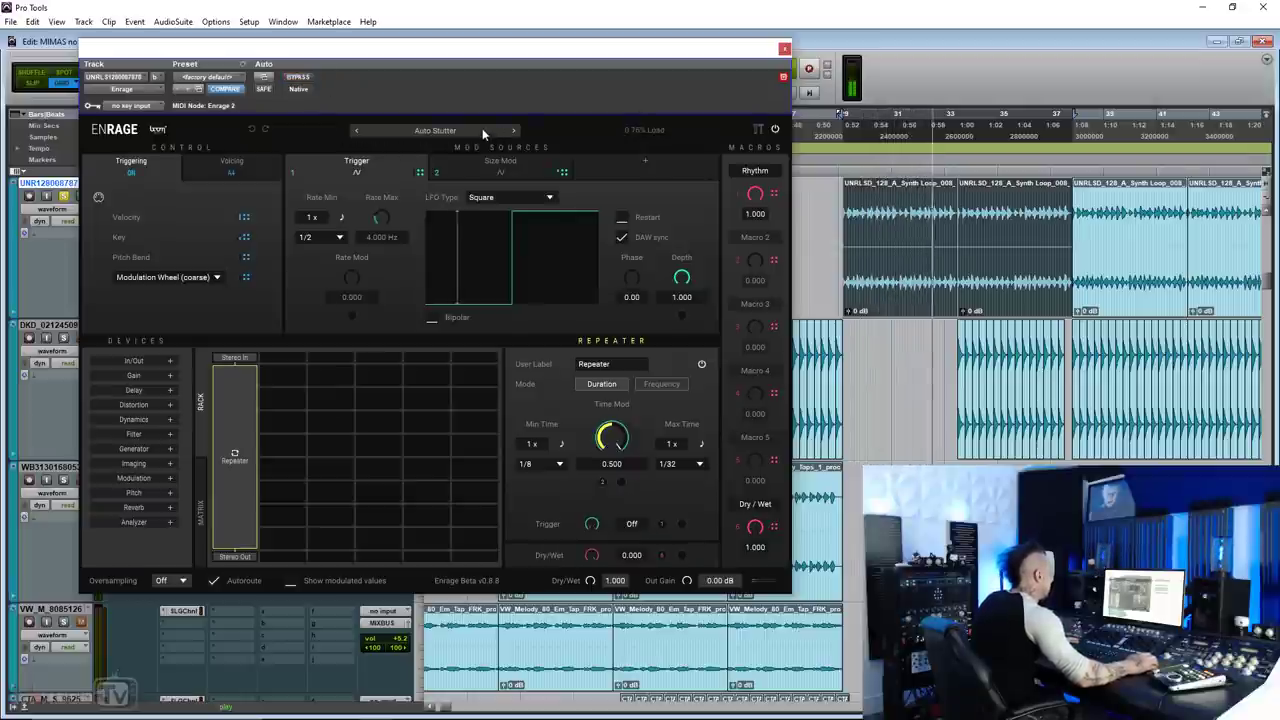
click(482, 130)
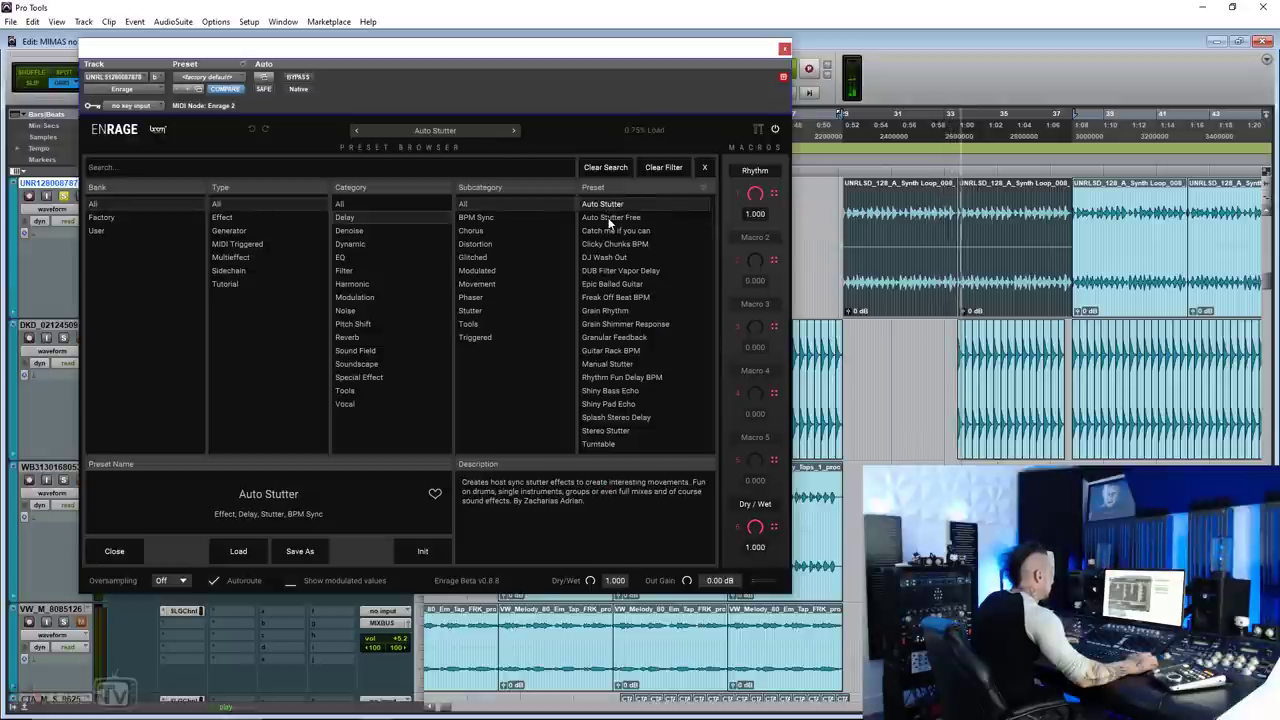
Audition Auto Stutter Free and DJ Wash Out, inspecting its delay and compressor devices and comparing bypassed
click(607, 217)
click(450, 134)
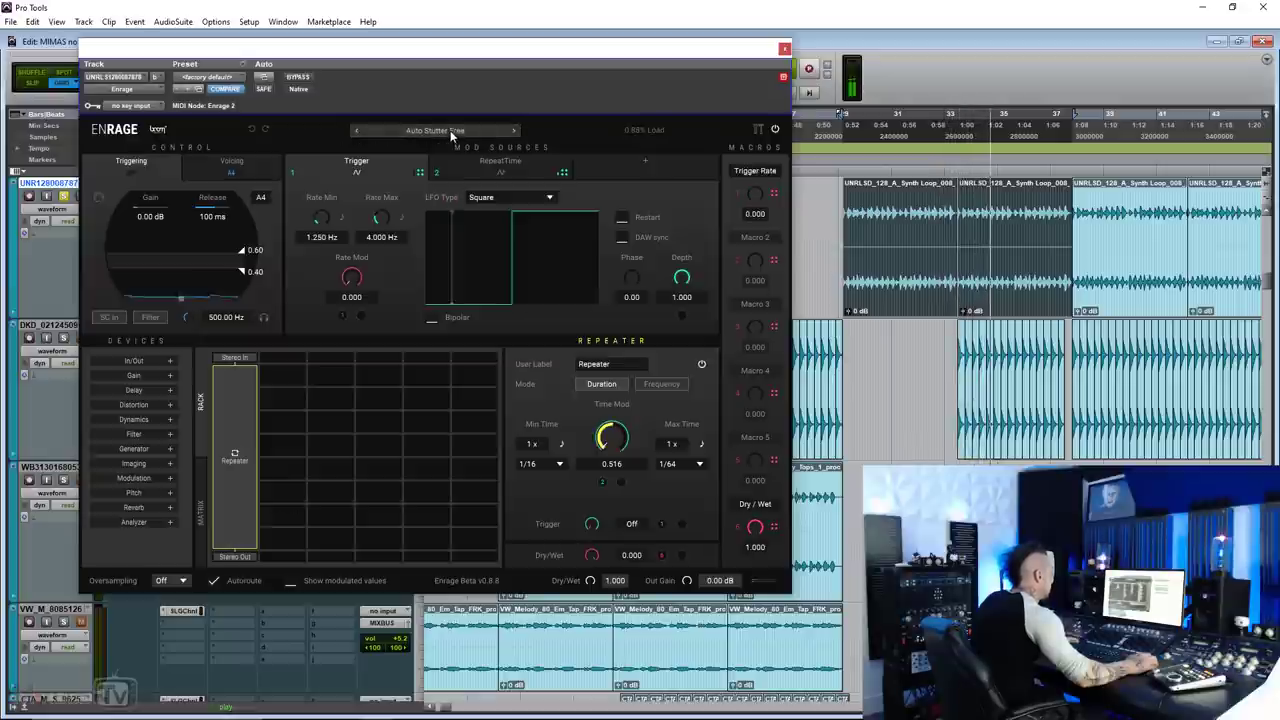
click(450, 131)
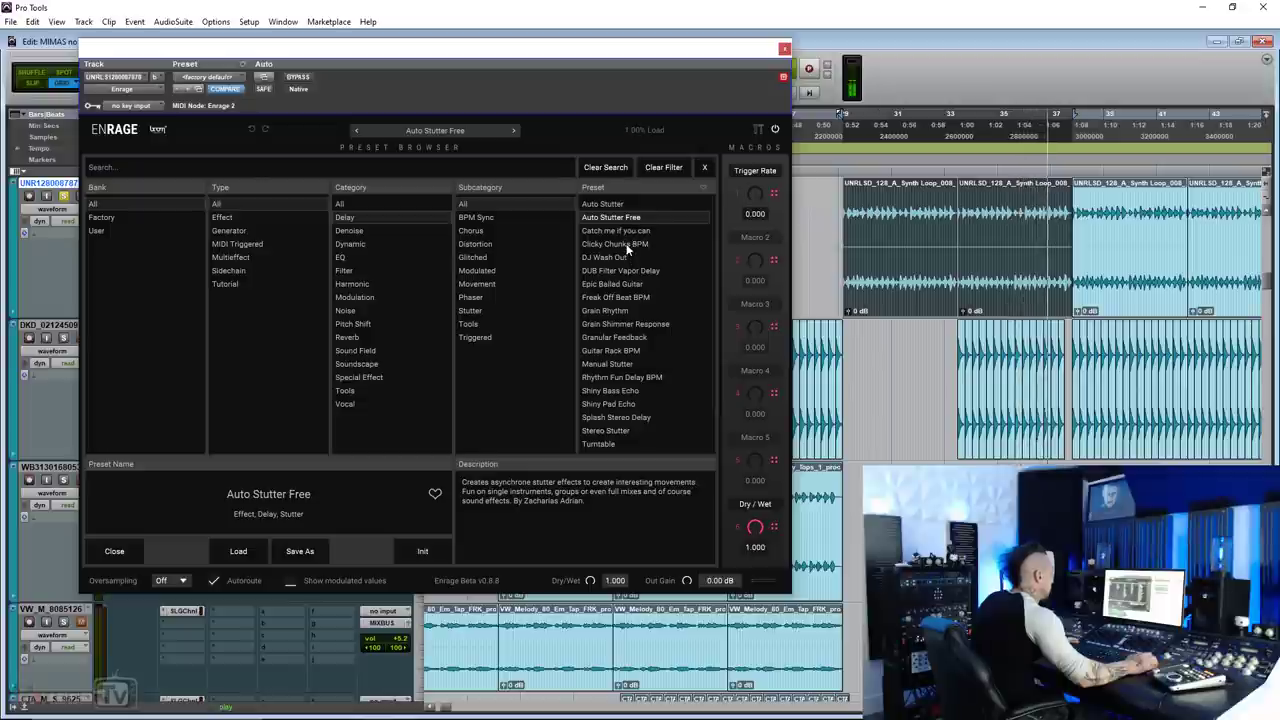
click(616, 260)
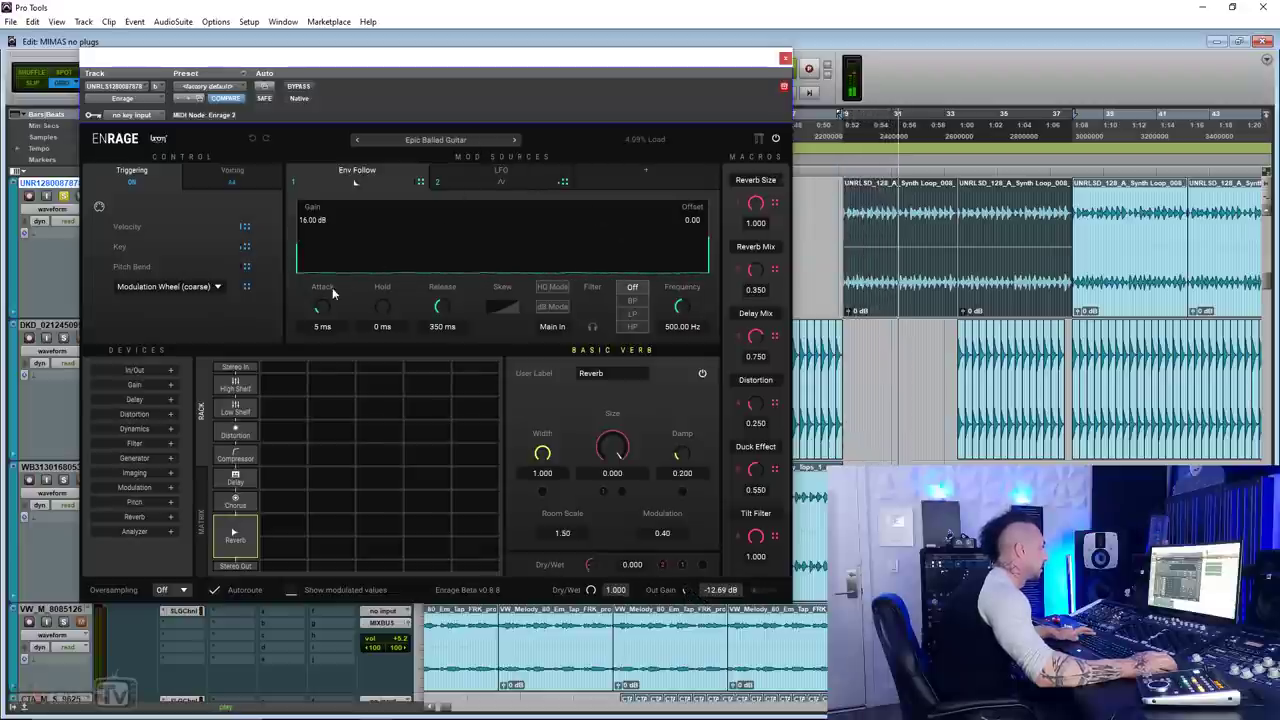
click(238, 478)
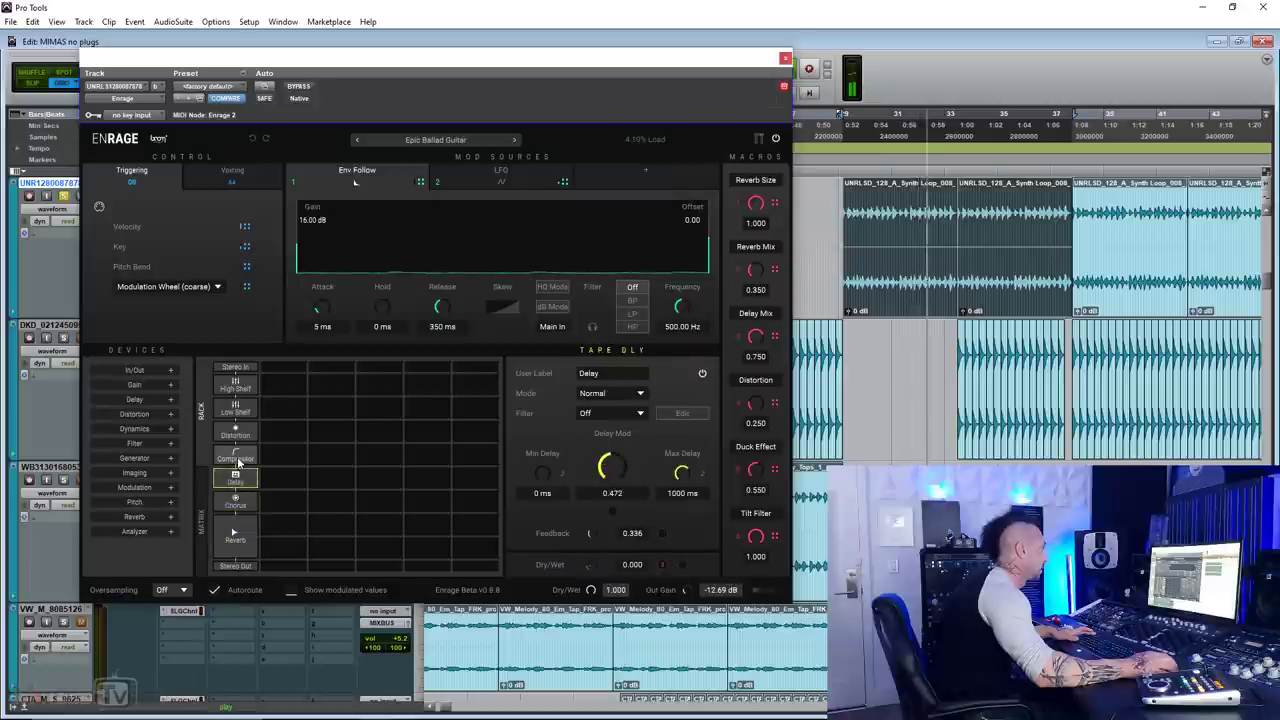
click(235, 457)
click(299, 87)
click(299, 87)
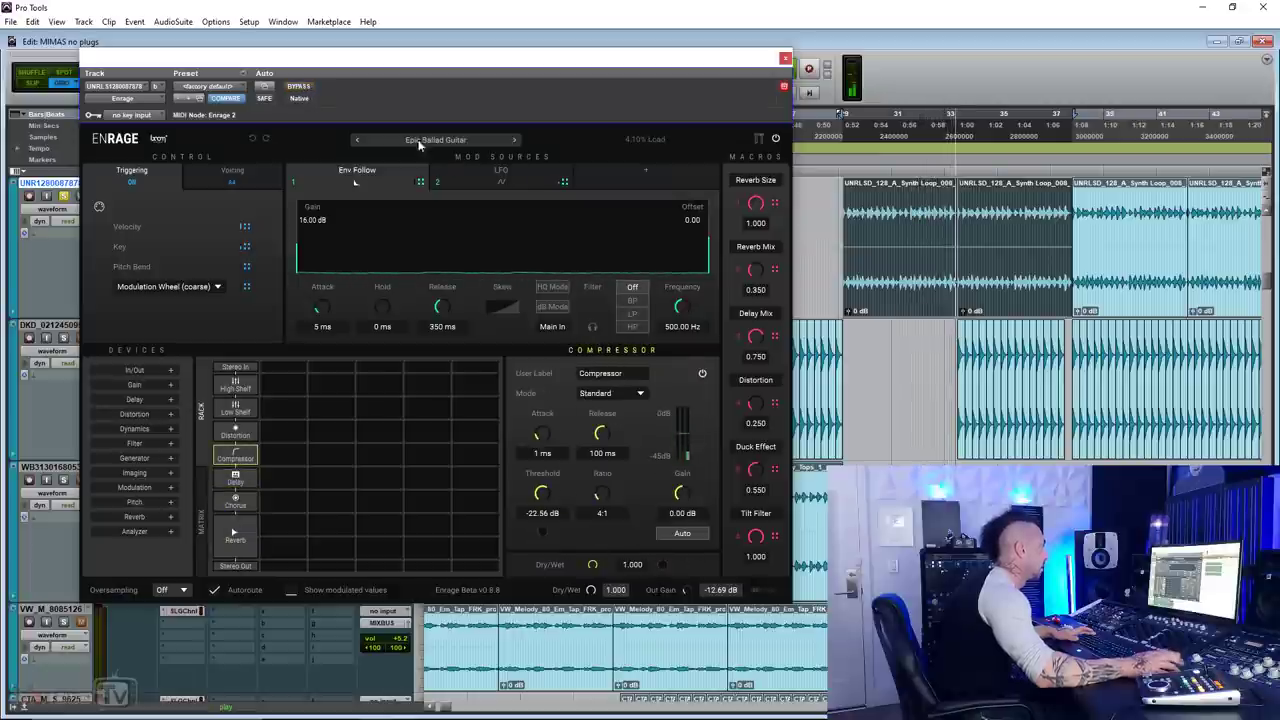
Load Grain Shimmer Response on the synth loop and turn its Grain Vol macro down to 0.616
click(514, 140)
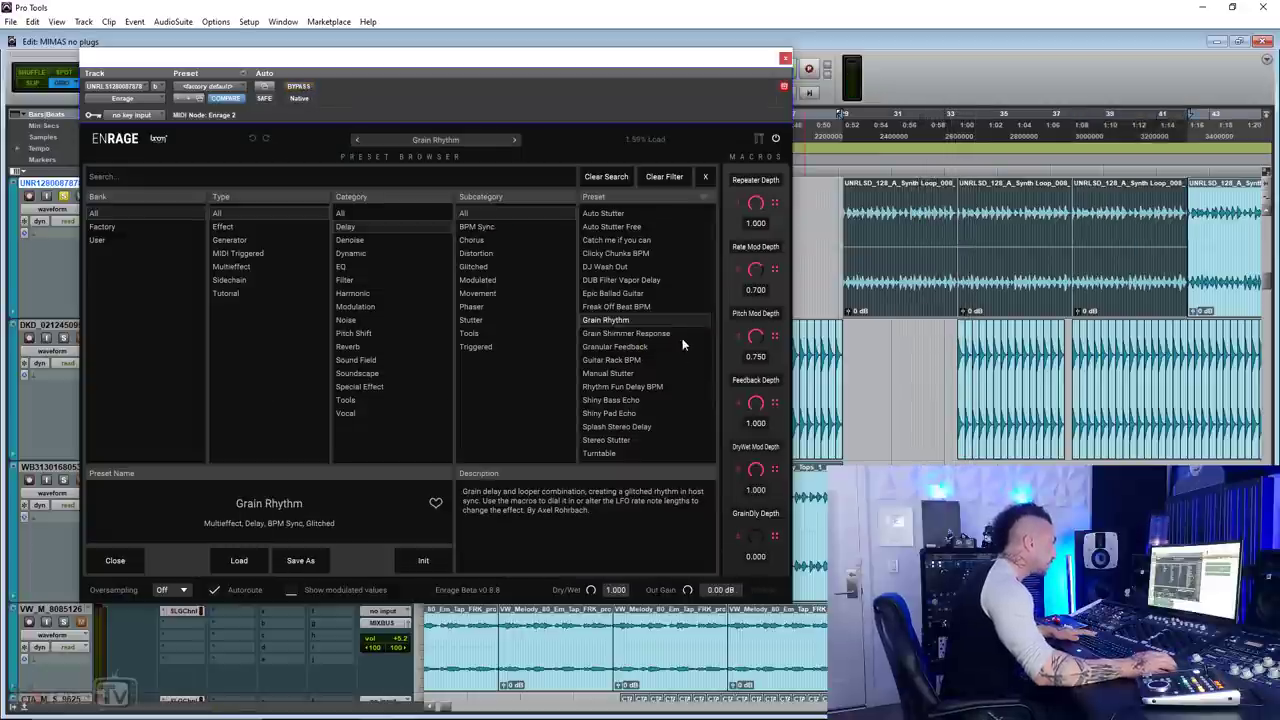
click(641, 333)
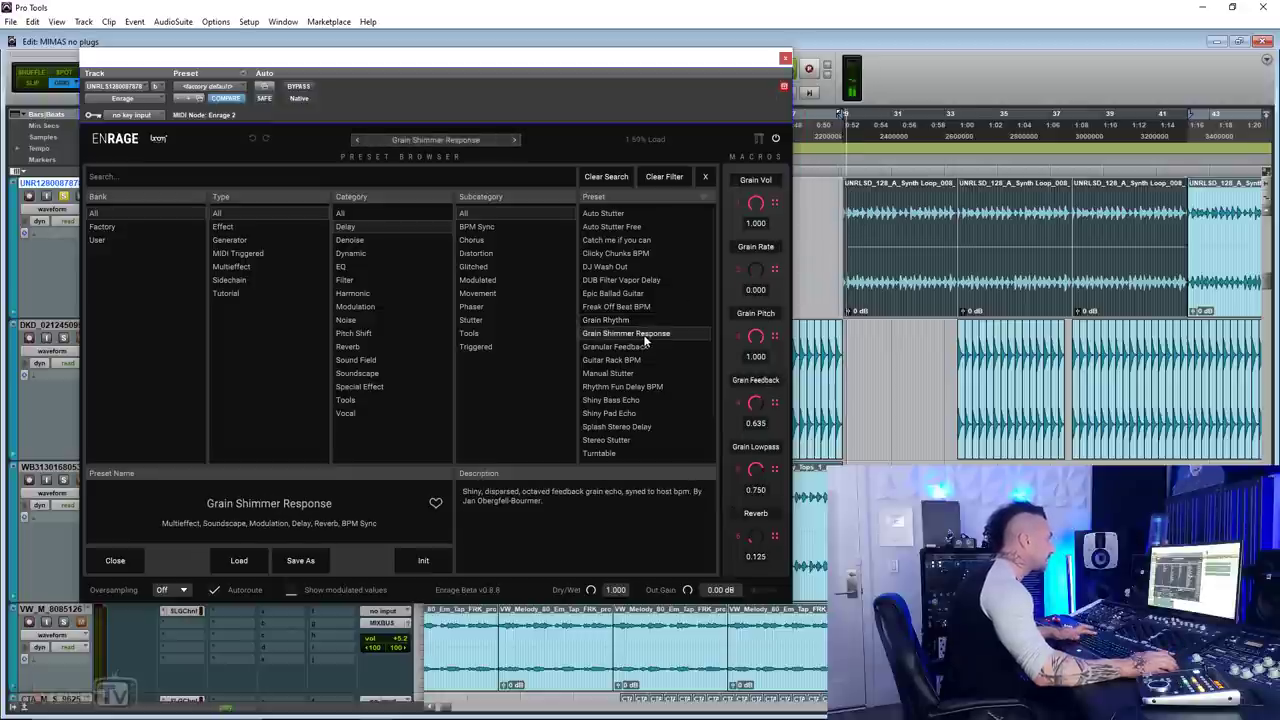
drag(688, 66, 740, 72)
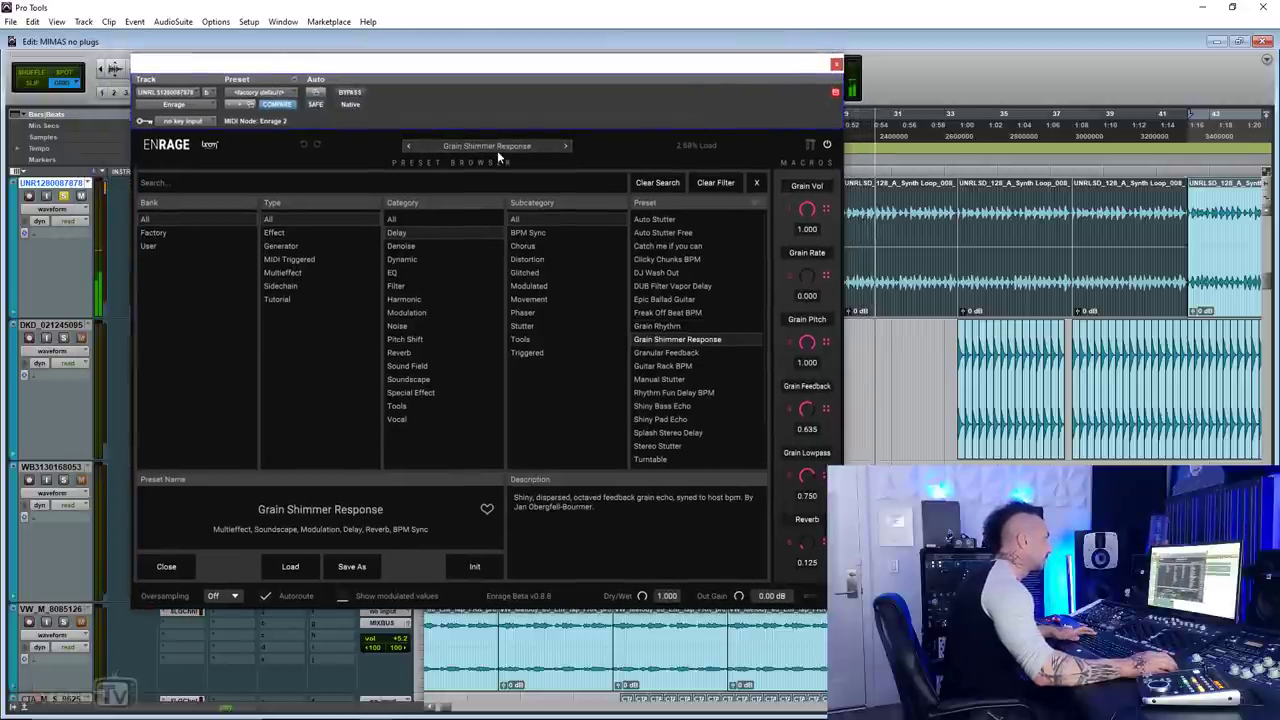
click(497, 148)
drag(820, 212, 807, 280)
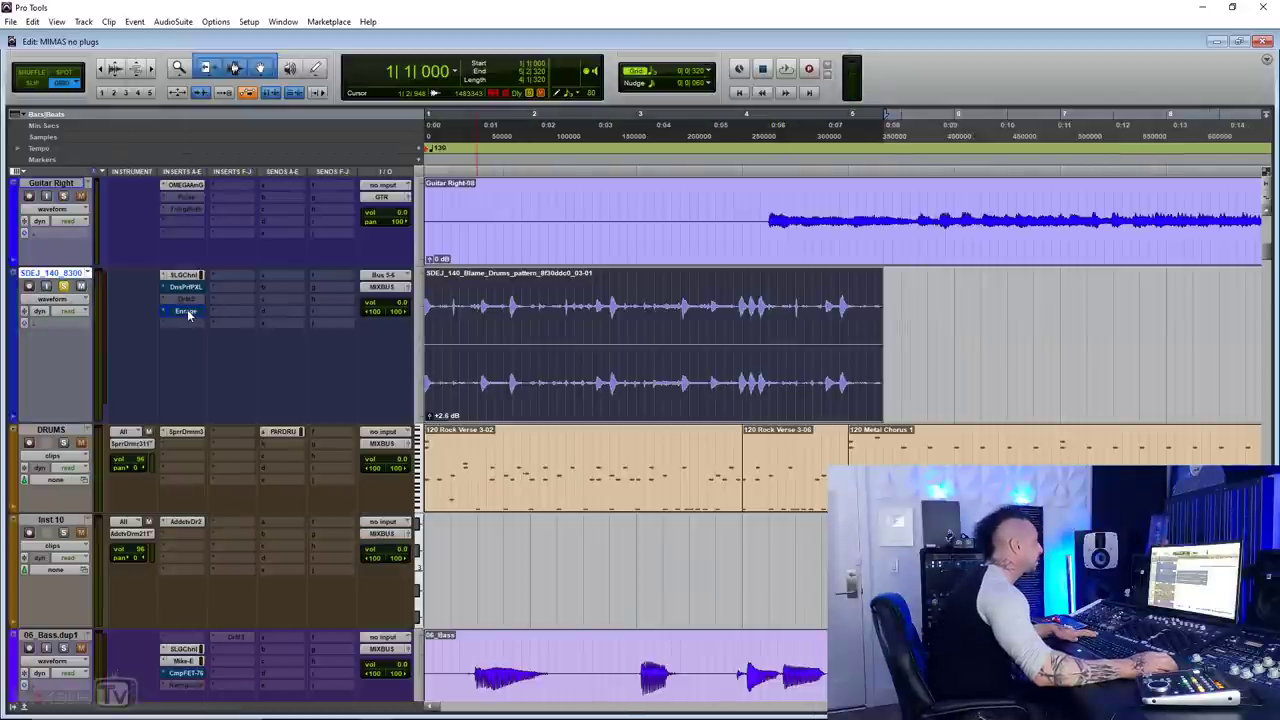
On this track's Enrage, filter presets to Filter and audition Bubblin, Bad Connection and DJ Filter
click(186, 312)
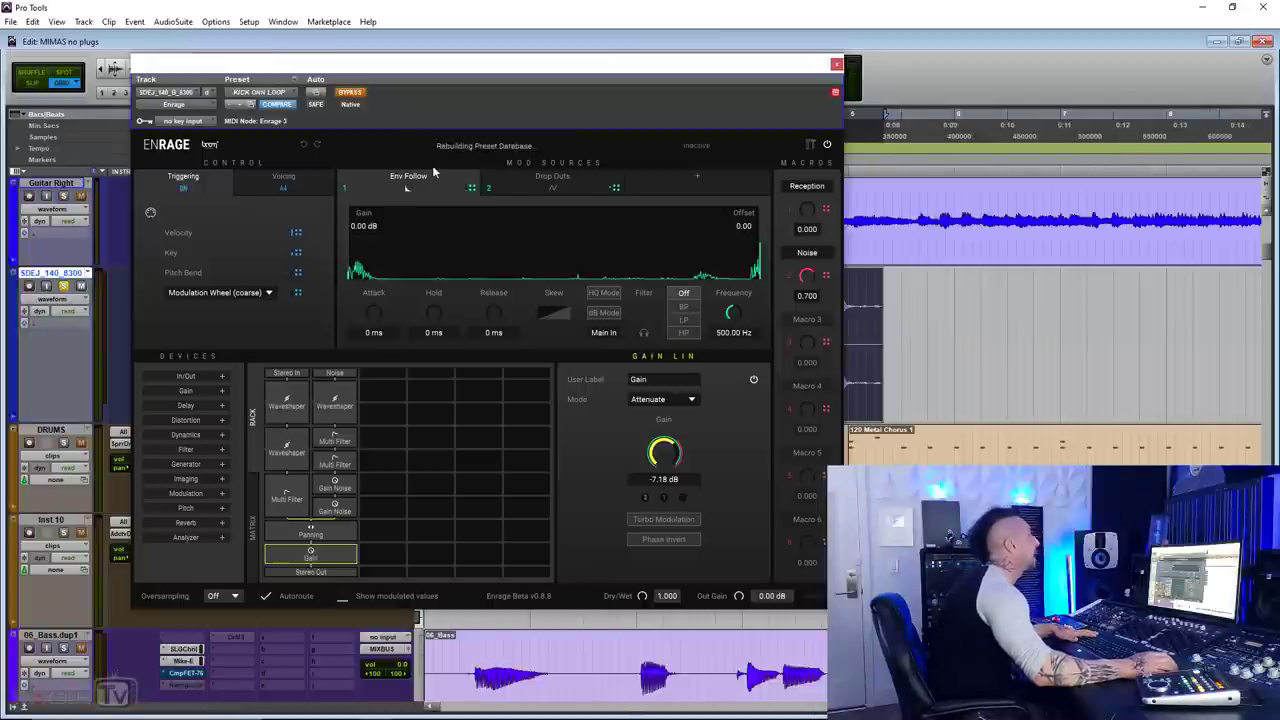
click(472, 150)
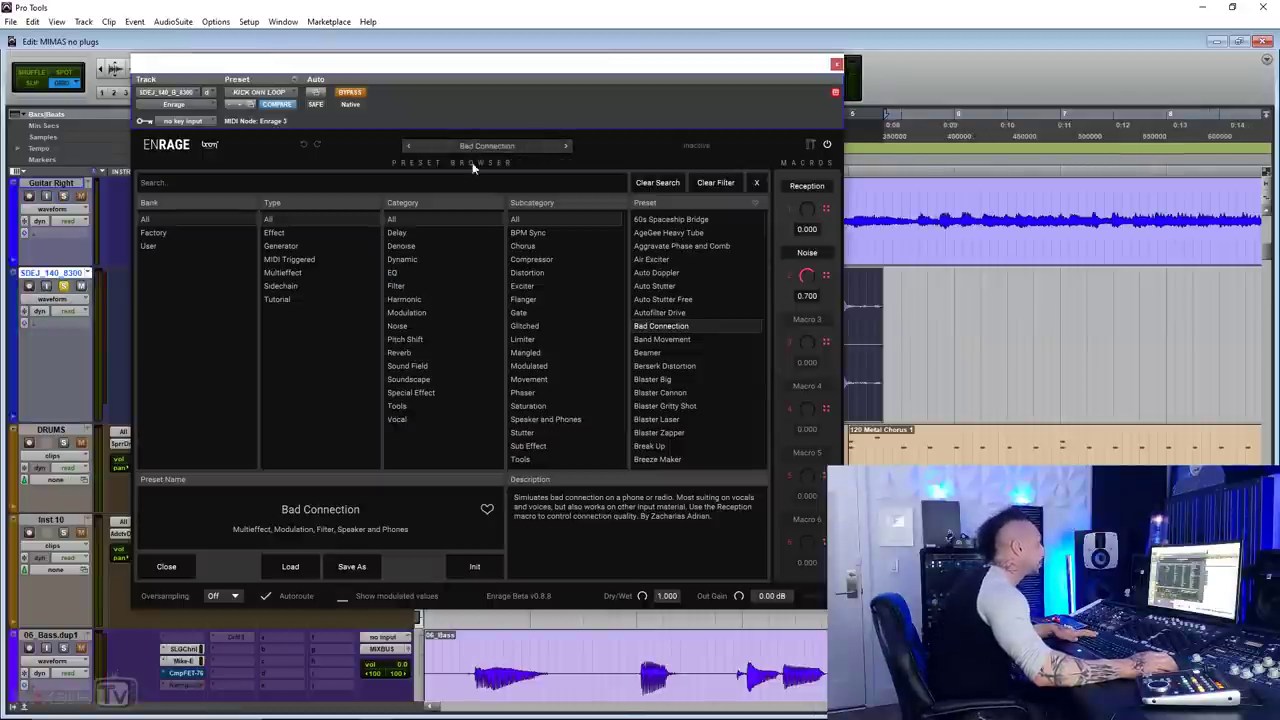
click(400, 288)
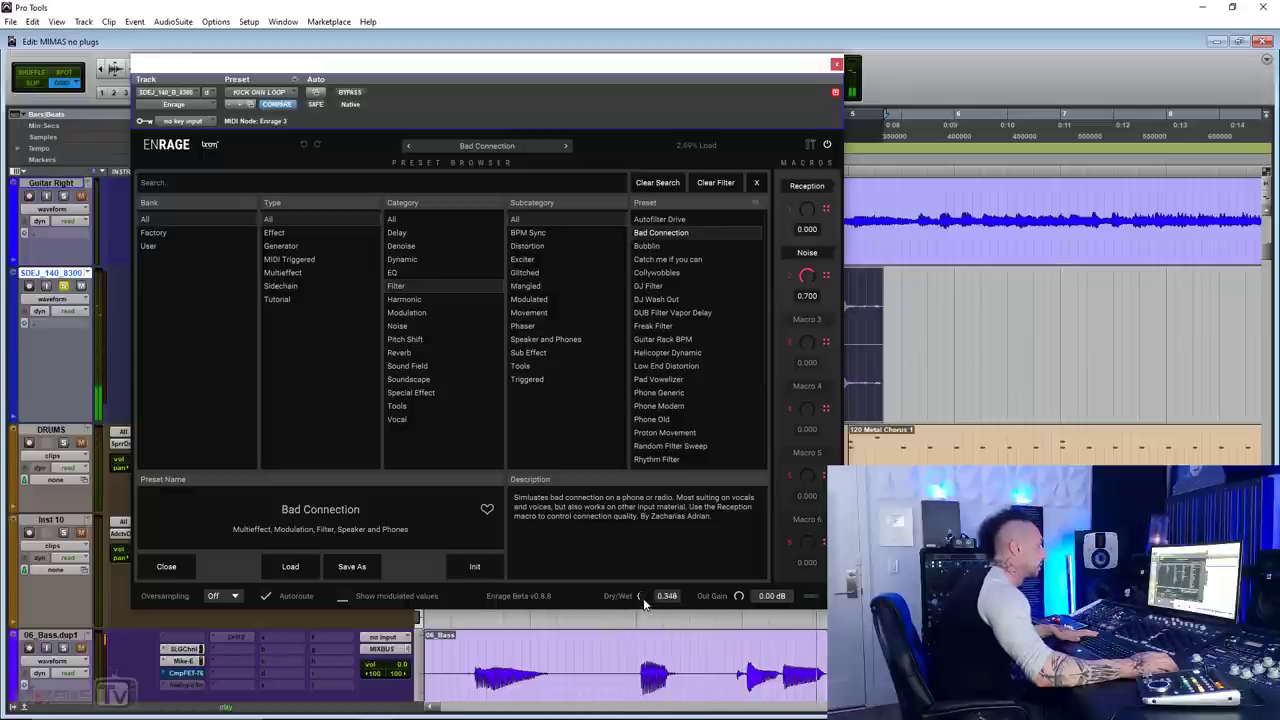
click(654, 249)
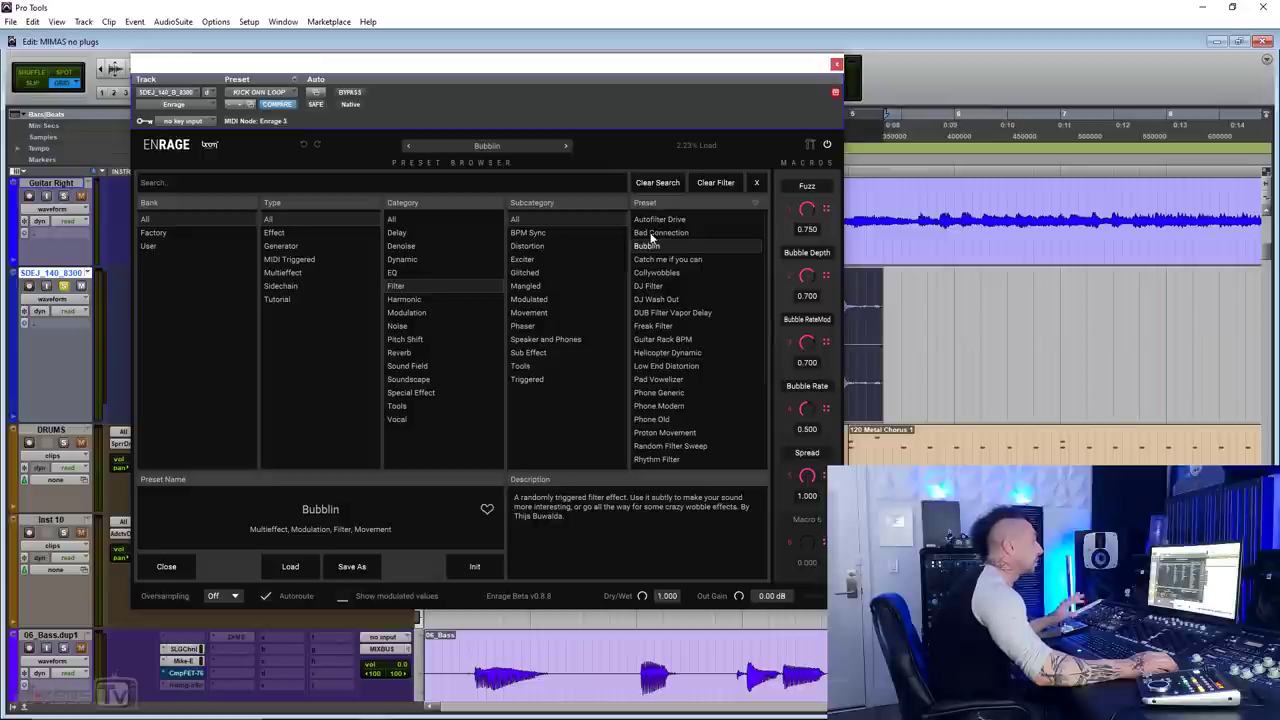
click(656, 230)
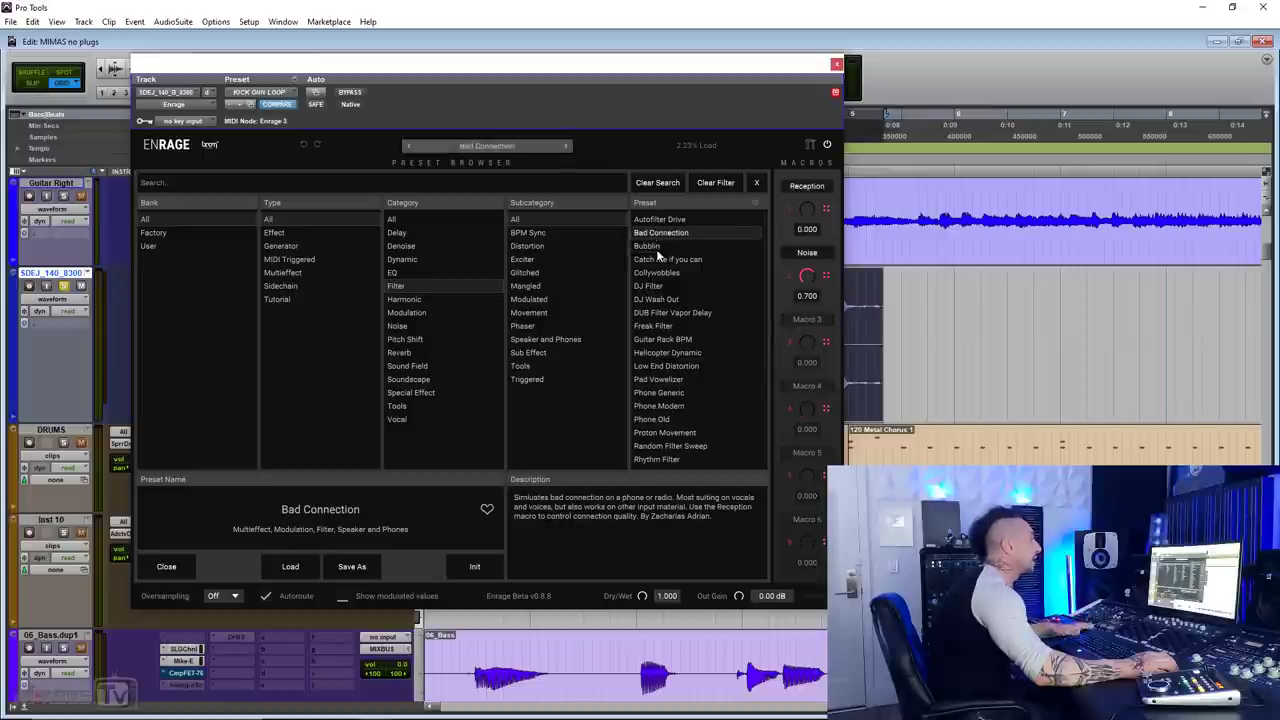
click(652, 286)
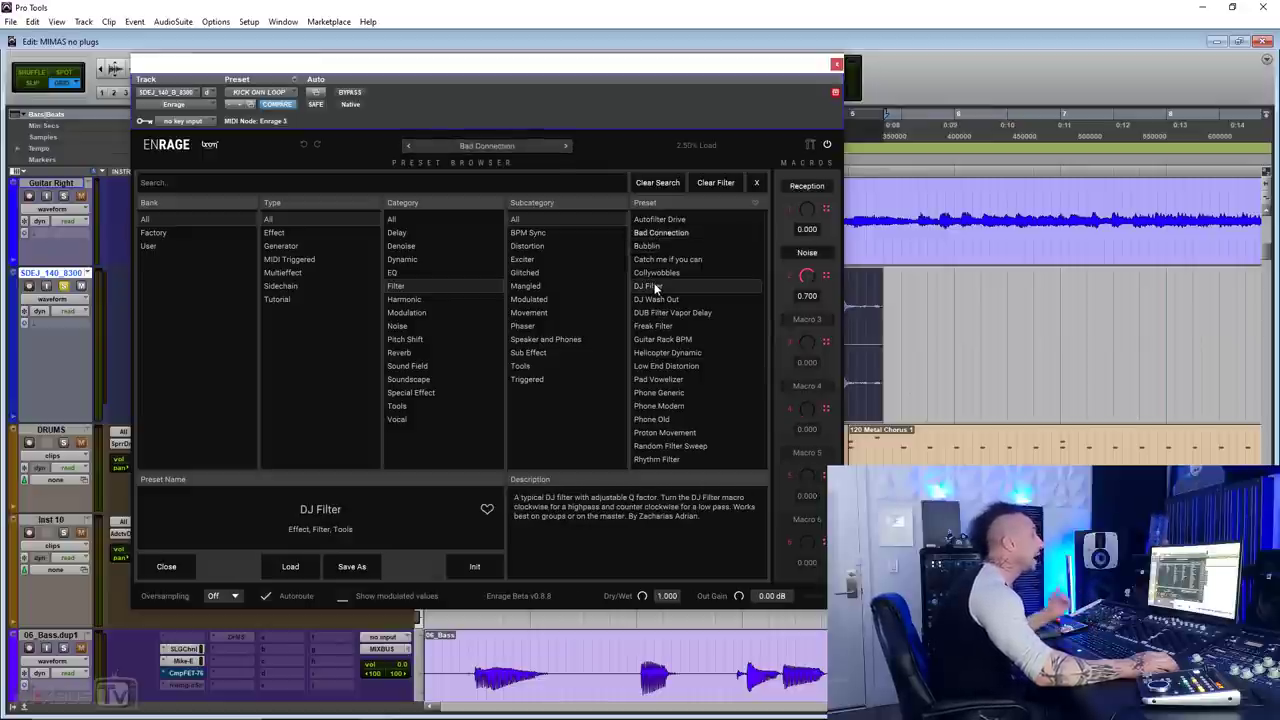
Turn the DJ Filter macro down, un-bypass Enrage, and lower the Filter device's cutoff
click(538, 146)
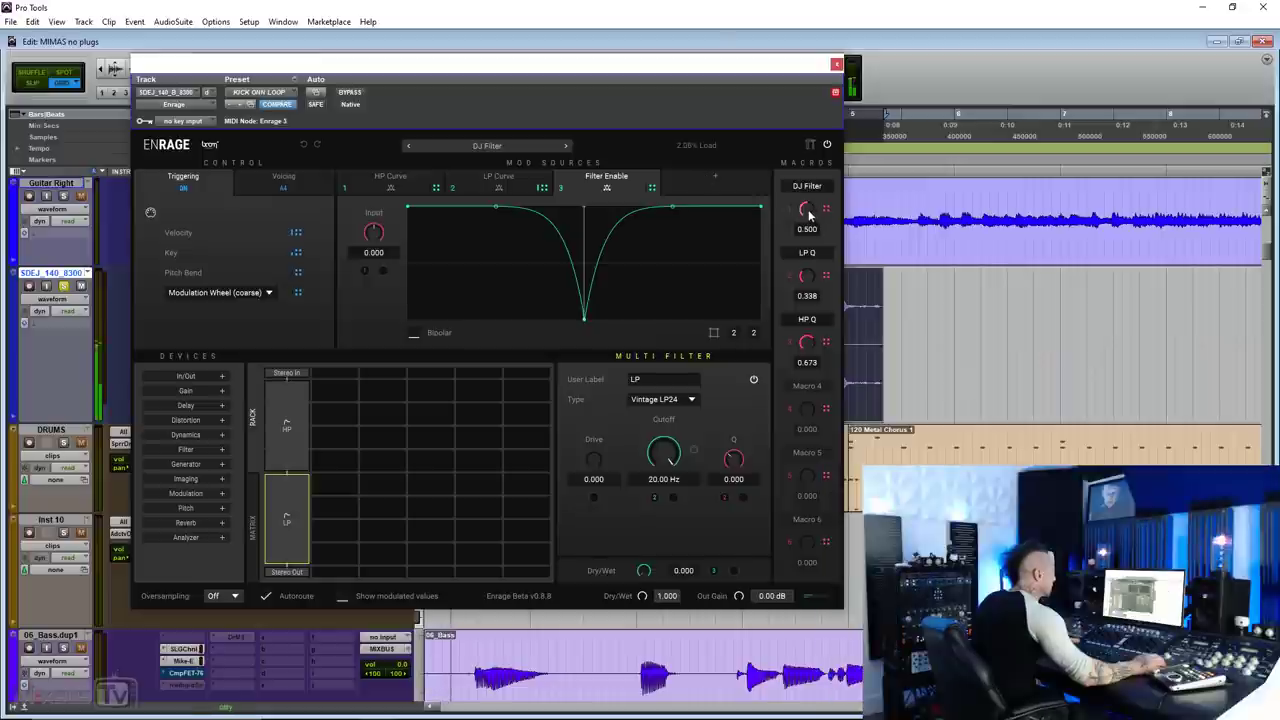
mouse_move(810, 210)
mouse_down()
mouse_move(803, 290)
mouse_move(790, 250)
mouse_move(589, 157)
mouse_up()
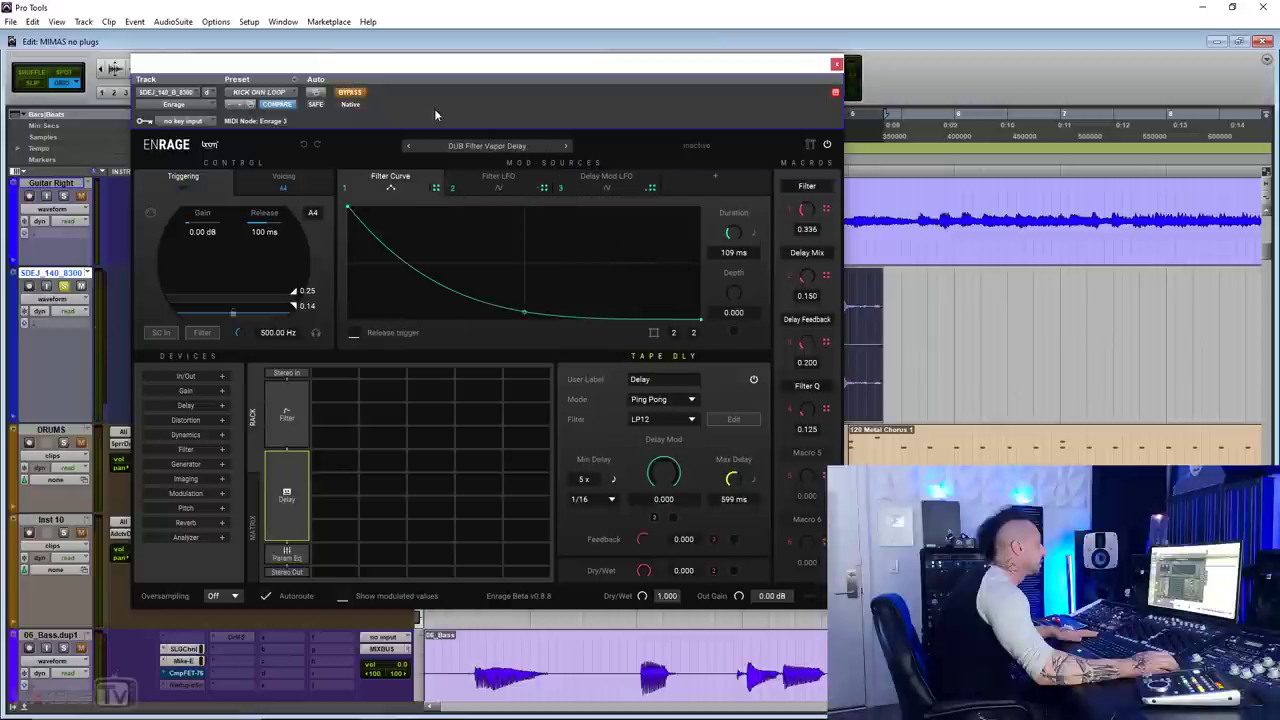
click(352, 93)
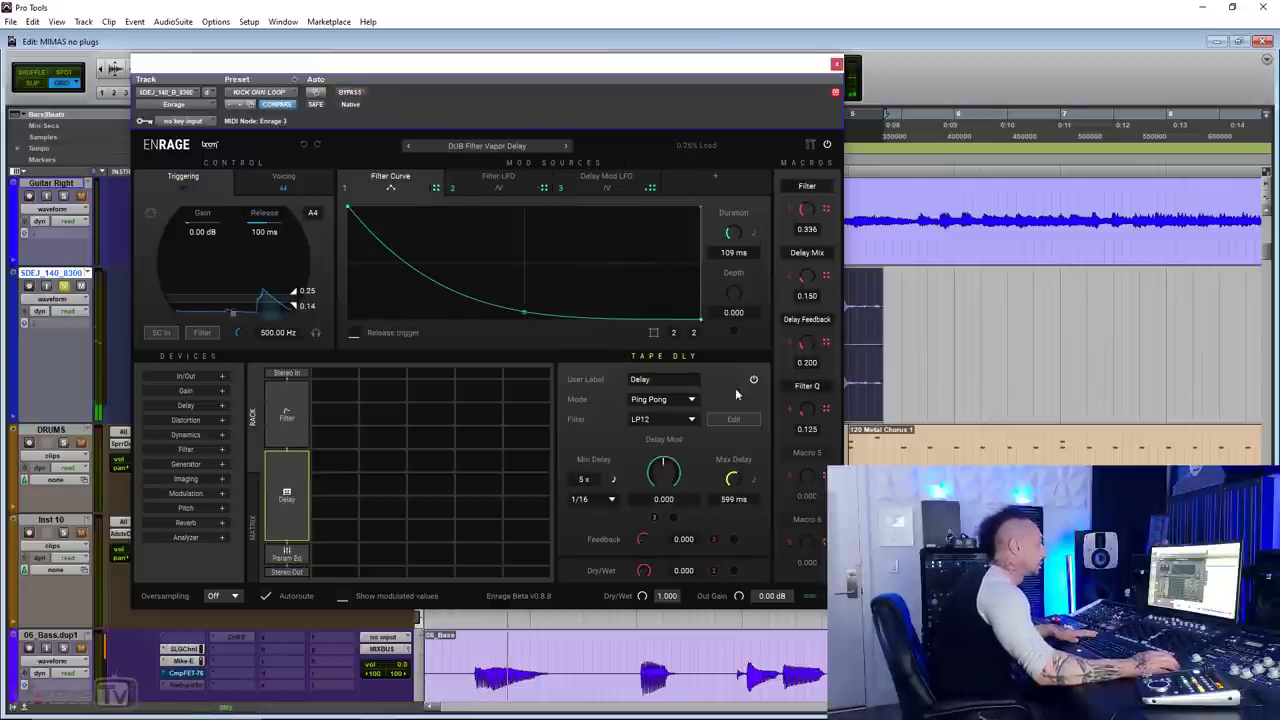
click(287, 413)
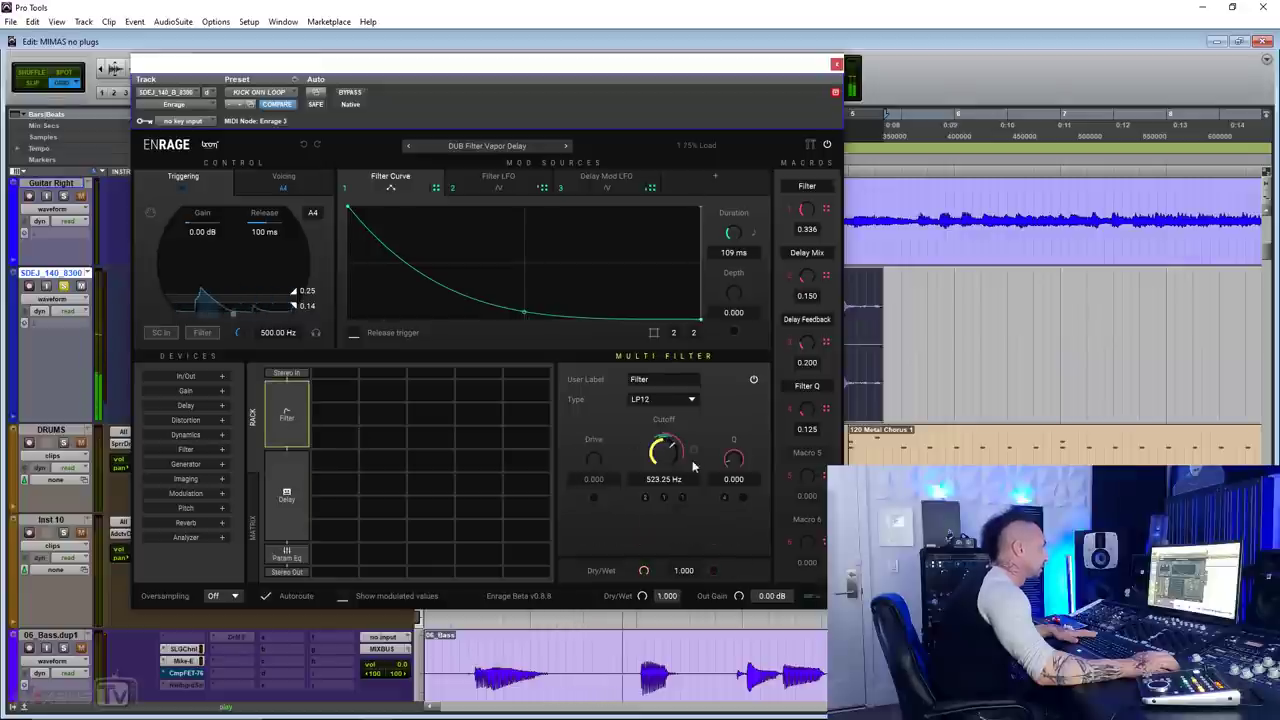
drag(665, 440, 658, 452)
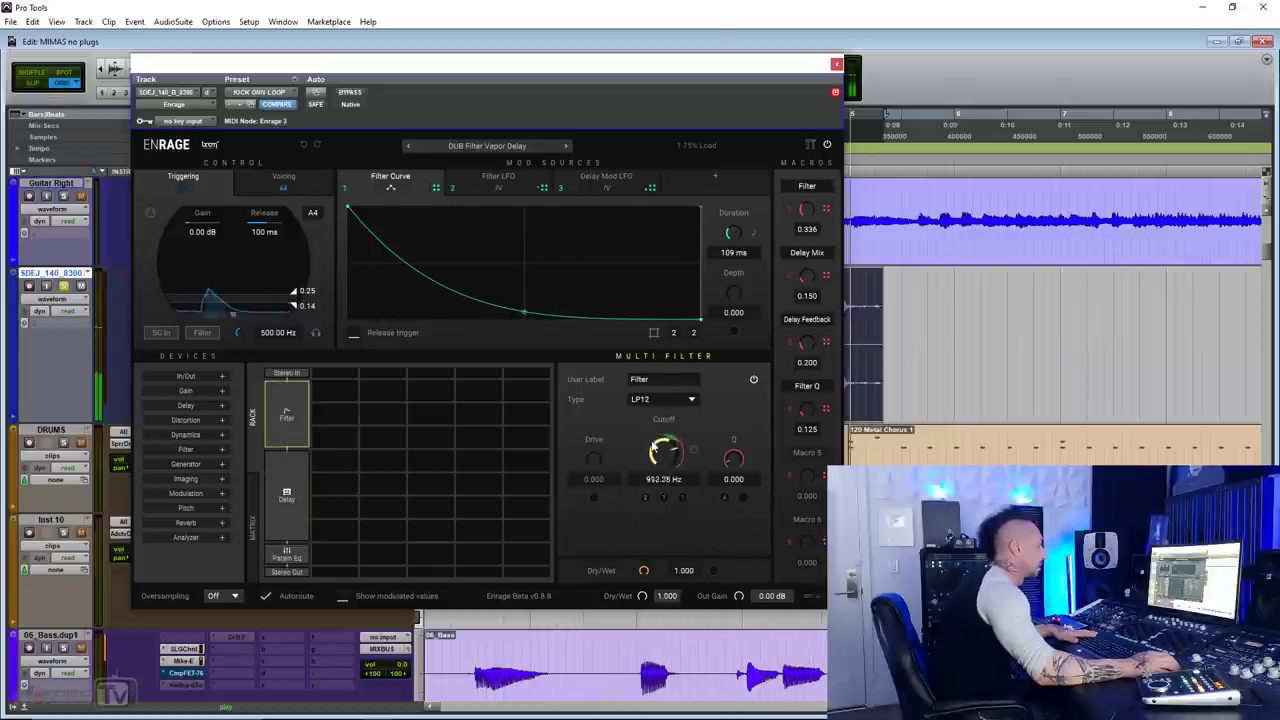
Compare the current preset bypassed and inspect its Pentode and Triode distortion stages
click(481, 147)
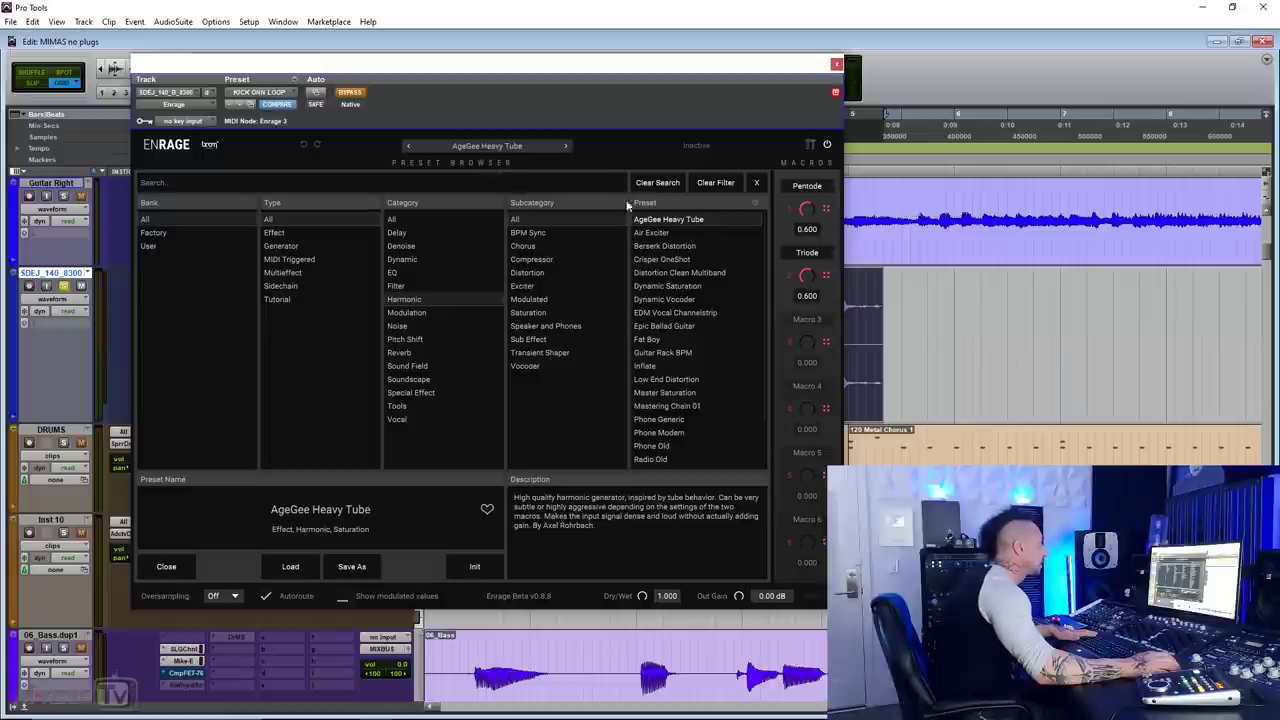
click(494, 146)
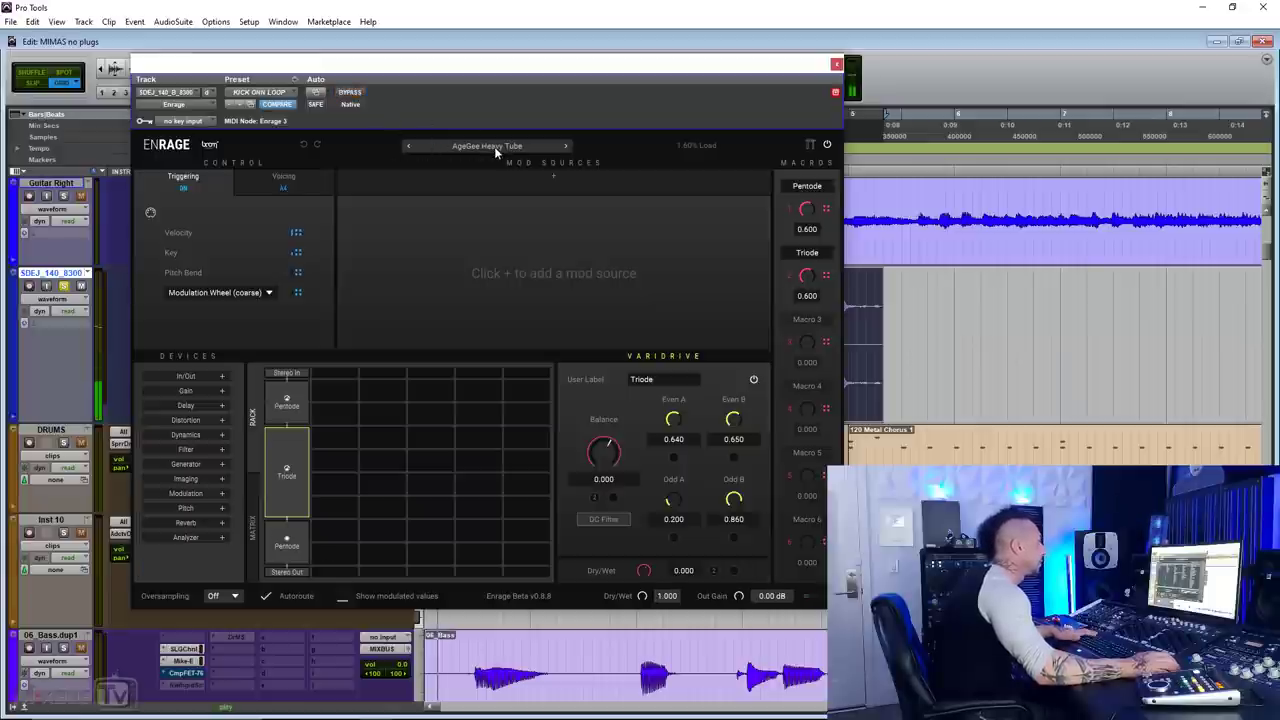
click(350, 93)
click(352, 93)
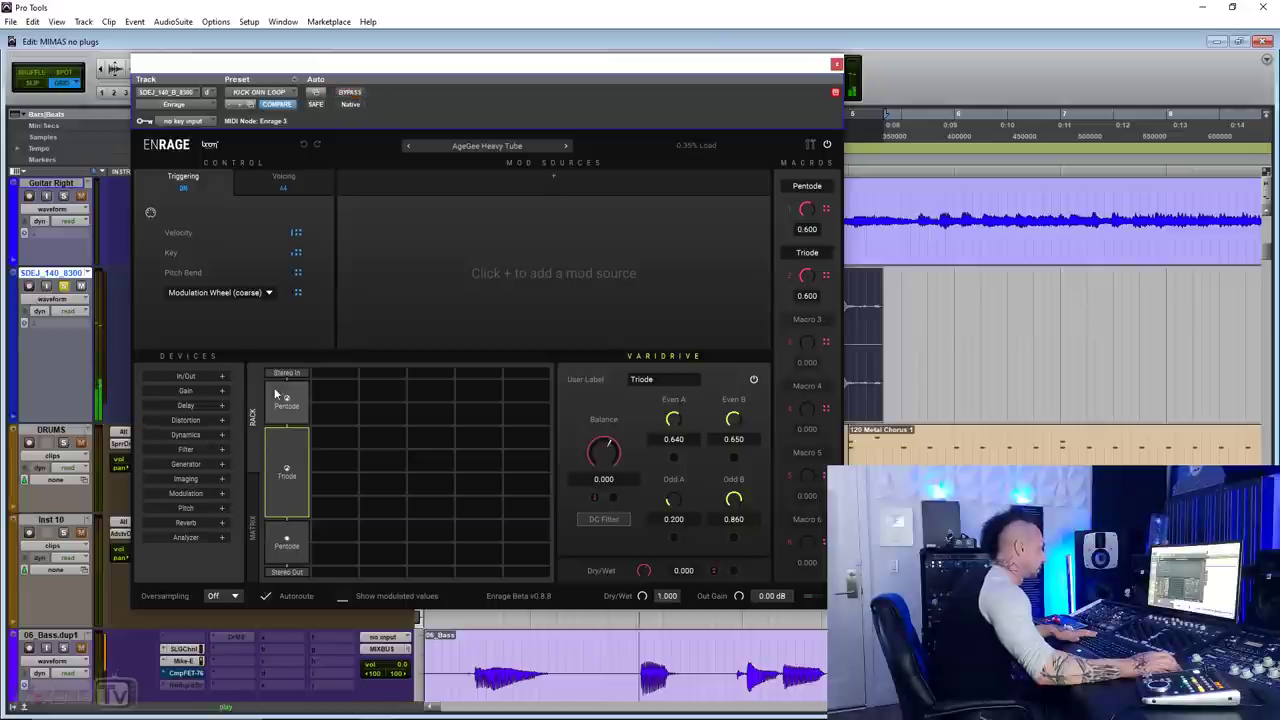
click(287, 402)
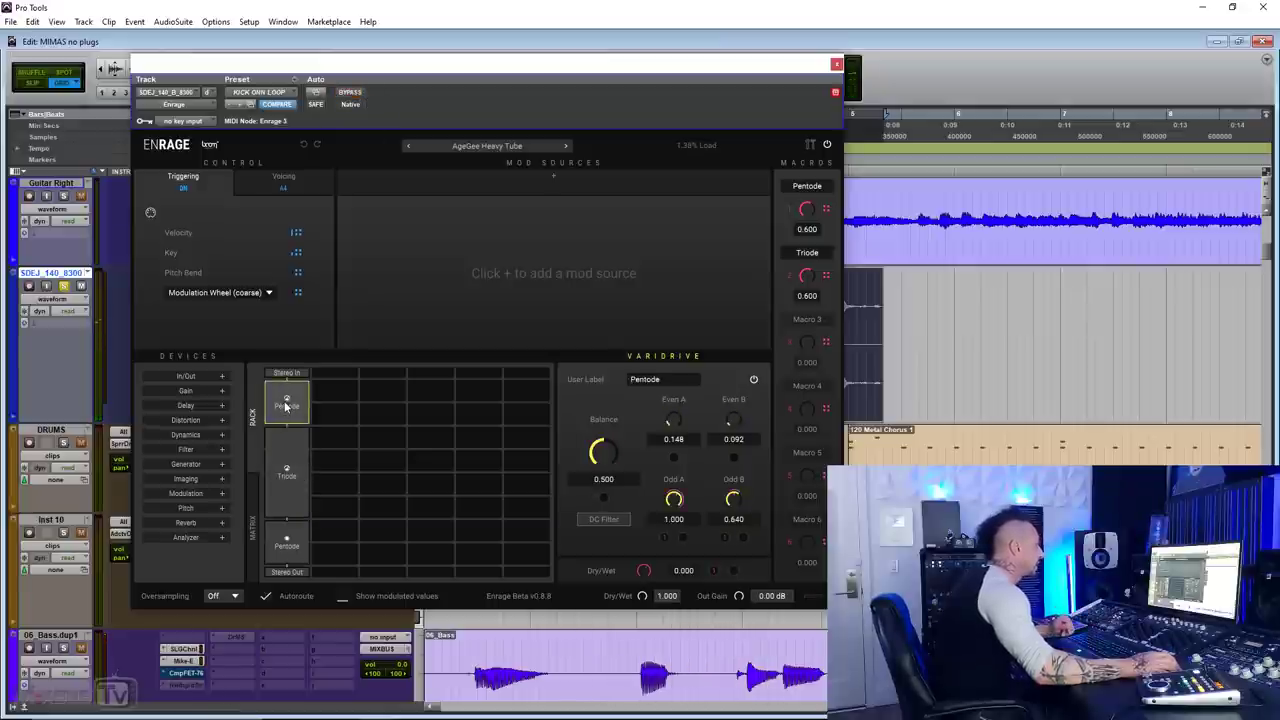
click(292, 455)
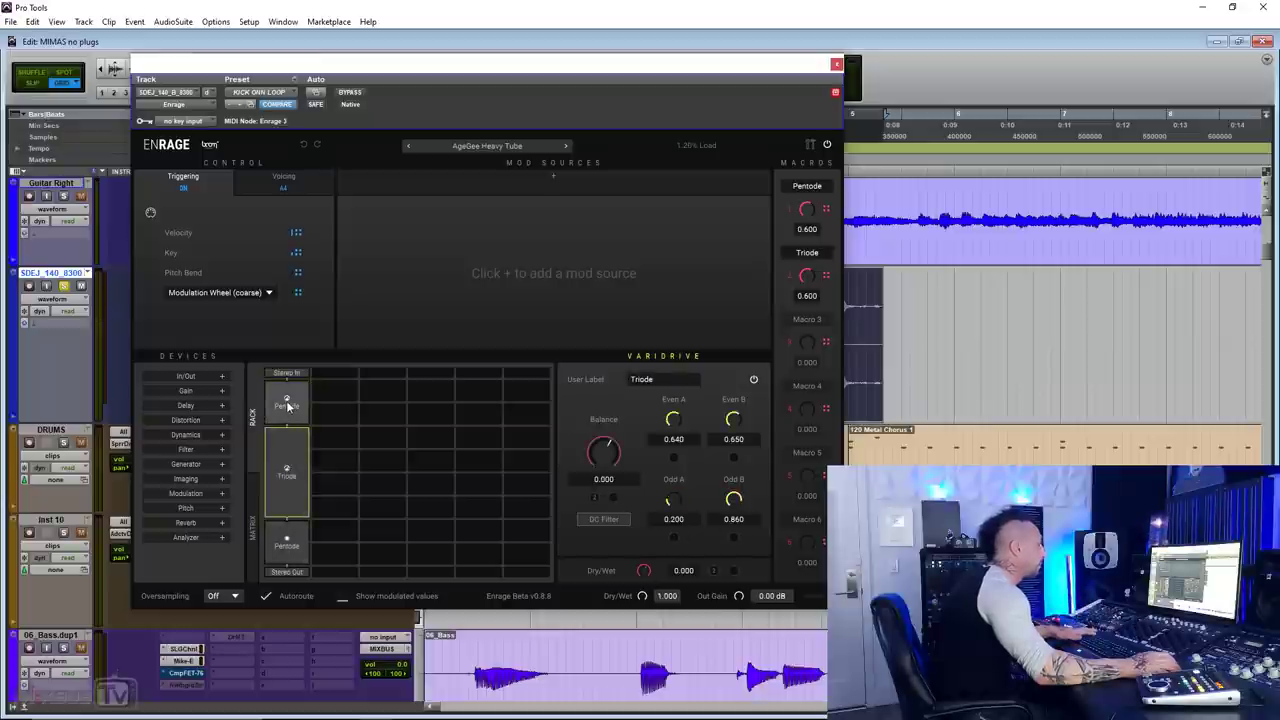
click(288, 405)
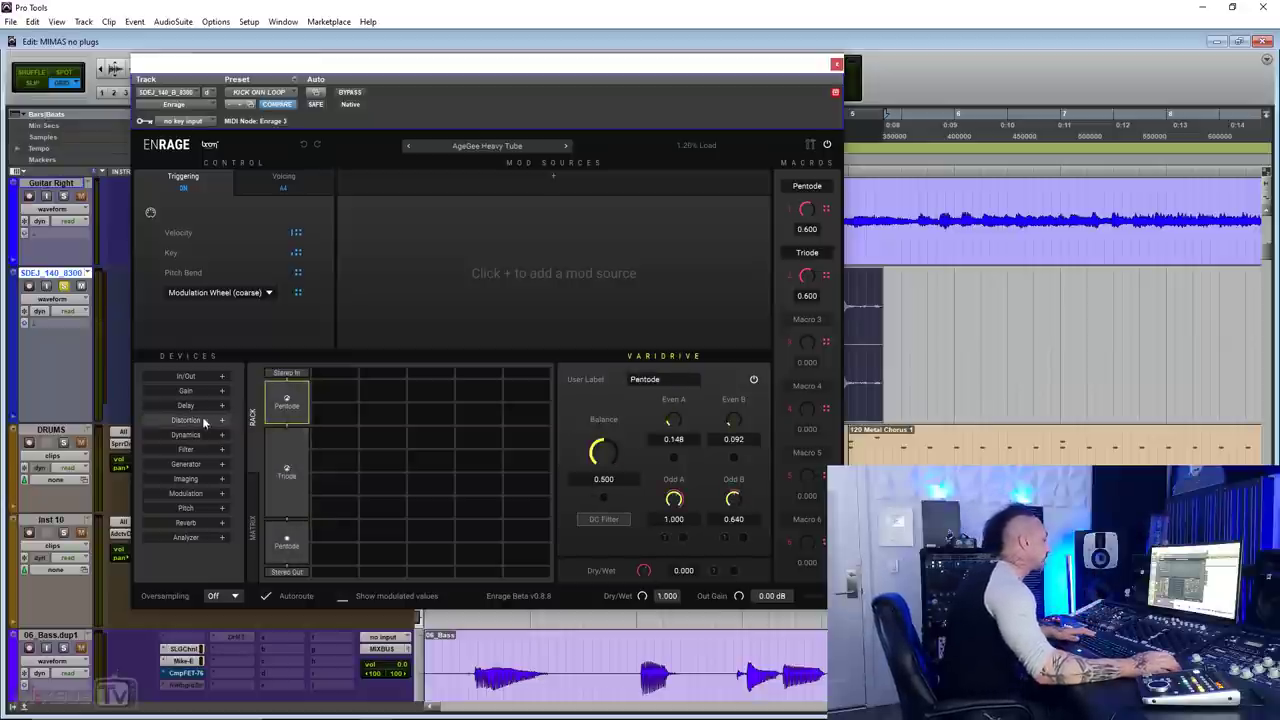
Try Berserk Distortion, load Distortion Clean Multiband, and raise its distortion pre-gain
click(503, 148)
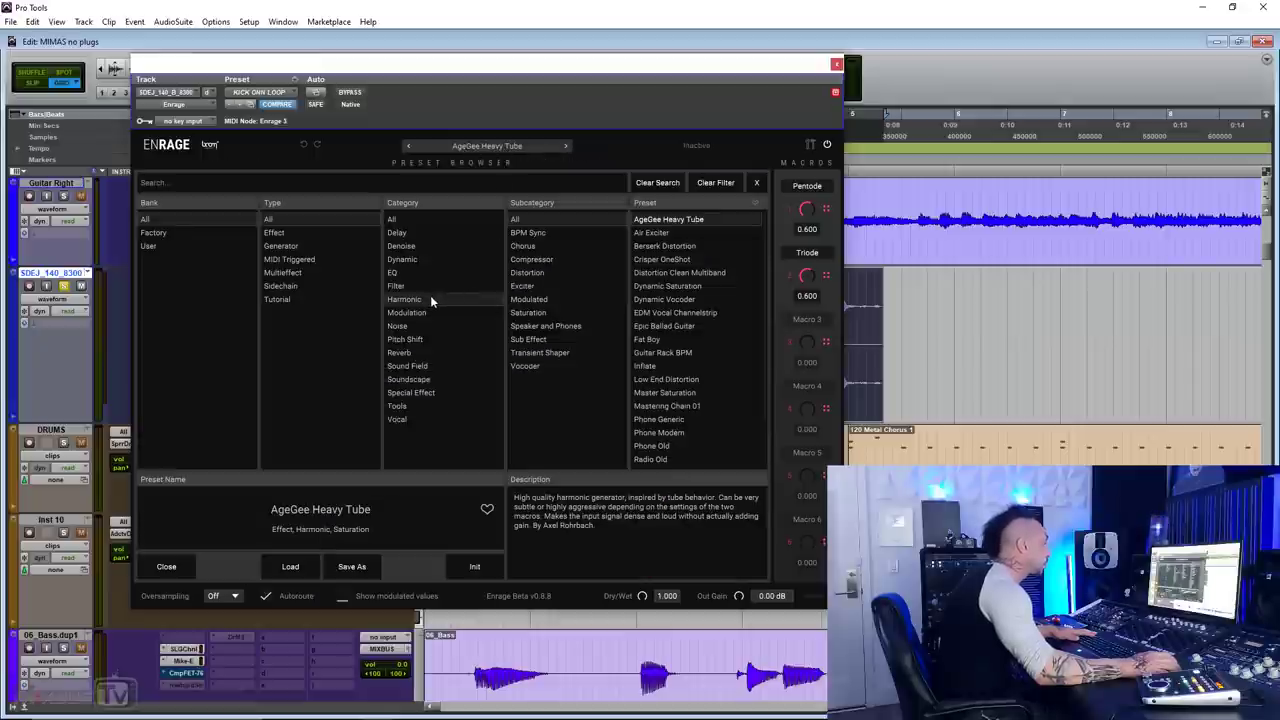
click(663, 247)
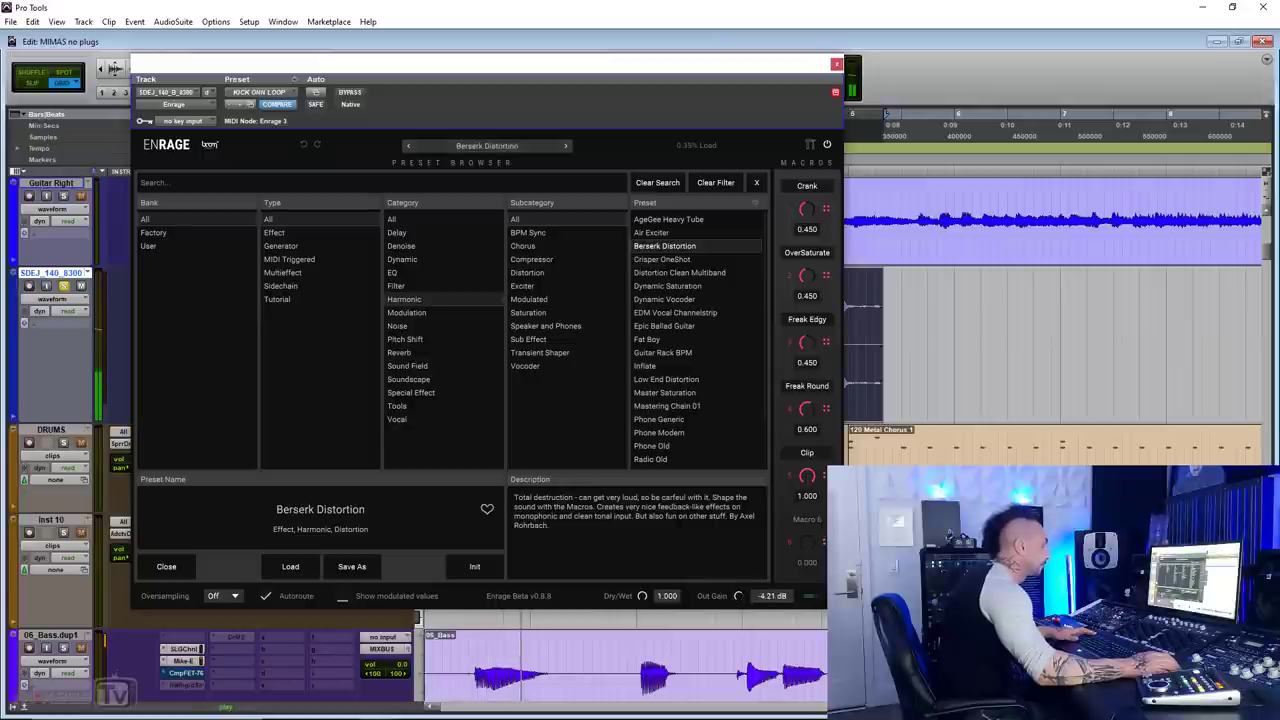
click(697, 272)
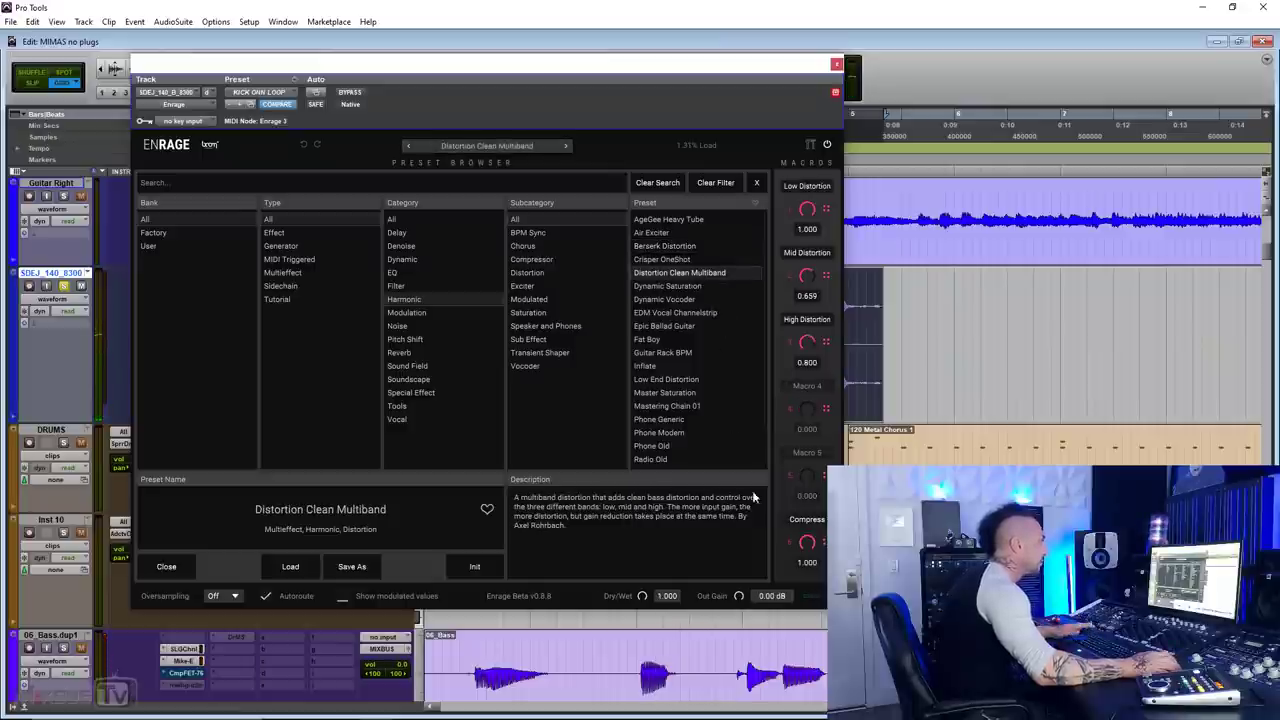
click(510, 145)
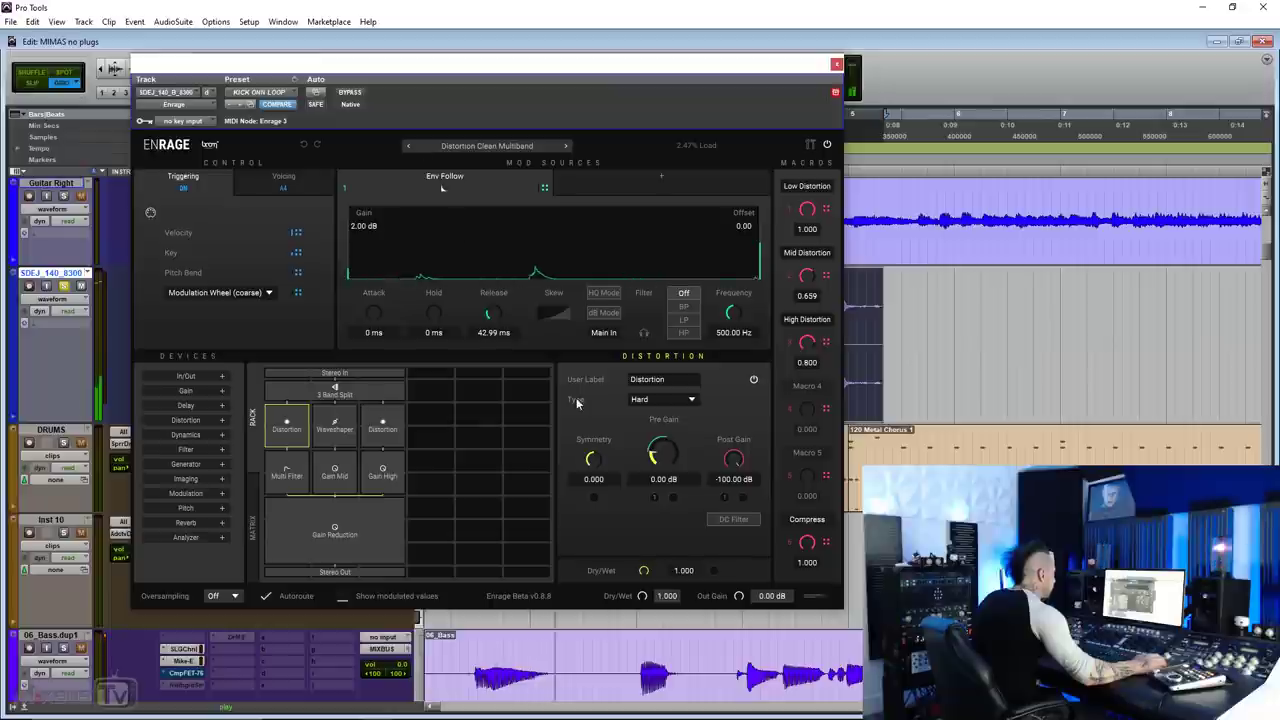
mouse_move(673, 465)
mouse_down()
mouse_move(668, 430)
mouse_move(665, 460)
mouse_up()
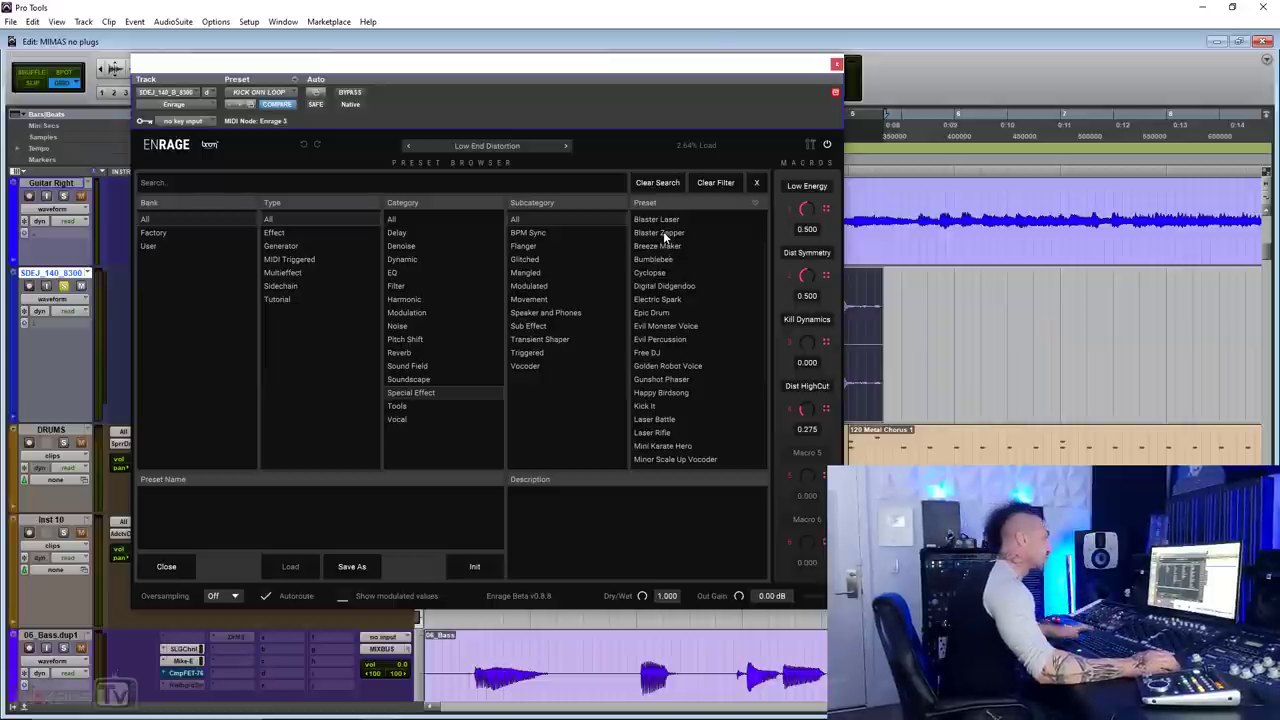
Audition Golden Robot Voice, load Vocal Squarifier from Special Effect, and stop playback
click(668, 366)
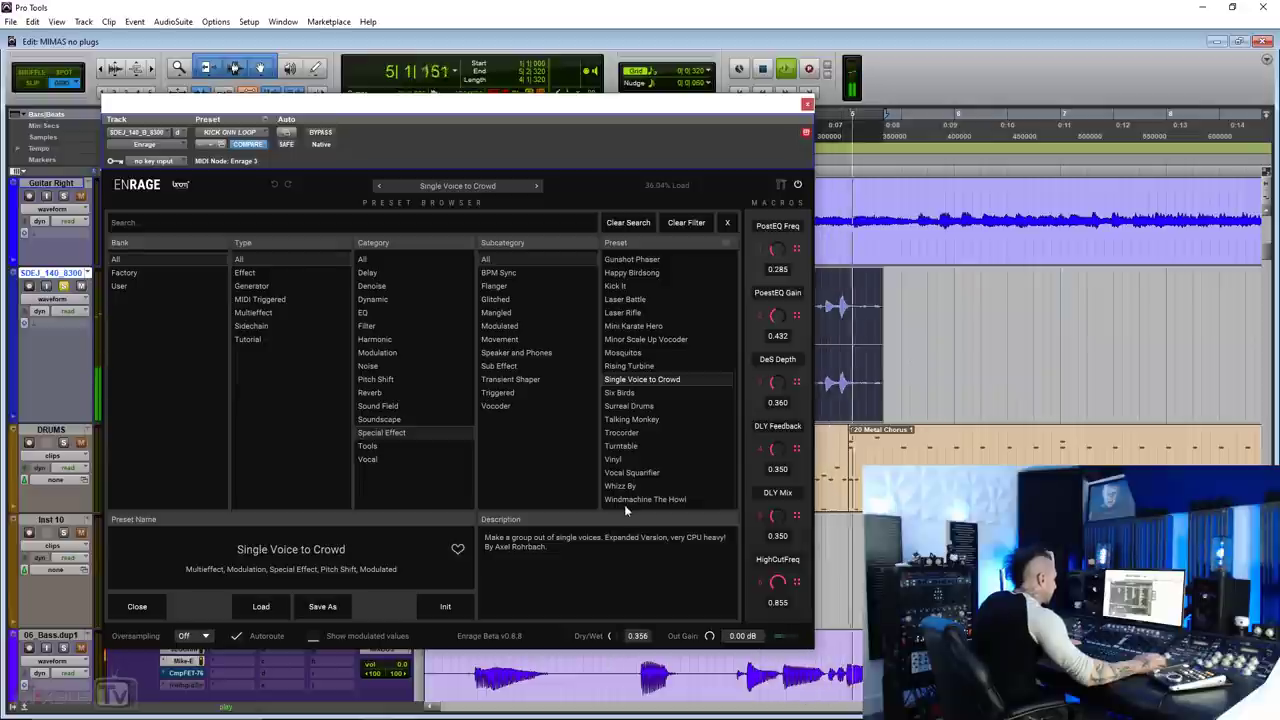
click(626, 474)
click(625, 474)
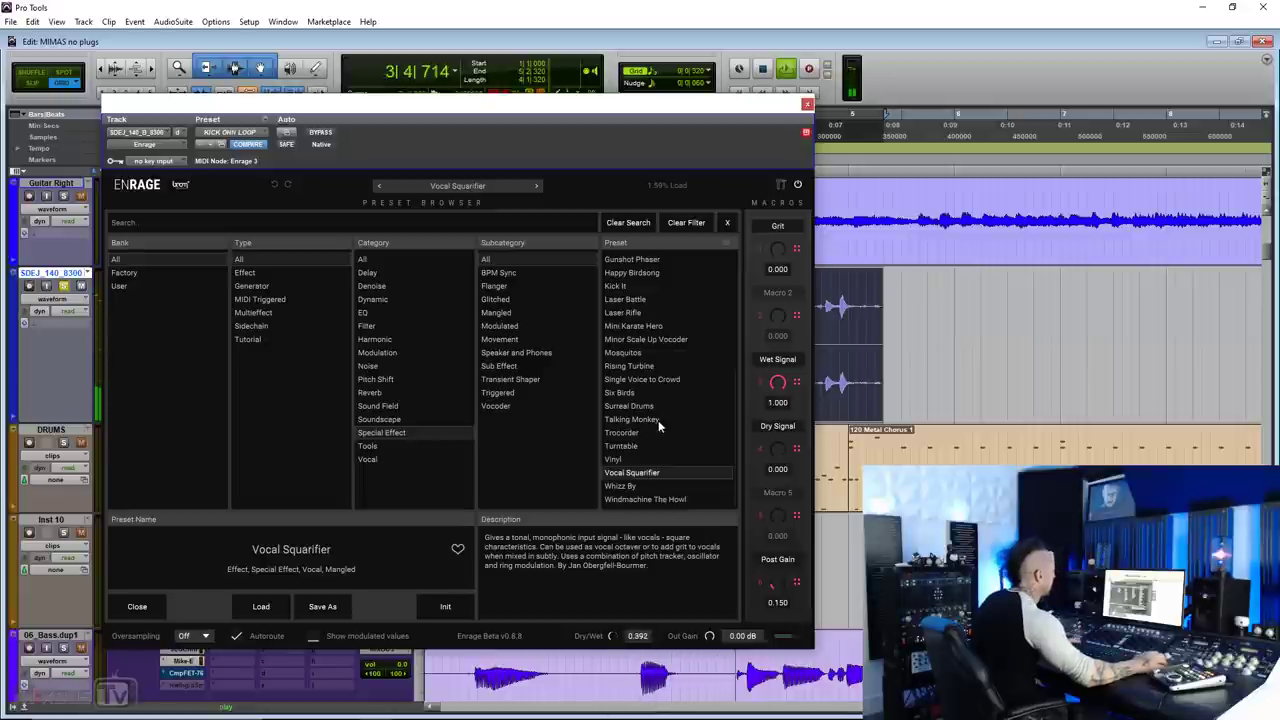
key(space)
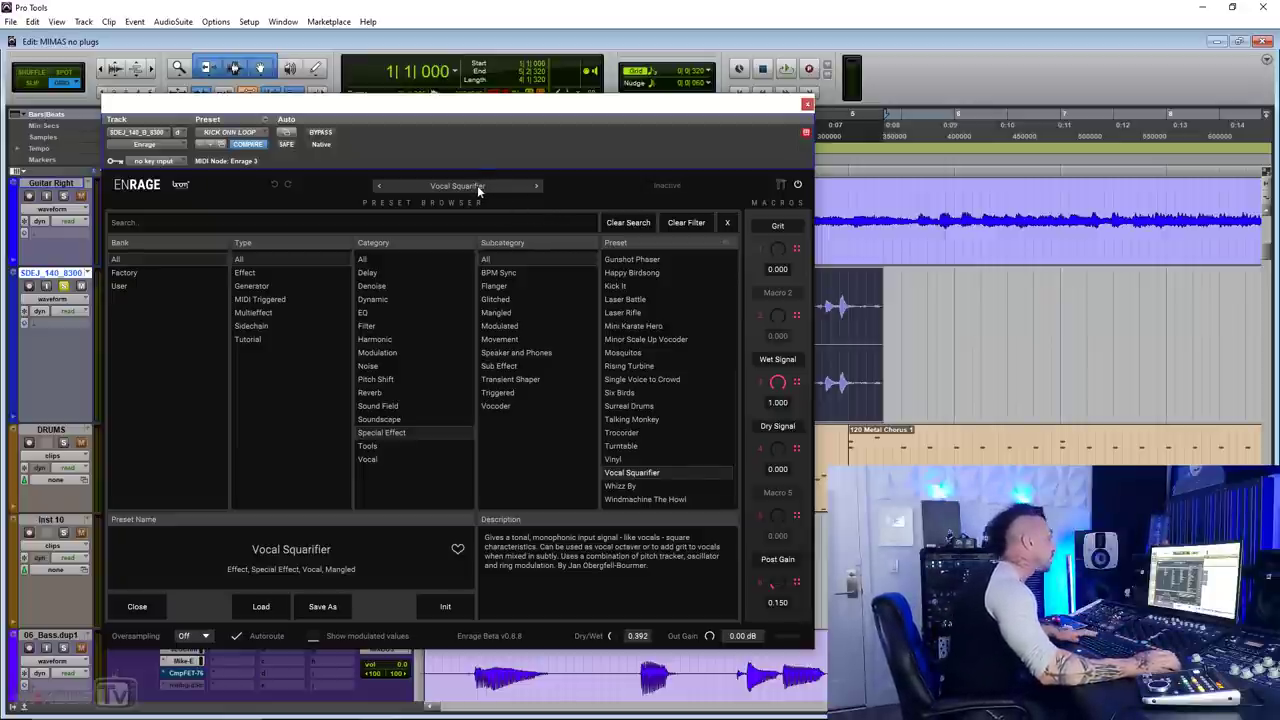
Close the preset browser and set the trigger thresholds to 0.12 and 0.04
click(417, 184)
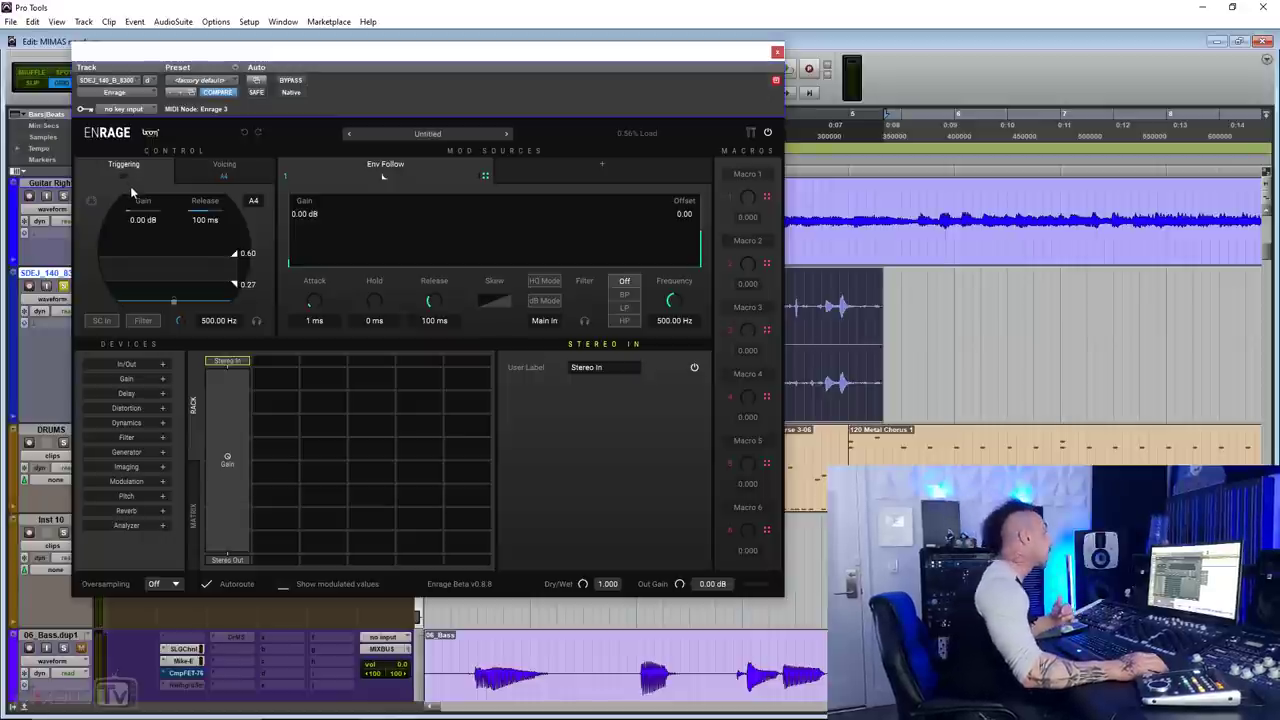
click(92, 201)
click(92, 201)
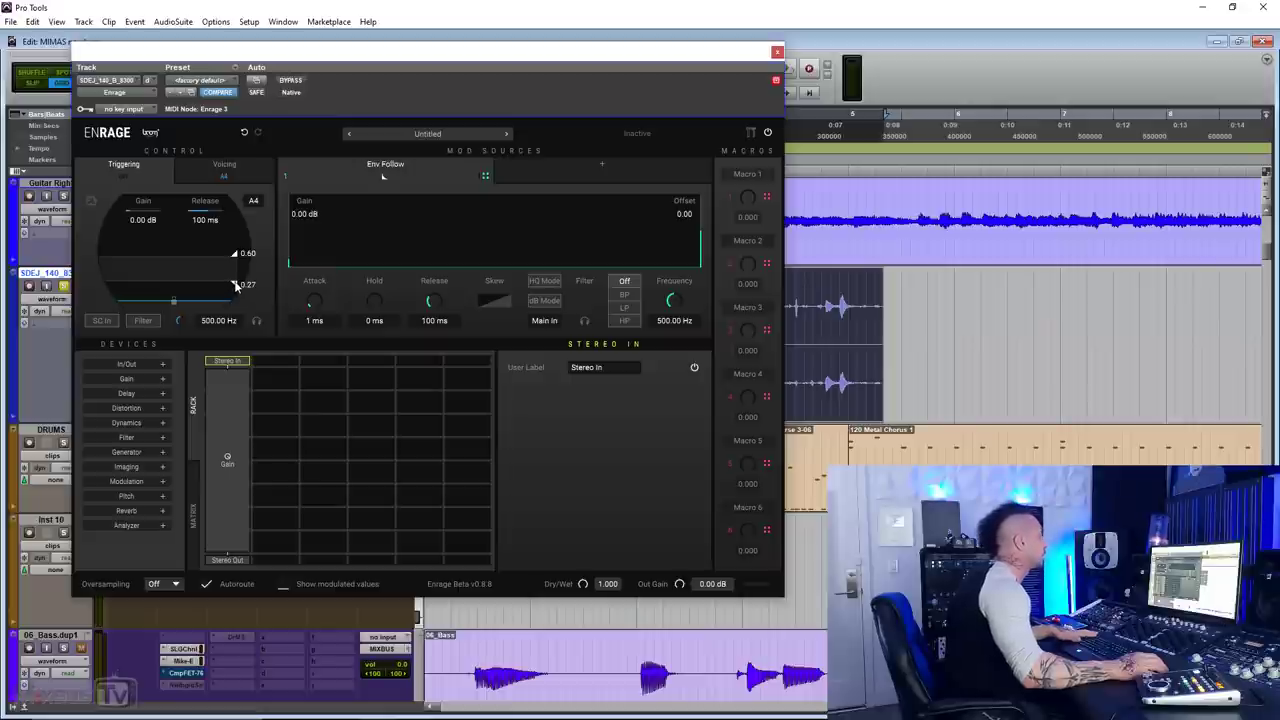
drag(237, 287, 236, 283)
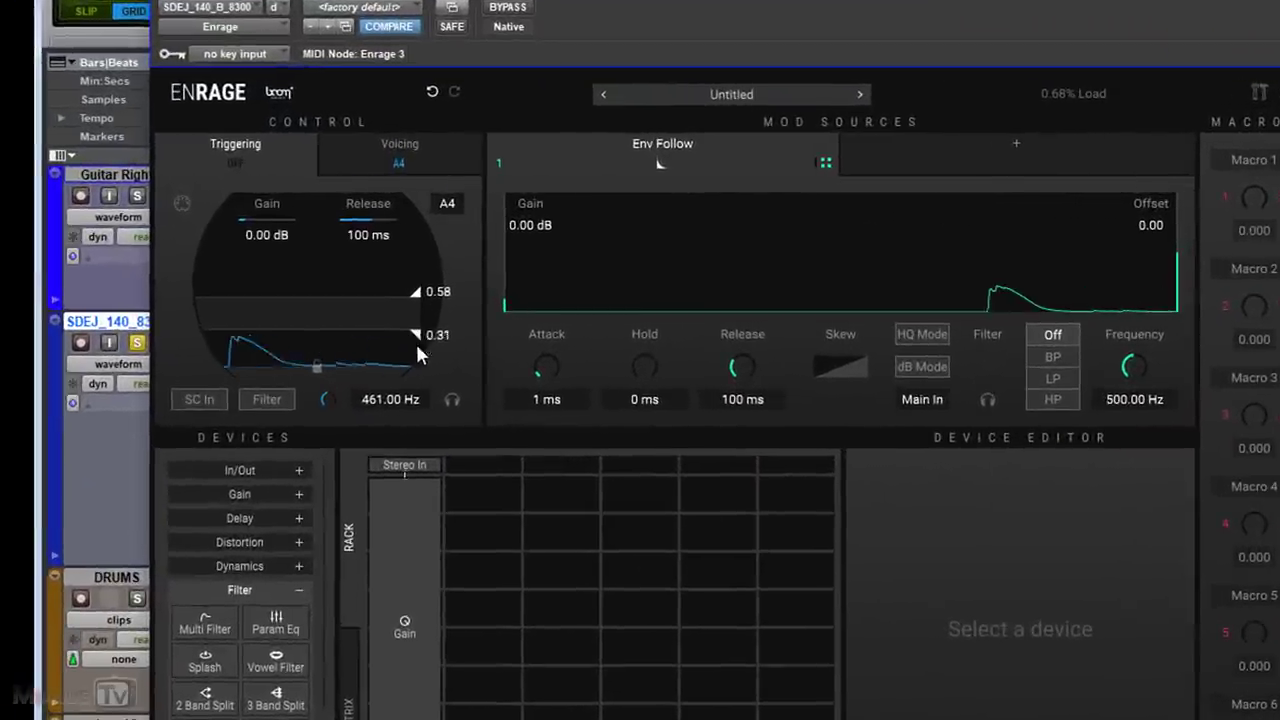
drag(417, 347, 416, 372)
drag(419, 314, 416, 346)
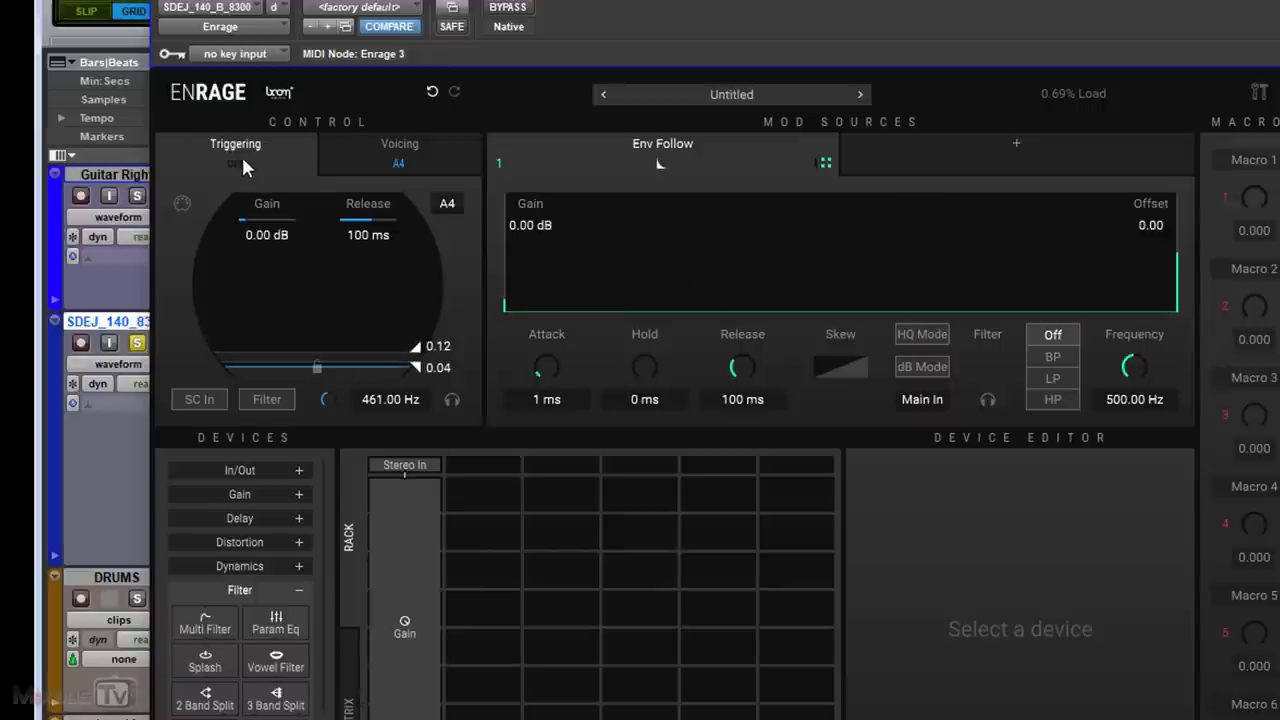
Toggle triggering, stop playback, and enable the 500 Hz trigger sidechain filter
click(240, 156)
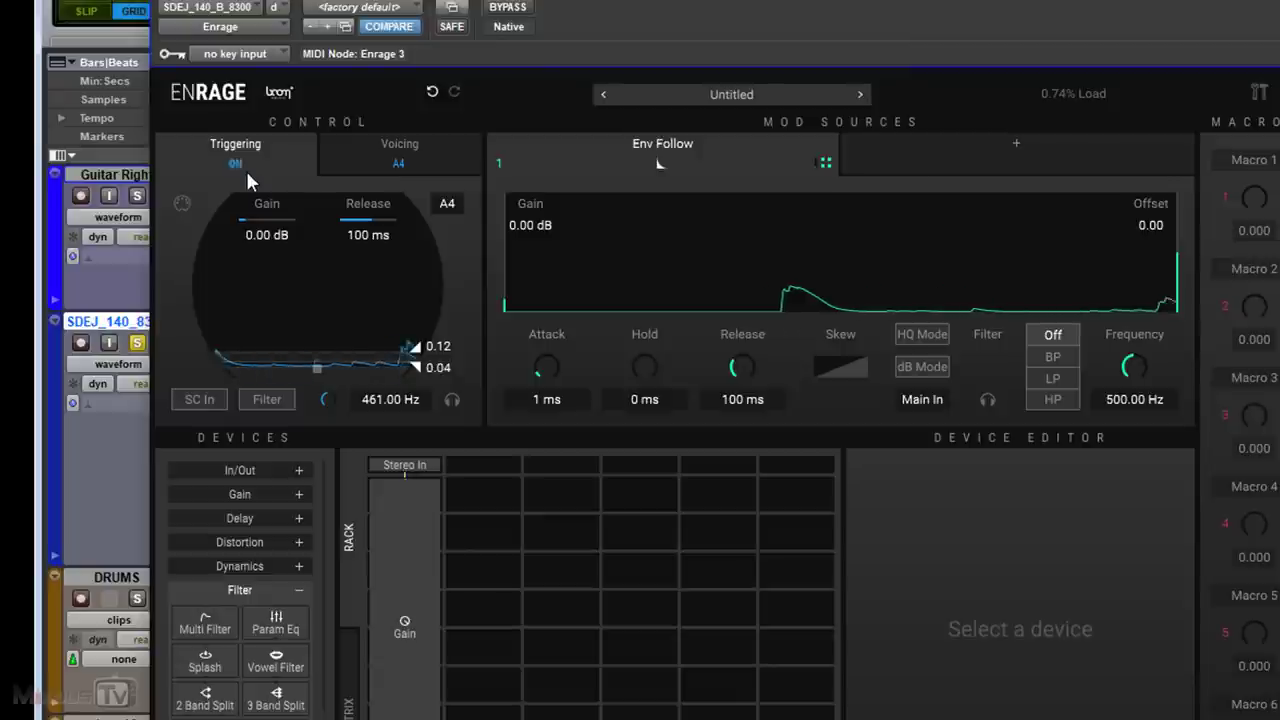
key(space)
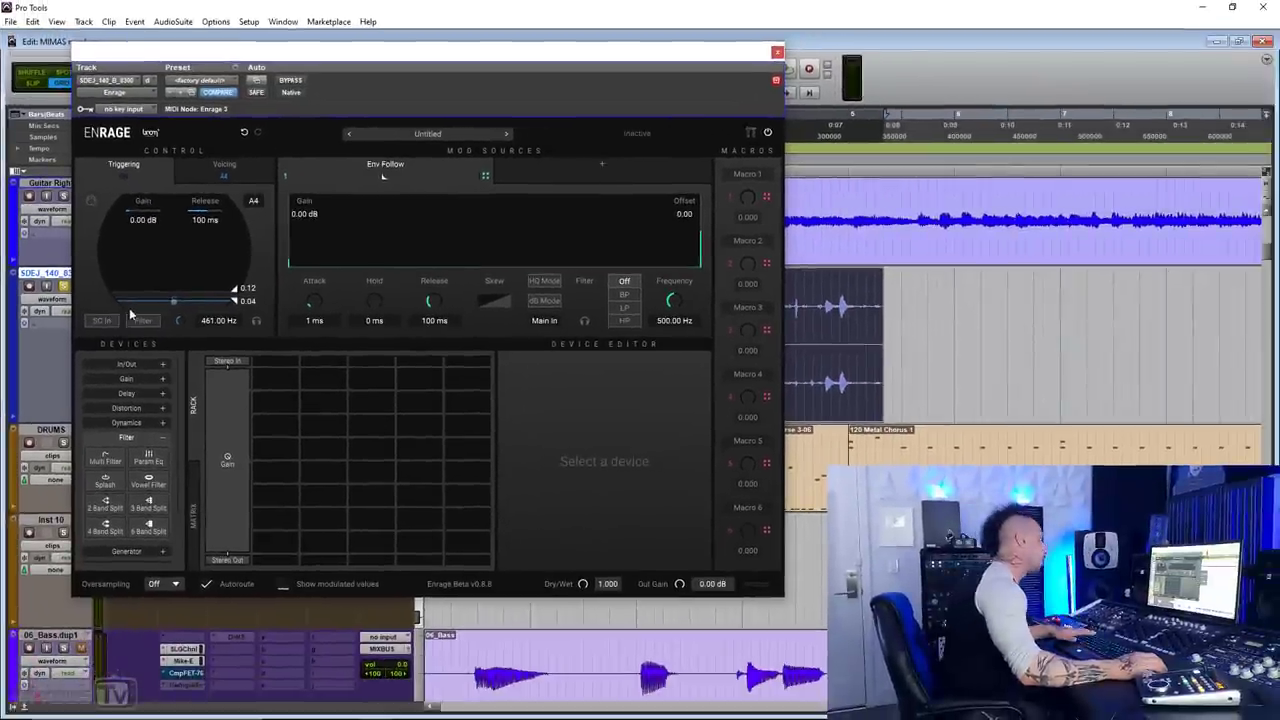
click(142, 320)
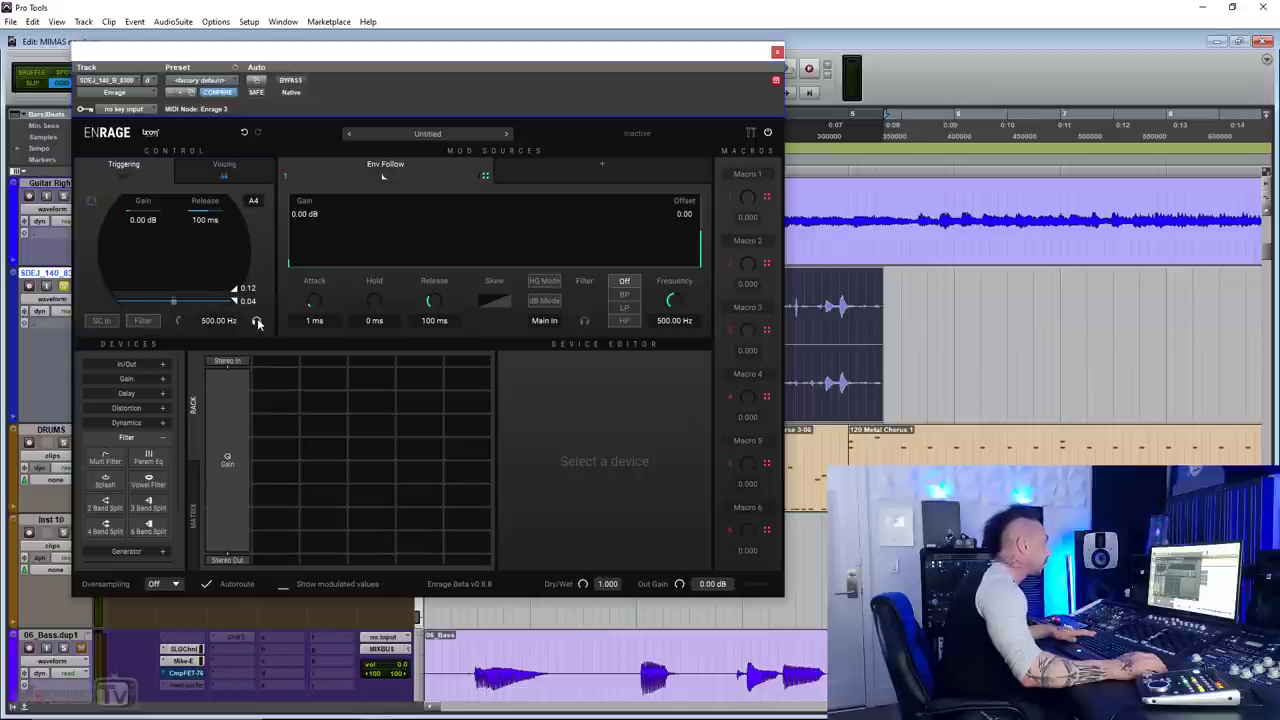
click(126, 437)
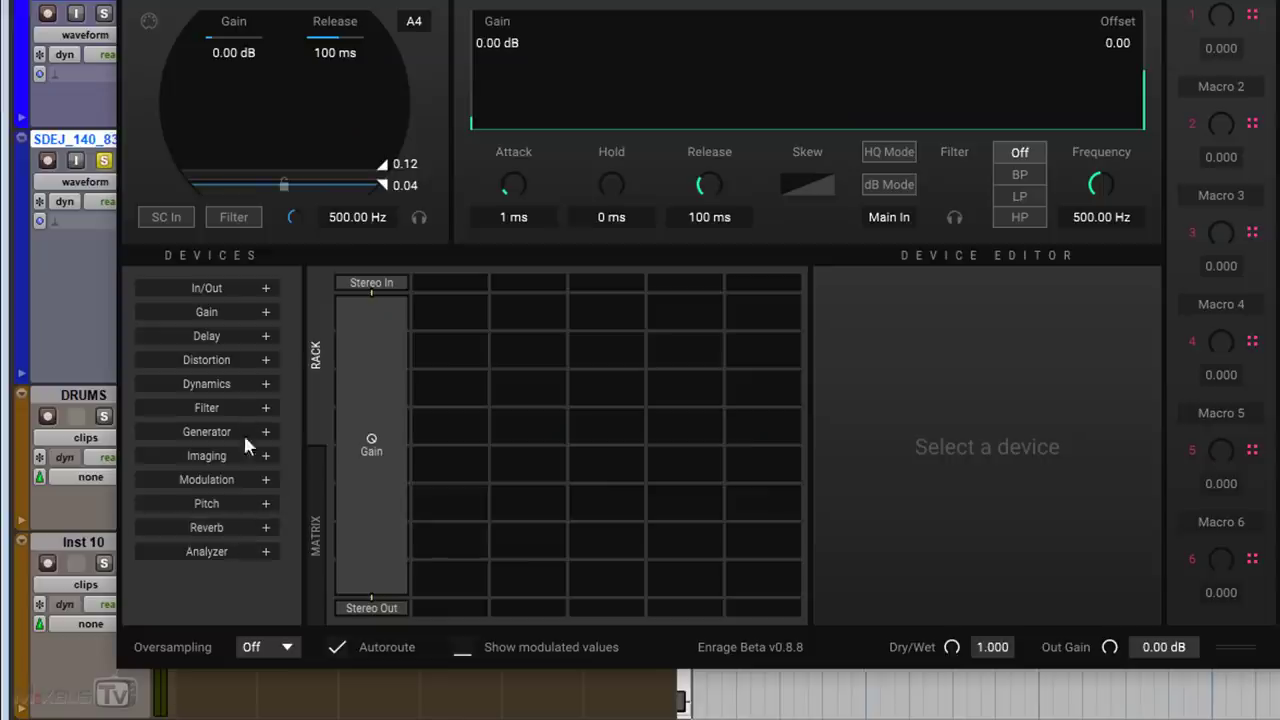
Expand the In/Out, Gain and Delay device categories to list the six delays
click(265, 289)
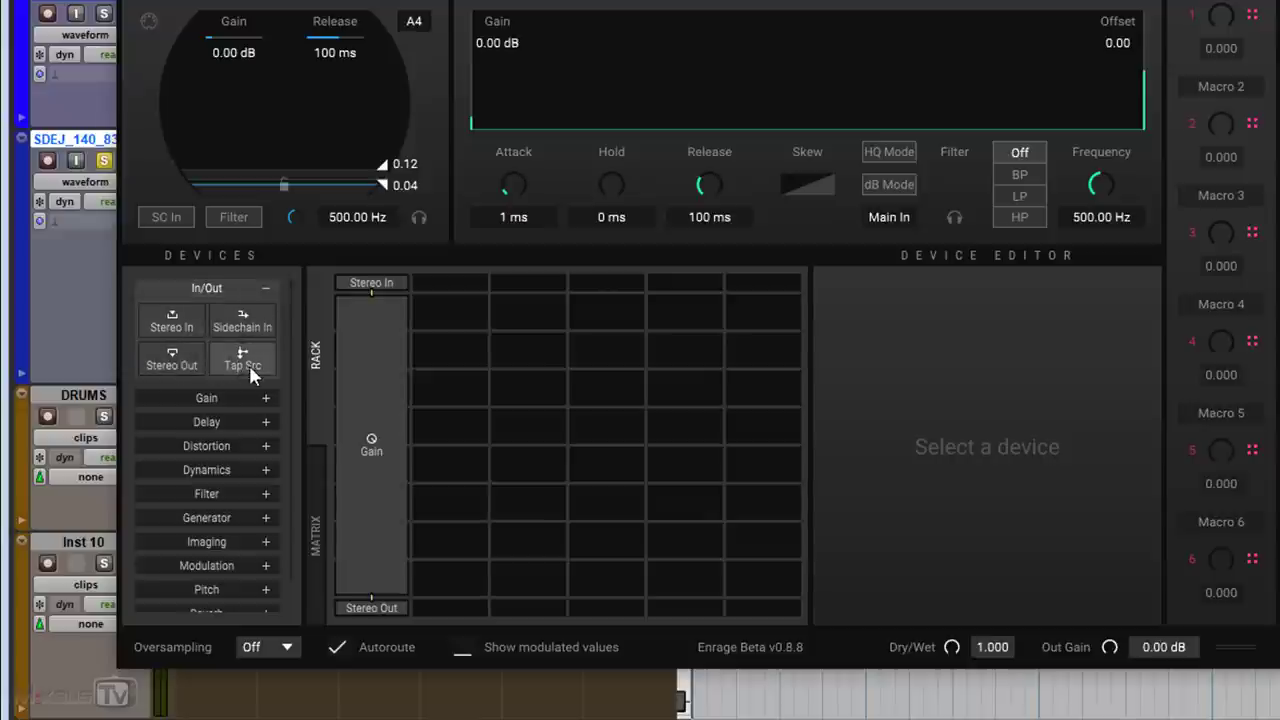
click(265, 398)
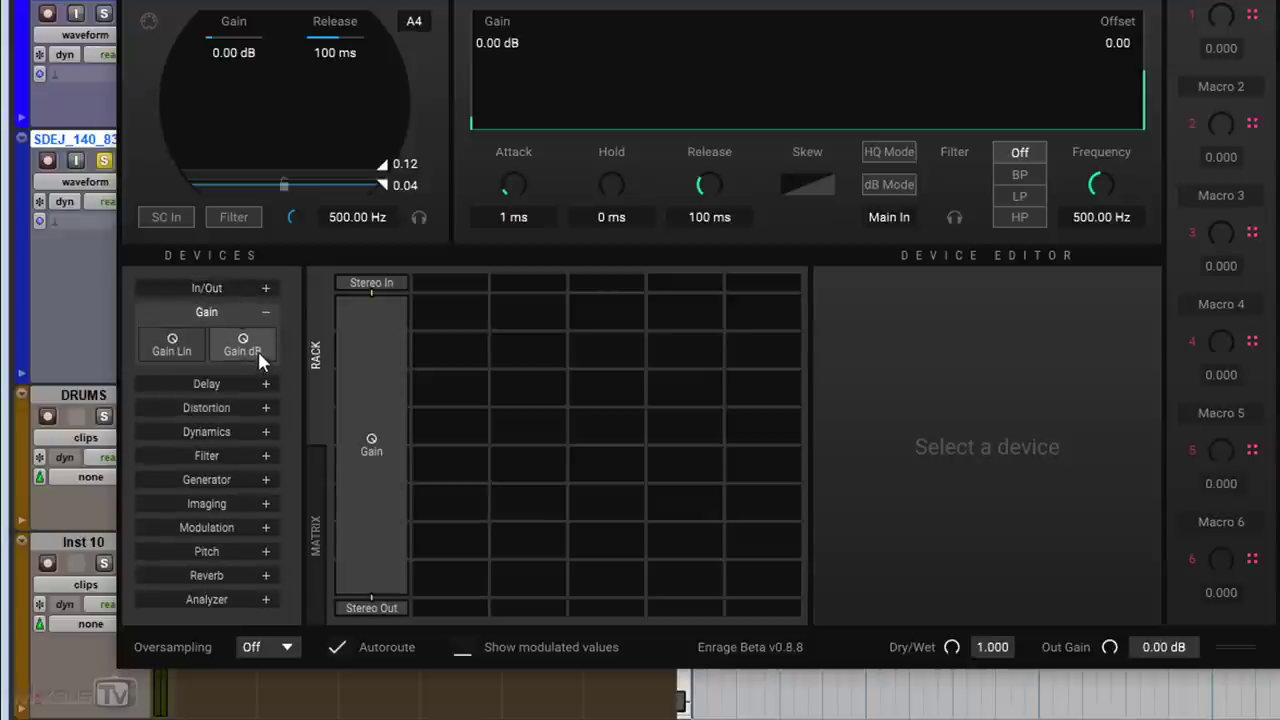
click(265, 383)
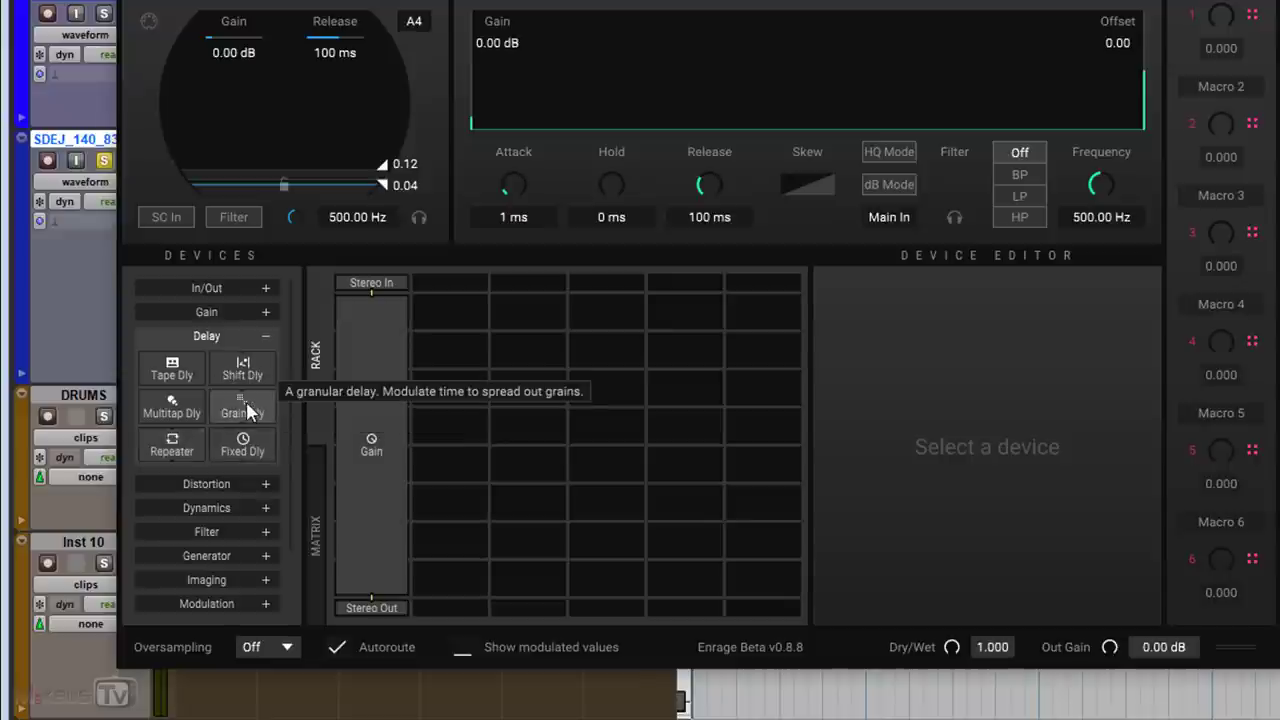
Insert a Grain Dly before Gain and raise its feedback
drag(250, 410, 371, 396)
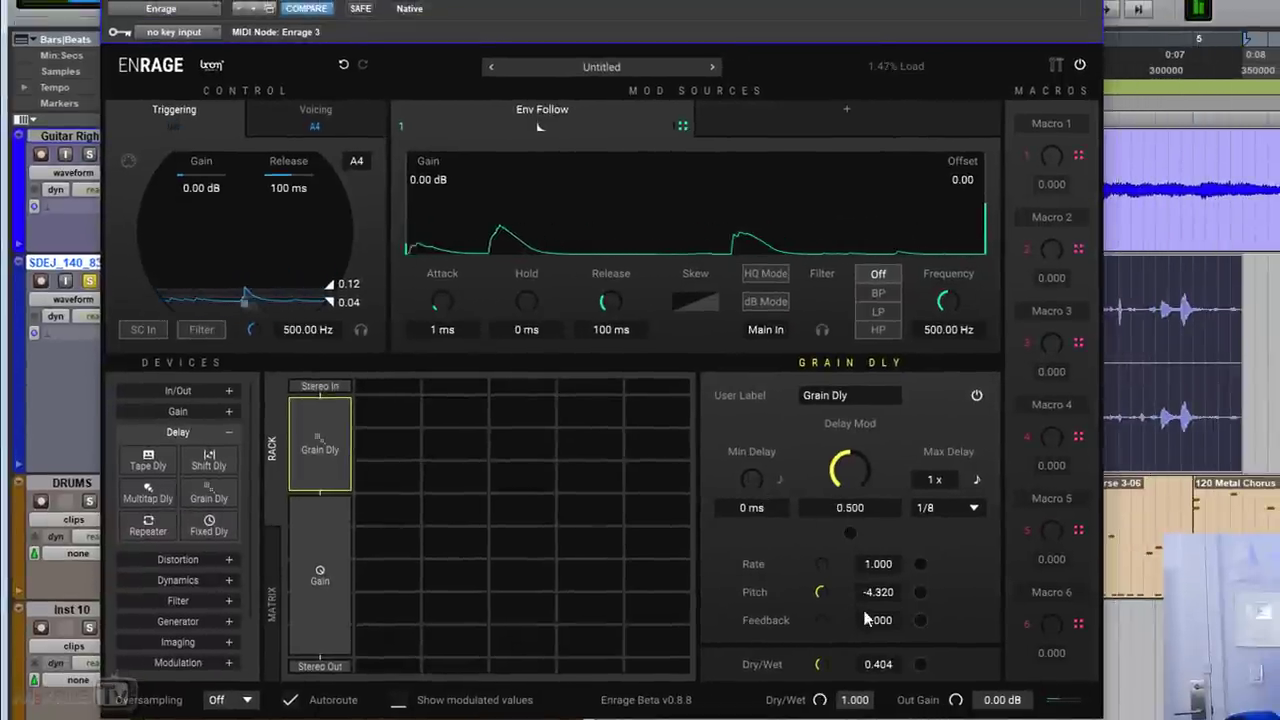
drag(818, 620, 824, 592)
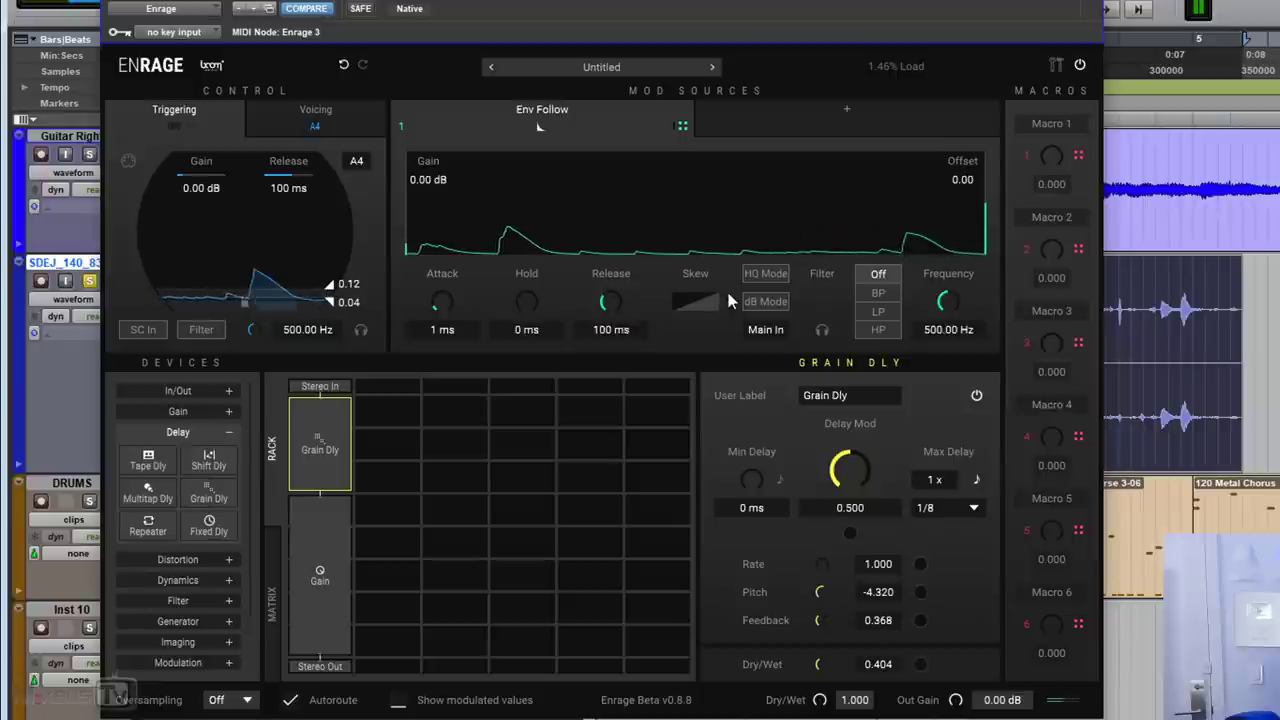
key(space)
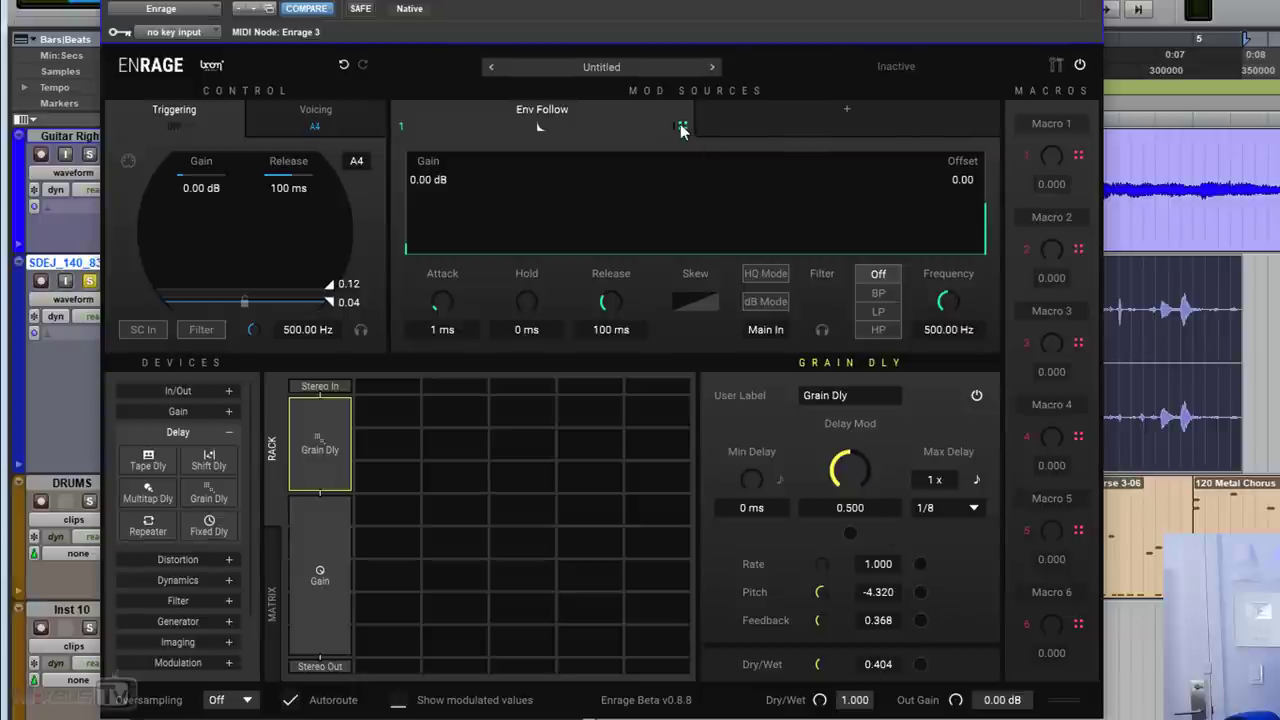
Route Env Follow to the delay pitch and rate, with offset 0.12 and gain 28.76 dB
drag(727, 128, 709, 128)
drag(923, 591, 925, 550)
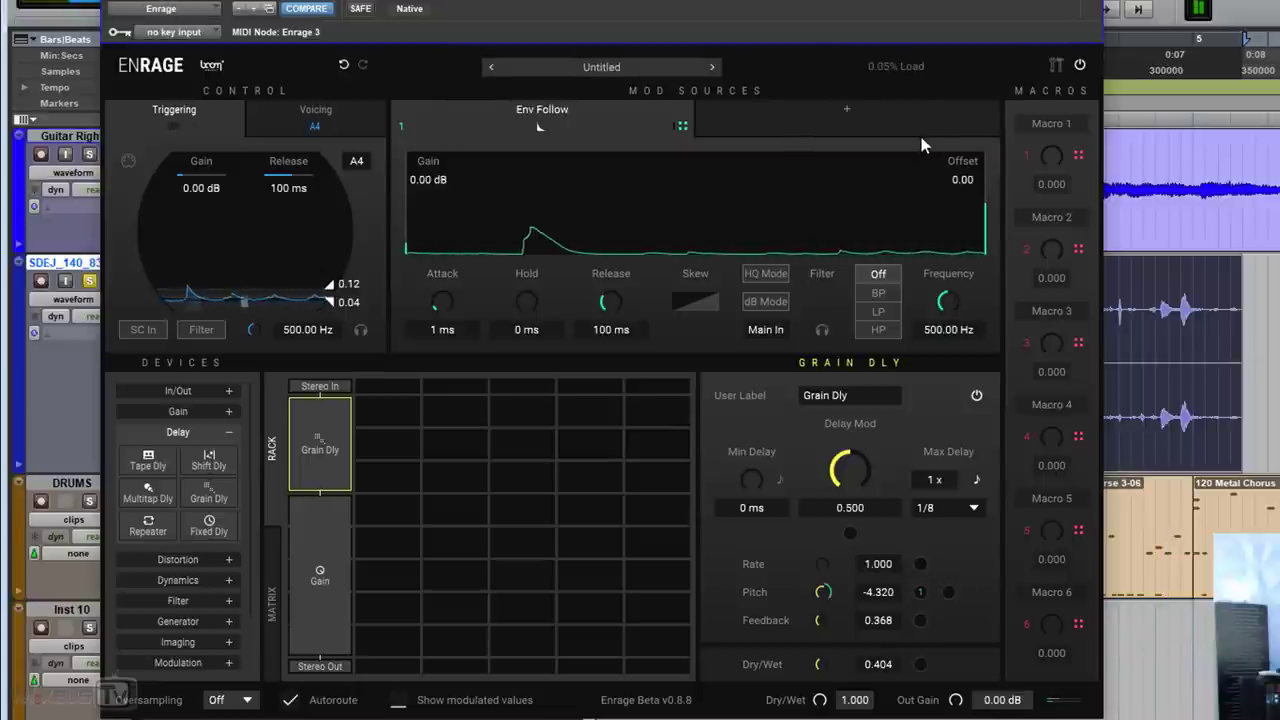
drag(962, 222, 962, 196)
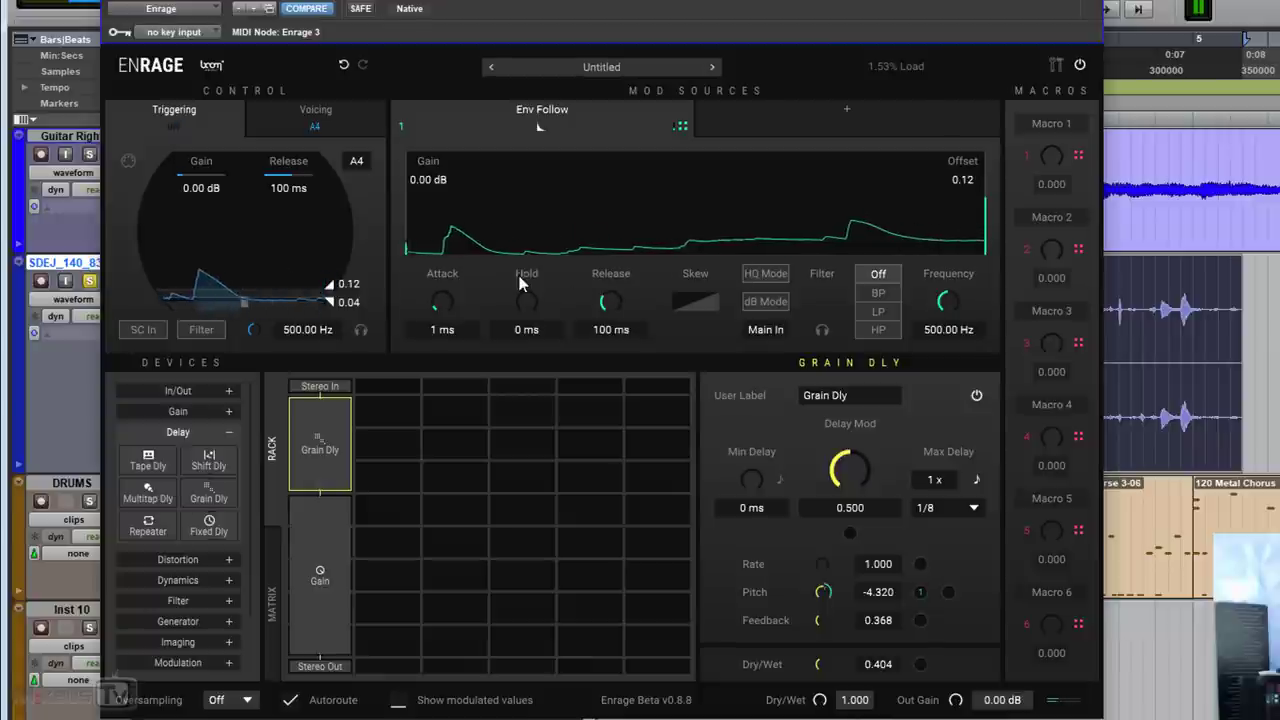
drag(423, 246, 423, 188)
drag(822, 592, 824, 650)
drag(920, 563, 921, 620)
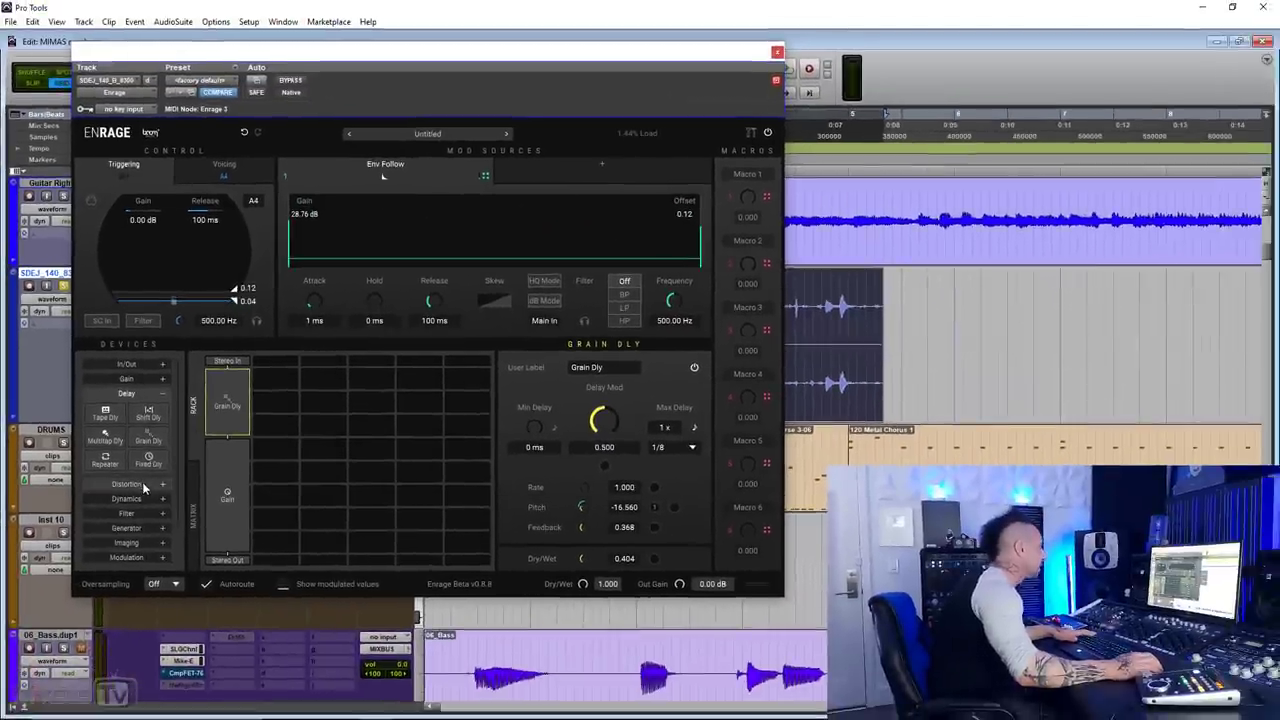
Cut the Grain Dly and put a VarDrive distortion in its slot
click(143, 485)
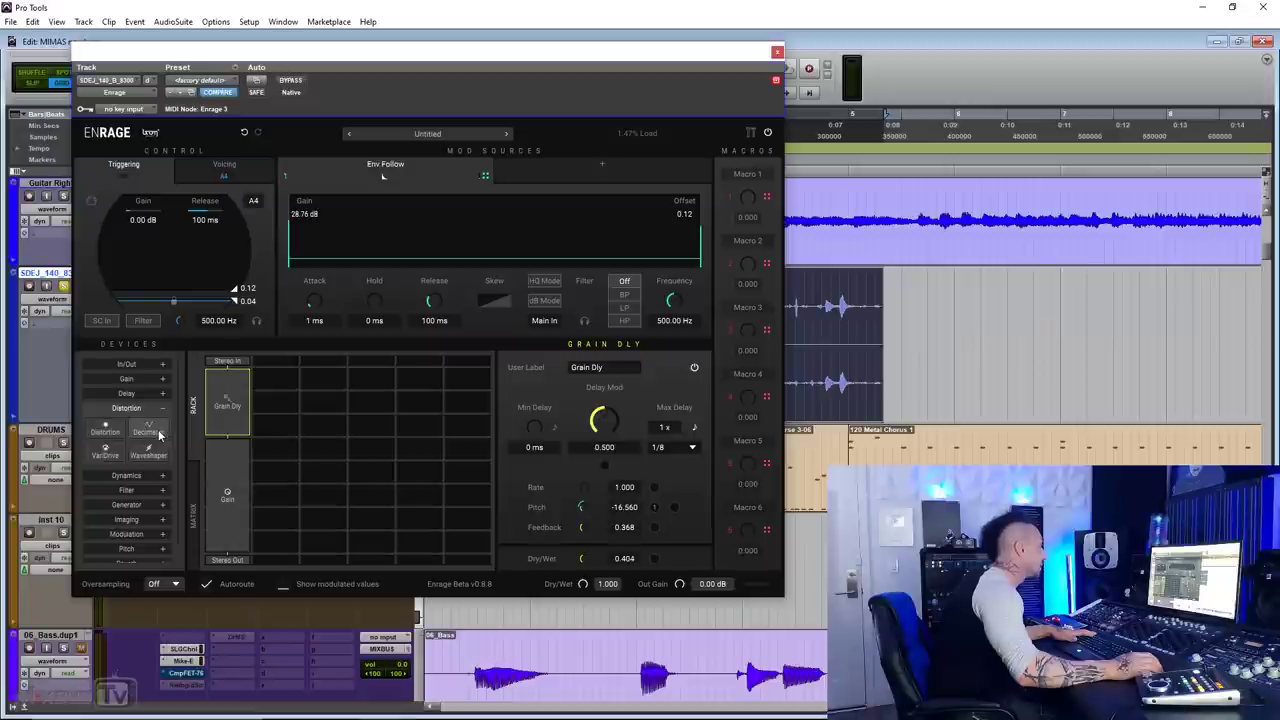
right_click(244, 405)
click(262, 373)
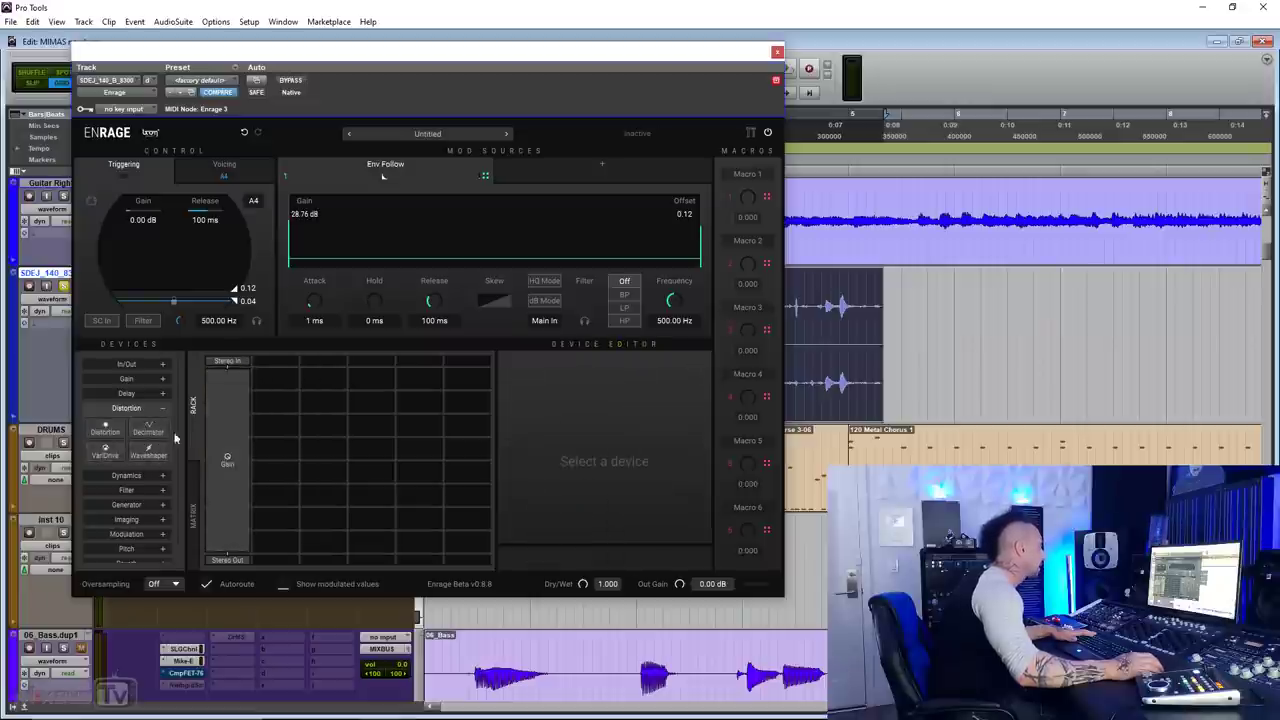
drag(105, 451, 228, 405)
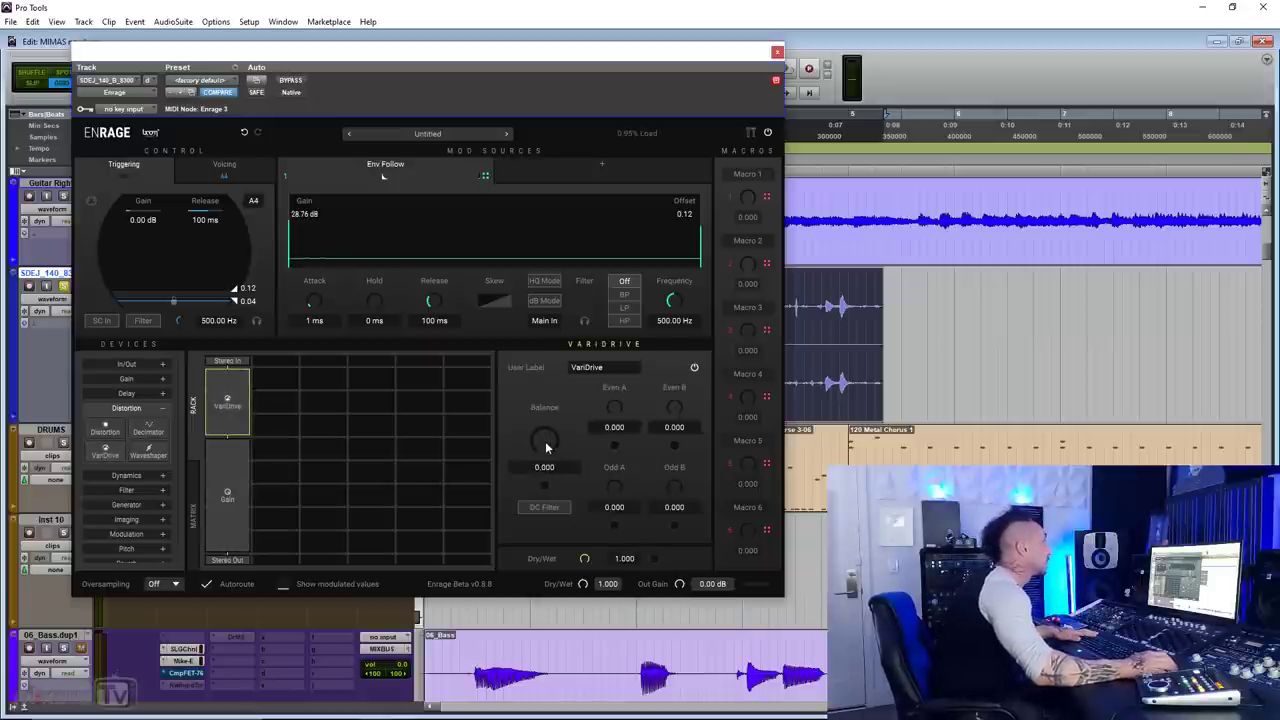
Play and compare with Enrage bypassed, then bypass the VariDrive device
key(space)
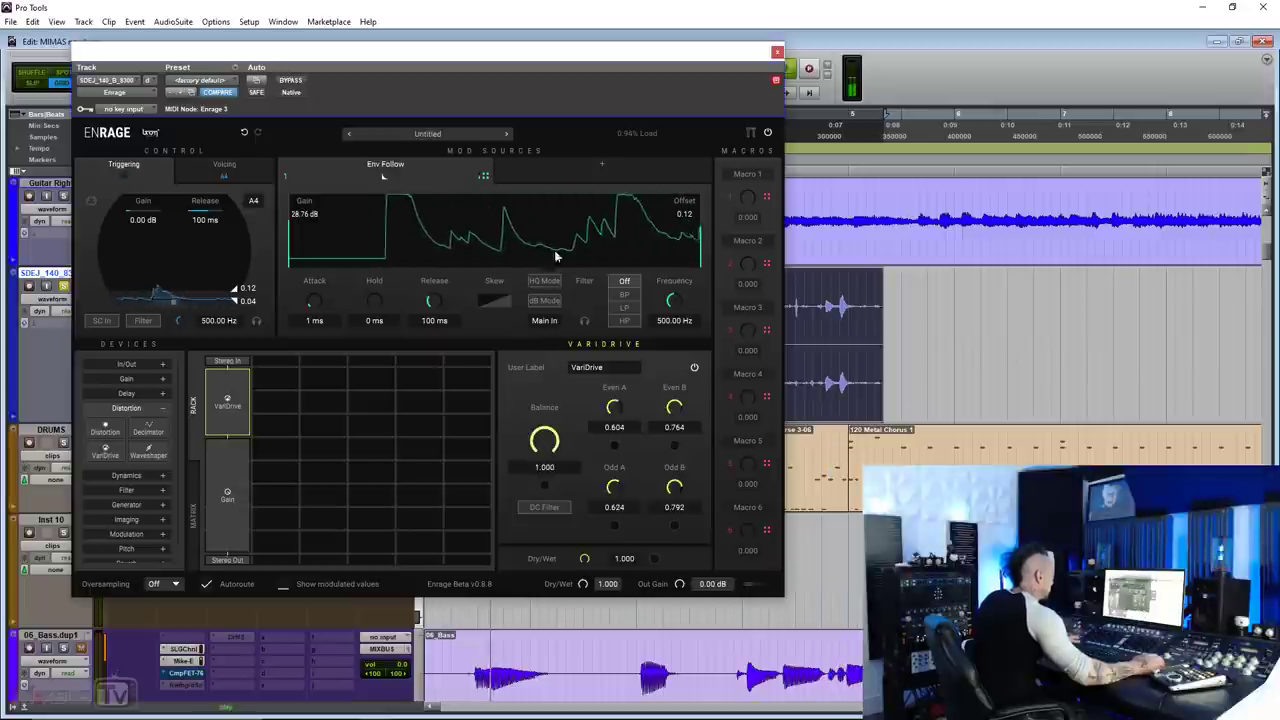
click(298, 84)
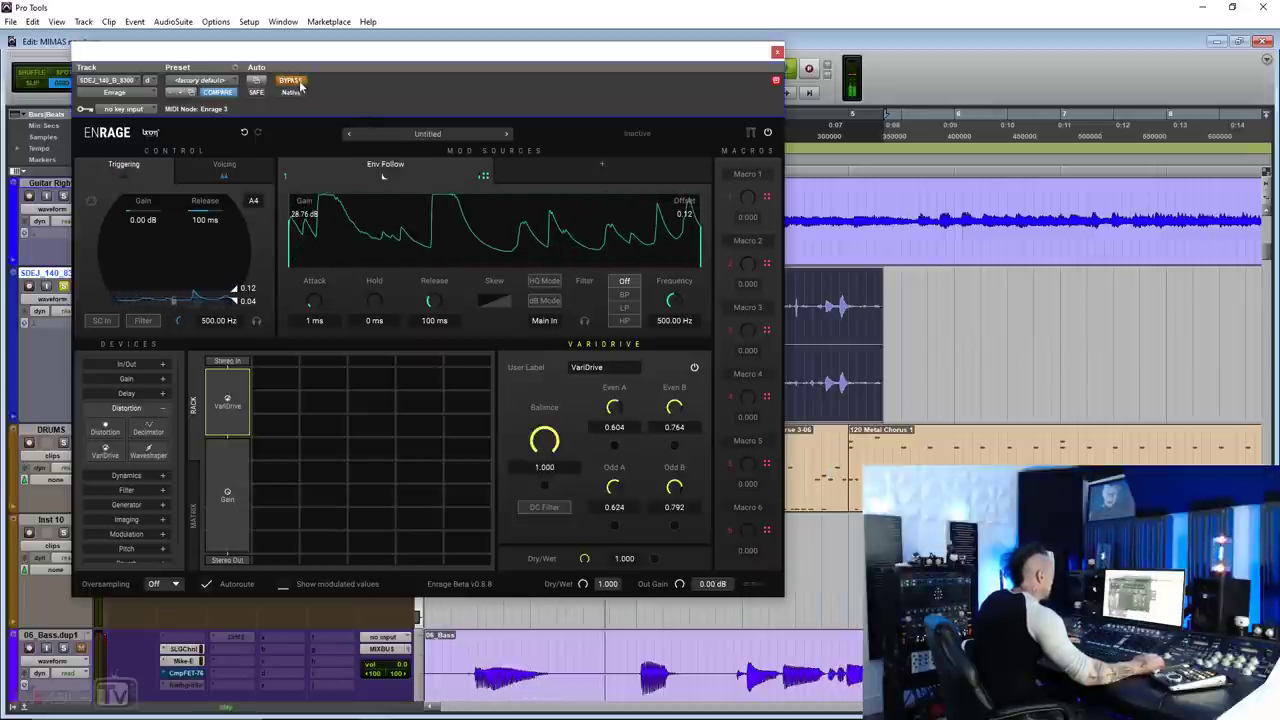
click(298, 84)
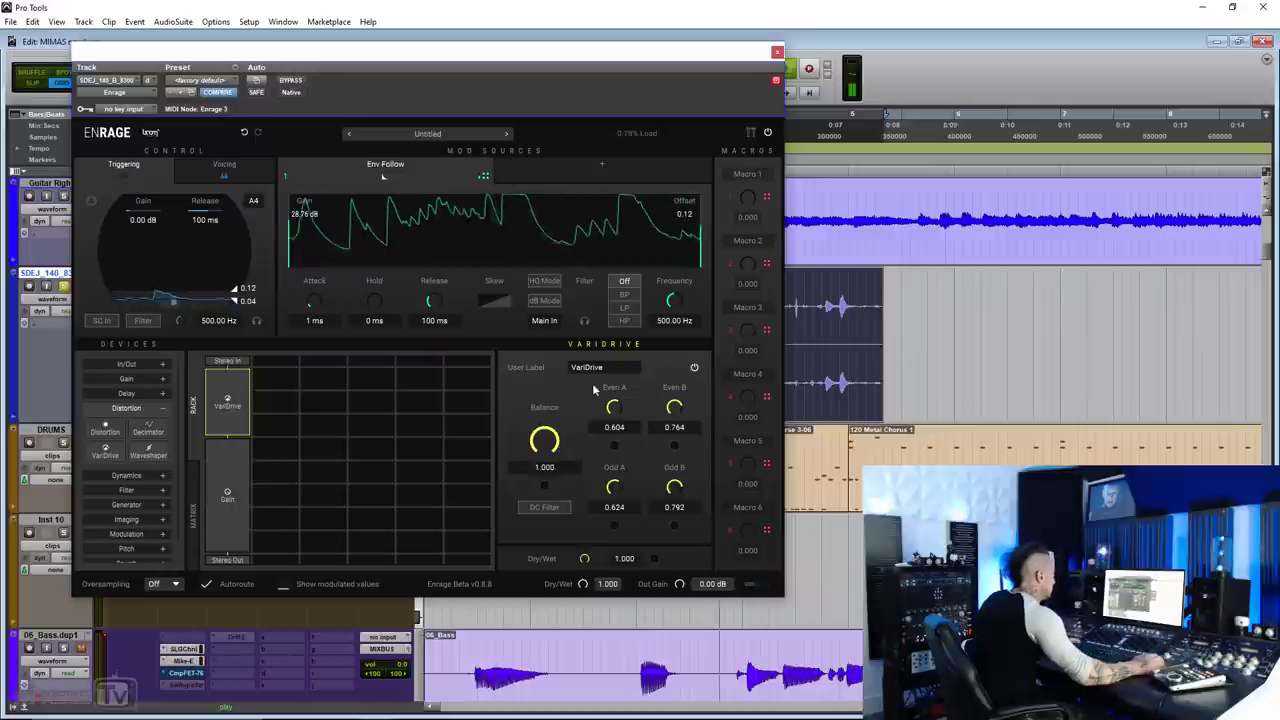
click(694, 367)
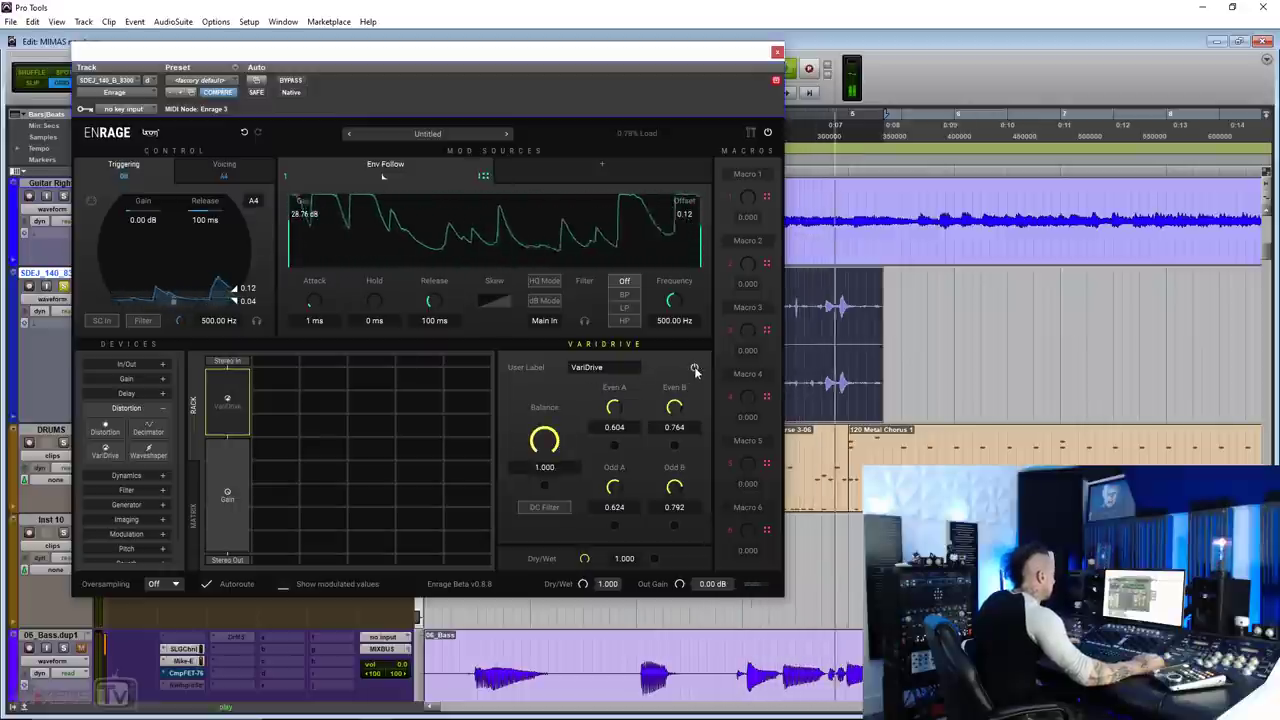
click(163, 475)
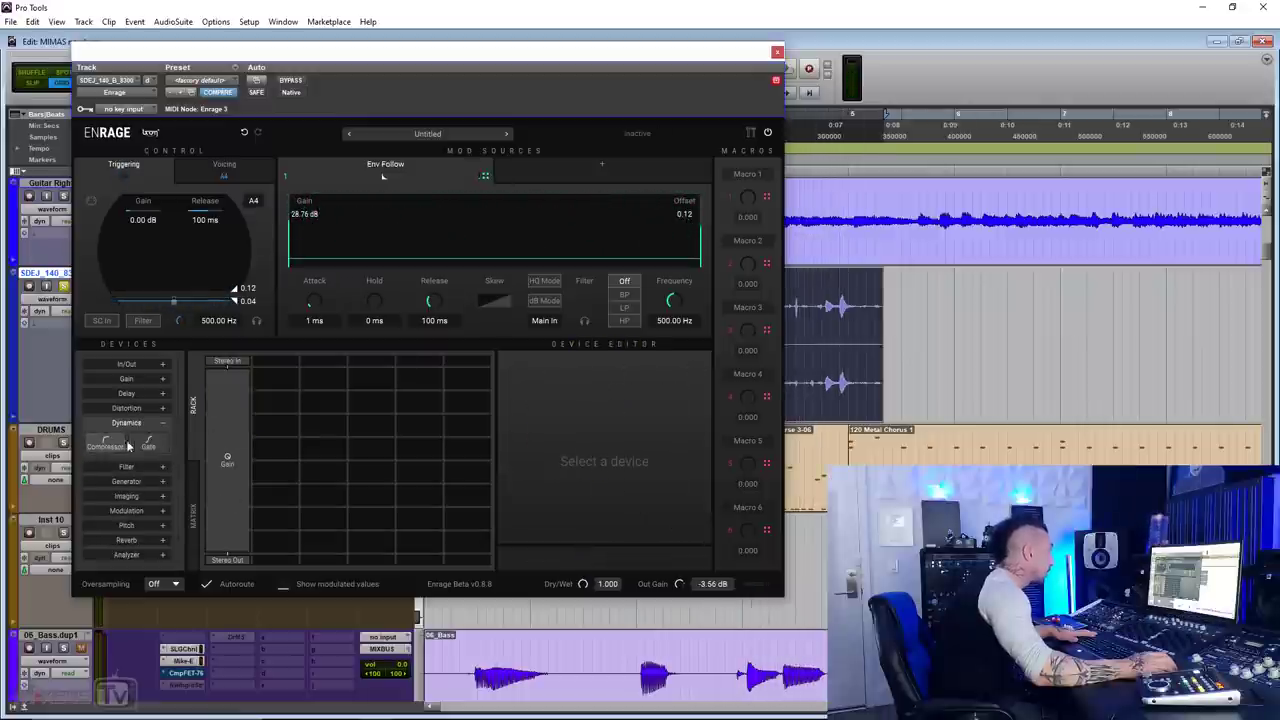
Add a Multi Filter and a Param Eq above Gain and view each one's editor
click(140, 466)
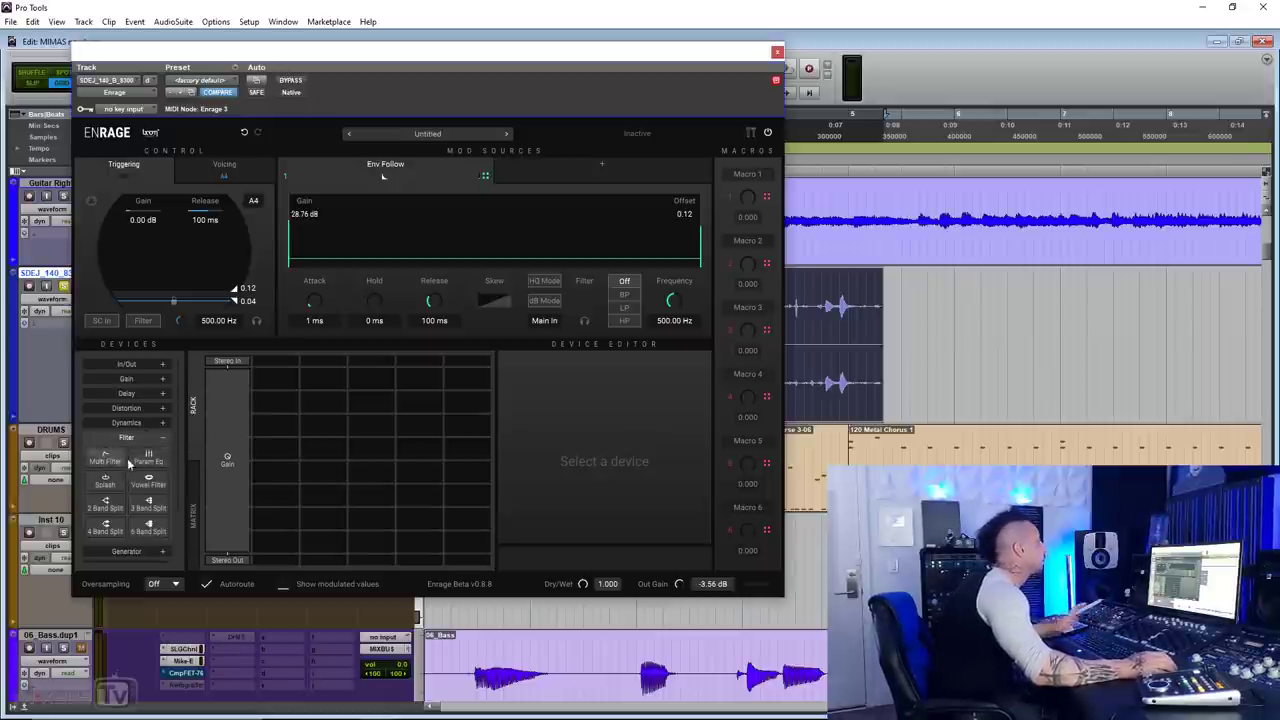
drag(103, 466, 227, 416)
drag(148, 460, 227, 480)
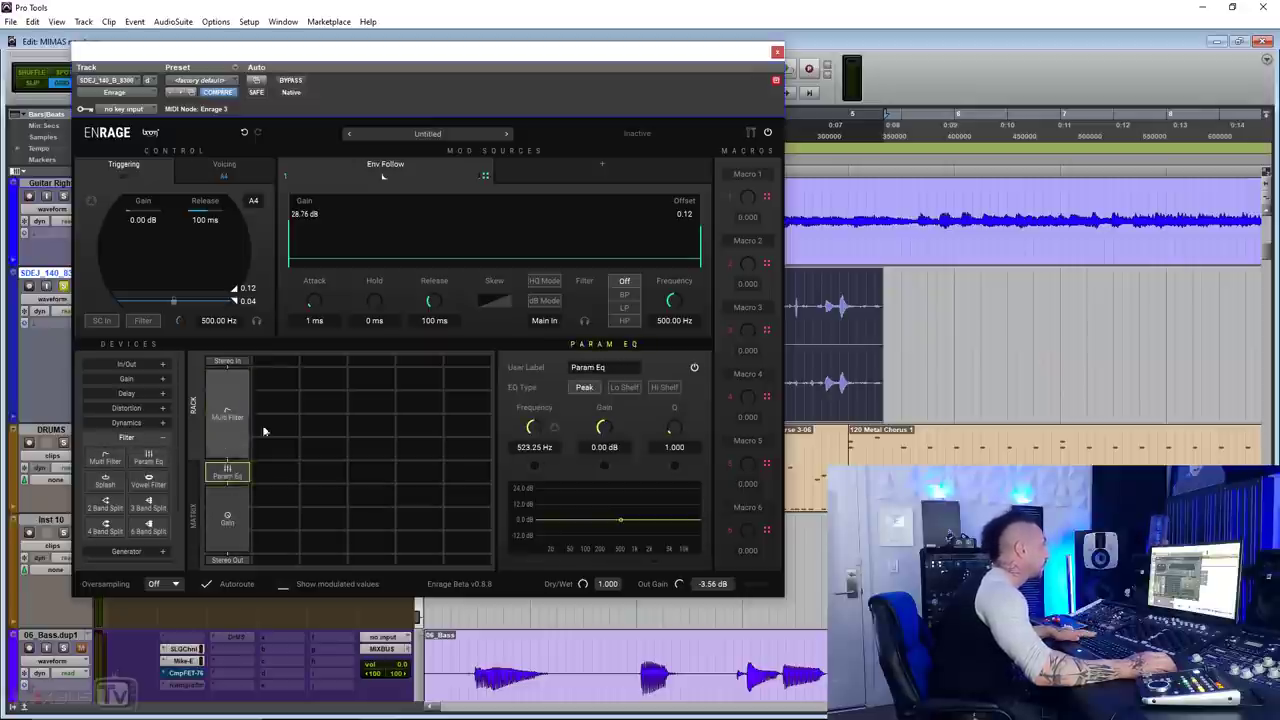
click(225, 418)
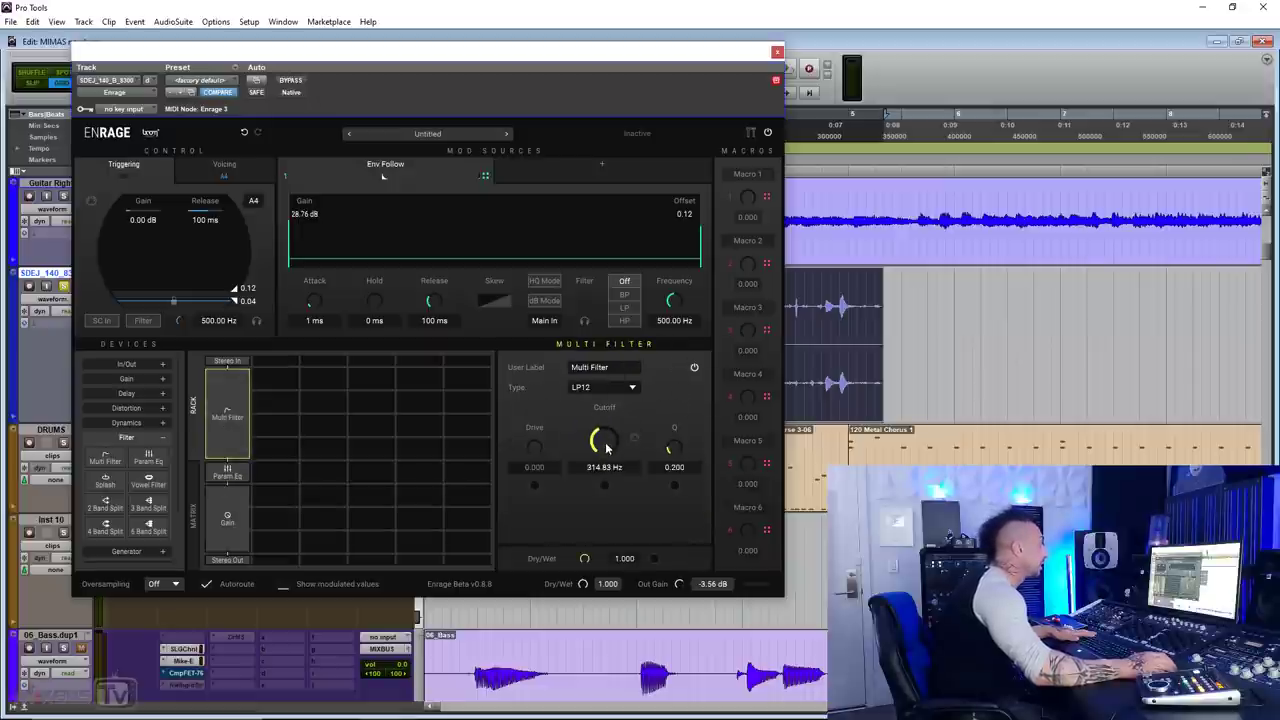
click(228, 475)
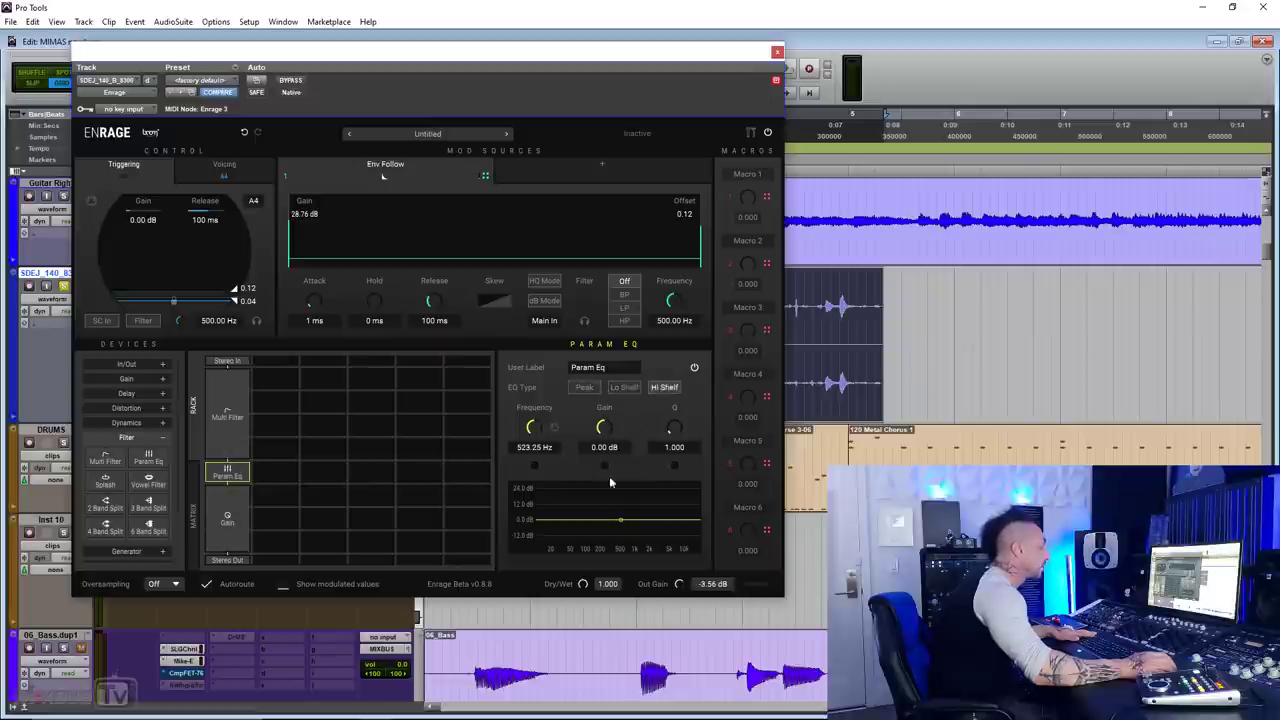
Remove the Param Eq, add a Splash to the top slot, and start playback
right_click(229, 362)
click(258, 367)
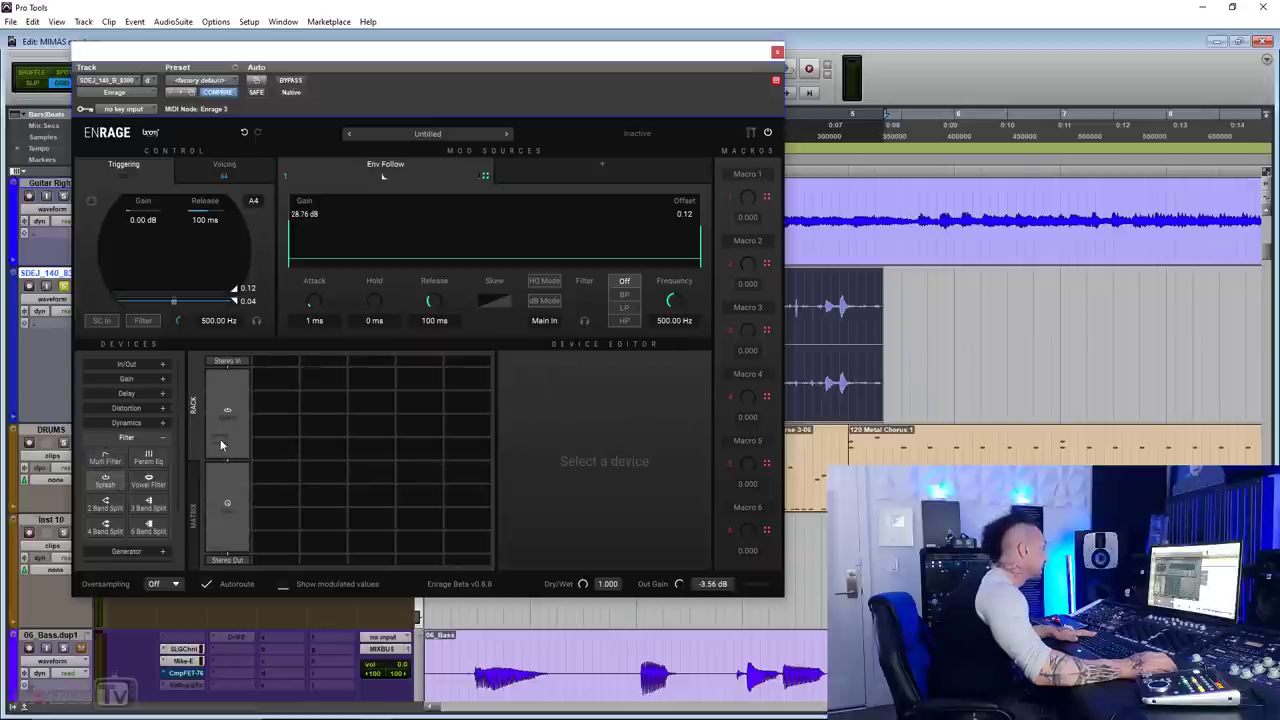
drag(221, 445, 224, 440)
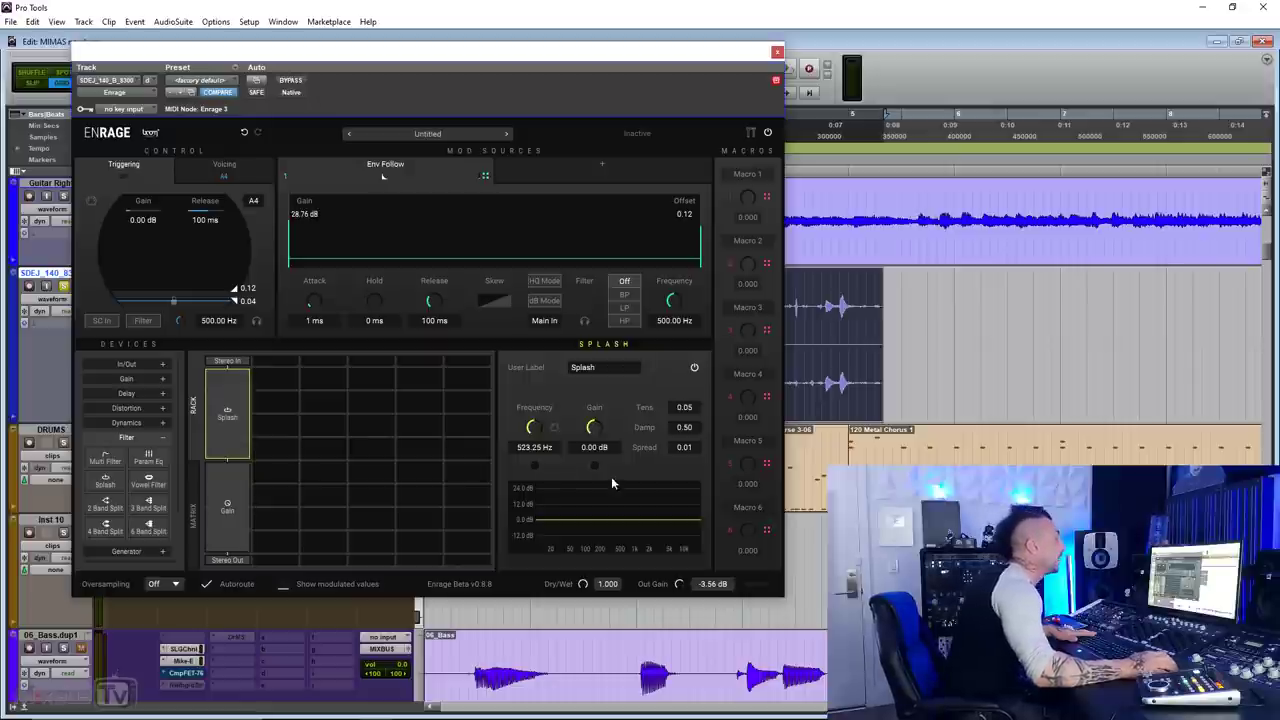
key(space)
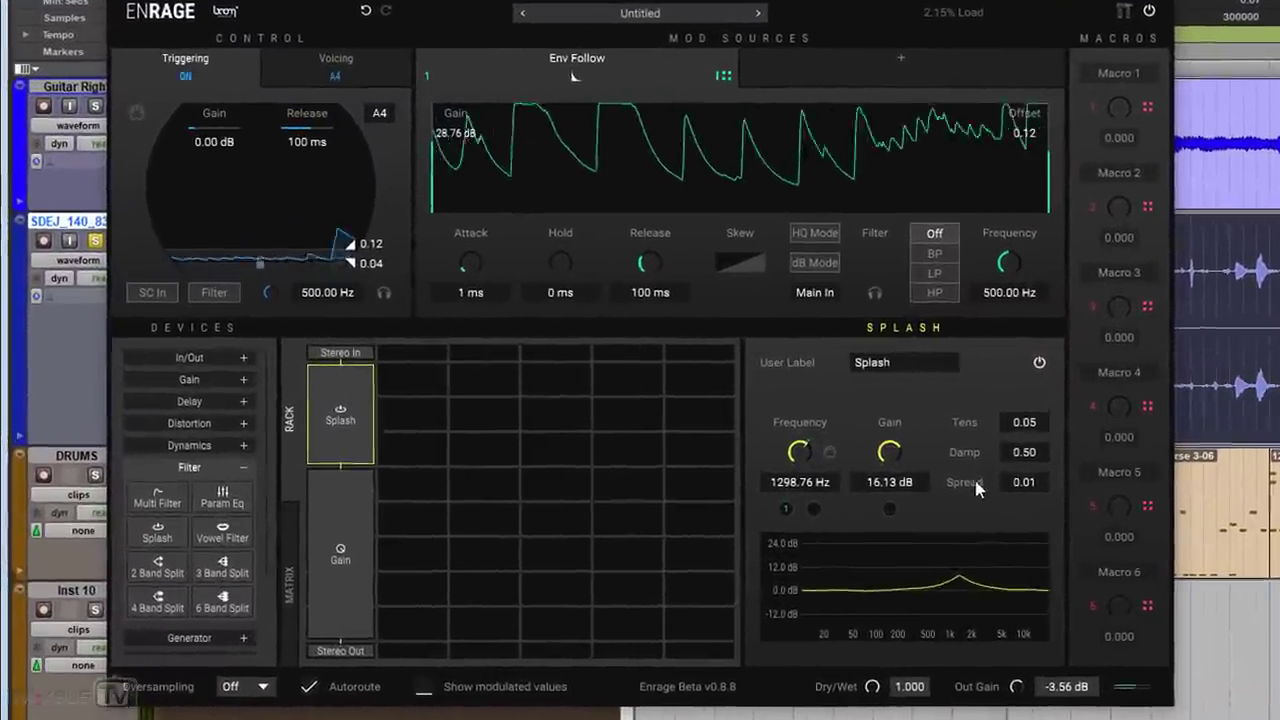
Set Splash Tens 0.02, Damp 0.46, Spread 0.06 and gain 8.93 dB
mouse_move(785, 507)
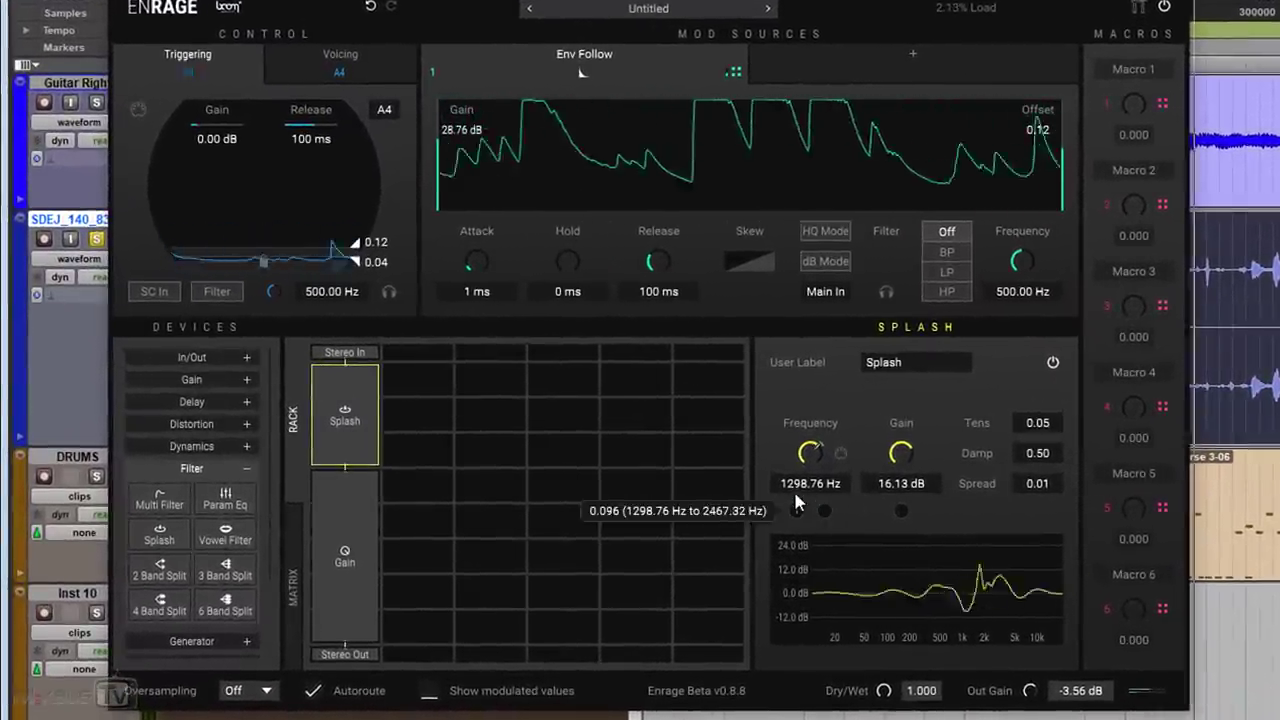
drag(1040, 423, 1040, 437)
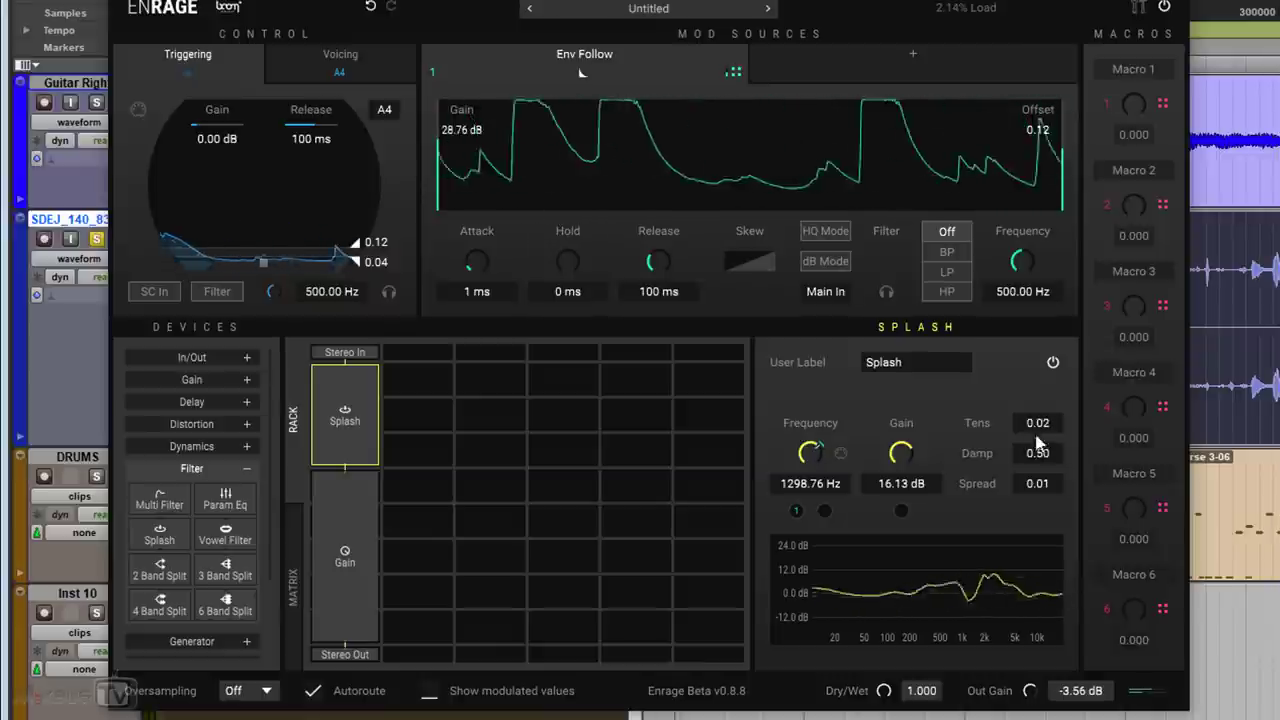
drag(1038, 453, 1038, 480)
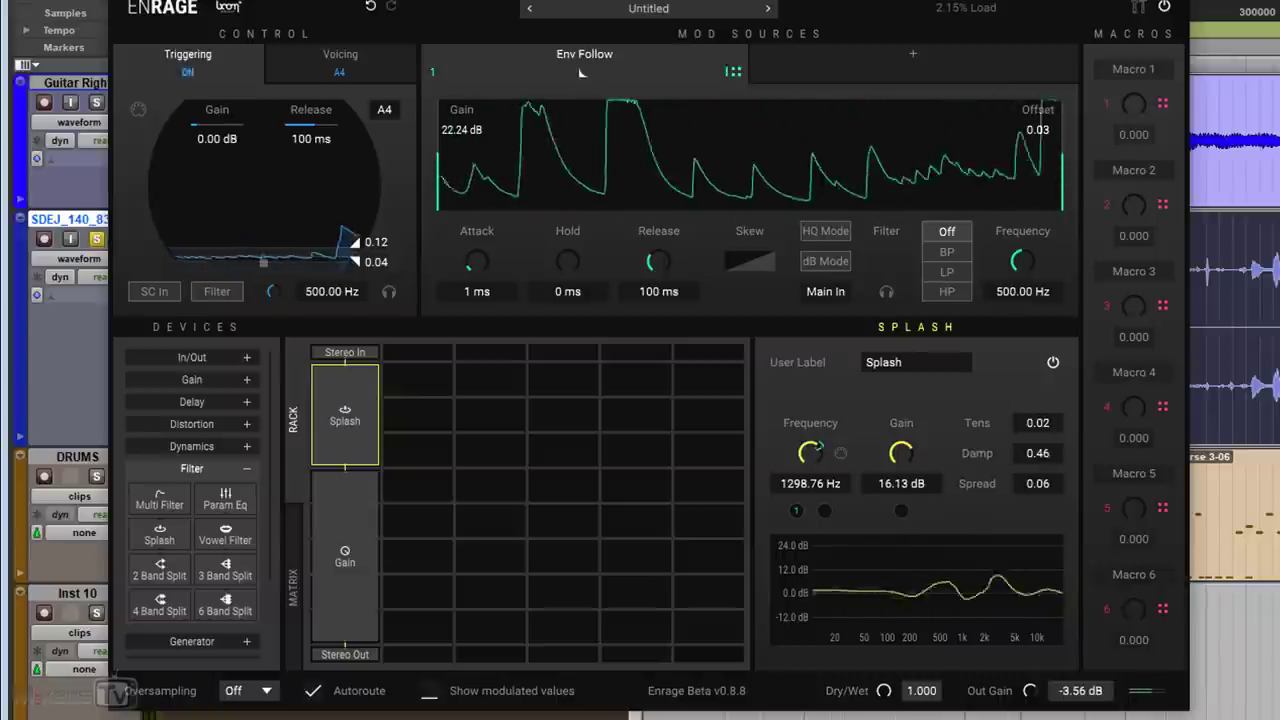
drag(897, 480, 900, 482)
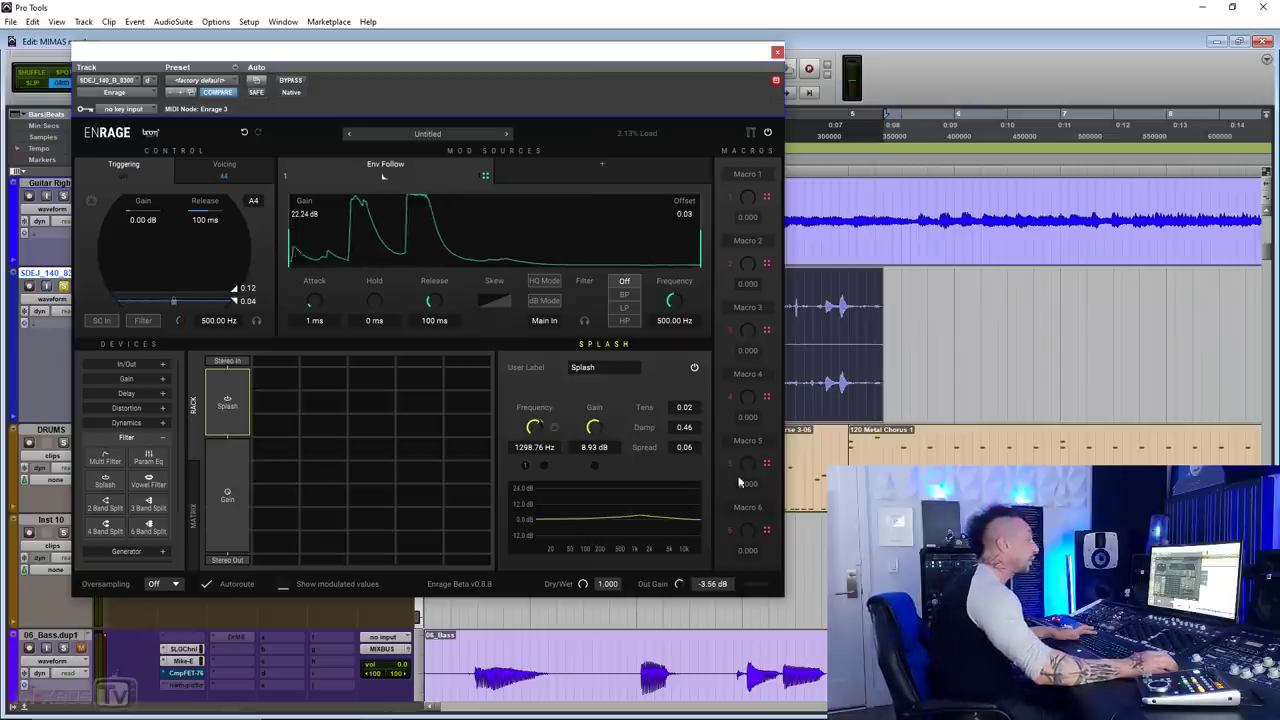
Stop playback, view the Talkbox Vowel Filter settings, and open the modulation source list
key(space)
click(246, 445)
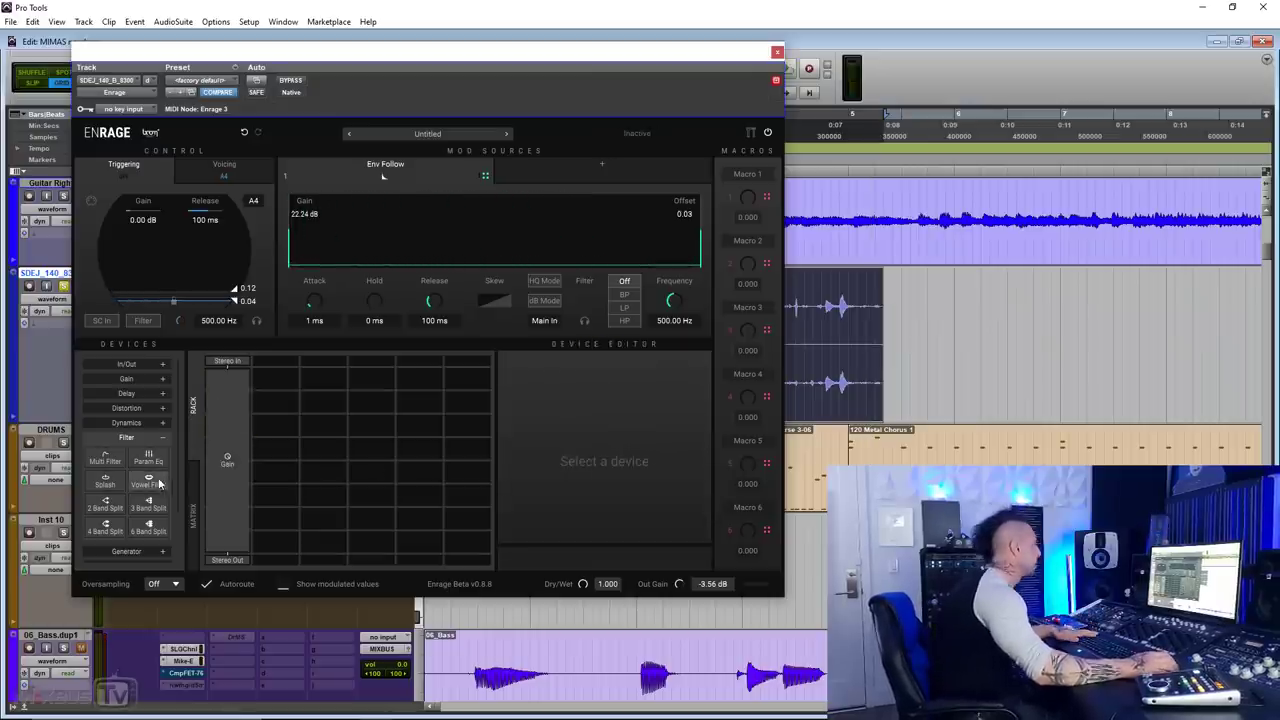
click(246, 445)
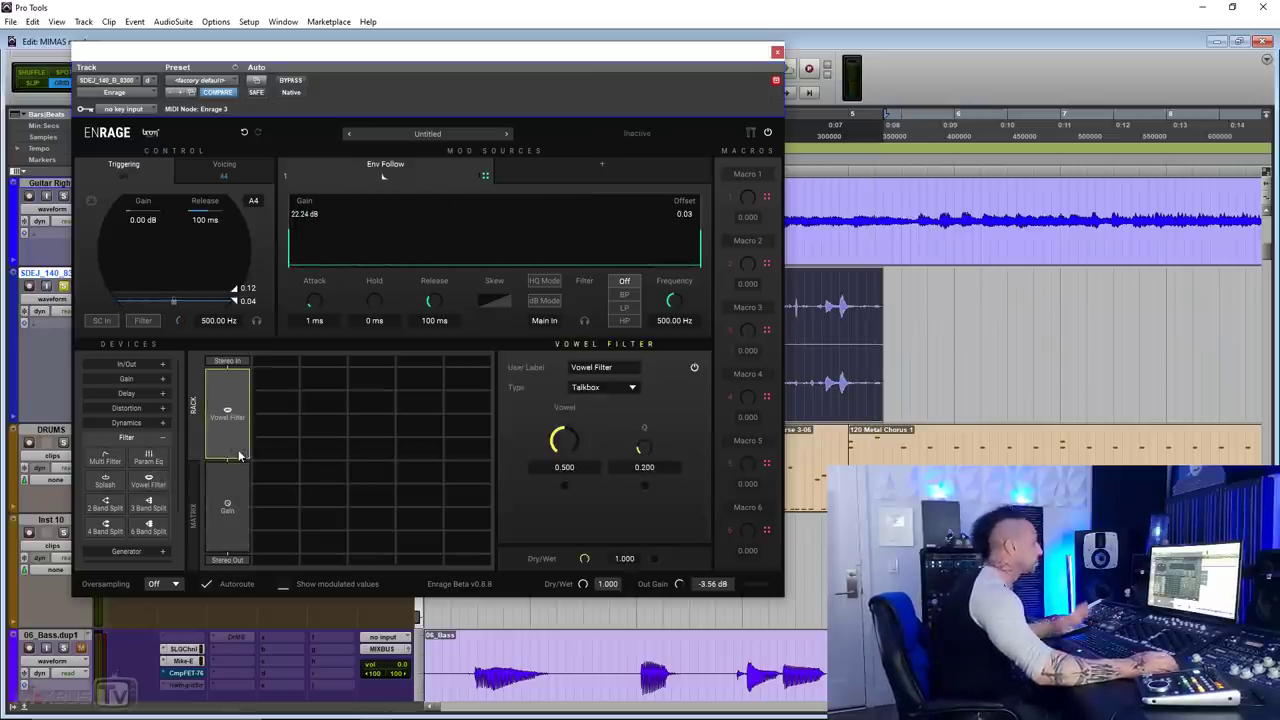
click(532, 175)
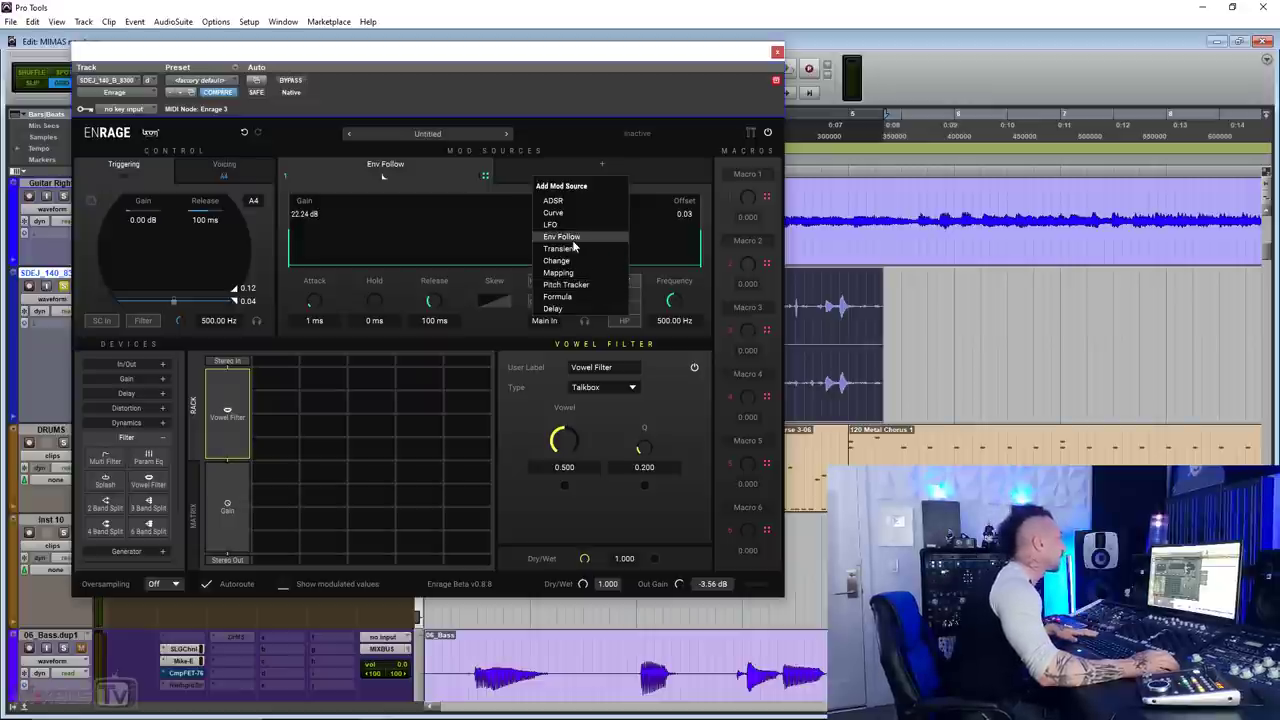
Add a DAW-synced 1/4 LFO at depth 0.348 and set the Vowel Filter type to Vowelize
click(556, 224)
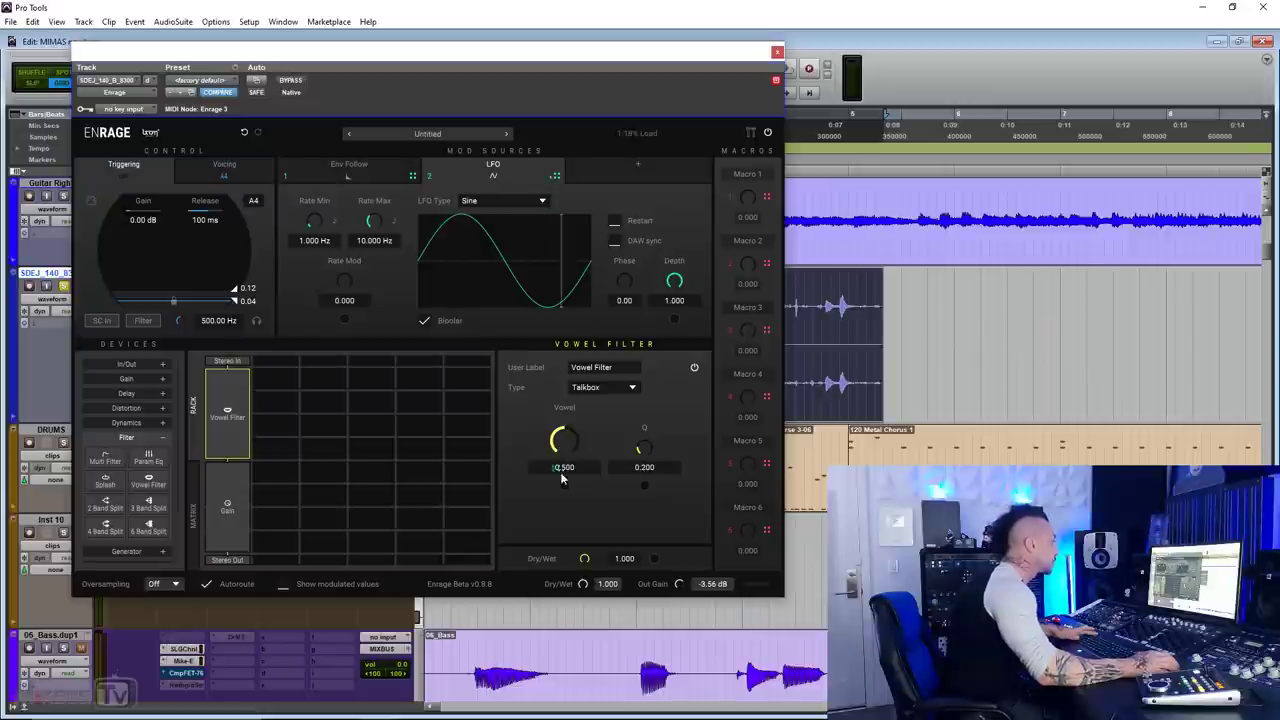
click(614, 241)
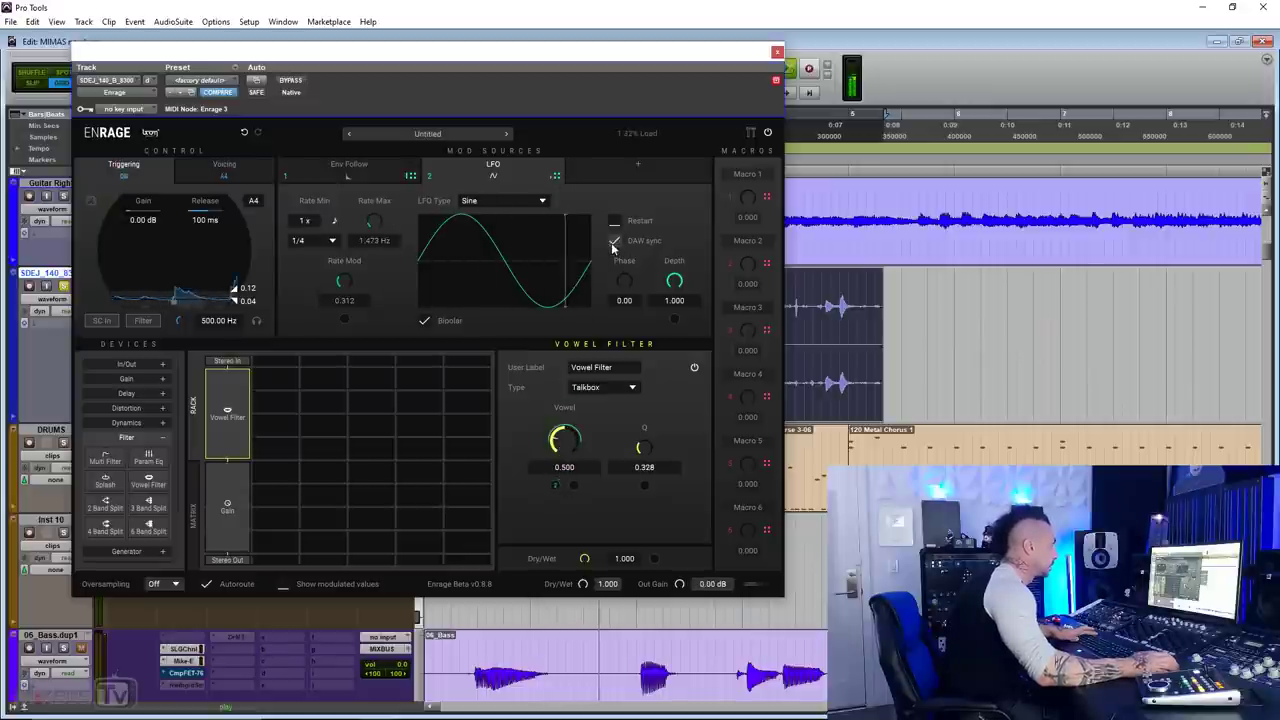
drag(674, 281, 669, 390)
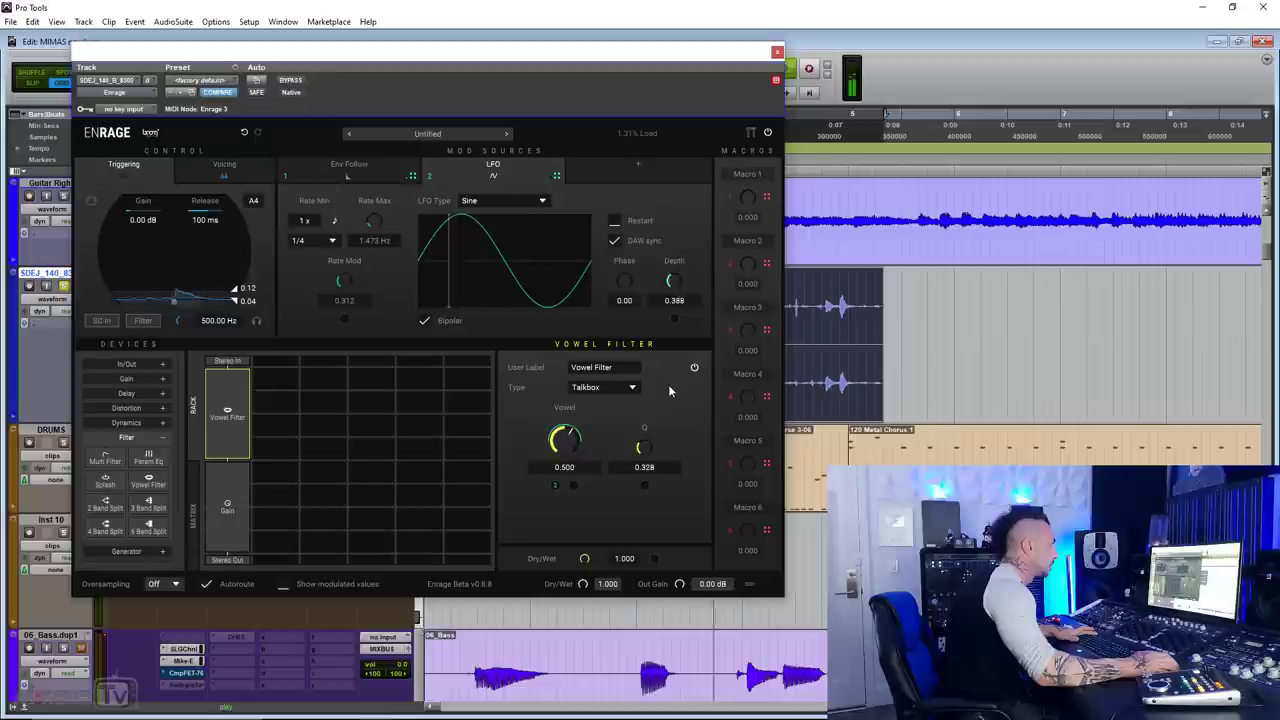
click(604, 388)
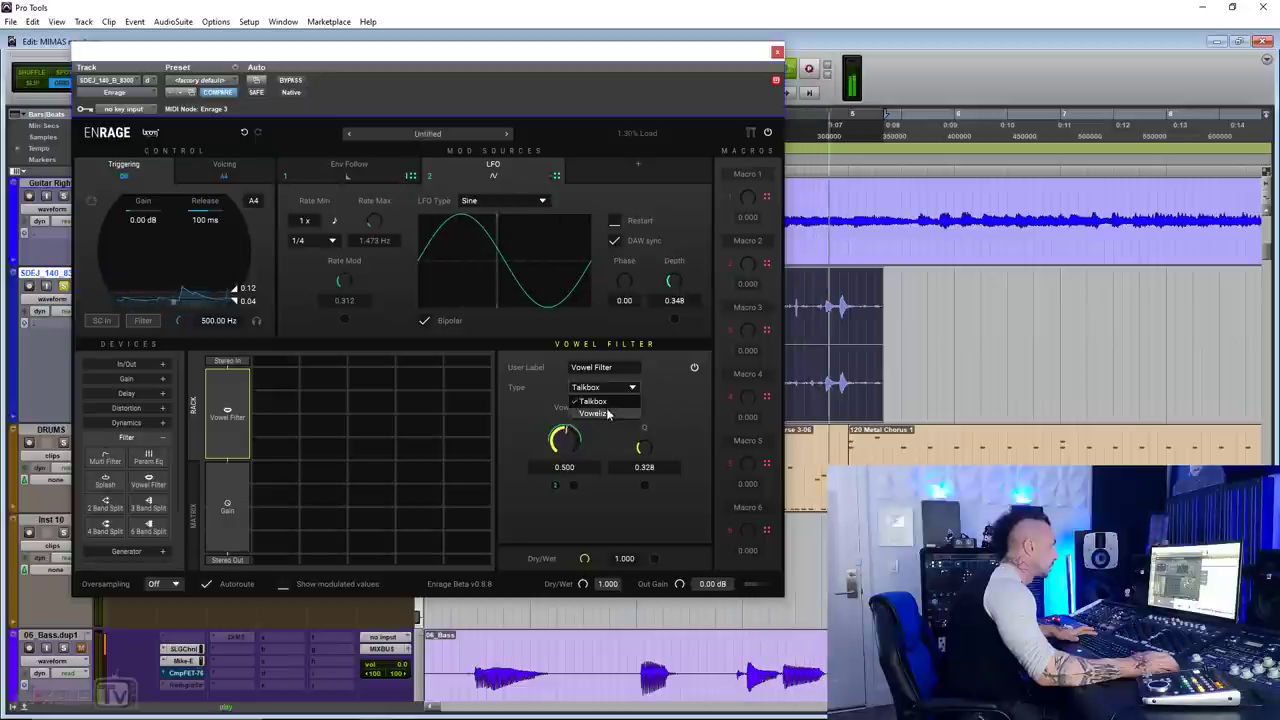
click(606, 413)
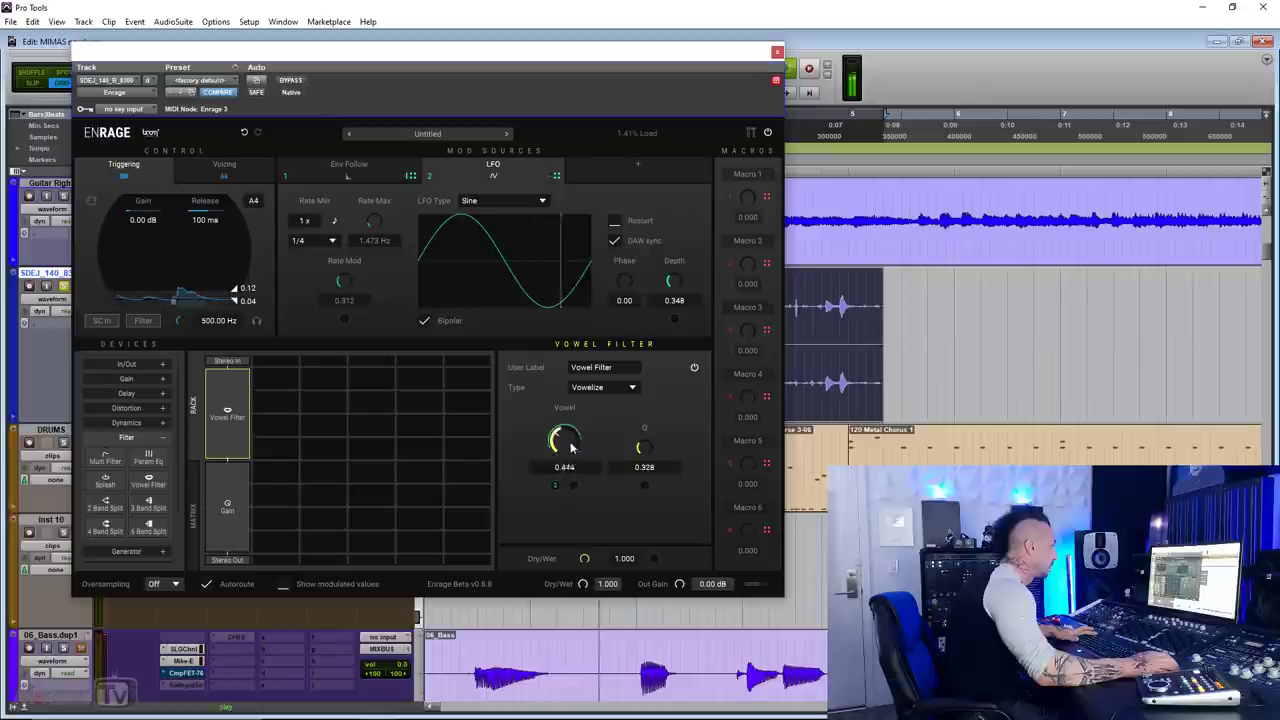
Remove the Vowel Filter from the rack and browse to the Generator devices
right_click(235, 383)
click(262, 350)
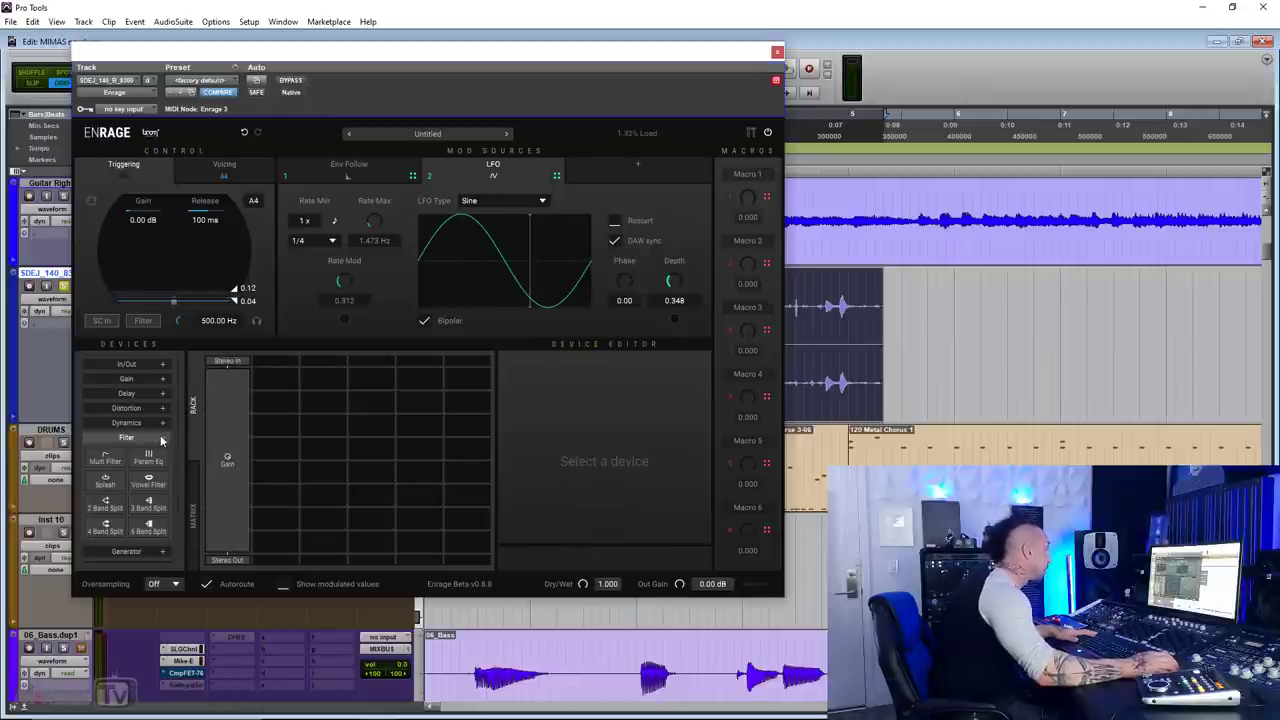
click(161, 440)
click(162, 452)
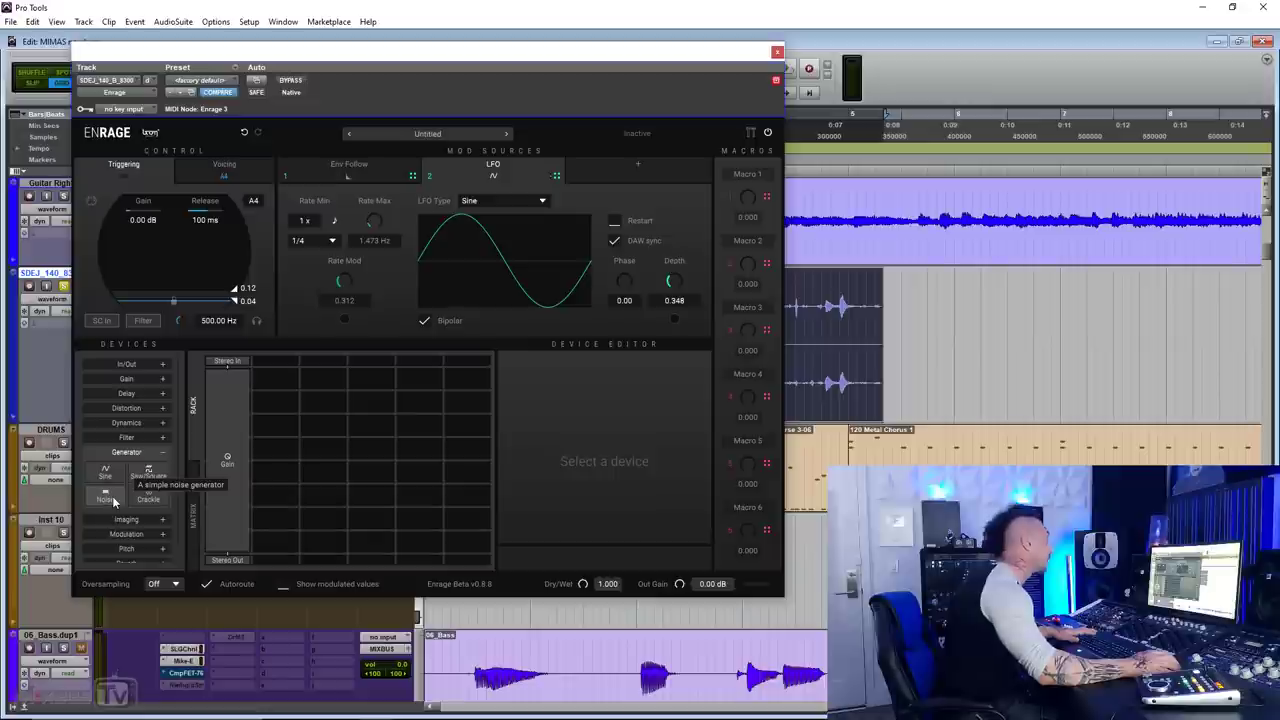
Place M/S Decode and M/S Encode devices from Imaging, then expand Modulation
click(126, 519)
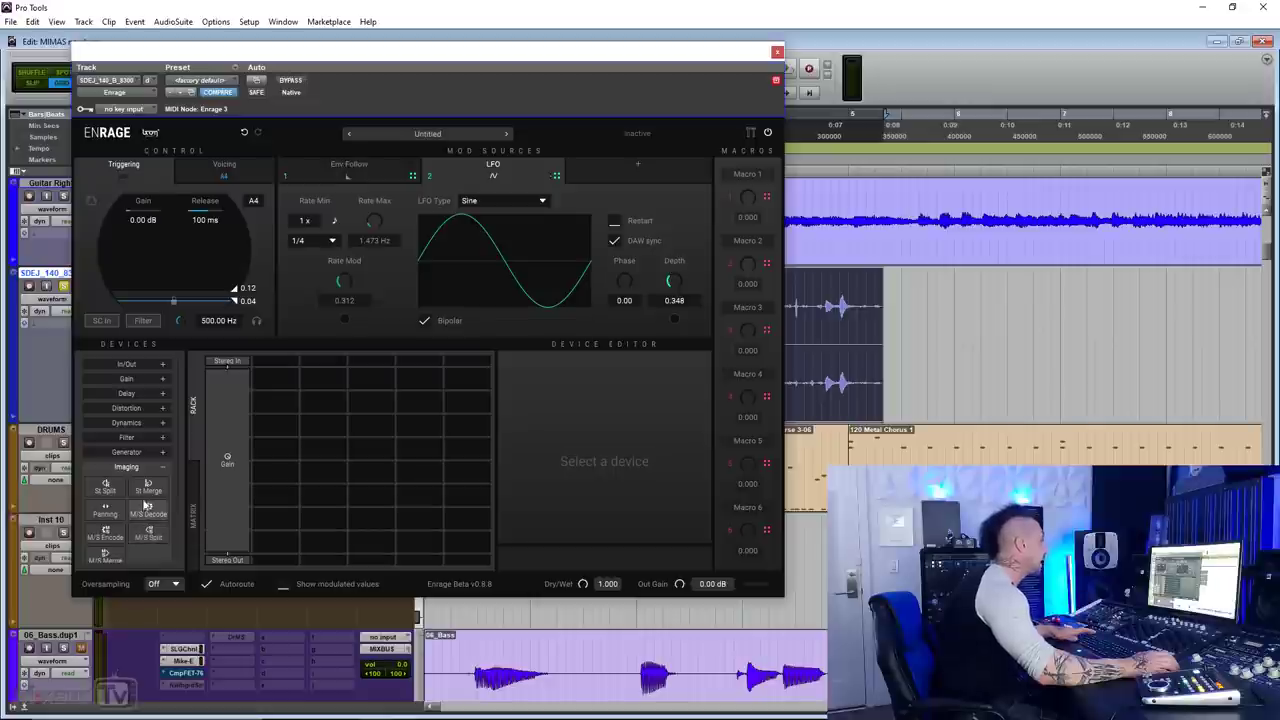
scroll(156, 473, down, 1)
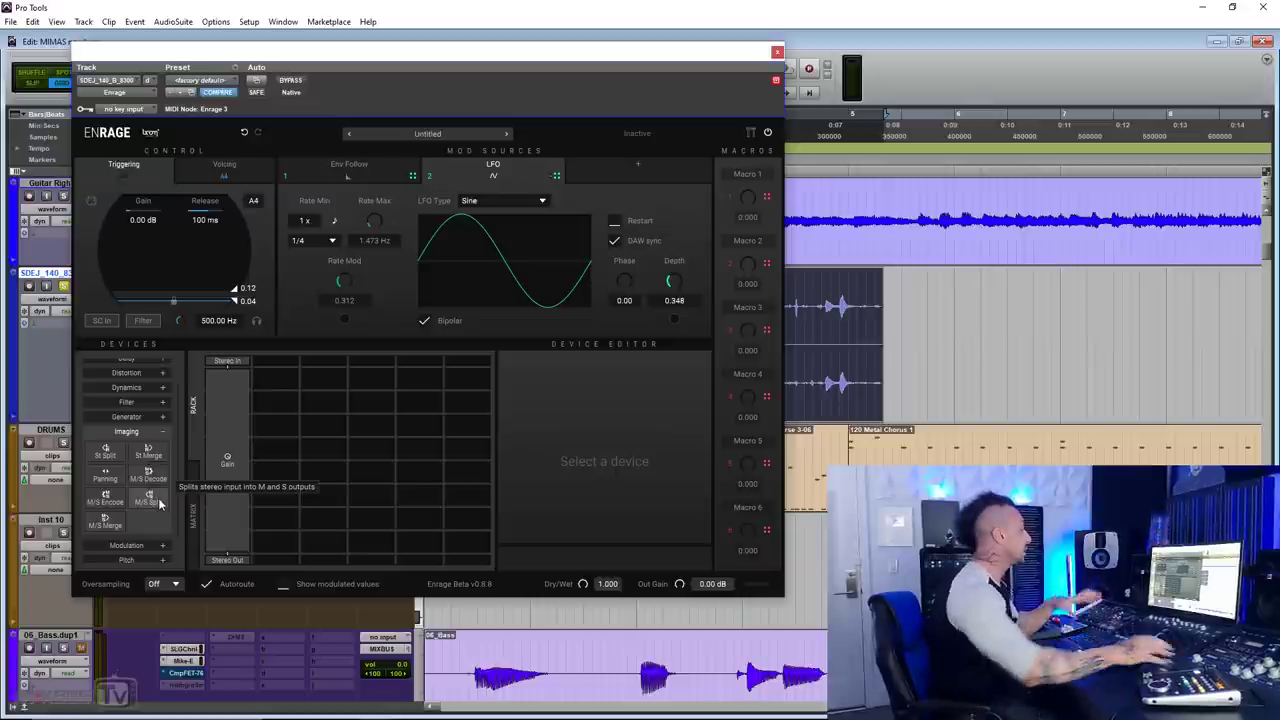
double_click(148, 474)
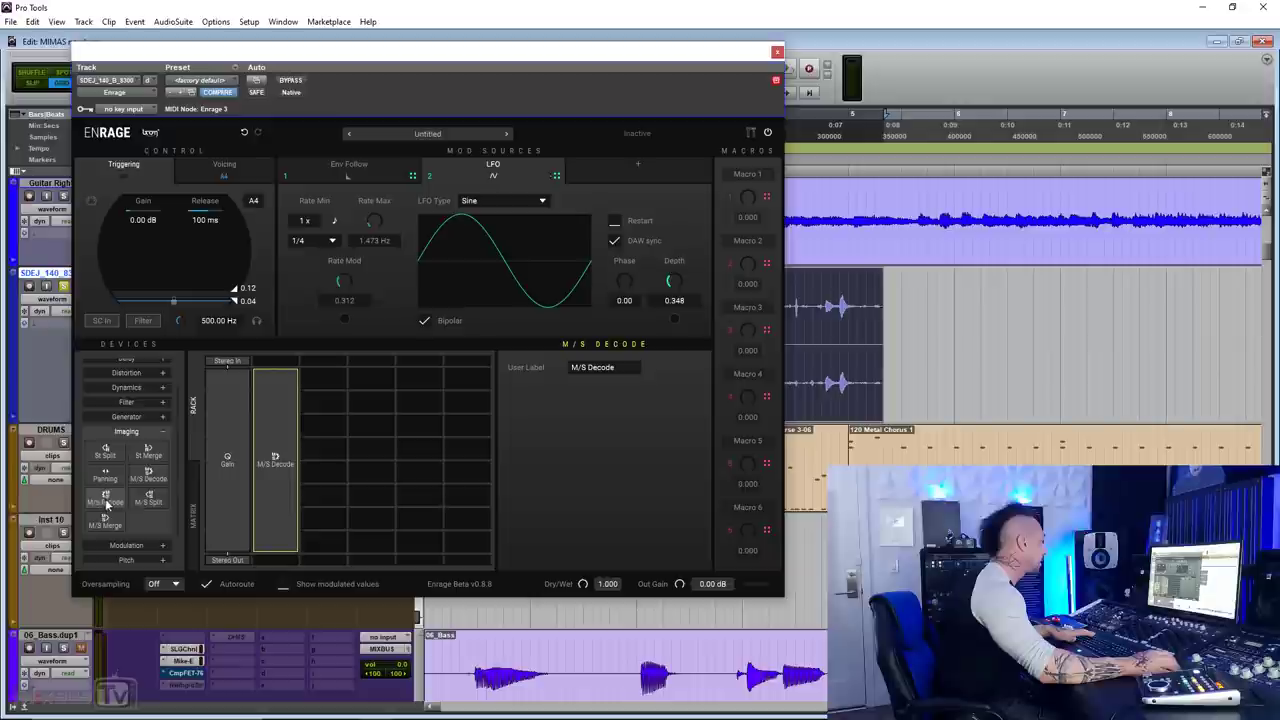
drag(106, 504, 286, 455)
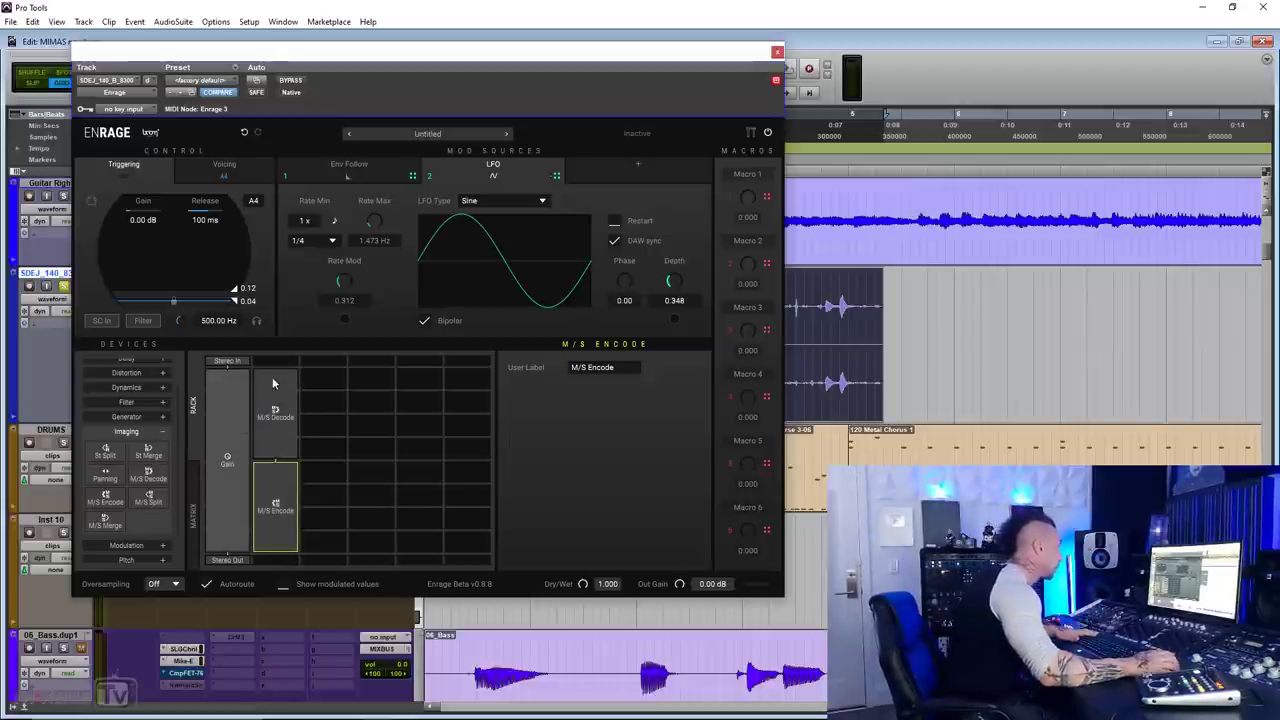
click(162, 545)
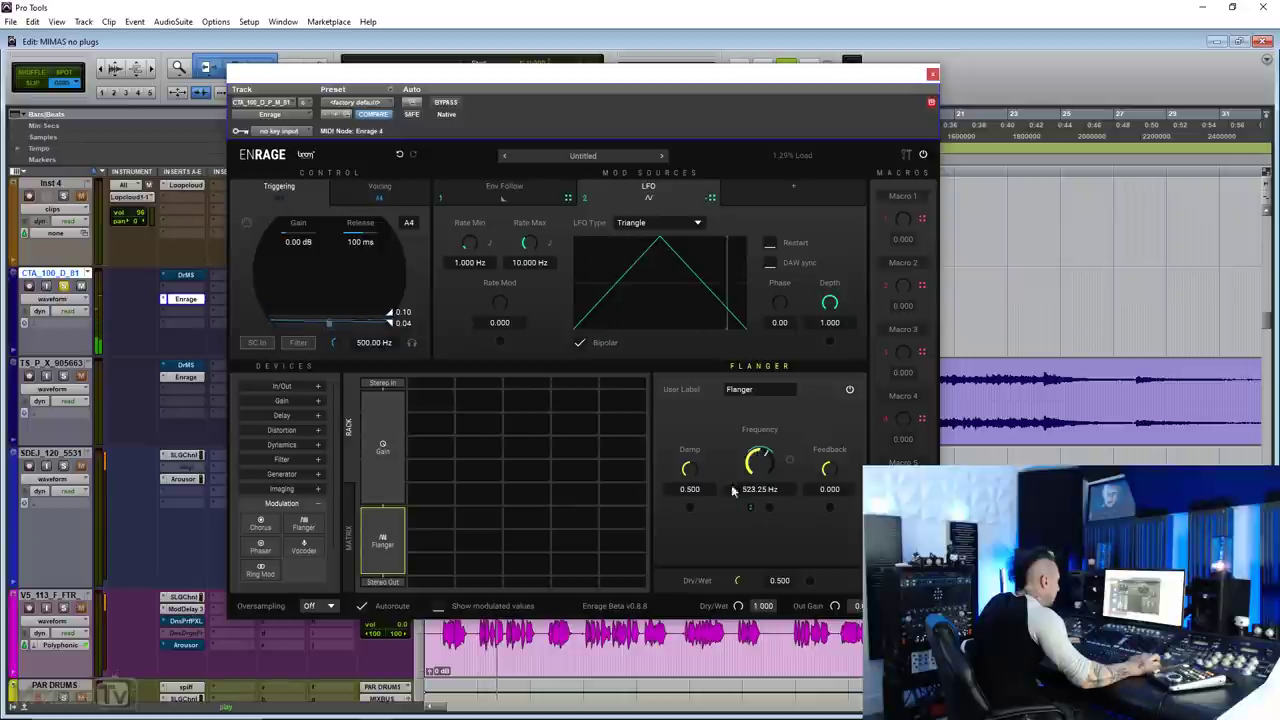
Lower the Flanger Damp to 0.325 and assign the Env Follow source to its frequency
drag(697, 474, 697, 495)
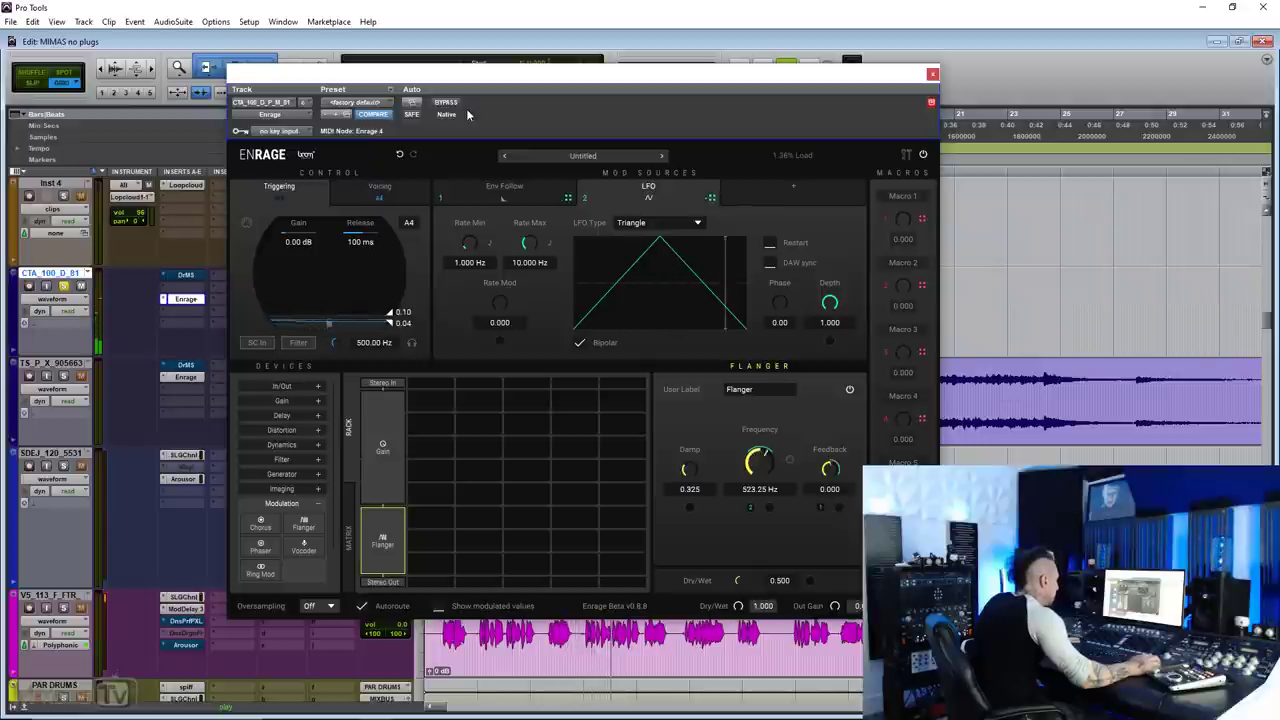
click(479, 200)
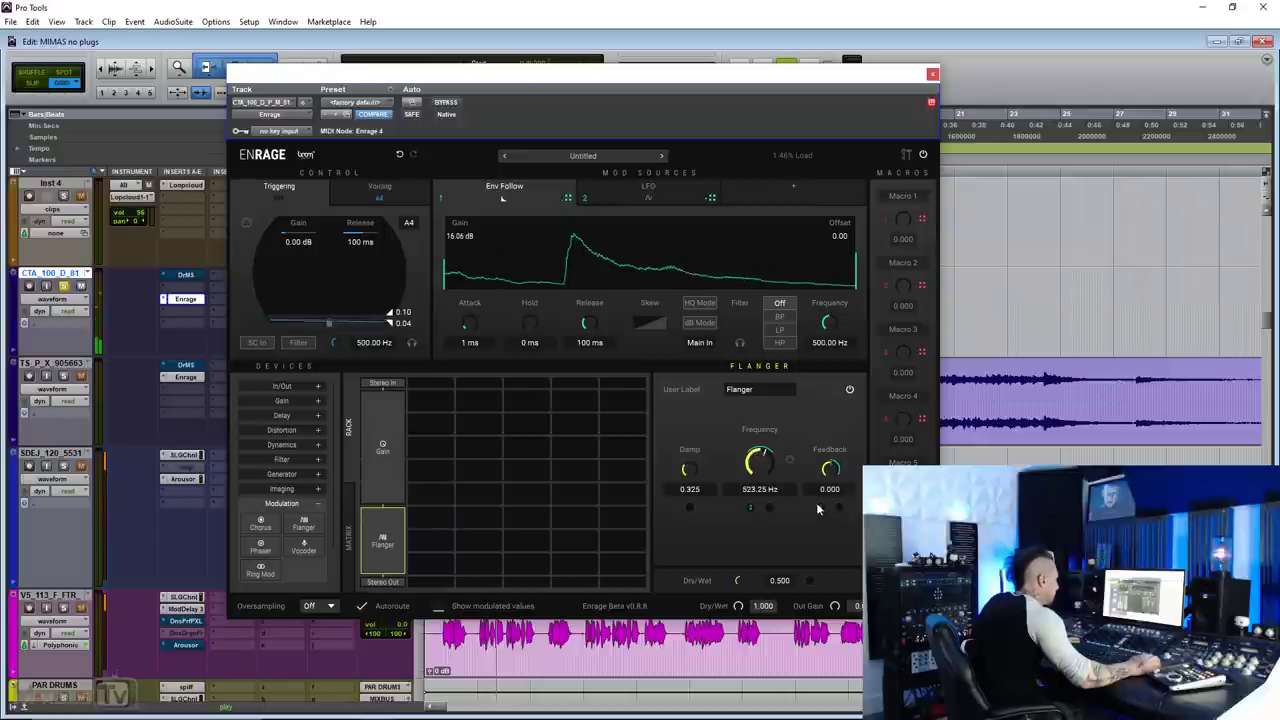
click(750, 507)
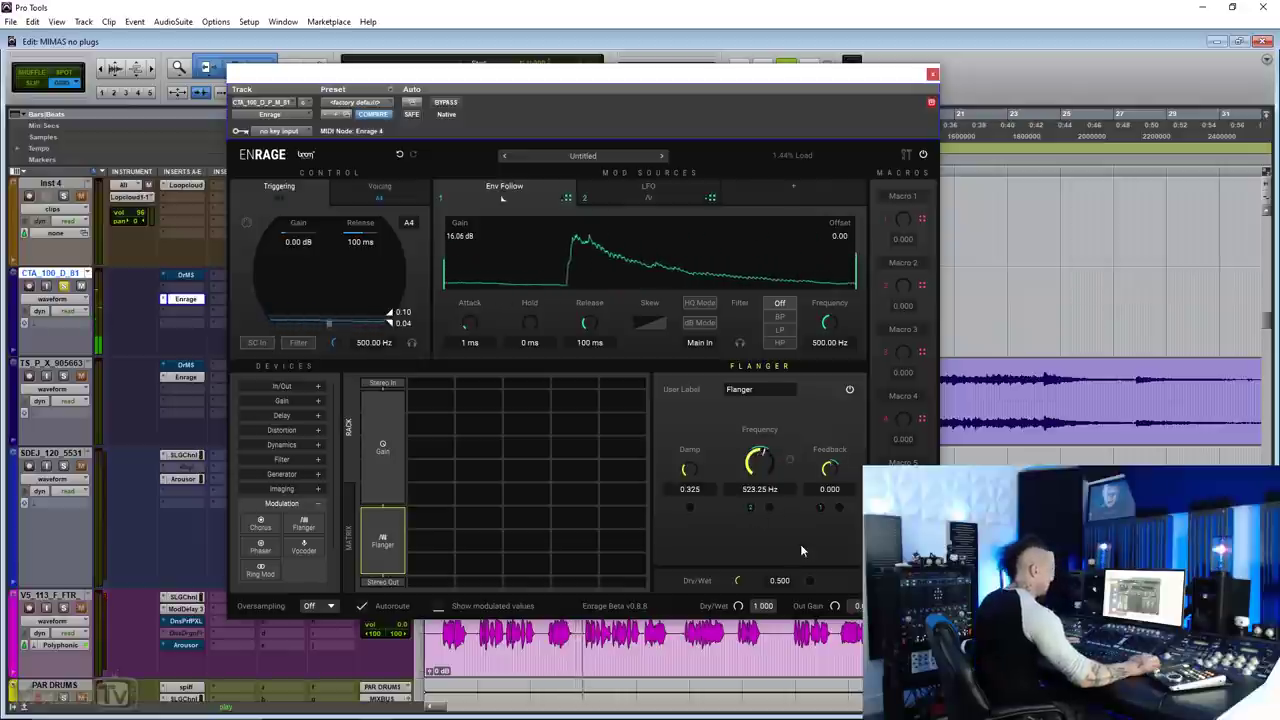
Compare with Enrage bypassed, then collapse the Modulation category
click(446, 104)
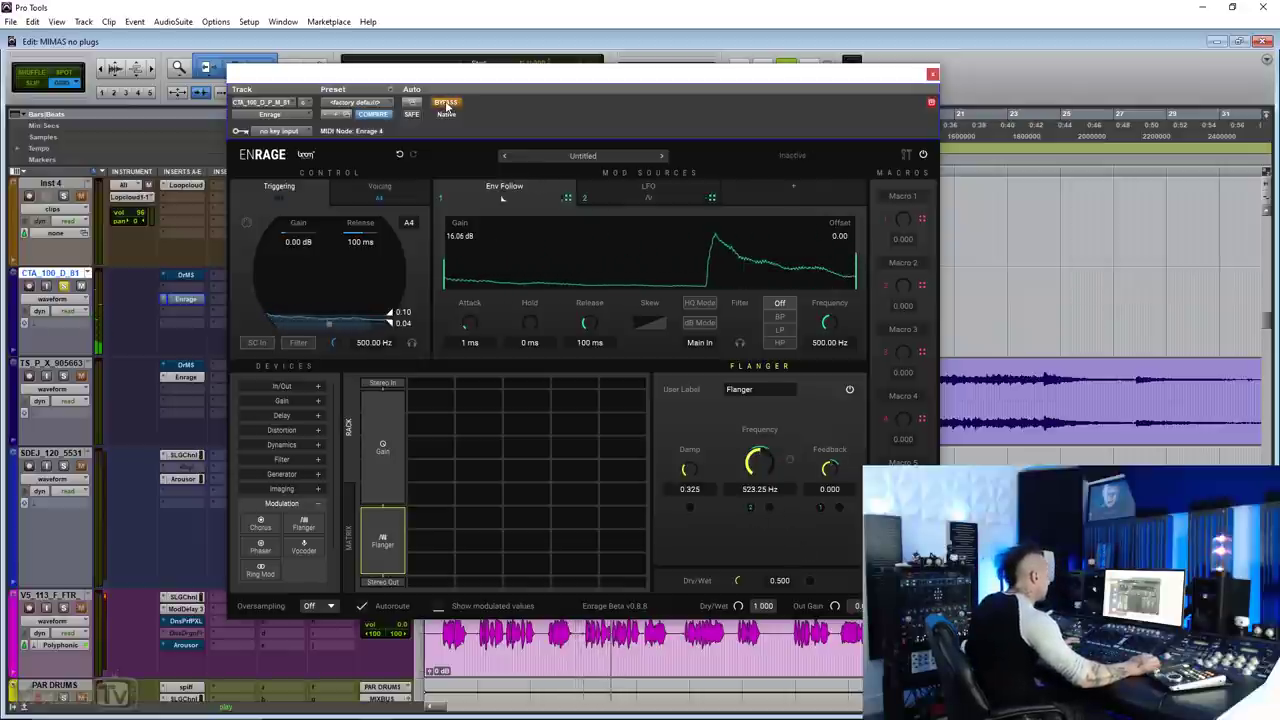
click(446, 104)
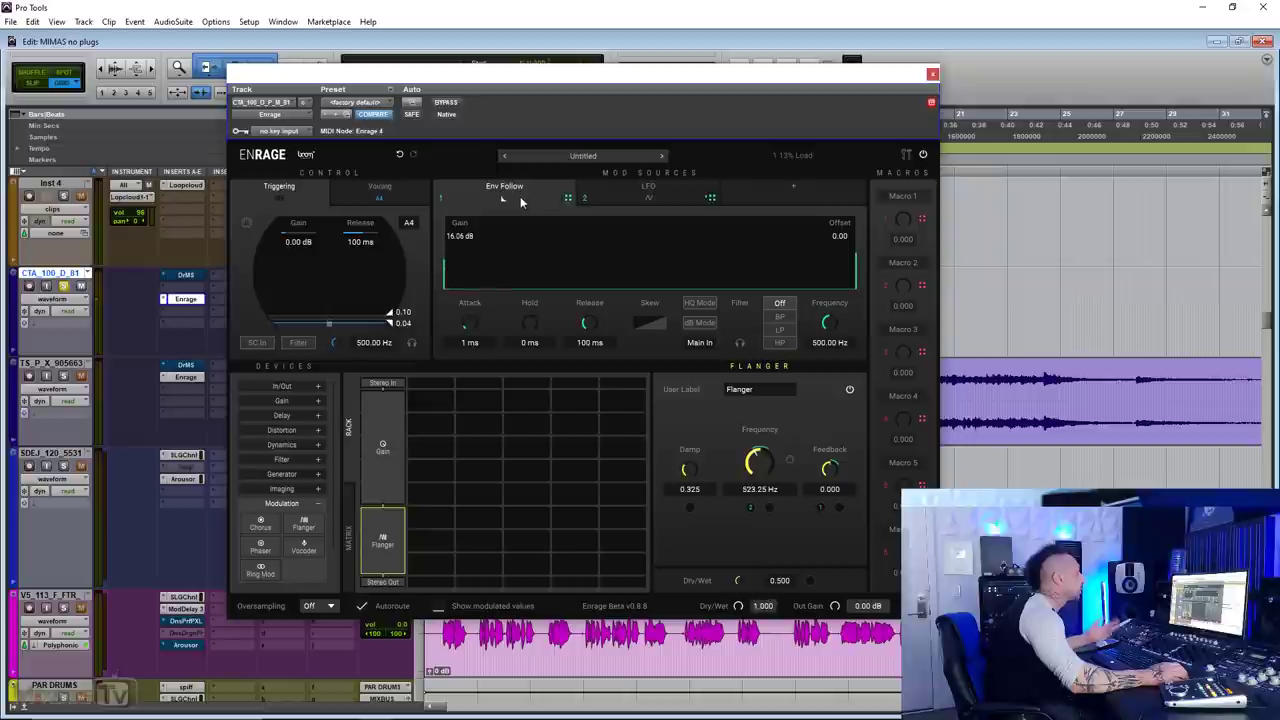
click(620, 194)
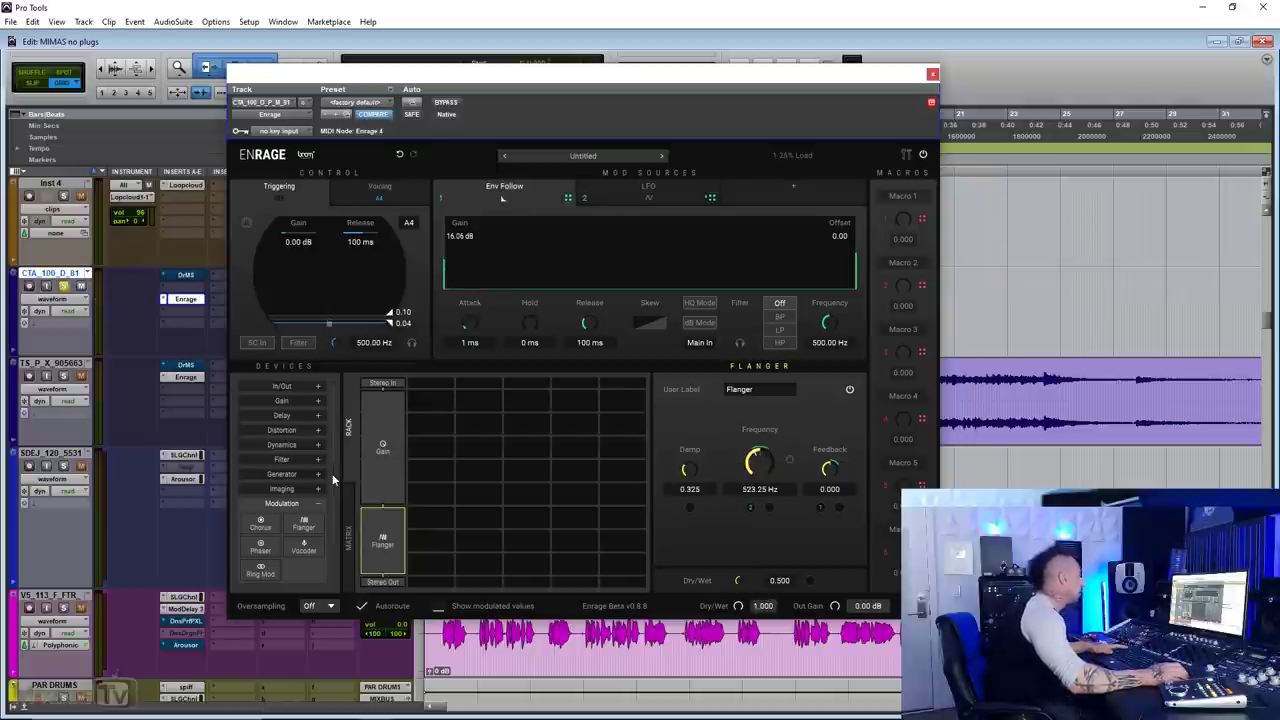
click(319, 504)
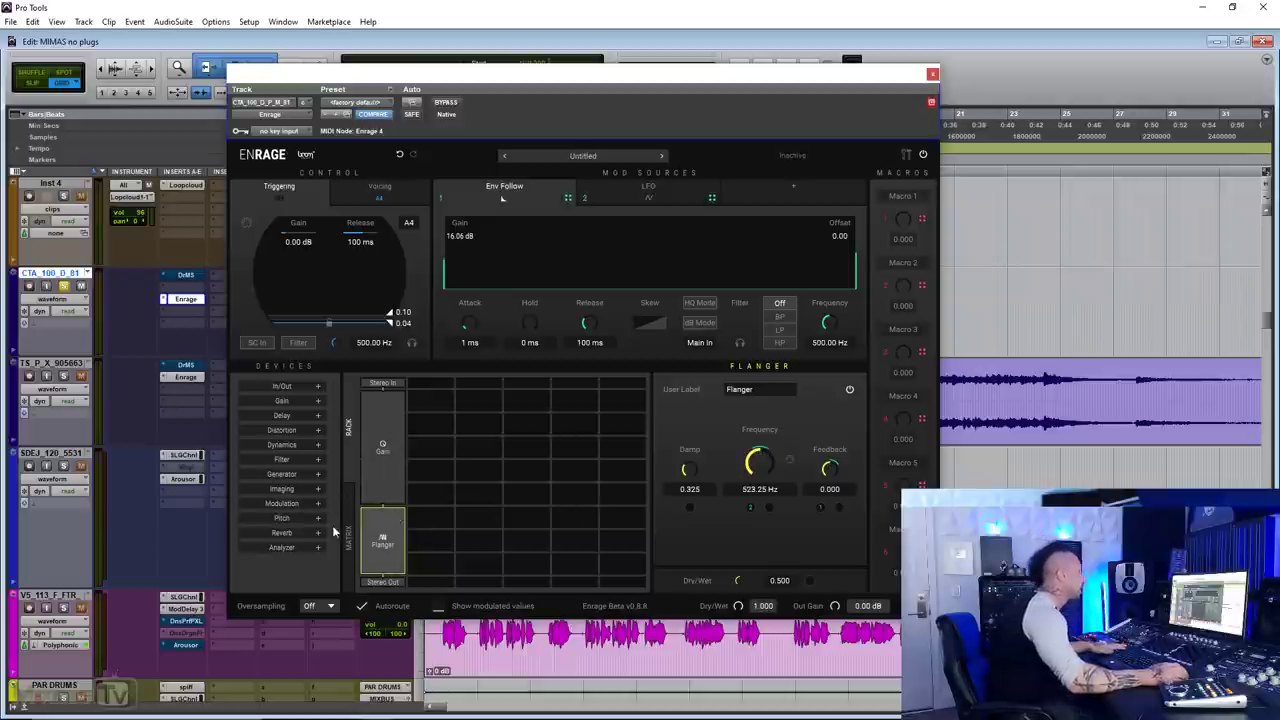
Add a Basic Verb after the Flanger, try and remove an IR Verb, then play
click(319, 532)
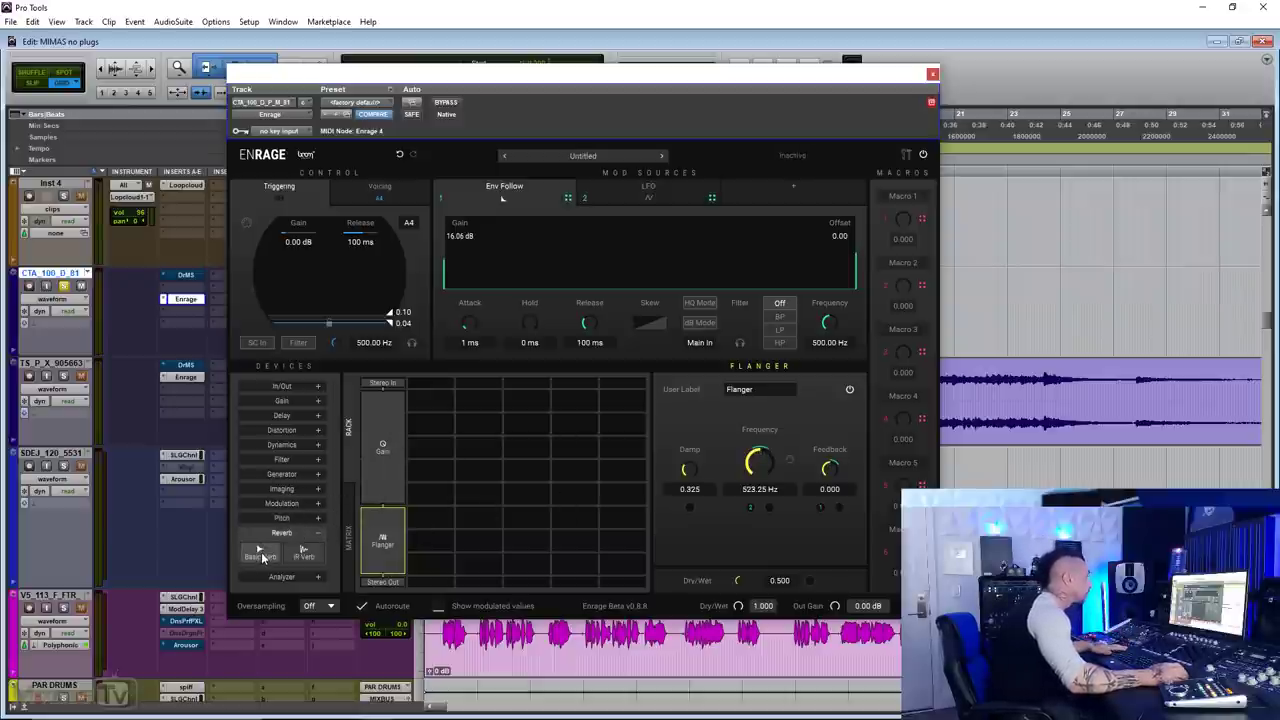
drag(326, 563, 384, 559)
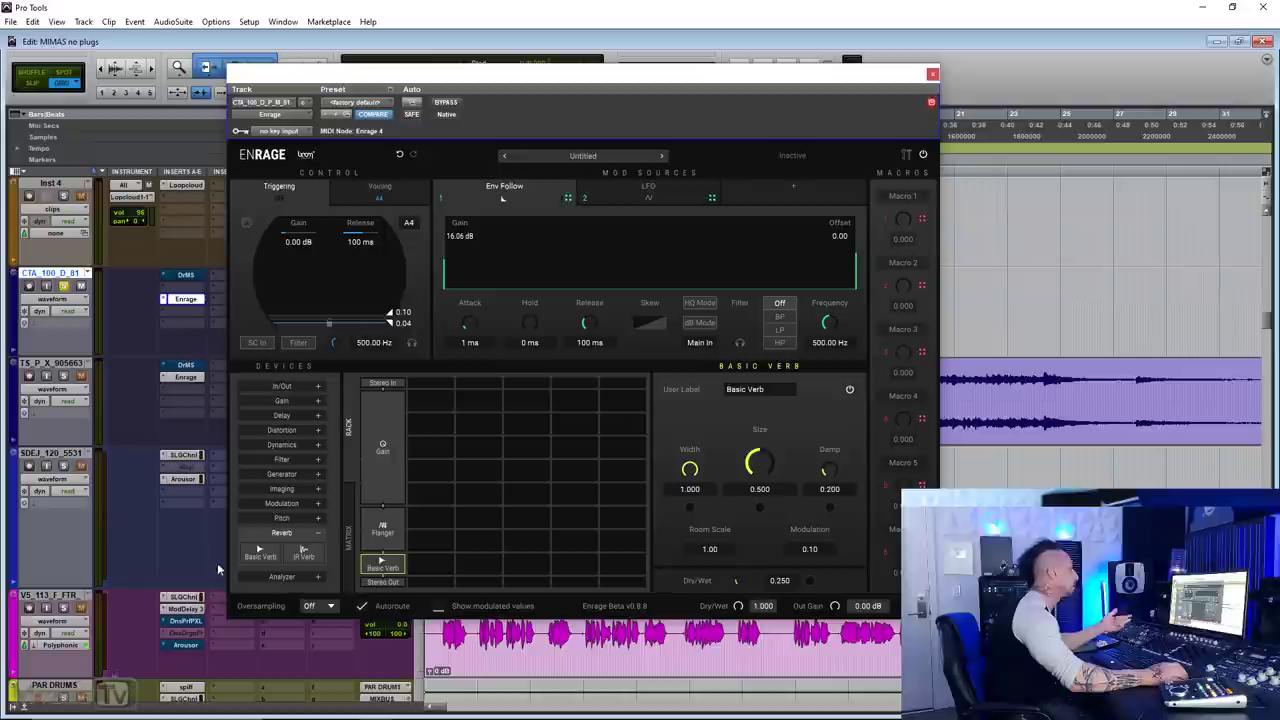
drag(303, 553, 430, 534)
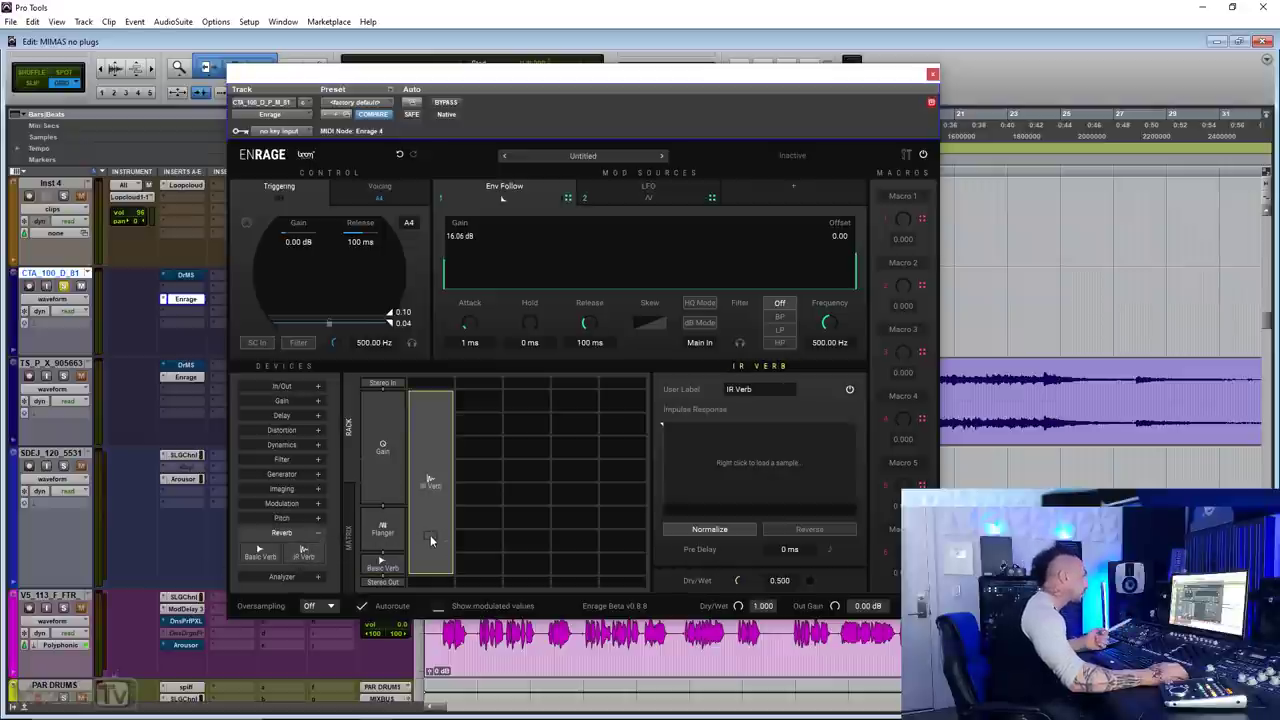
right_click(427, 437)
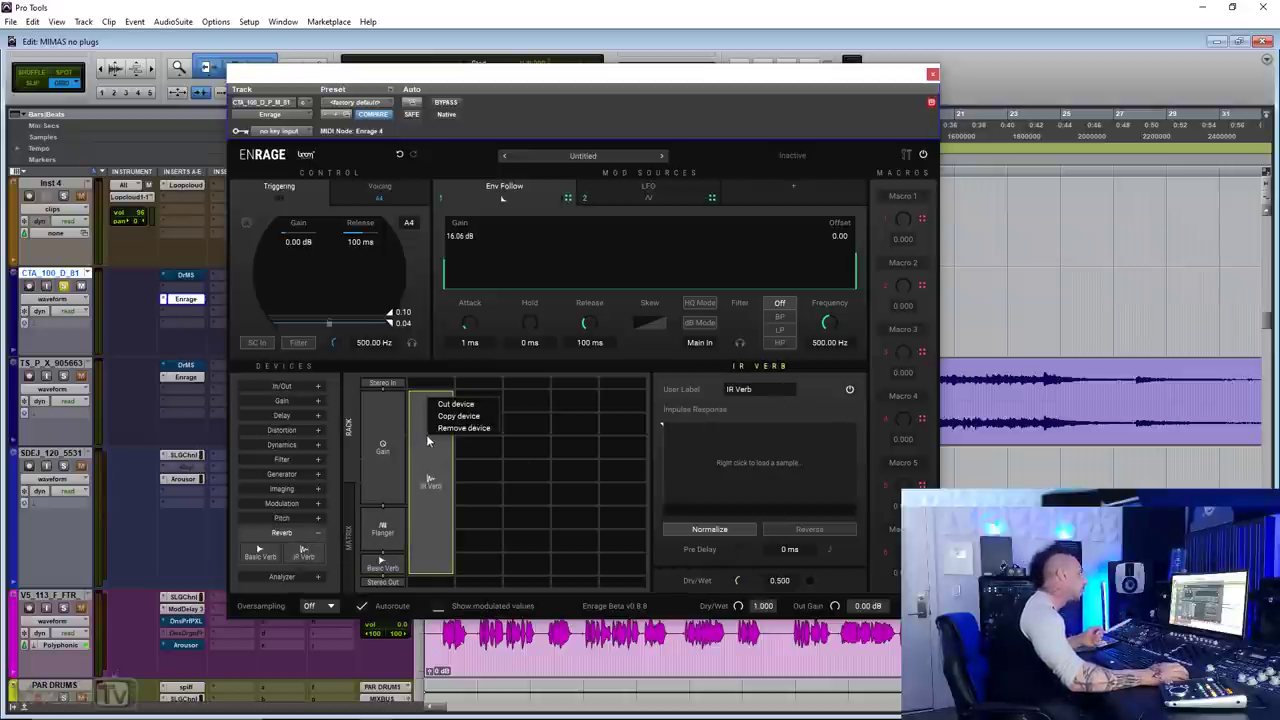
click(460, 427)
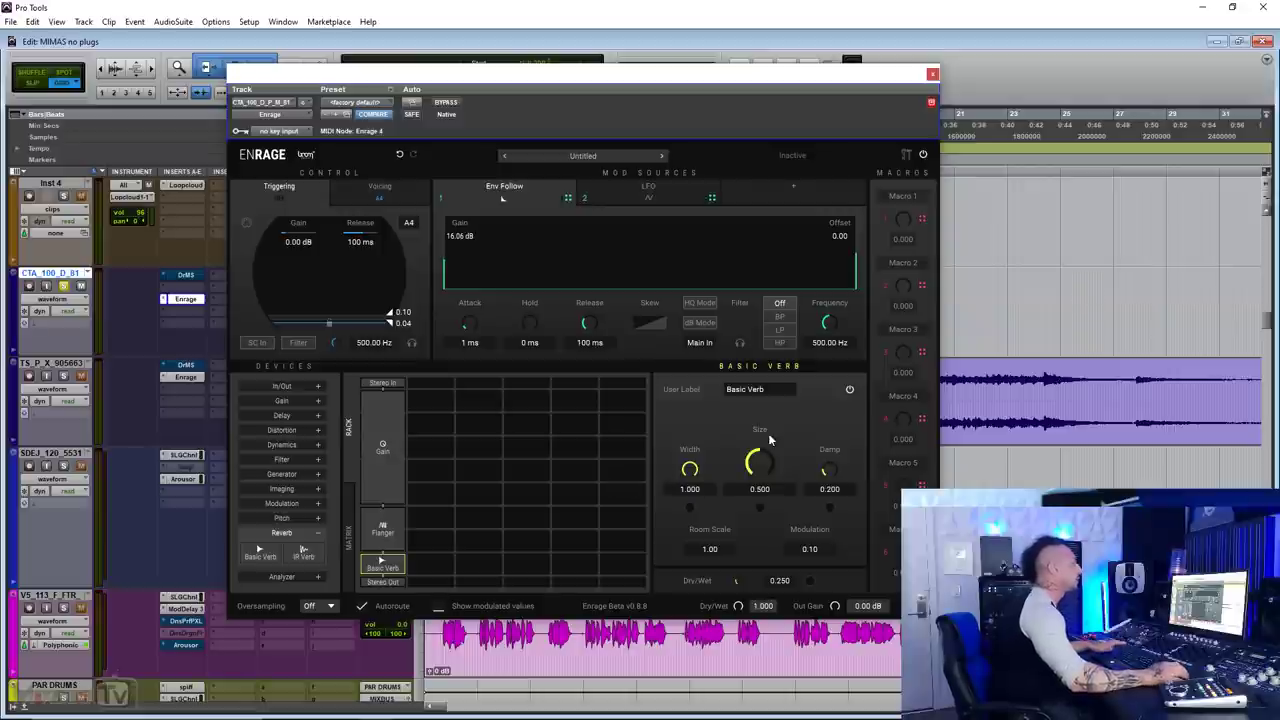
key(space)
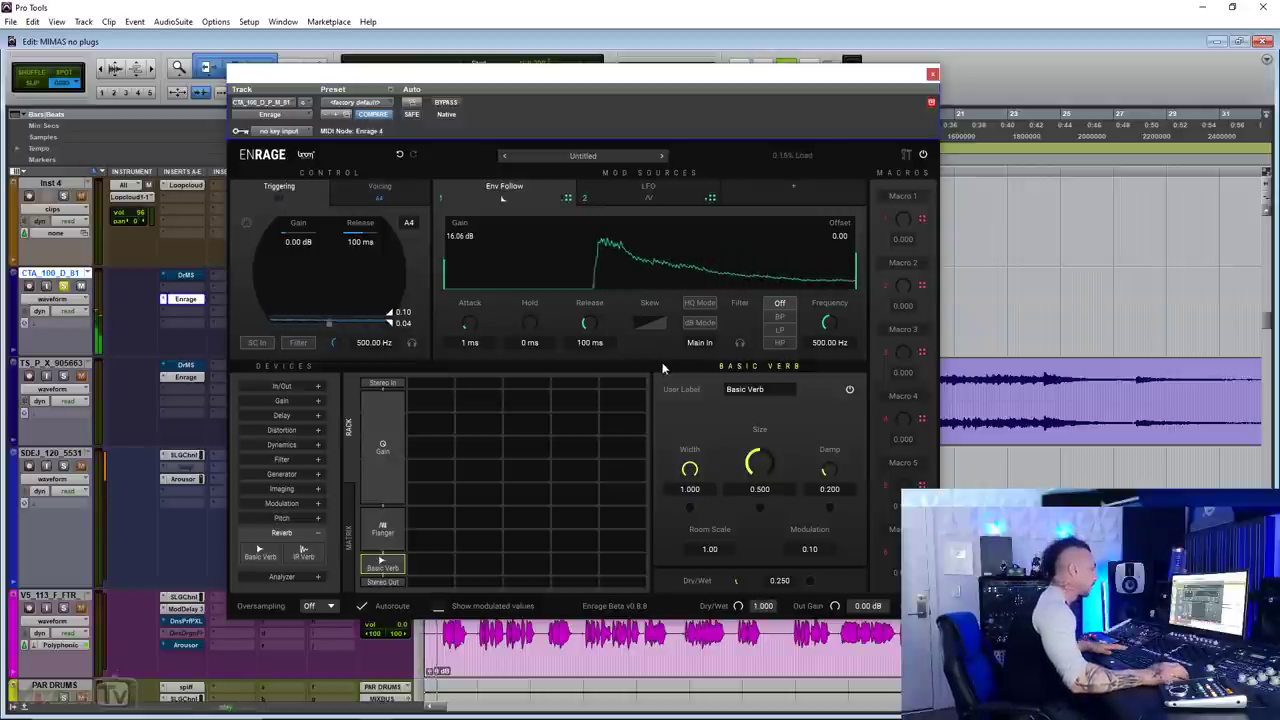
Lower both wet mixes, leaving the Flanger at Dry/Wet 0.244 and 443.31 Hz
click(382, 530)
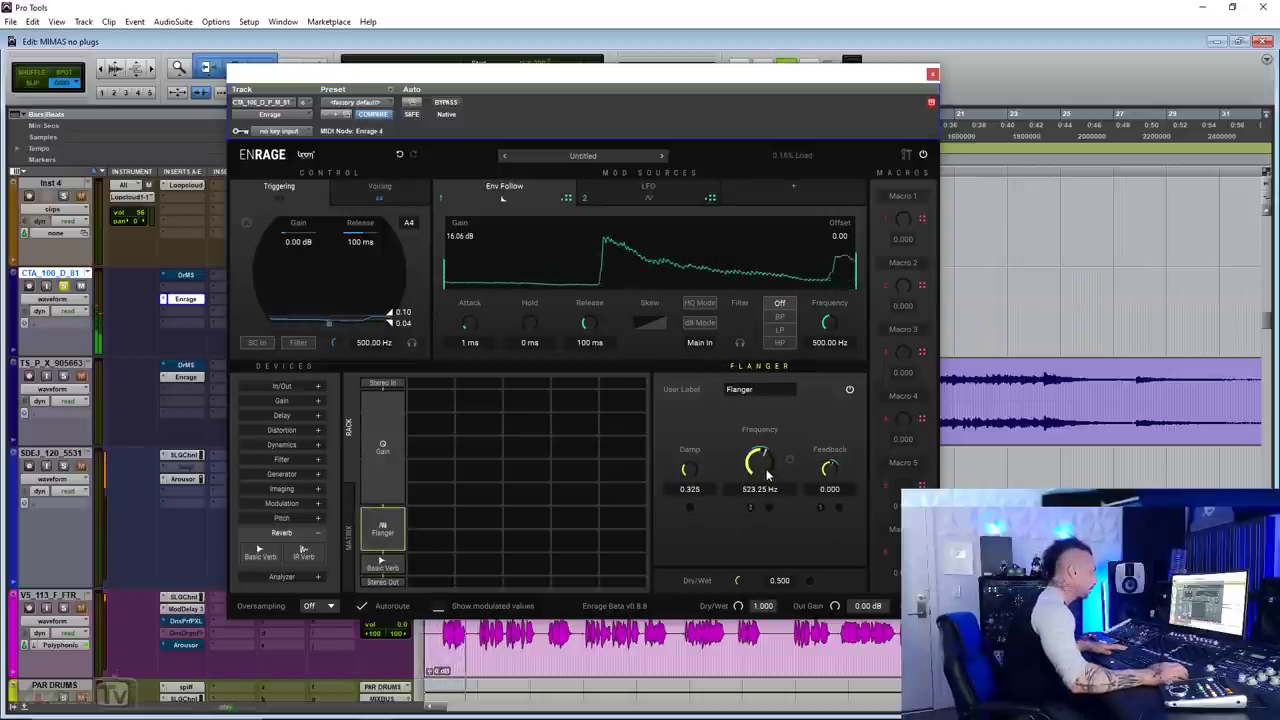
drag(739, 578, 739, 612)
click(382, 567)
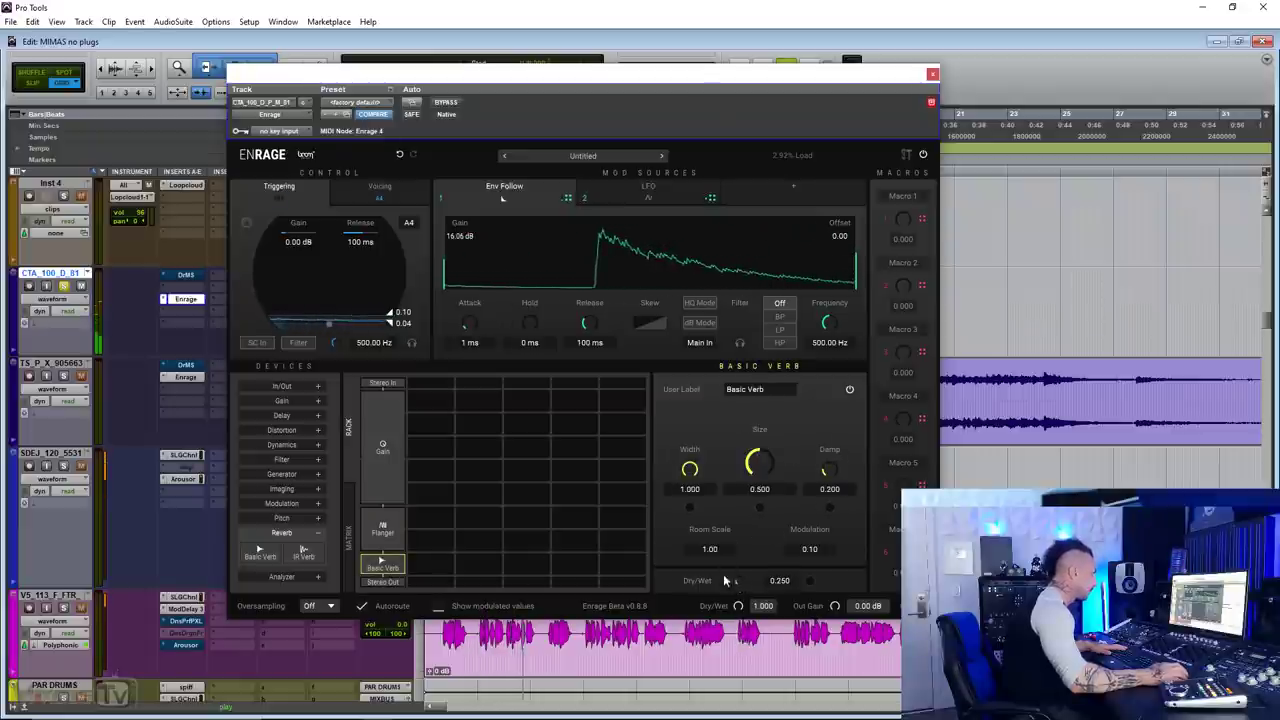
drag(739, 580, 737, 605)
click(382, 528)
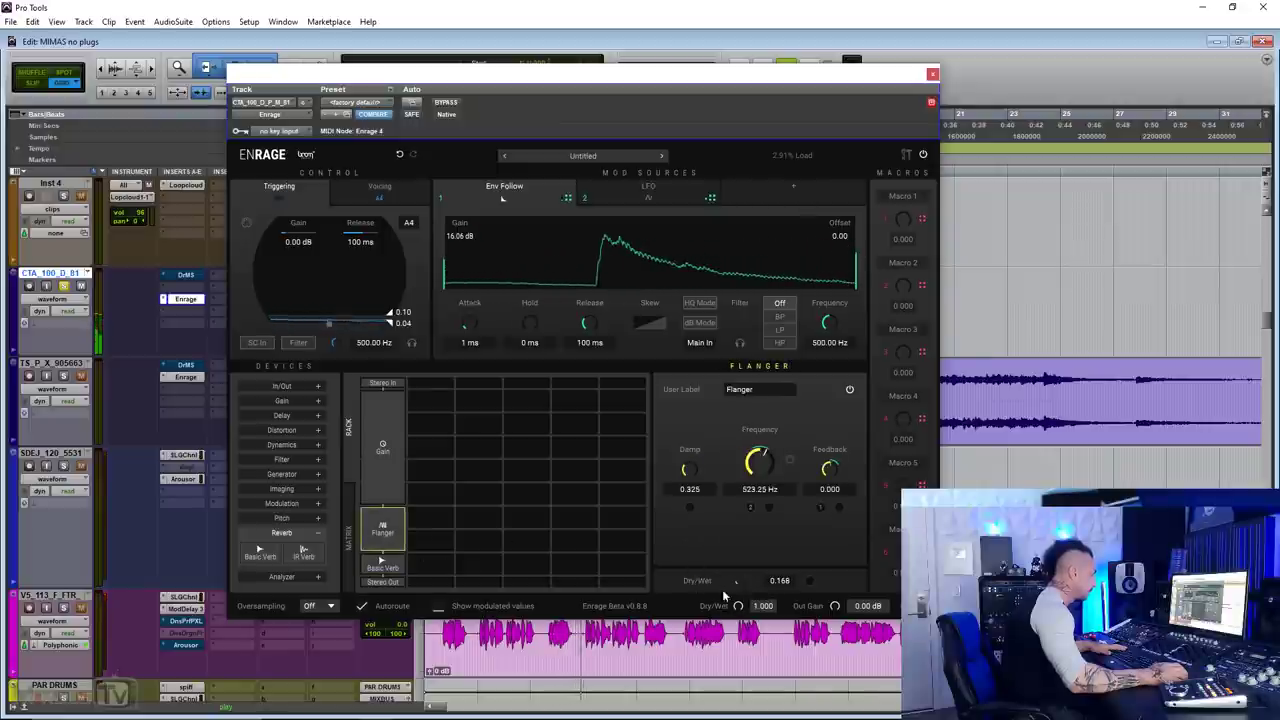
drag(746, 557, 742, 567)
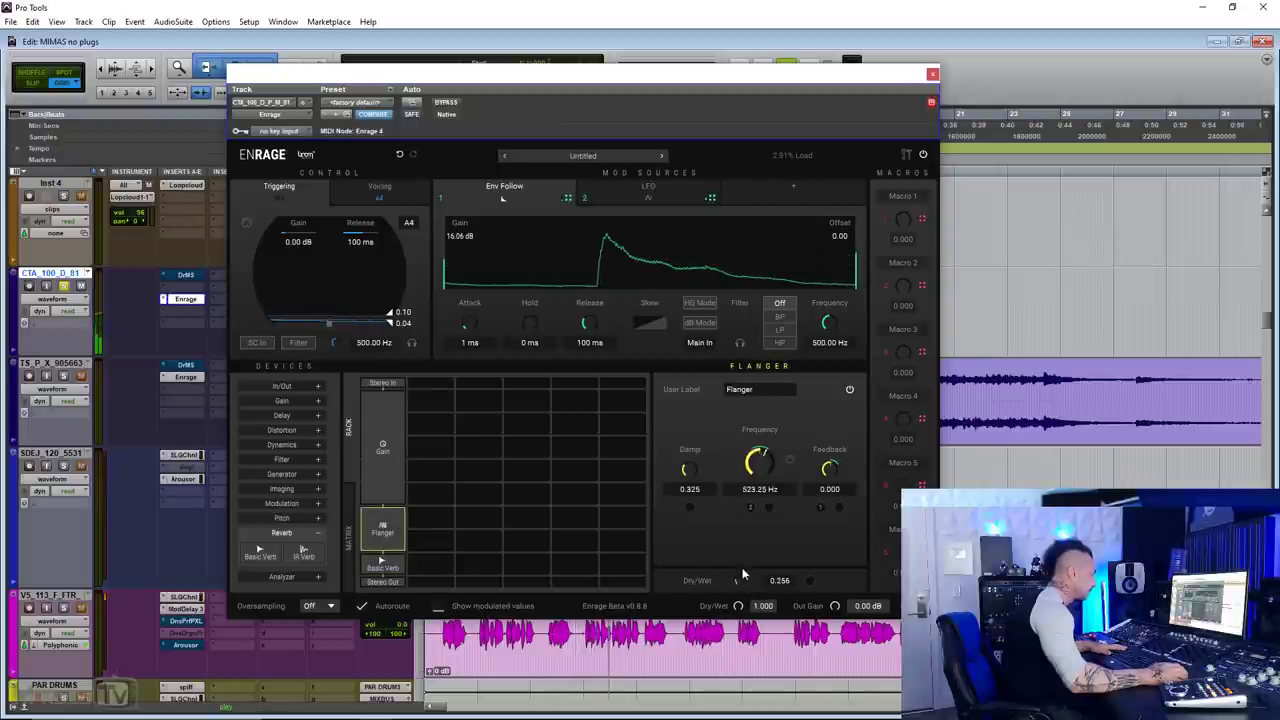
drag(759, 460, 757, 477)
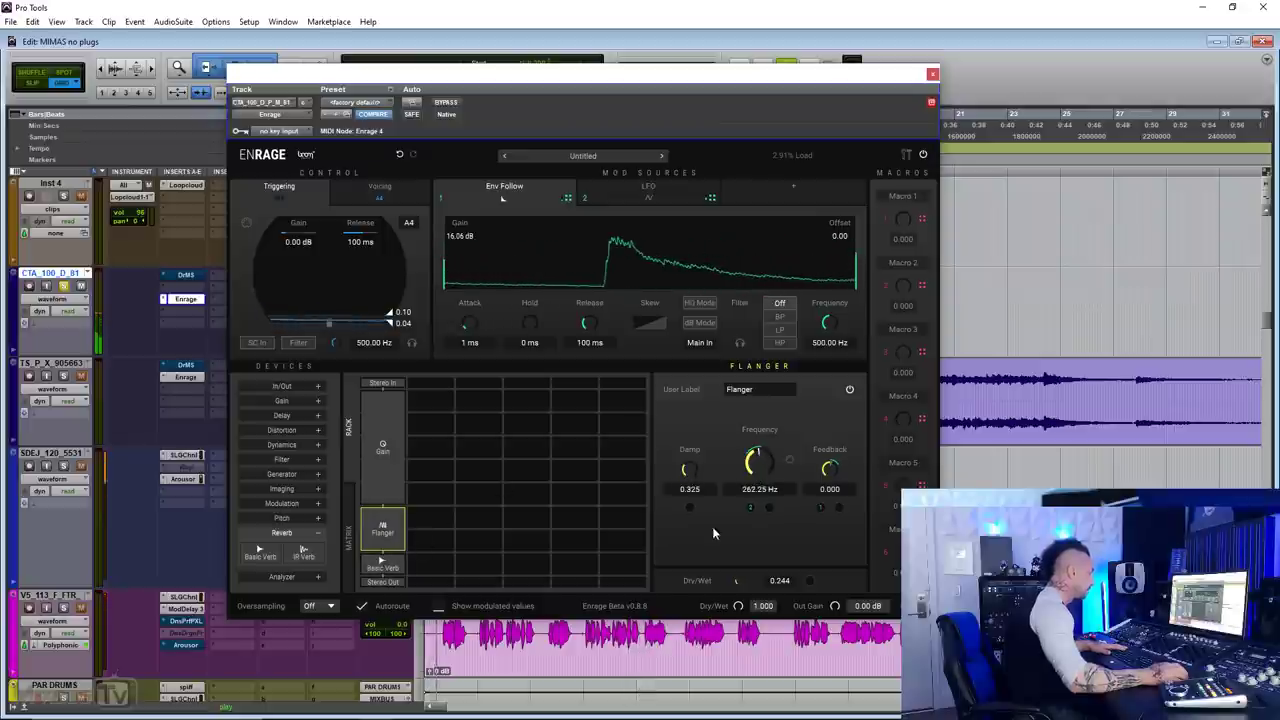
click(383, 566)
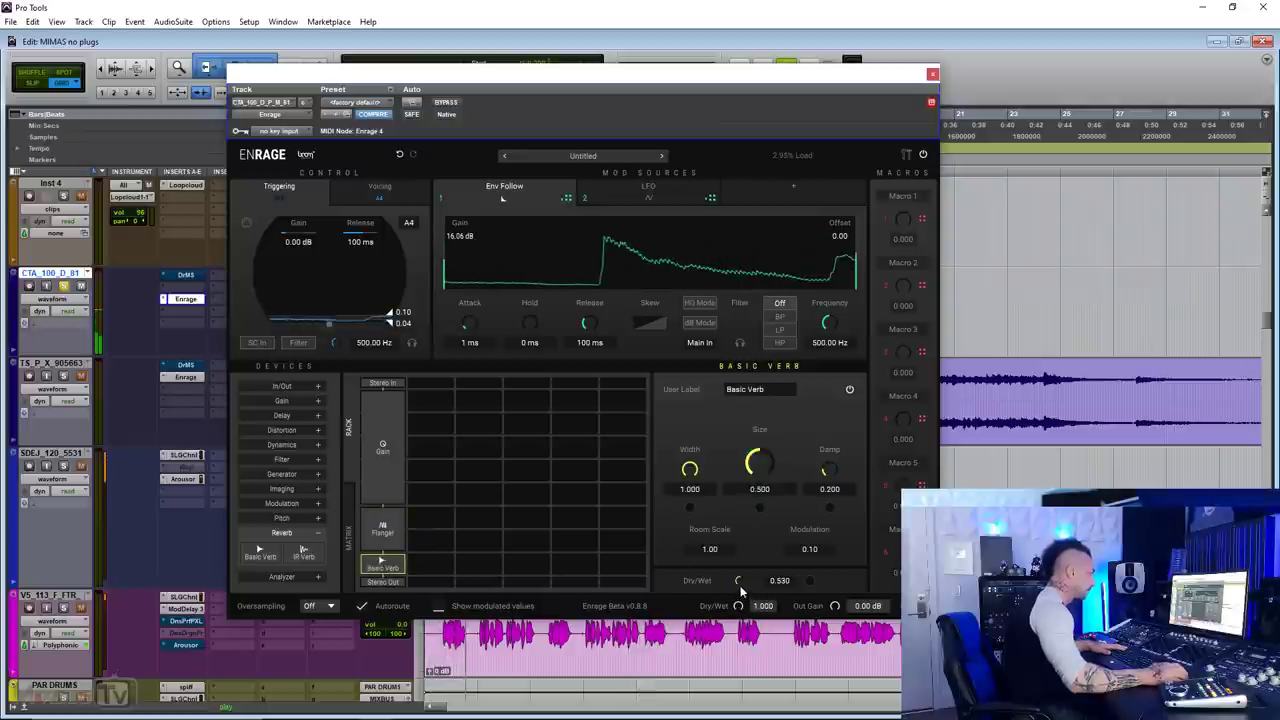
drag(740, 607, 741, 622)
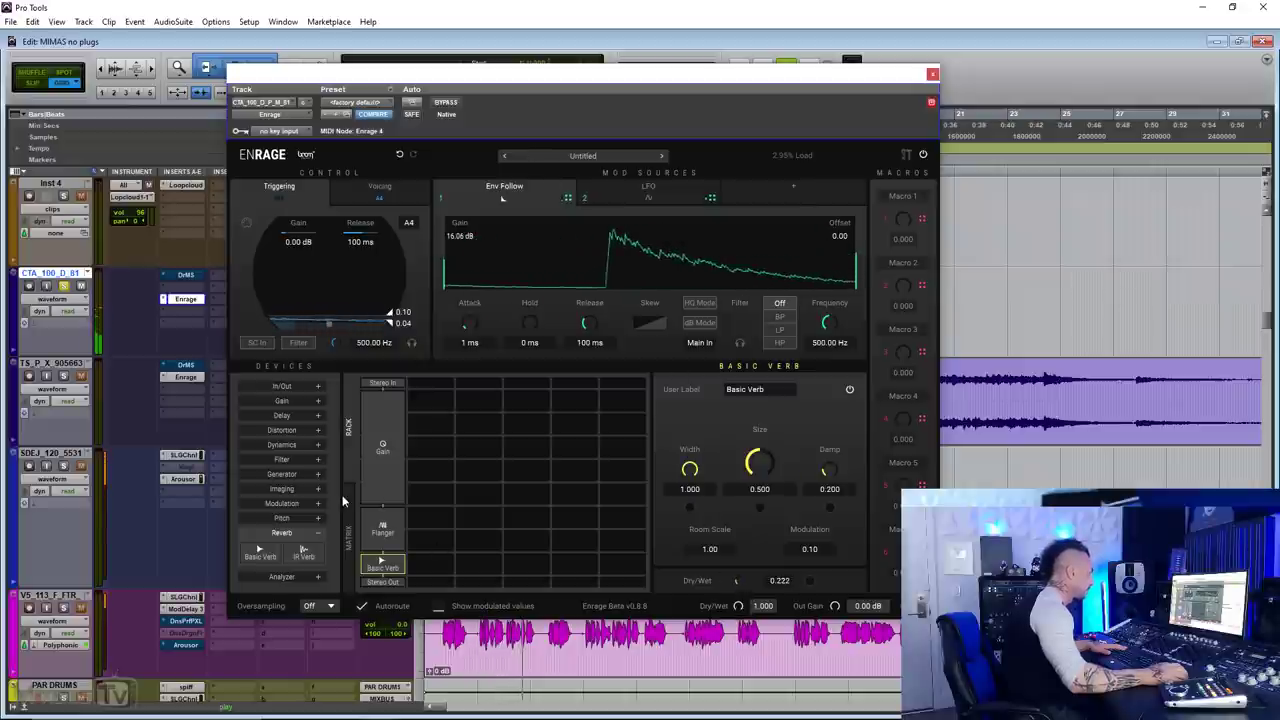
click(383, 530)
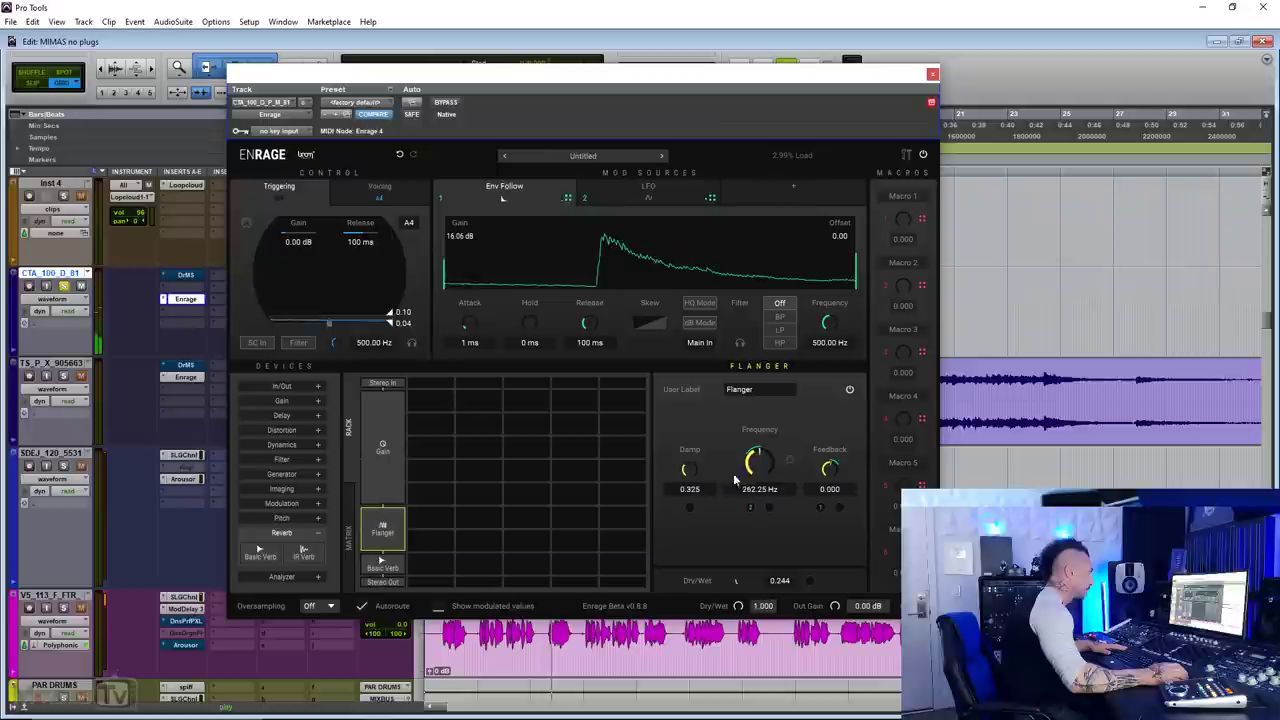
drag(758, 476, 762, 468)
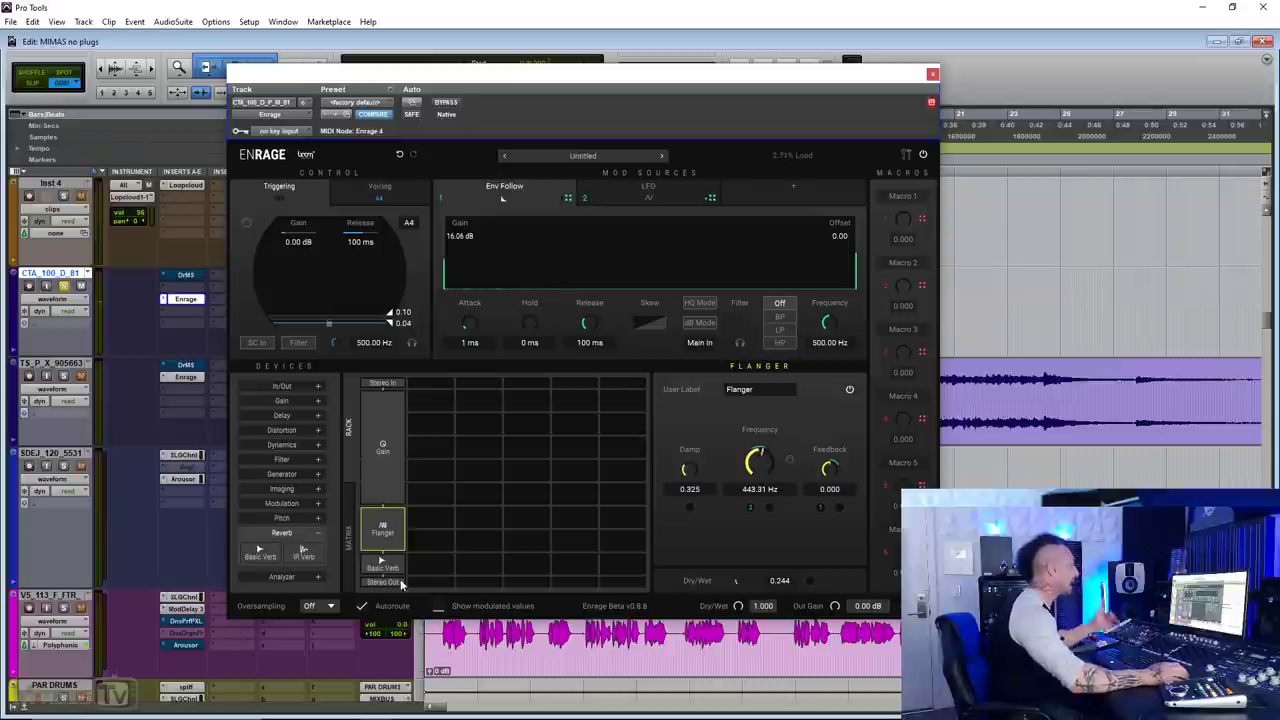
Resize the Stereo In and Stereo Out stages to a single column
drag(452, 583, 554, 581)
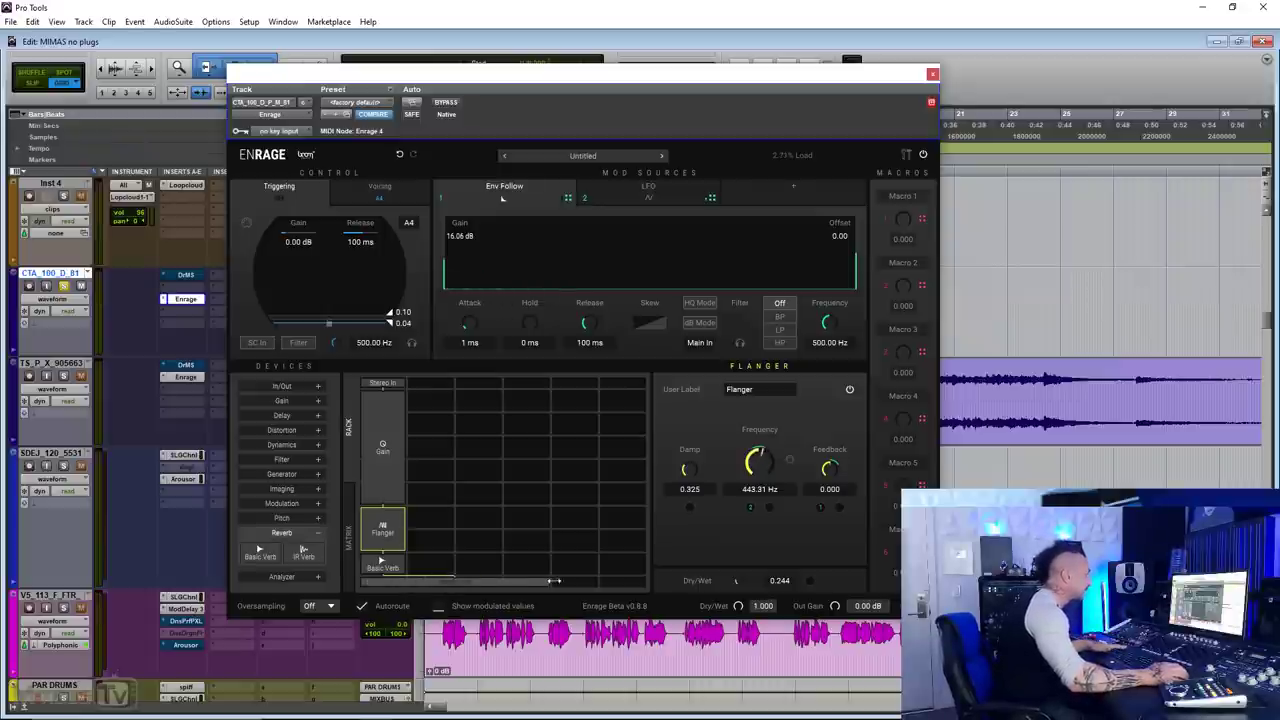
click(523, 580)
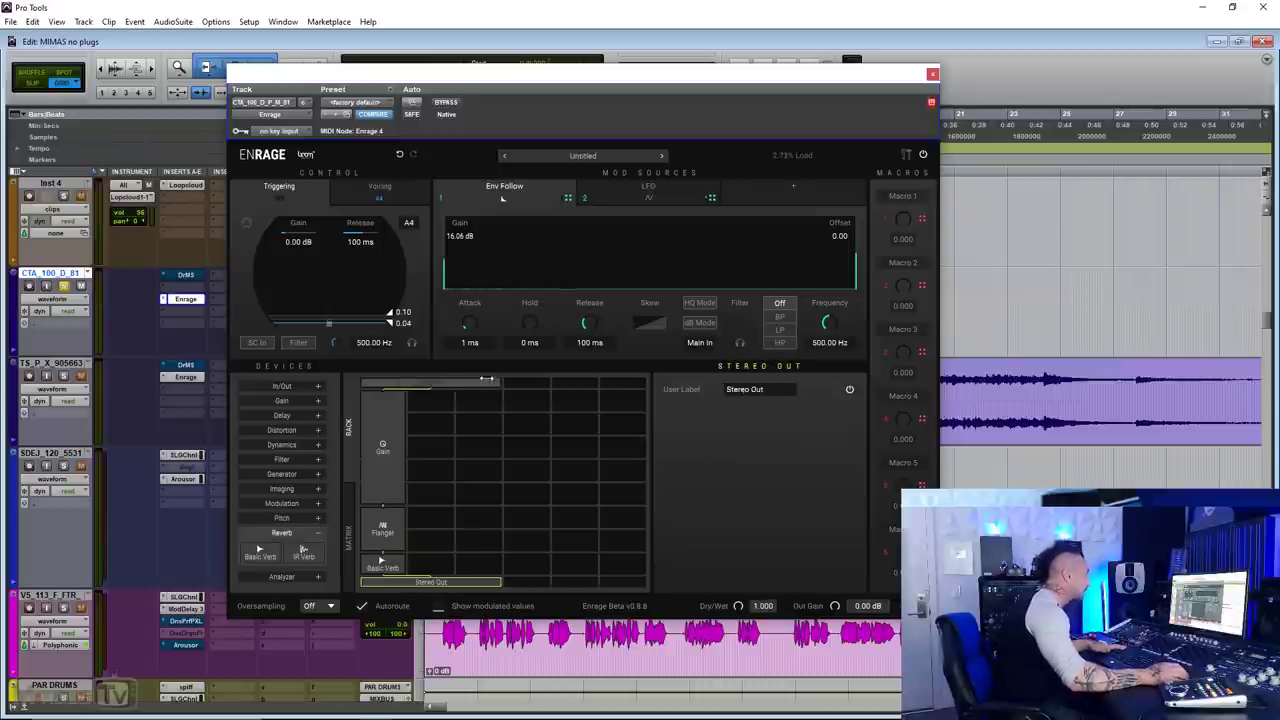
drag(521, 377, 405, 378)
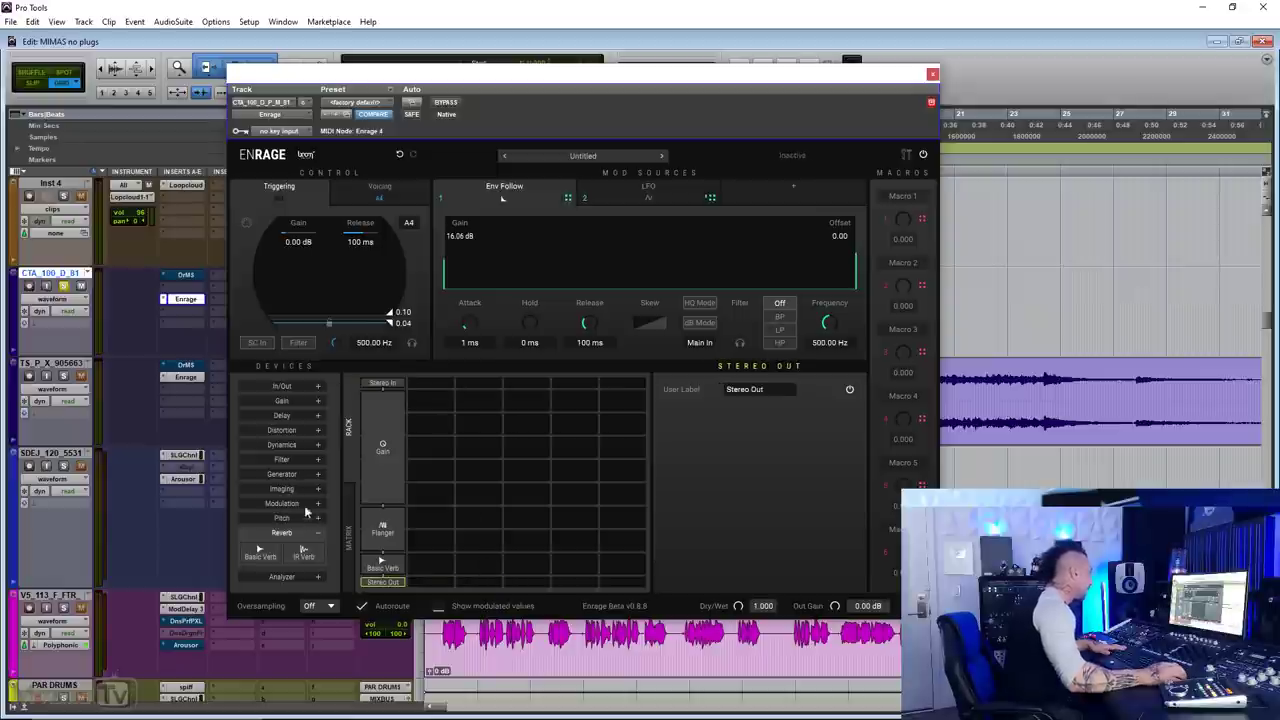
Insert a Tape Dly between Flanger and Basic Verb, its Max Delay synced to 1/2T
click(287, 416)
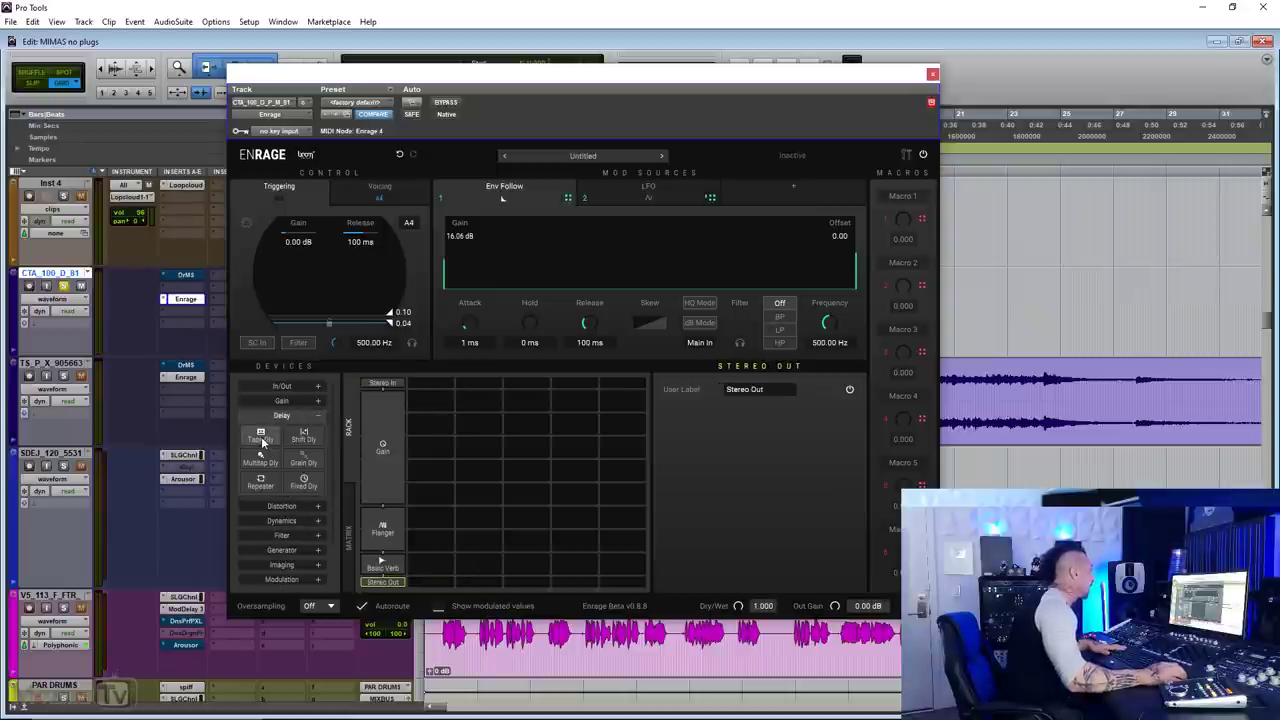
drag(262, 441, 383, 540)
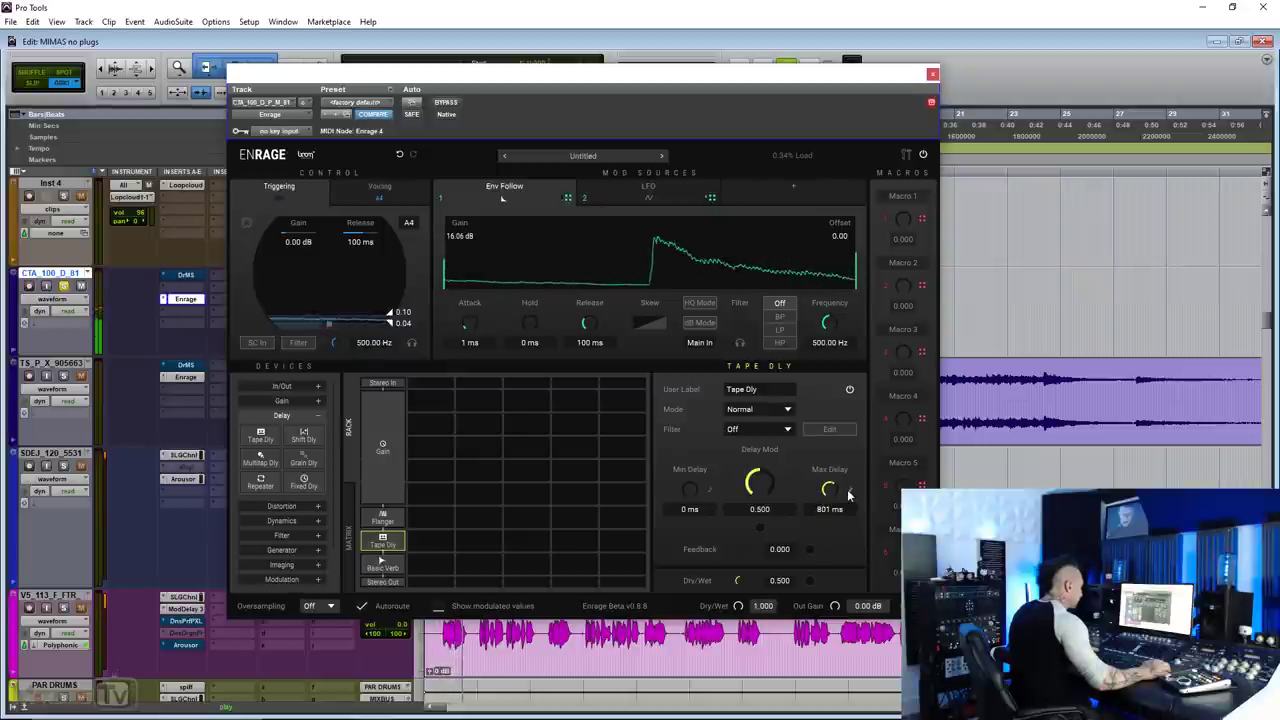
click(849, 490)
click(846, 509)
click(826, 548)
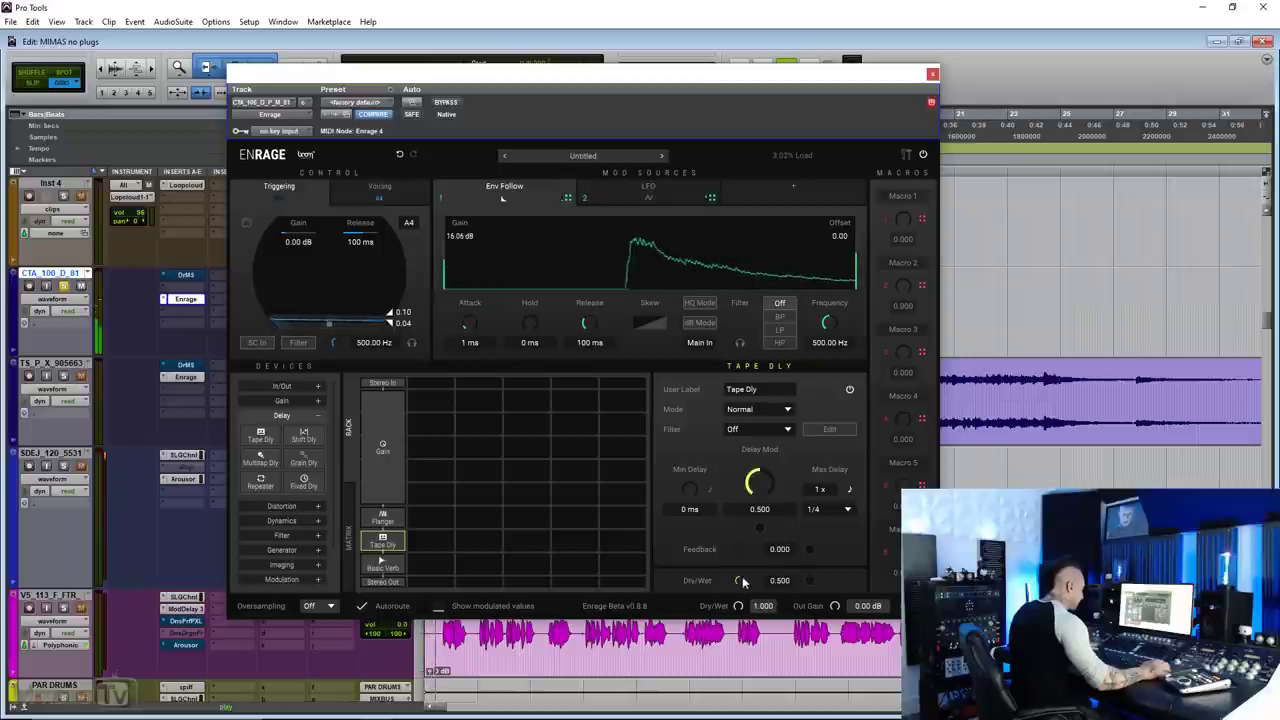
click(843, 511)
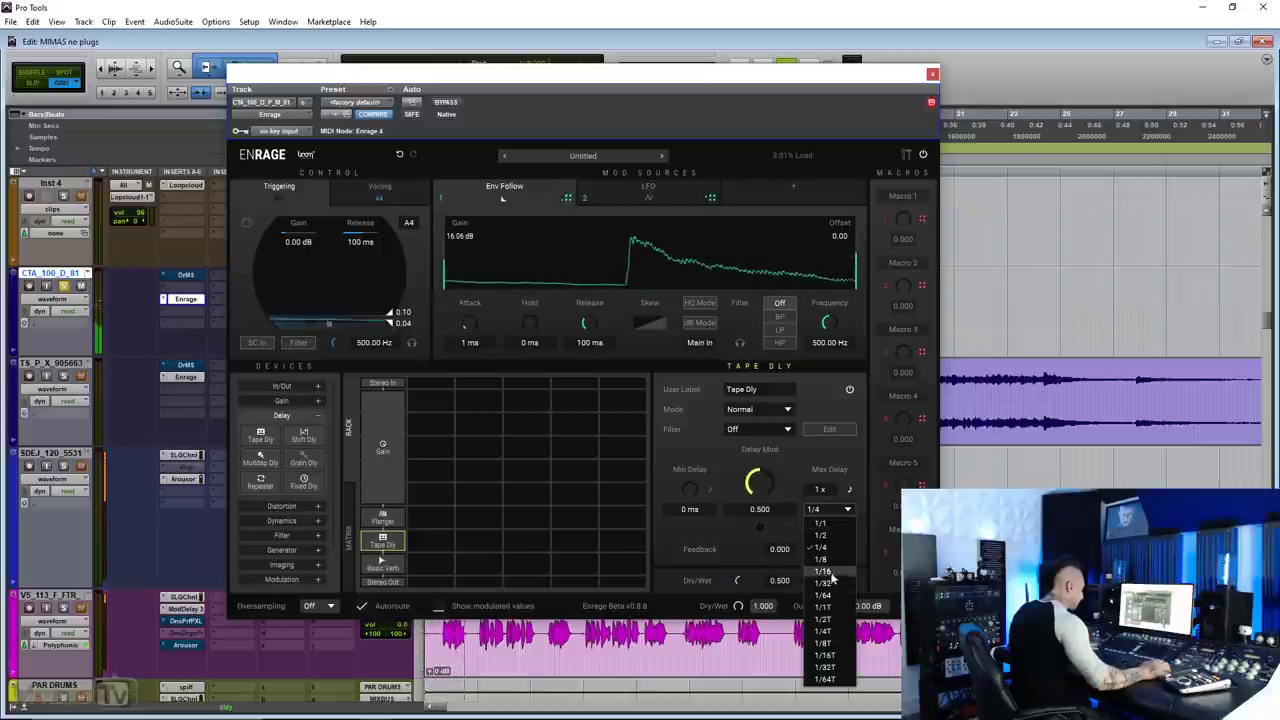
click(832, 620)
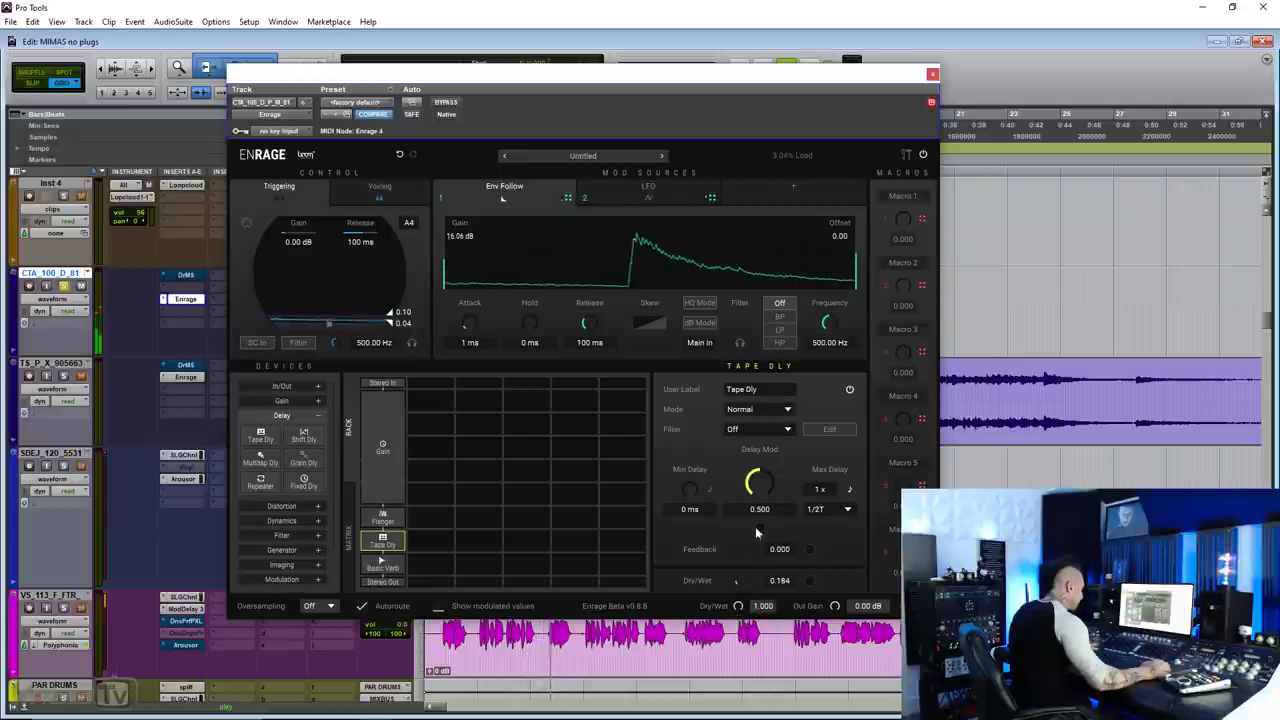
Try the Tape Dly filter as LP24, then LP12
click(787, 431)
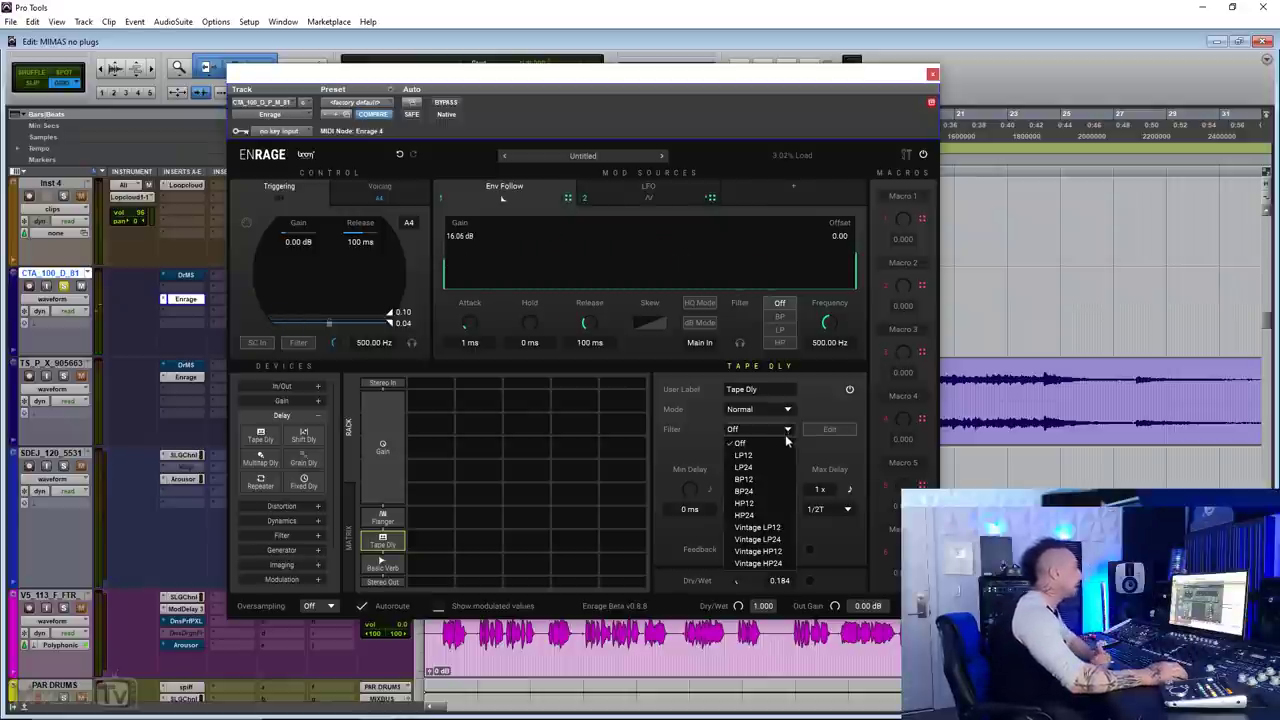
click(763, 468)
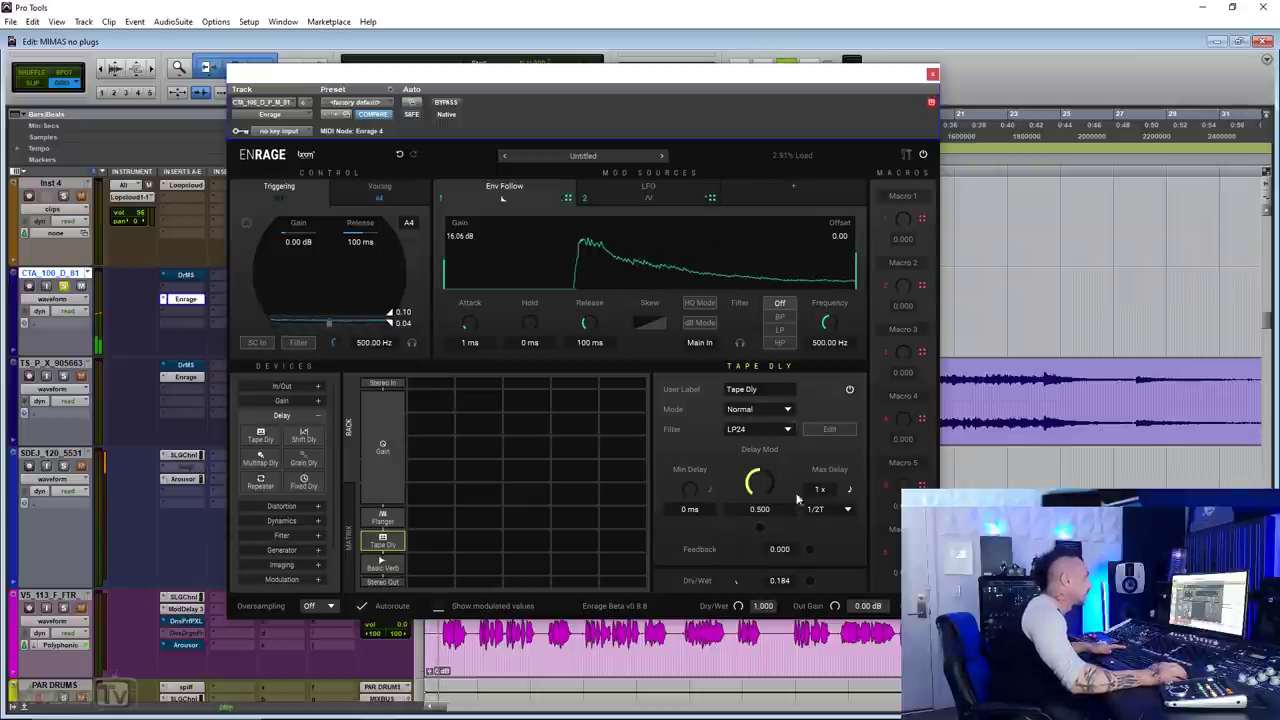
click(765, 432)
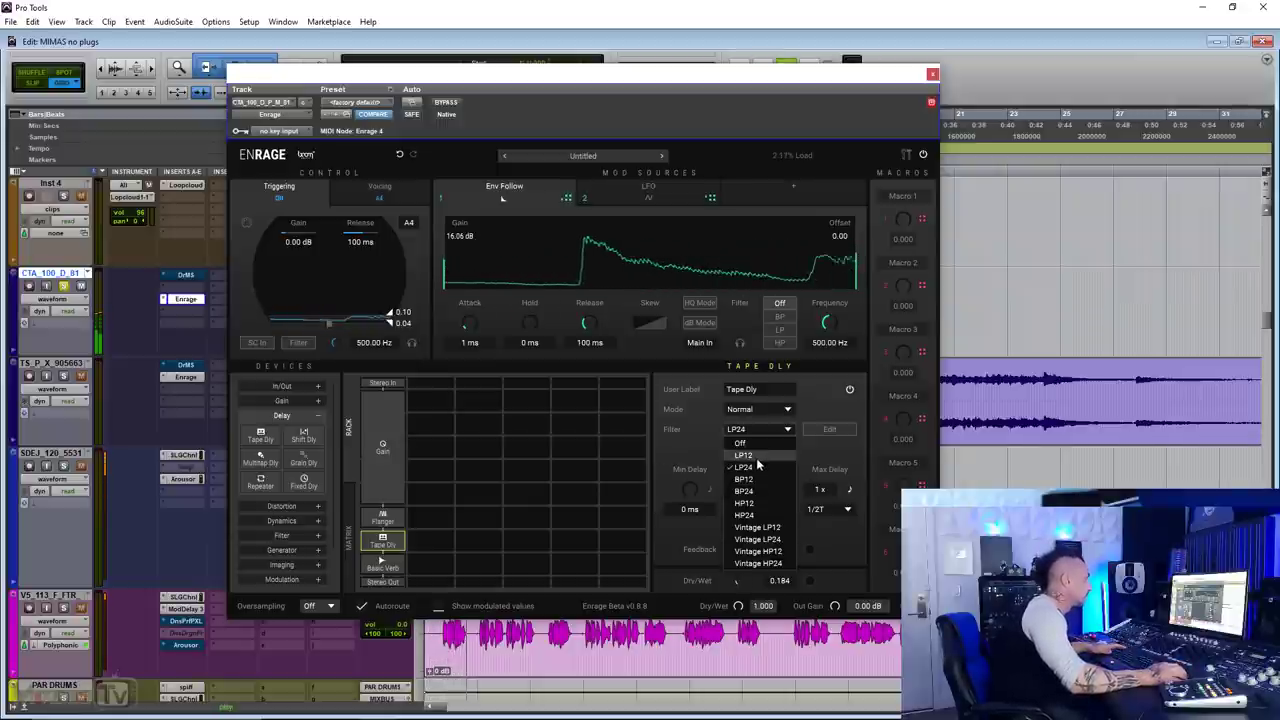
click(760, 455)
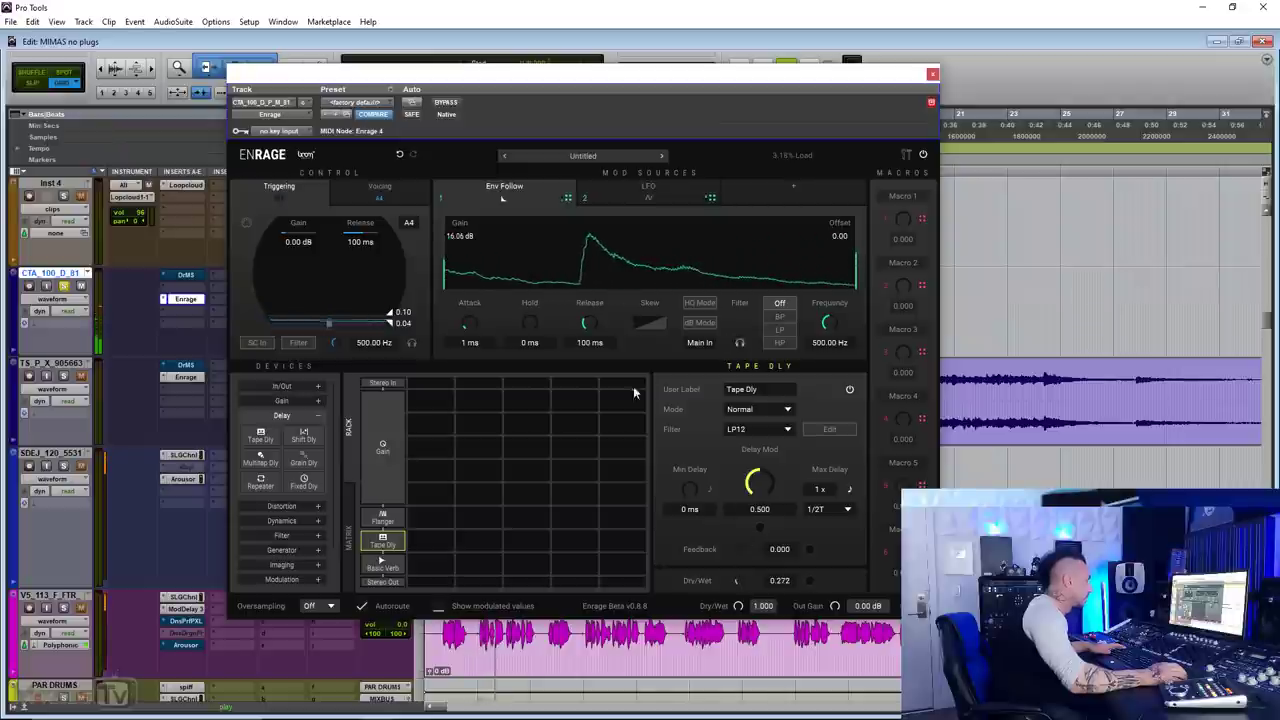
Back on the Tape Dly, raise Dry/Wet to 0.420 and set Min Delay to 5 ms
click(558, 505)
click(382, 517)
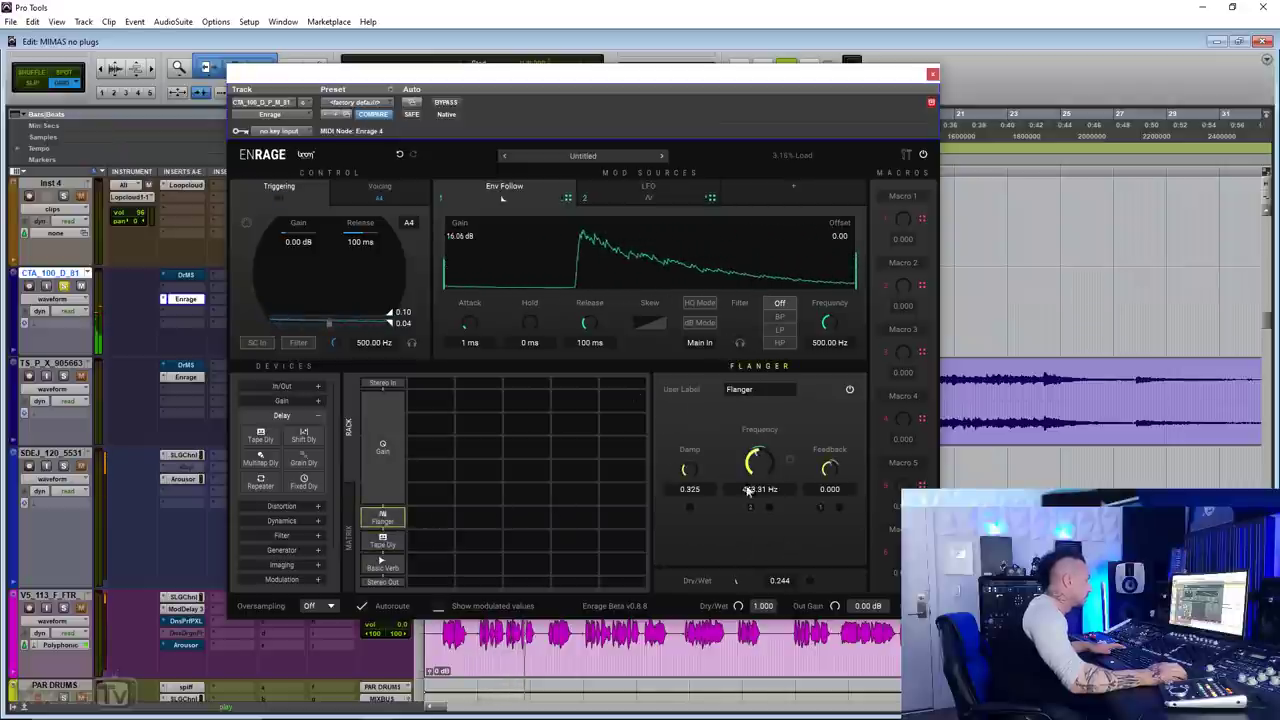
click(380, 568)
click(382, 541)
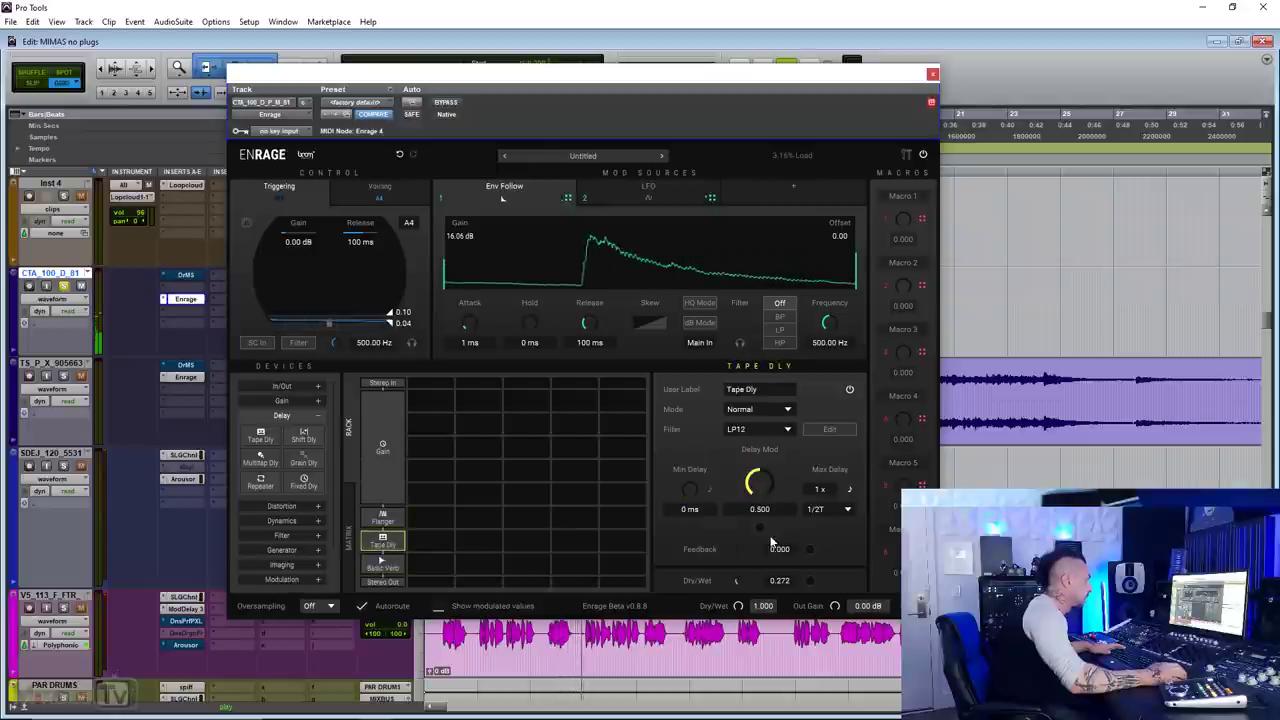
drag(740, 583, 738, 552)
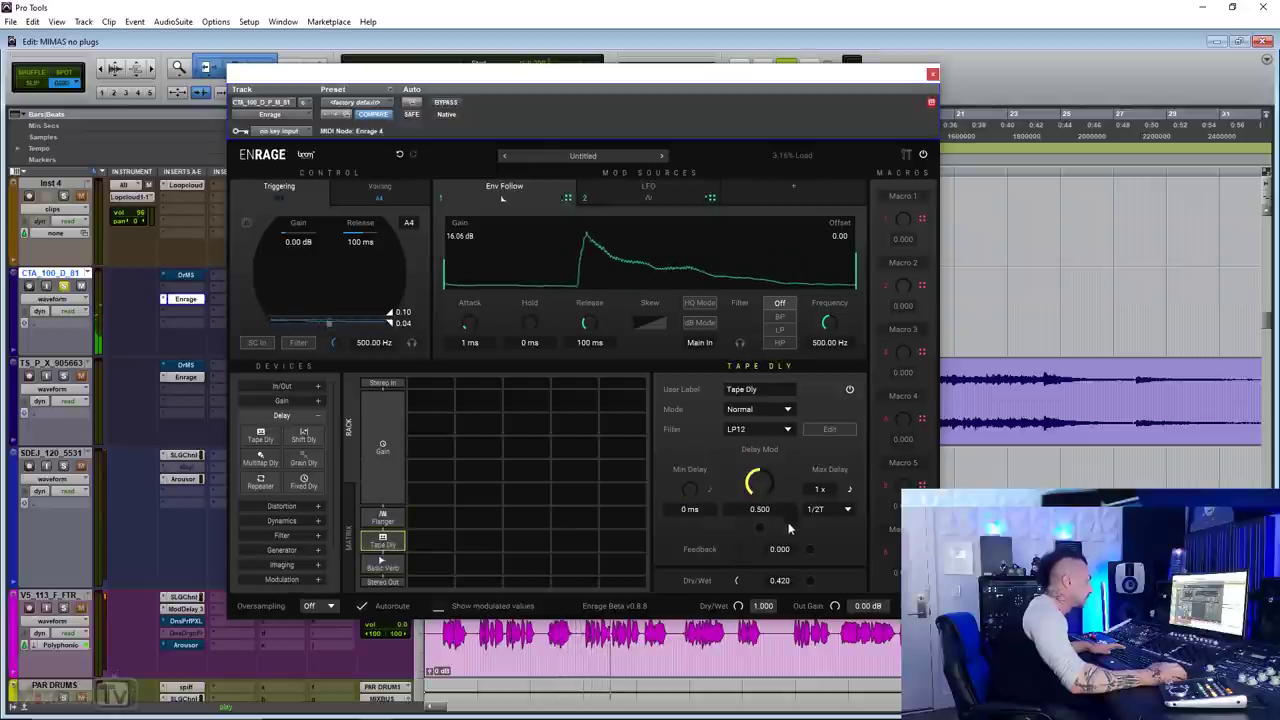
drag(697, 489, 697, 482)
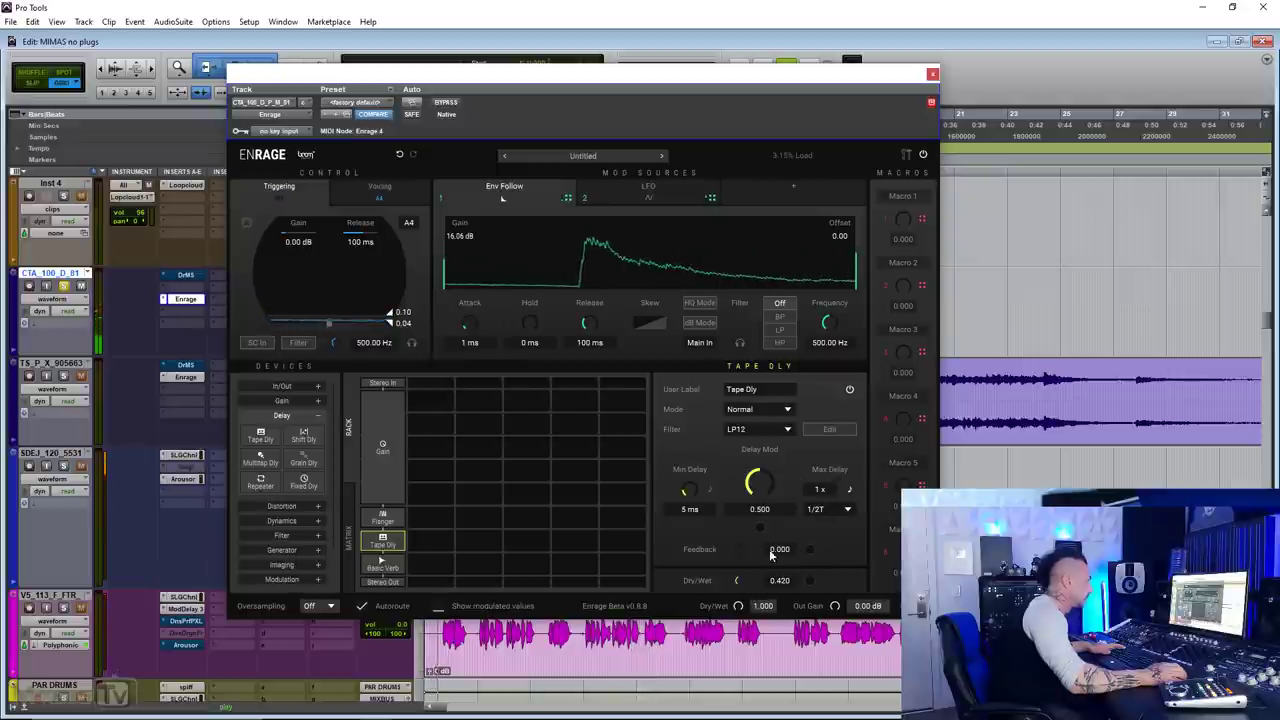
Add a Transient modulation source and play the track
click(780, 188)
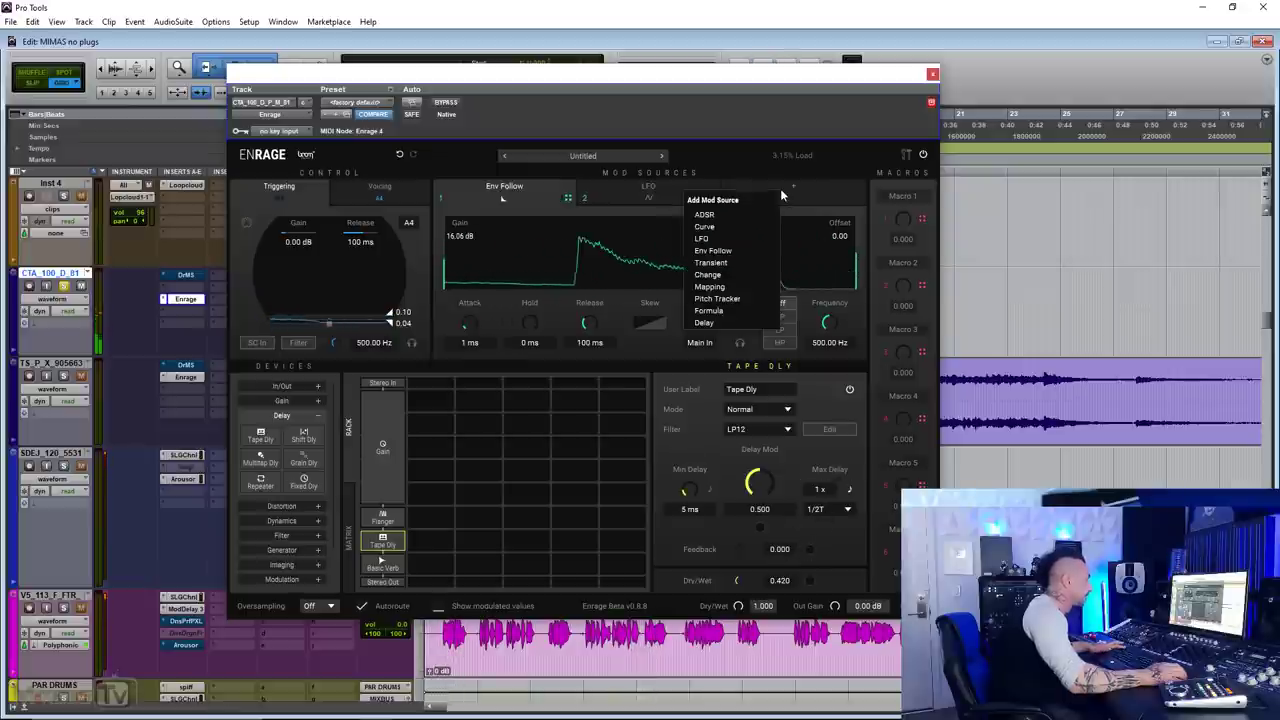
click(733, 262)
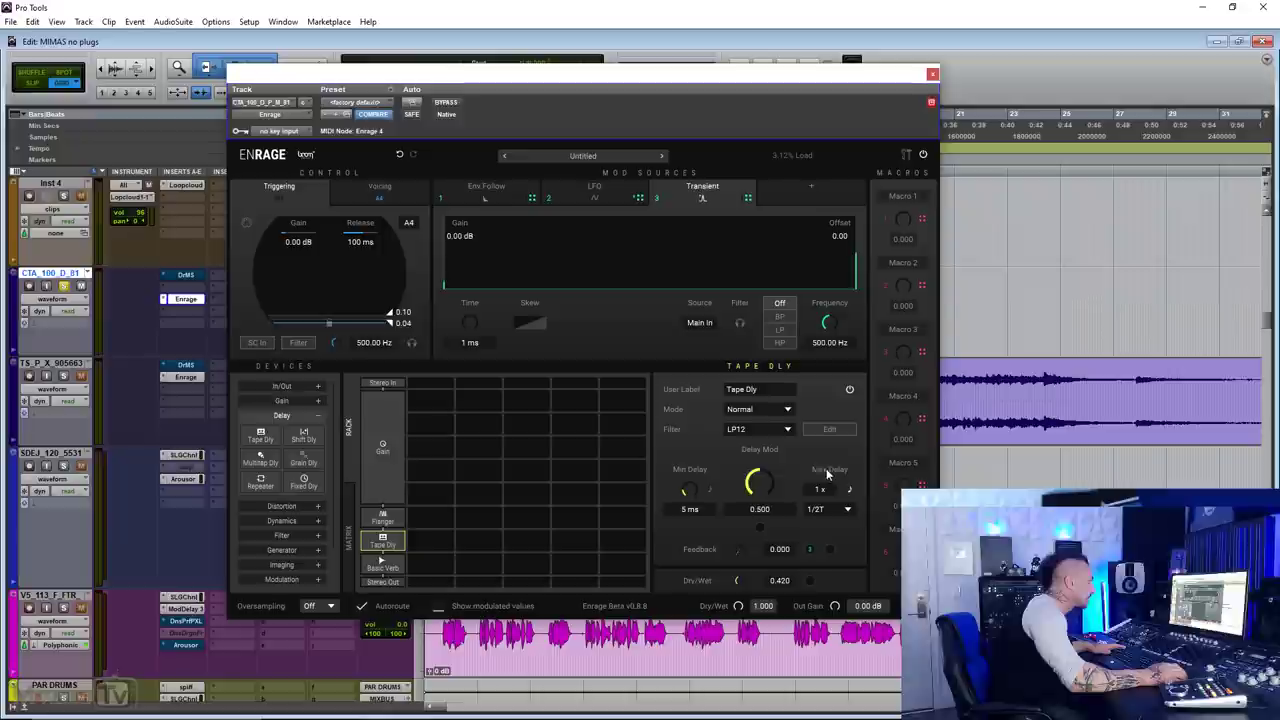
key(space)
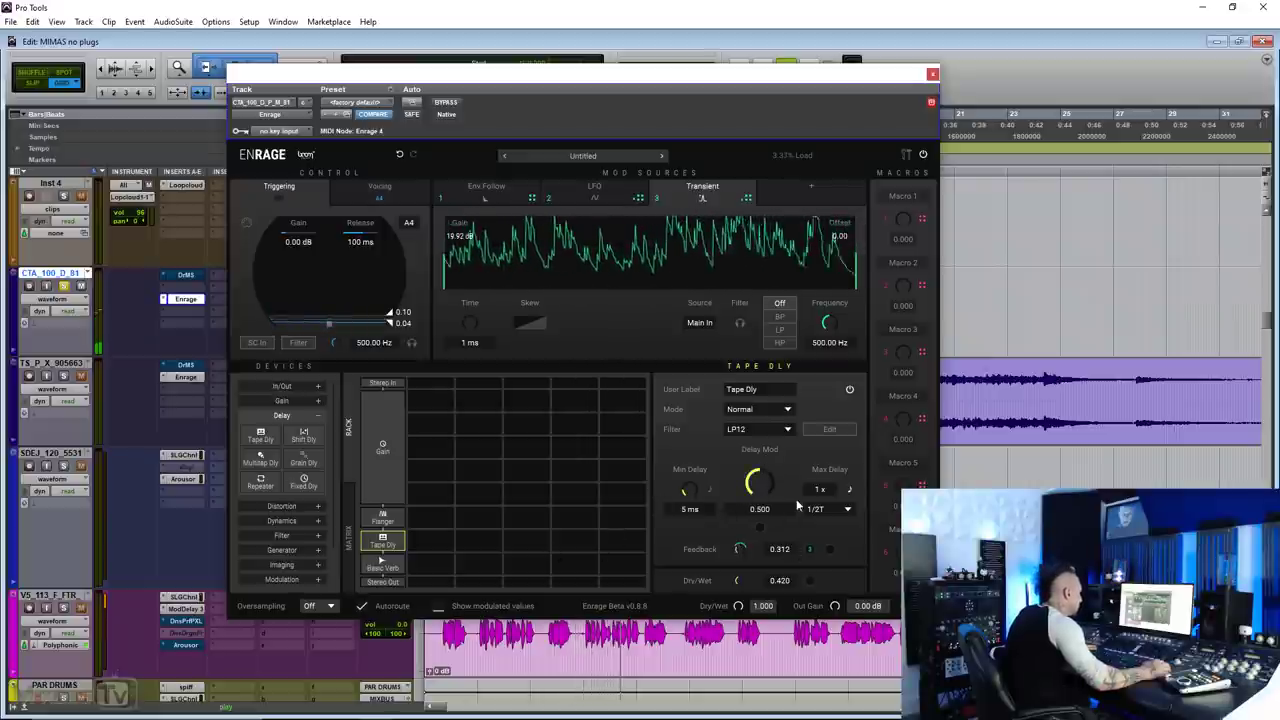
Switch the Tape Dly filter to HP12 and lower Dry/Wet to 0.208
click(757, 429)
click(767, 505)
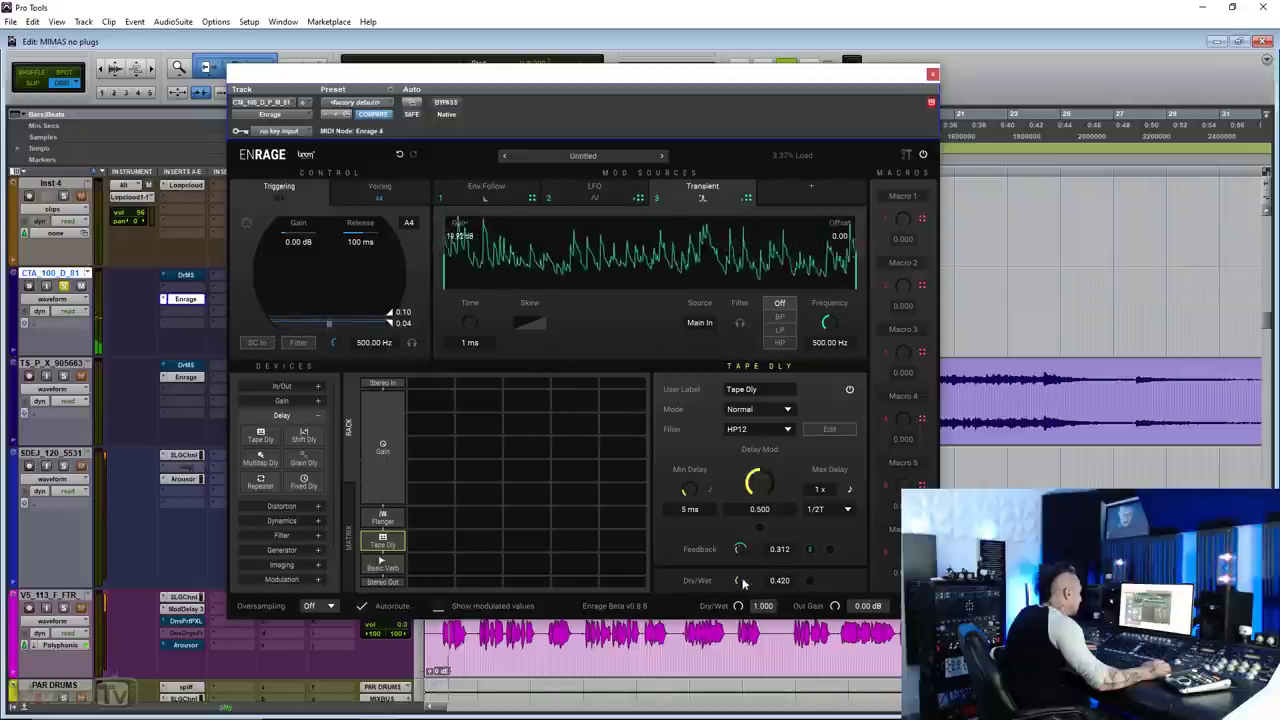
drag(736, 580, 737, 624)
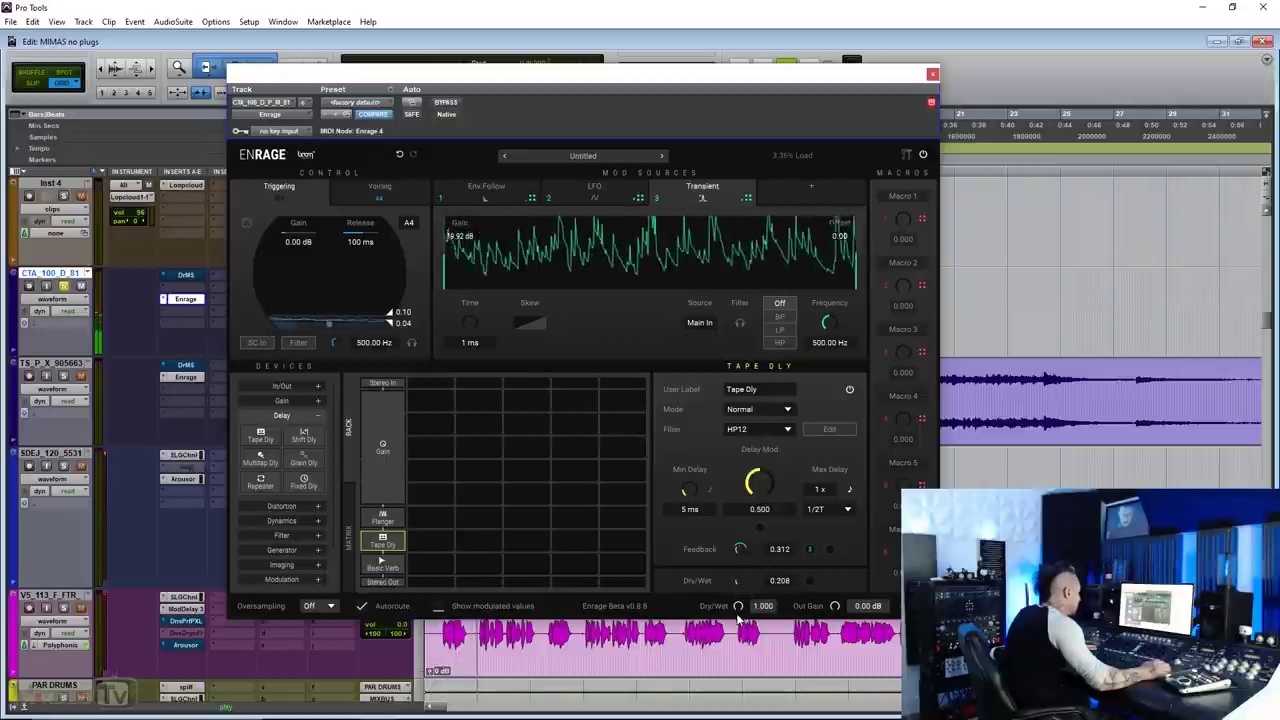
scroll(331, 558, down, 2)
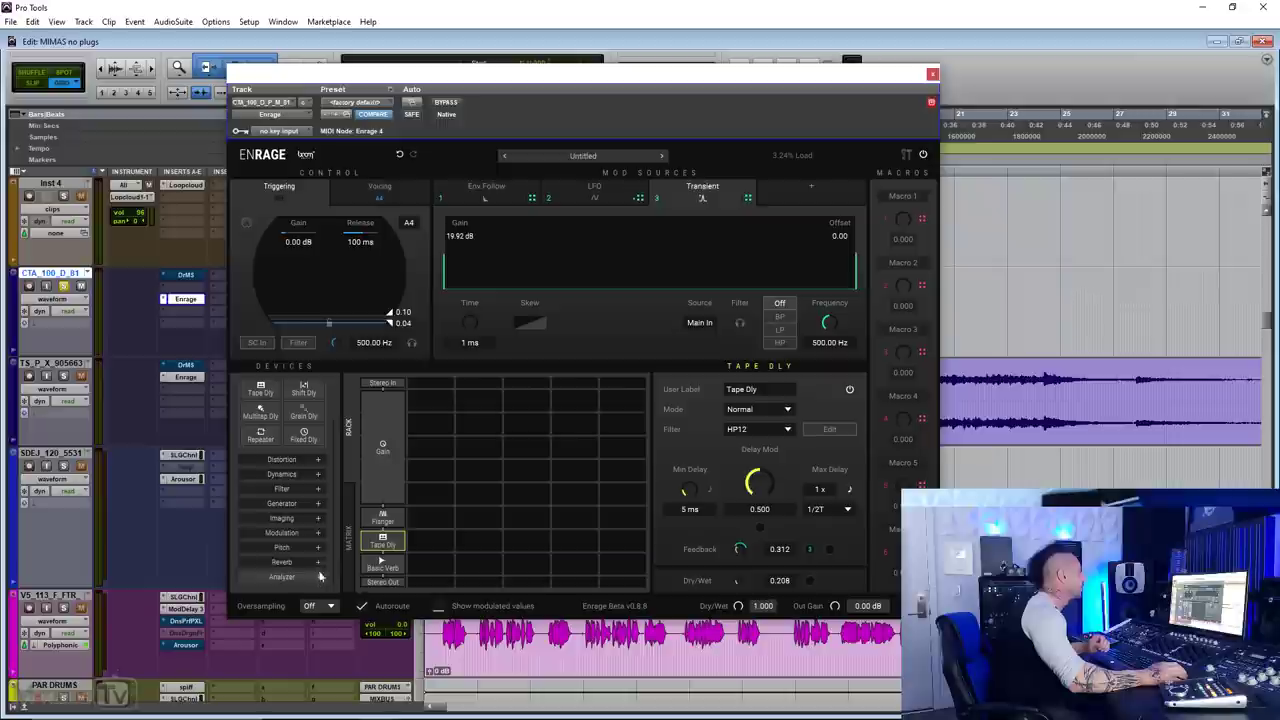
Add an Analyzer to the end of the chain and watch its spectrum during playback
click(318, 576)
drag(260, 568, 430, 581)
click(383, 568)
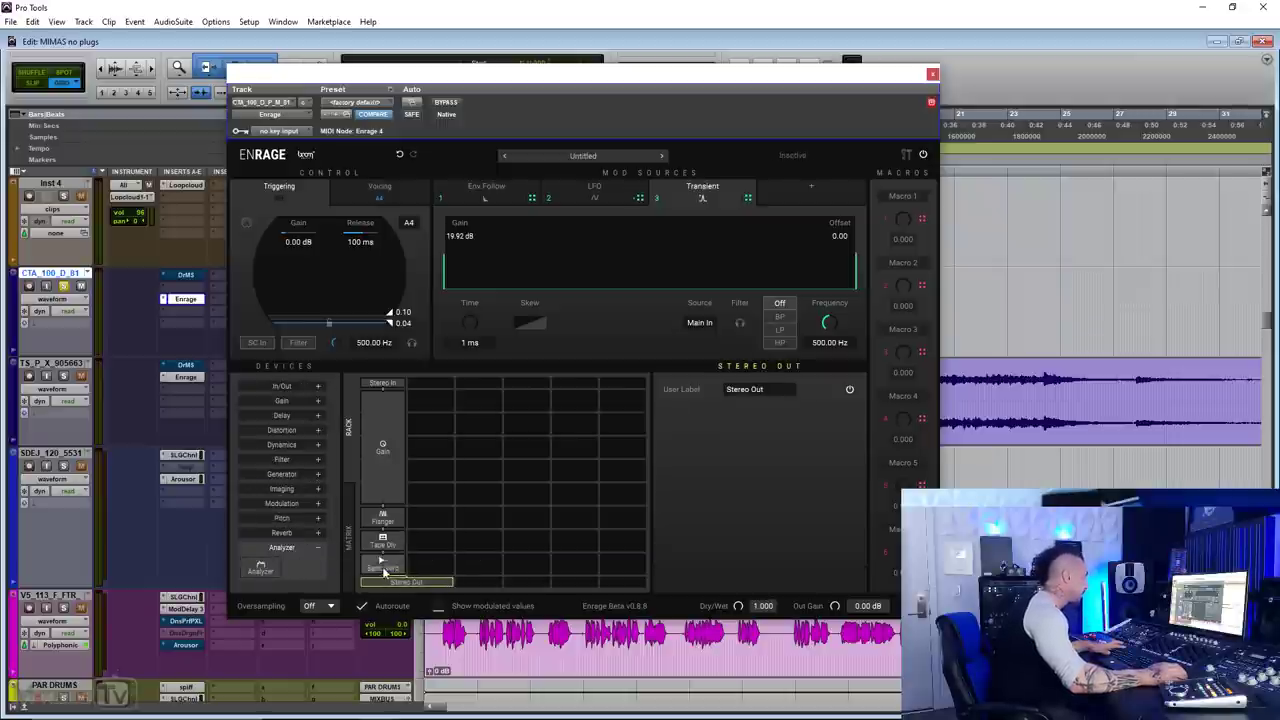
click(388, 478)
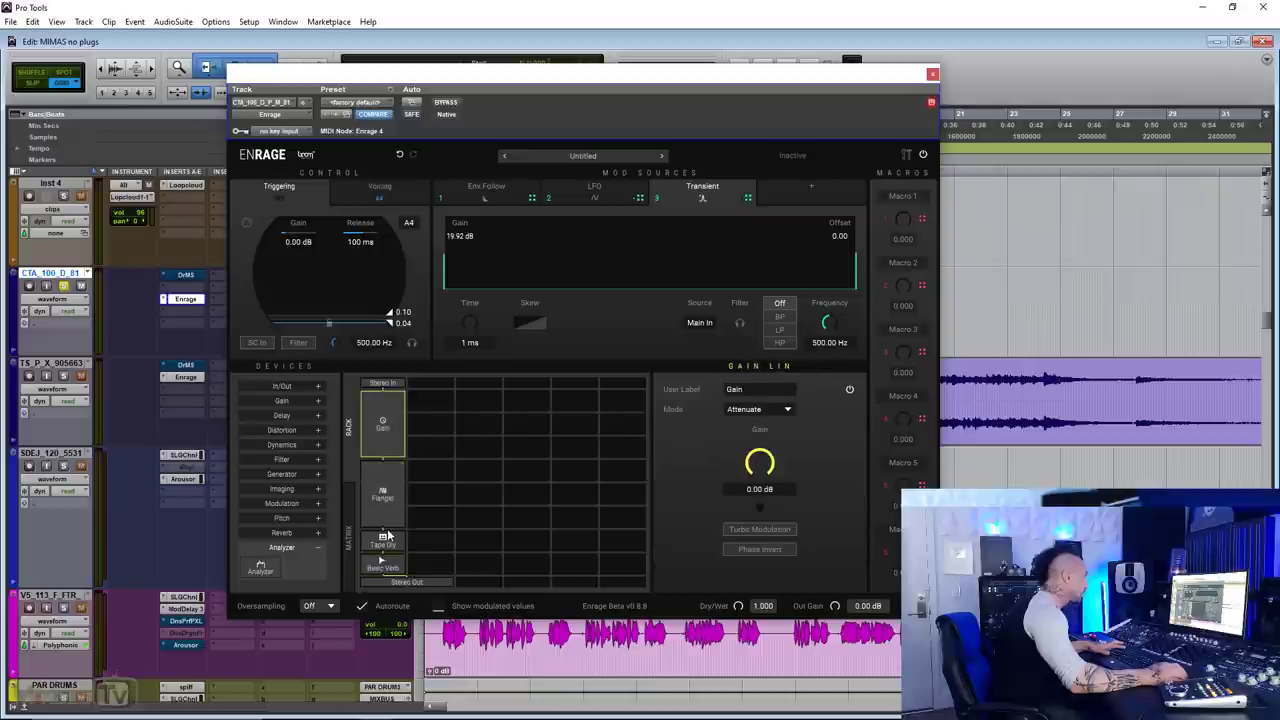
drag(388, 478, 388, 458)
click(389, 480)
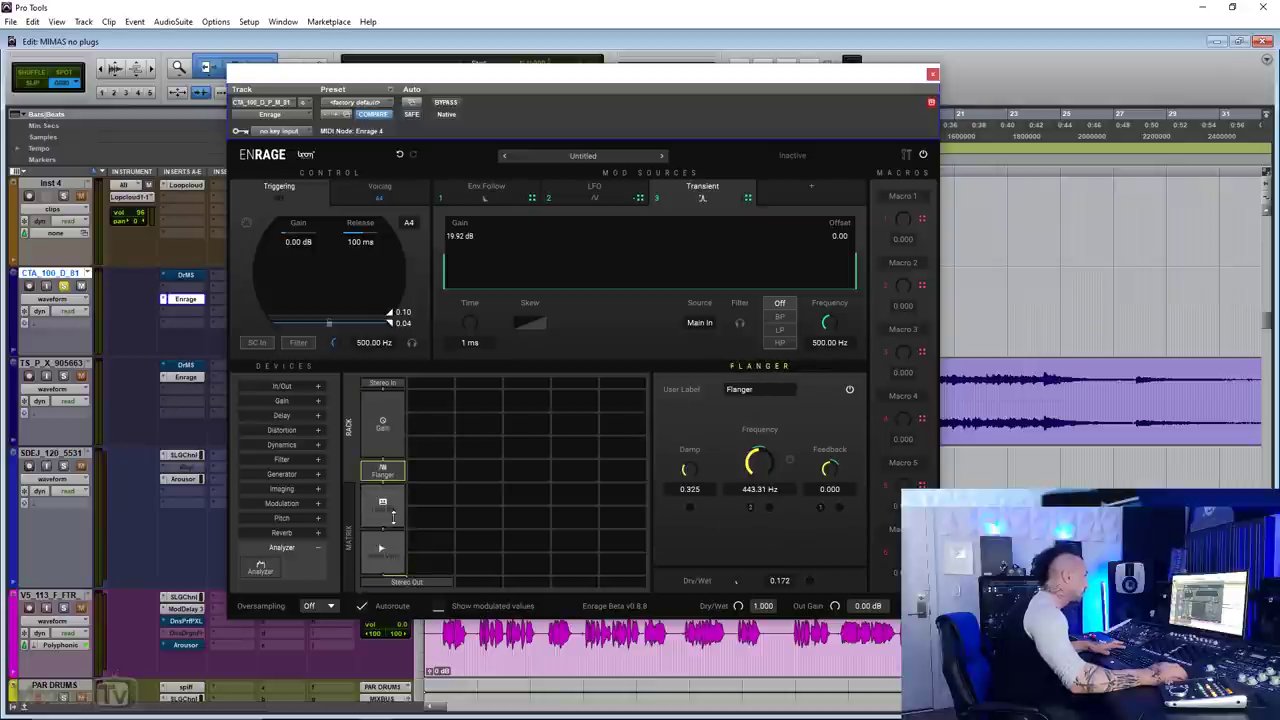
click(393, 515)
click(380, 565)
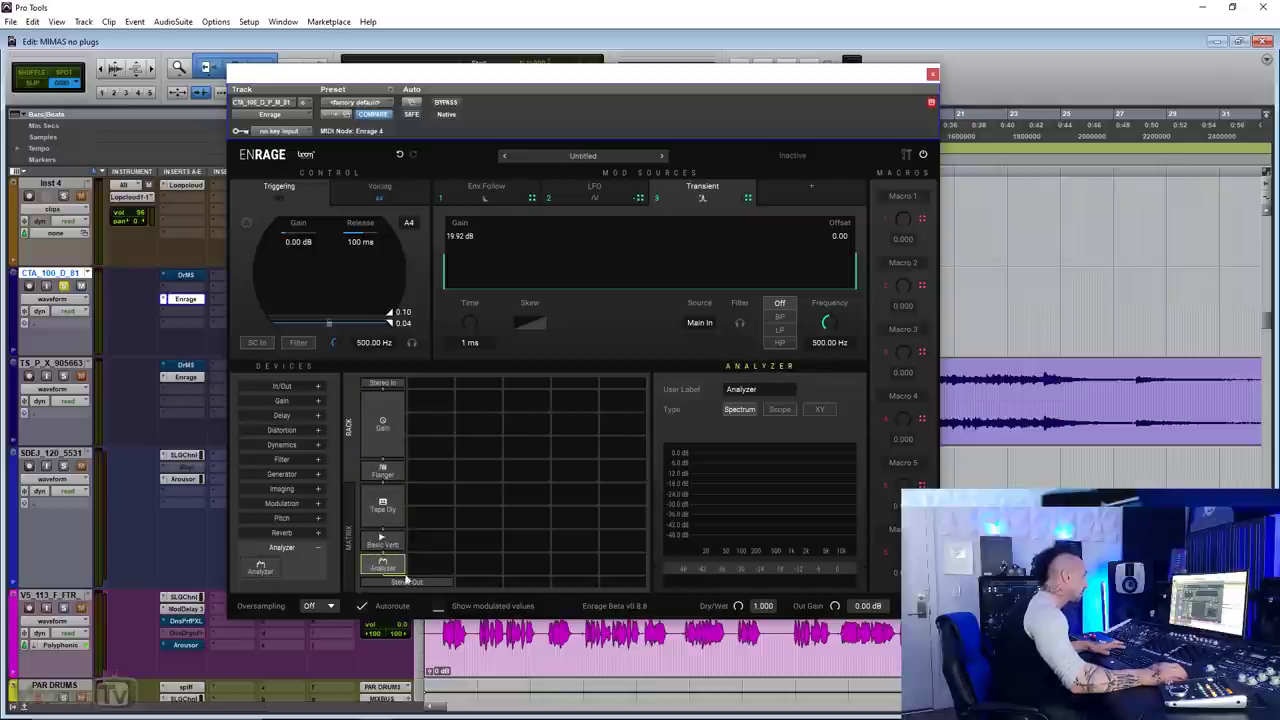
key(space)
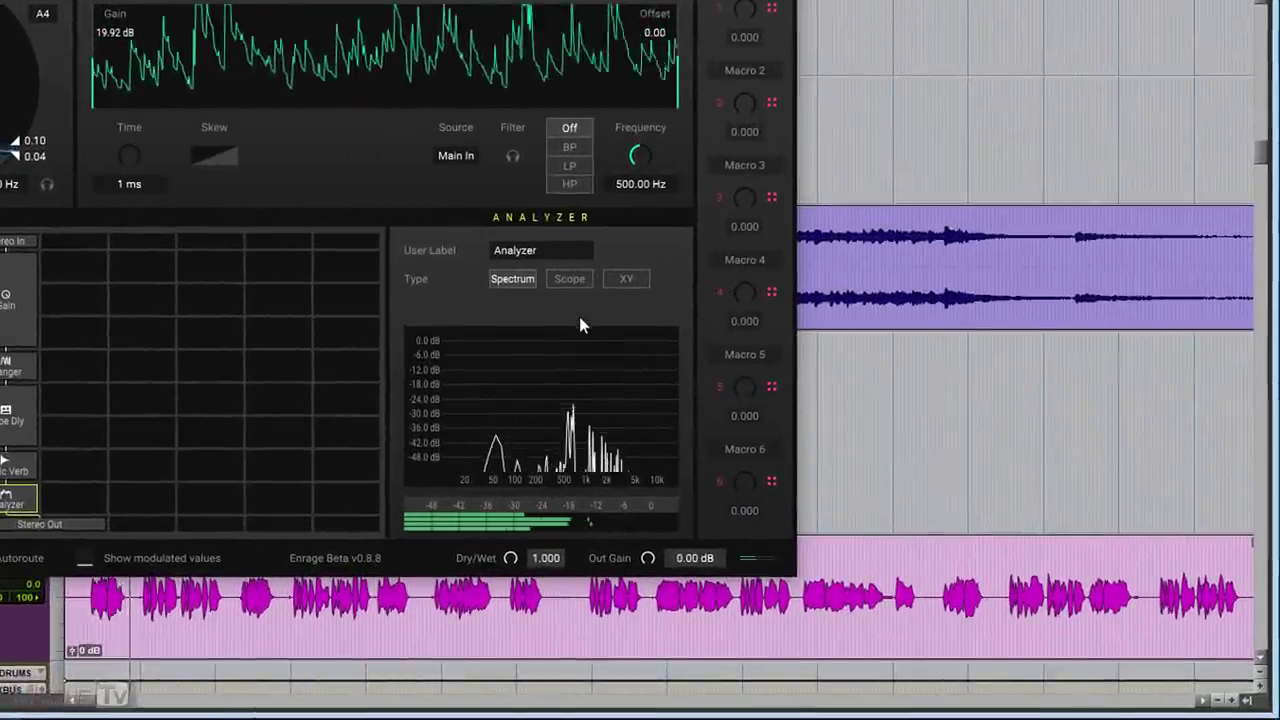
key(space)
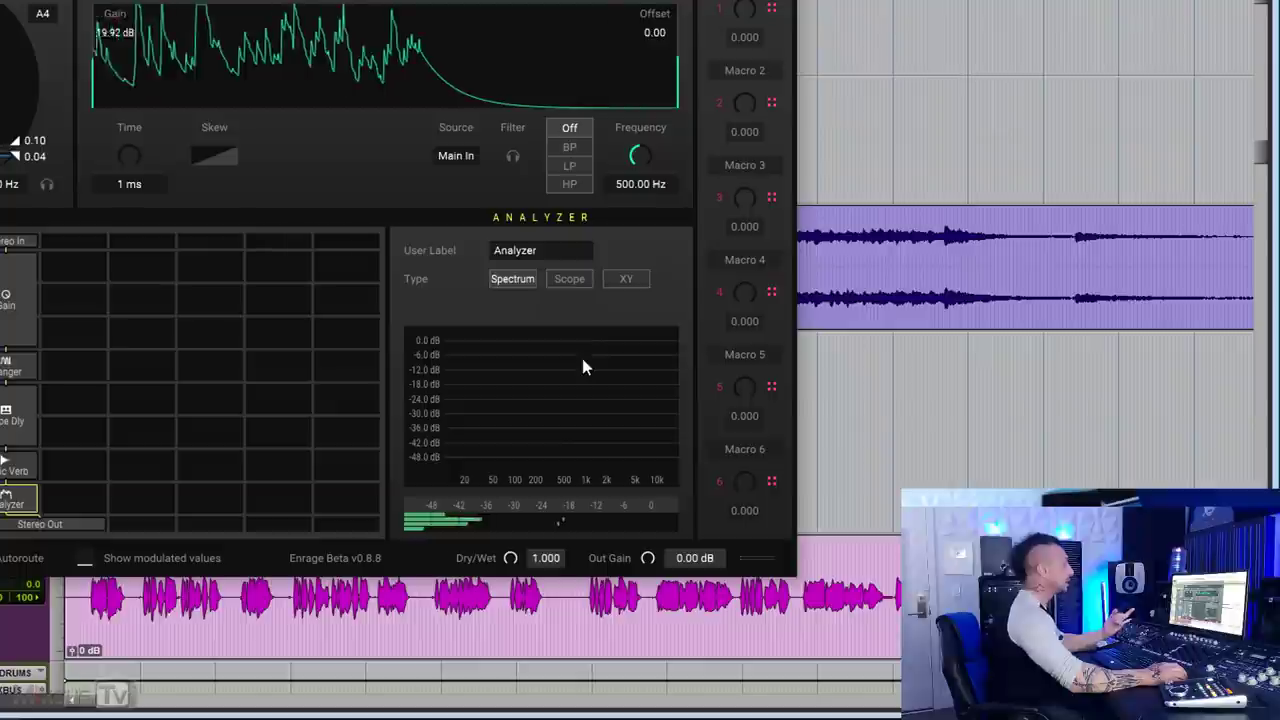
Switch the Analyzer to Scope, then XY, and move it just after the Flanger
click(572, 280)
key(space)
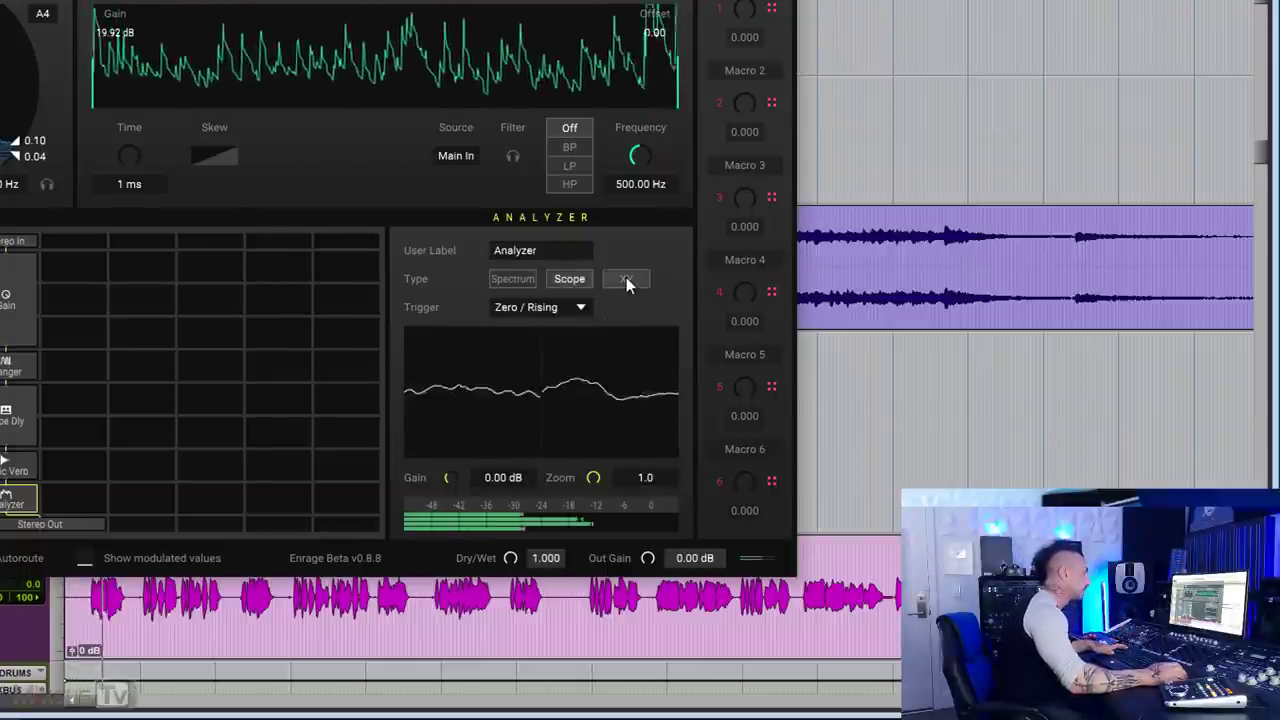
click(626, 281)
key(space)
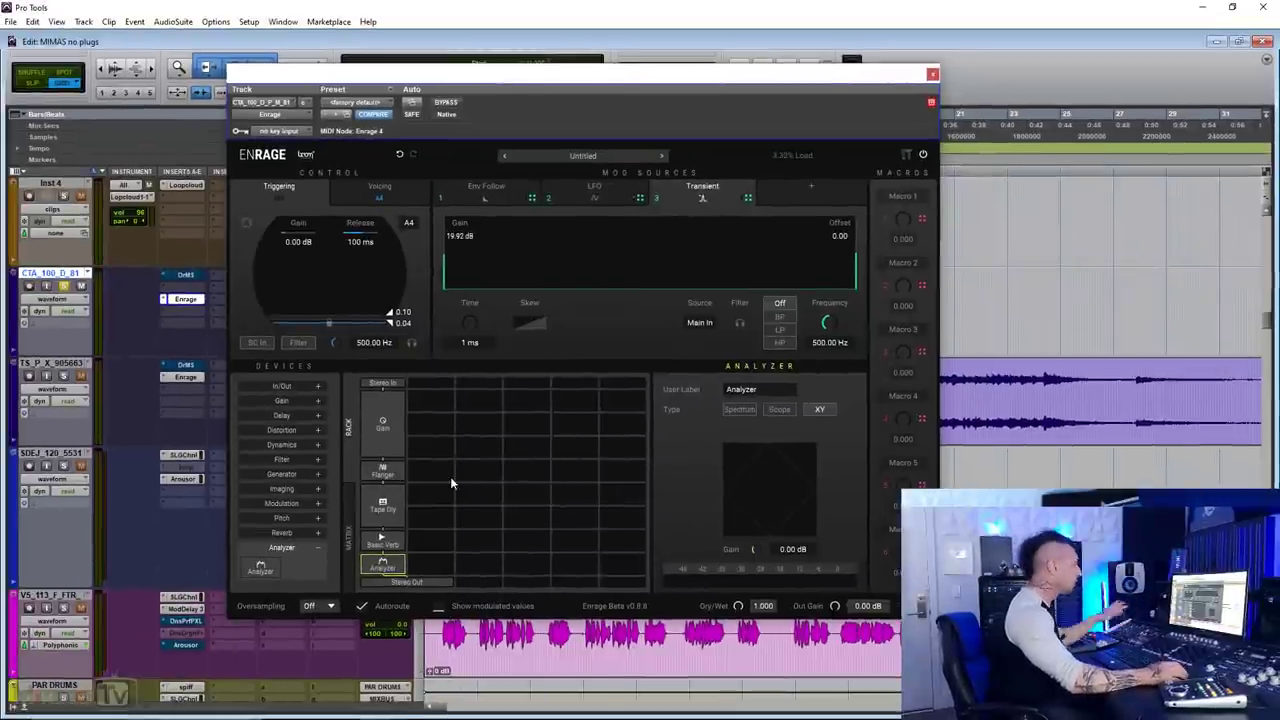
drag(392, 567, 383, 500)
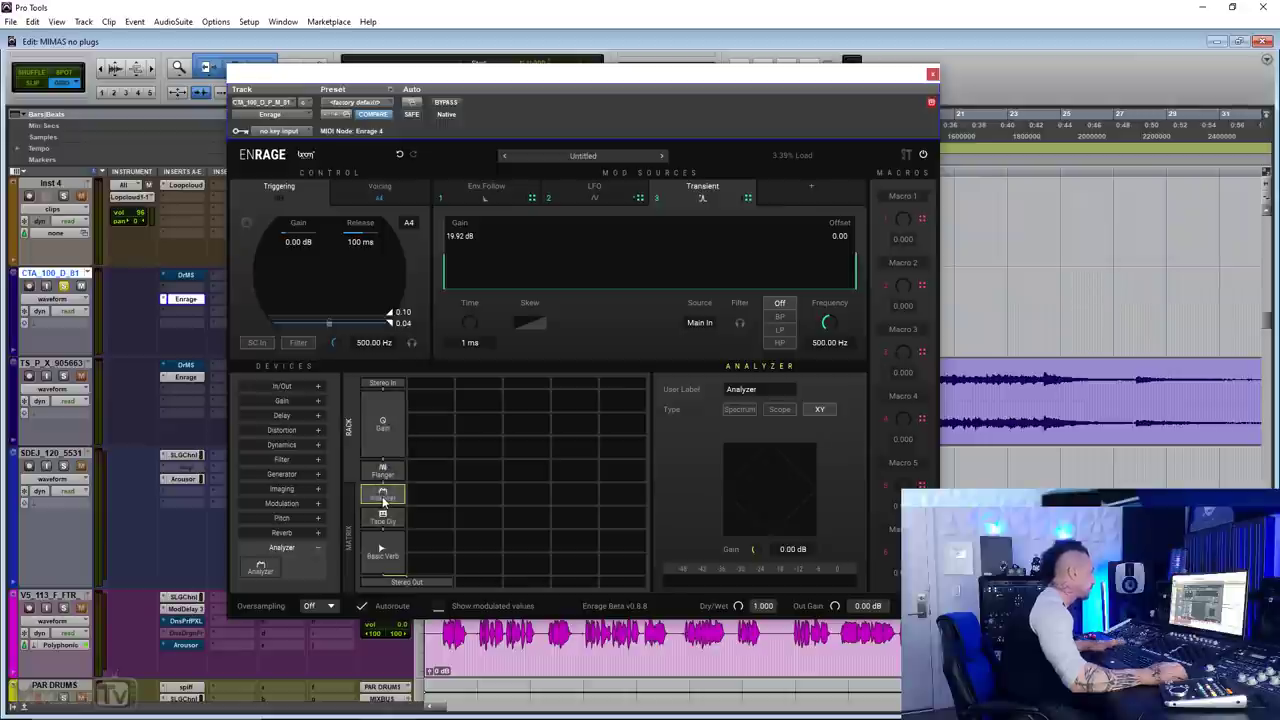
key(space)
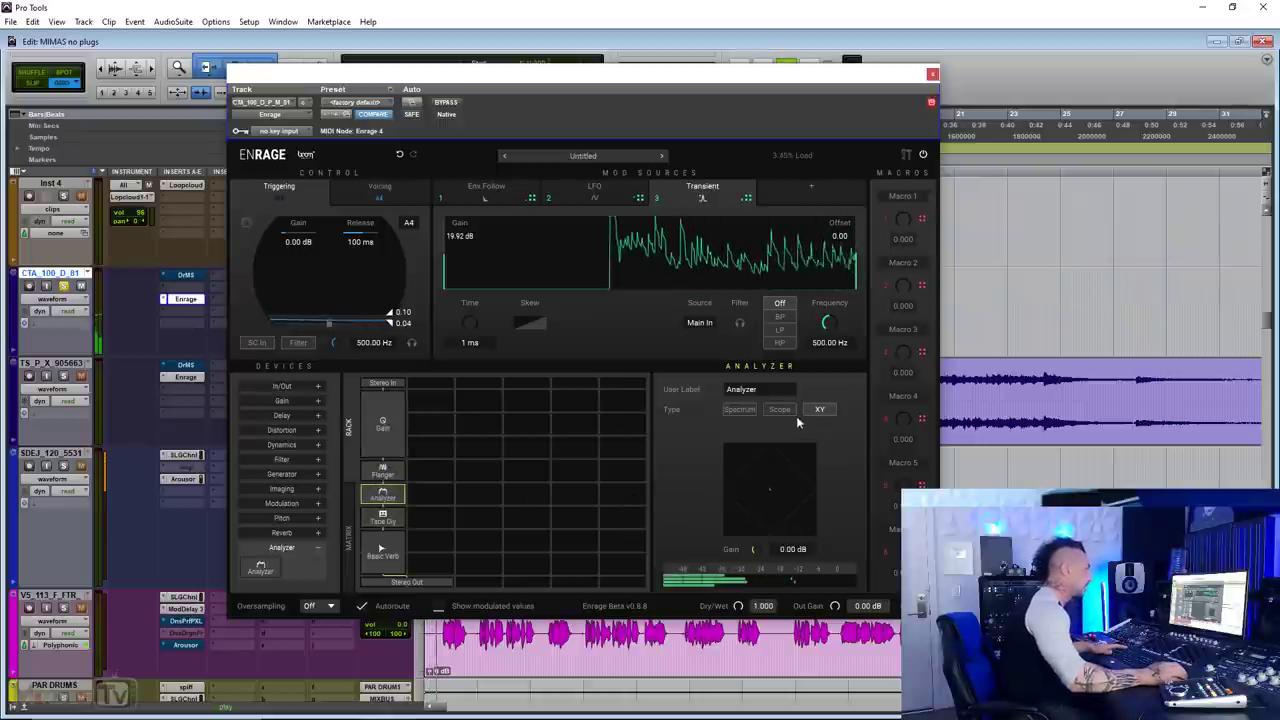
Return the Analyzer to spectrum view and move it to the end, after Basic Verb
click(782, 407)
click(800, 195)
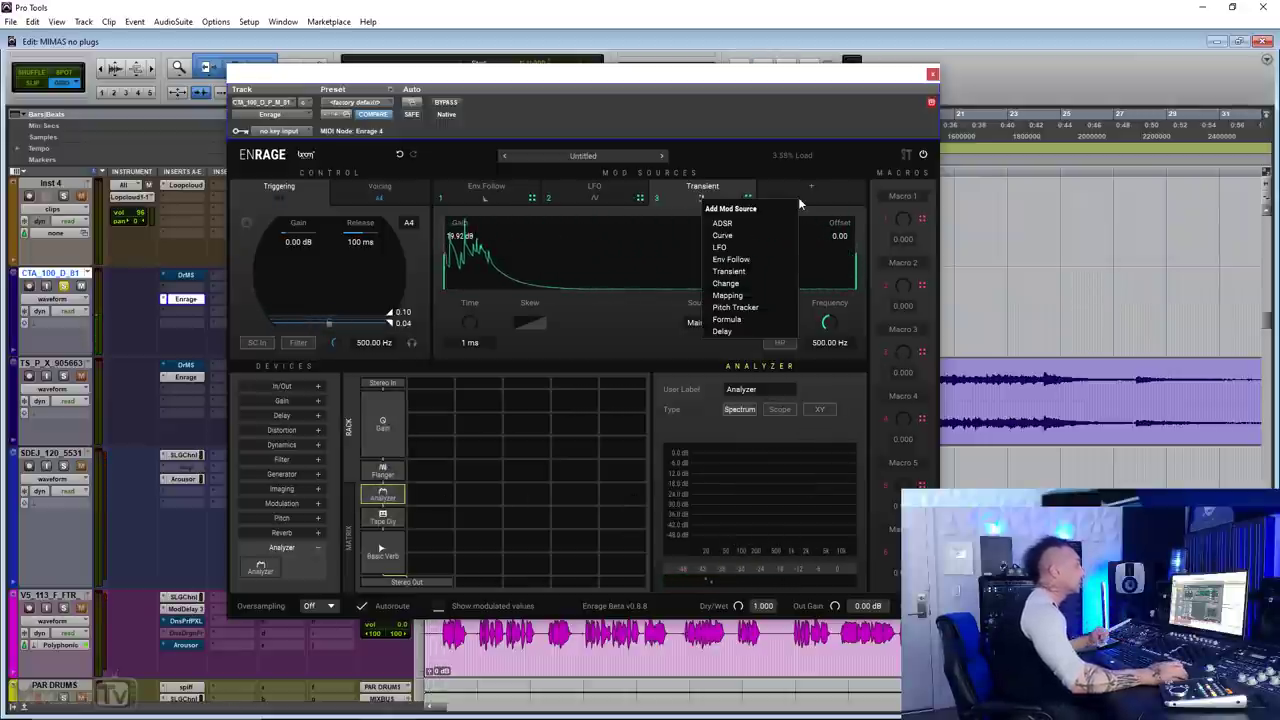
click(790, 193)
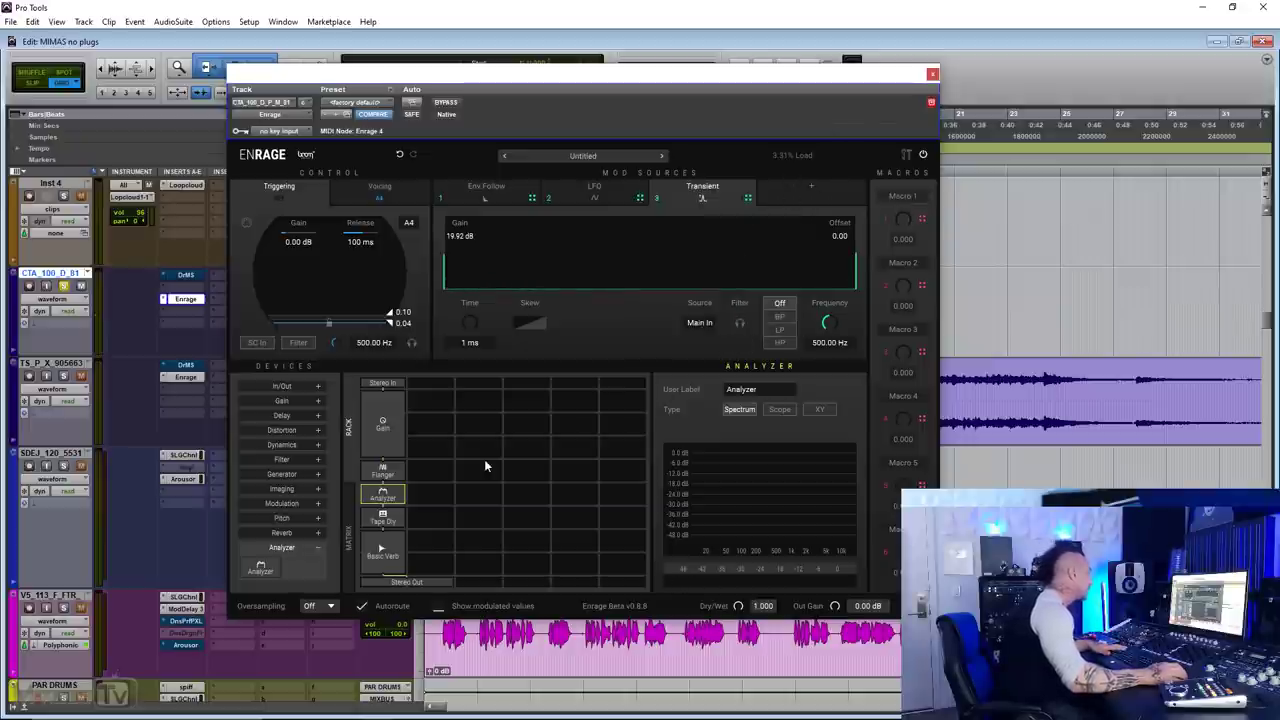
drag(383, 503, 383, 566)
click(383, 484)
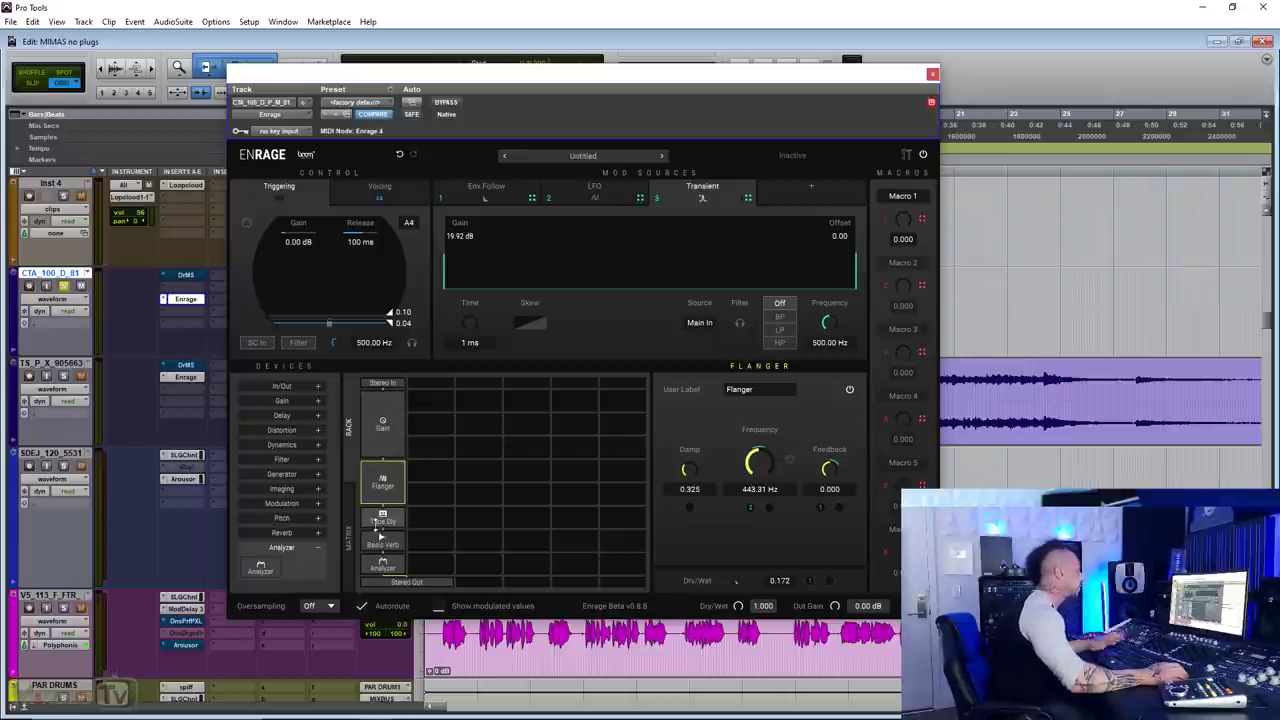
Play the track and sweep Macro 1 up to 1.000 with the Flanger shown
click(382, 542)
key(space)
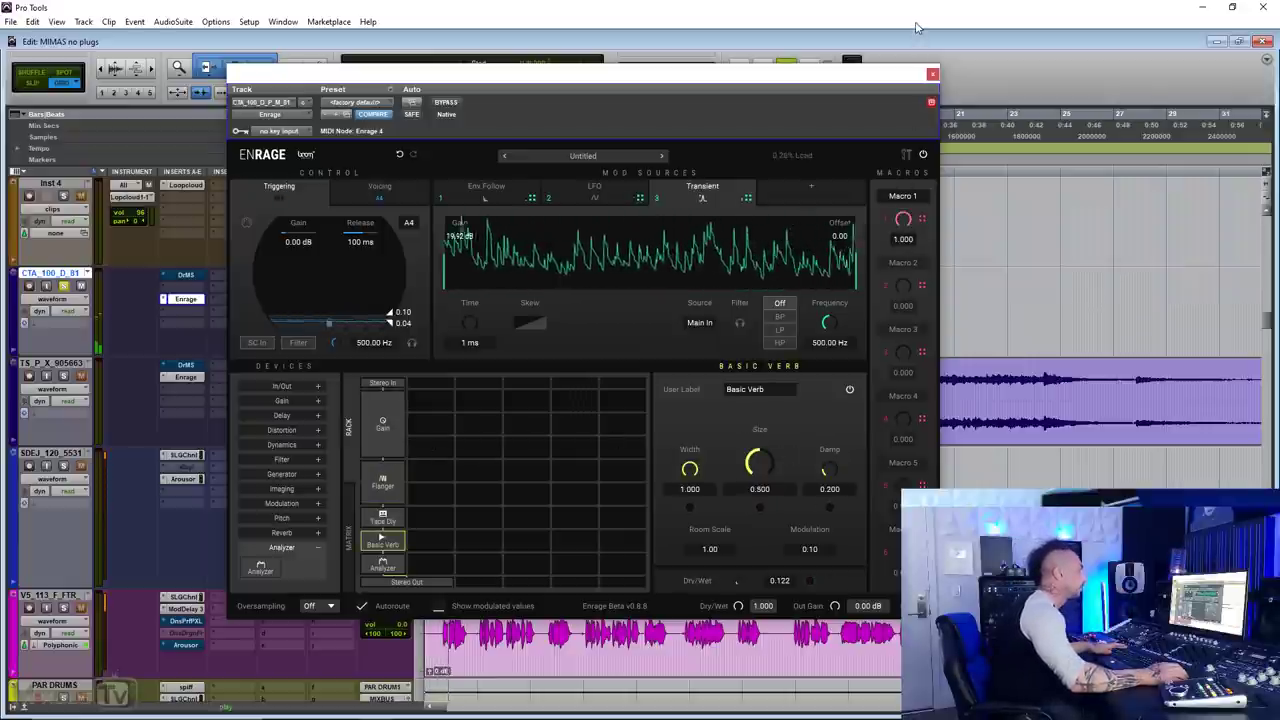
click(371, 488)
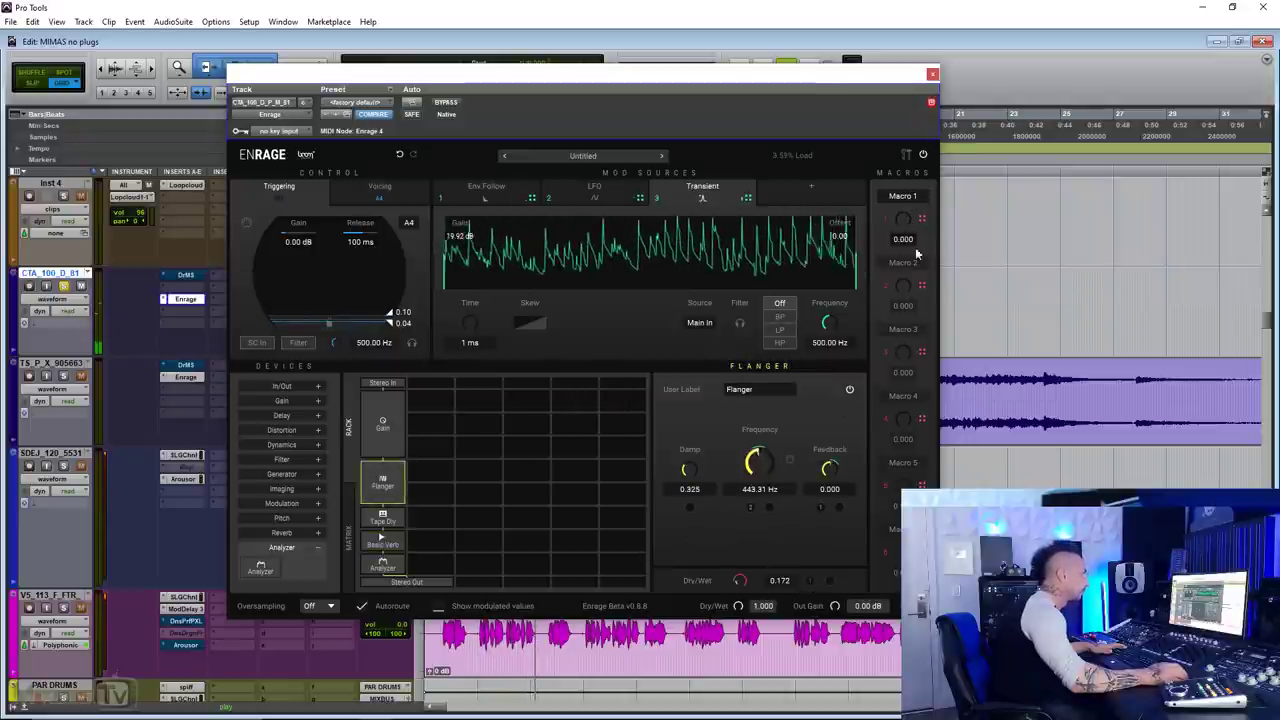
drag(916, 255, 909, 44)
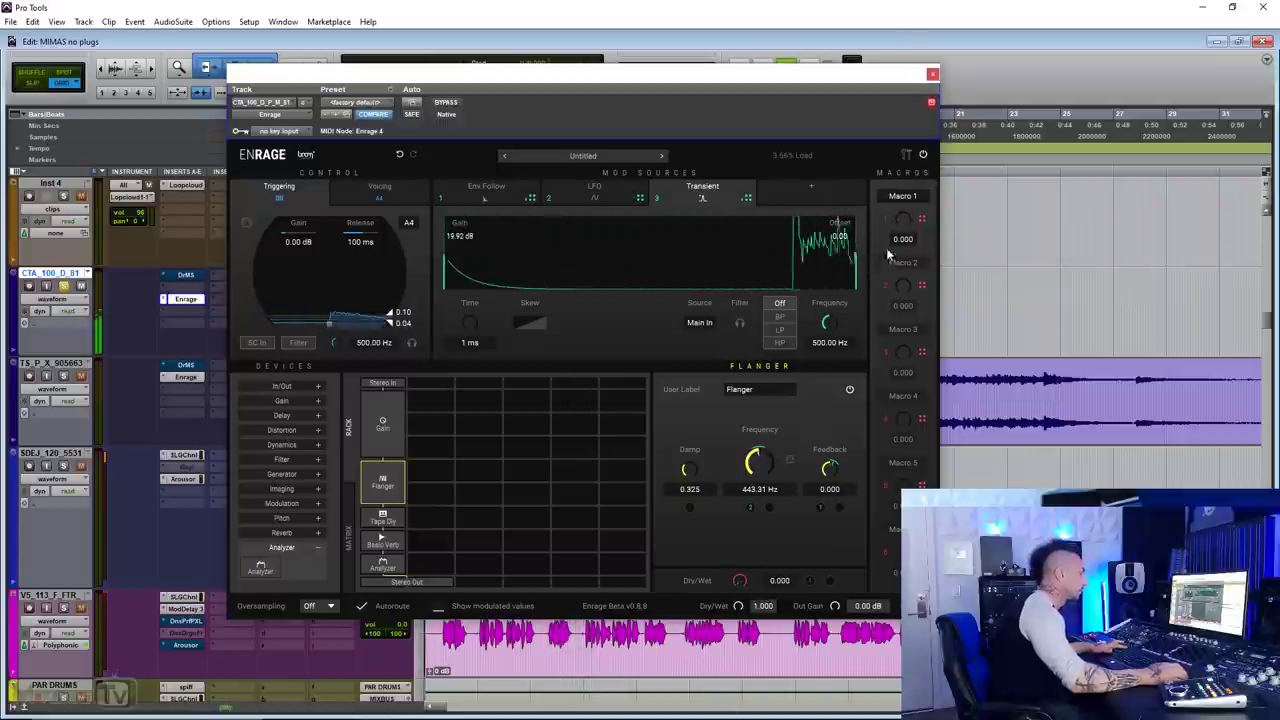
drag(904, 217, 905, 260)
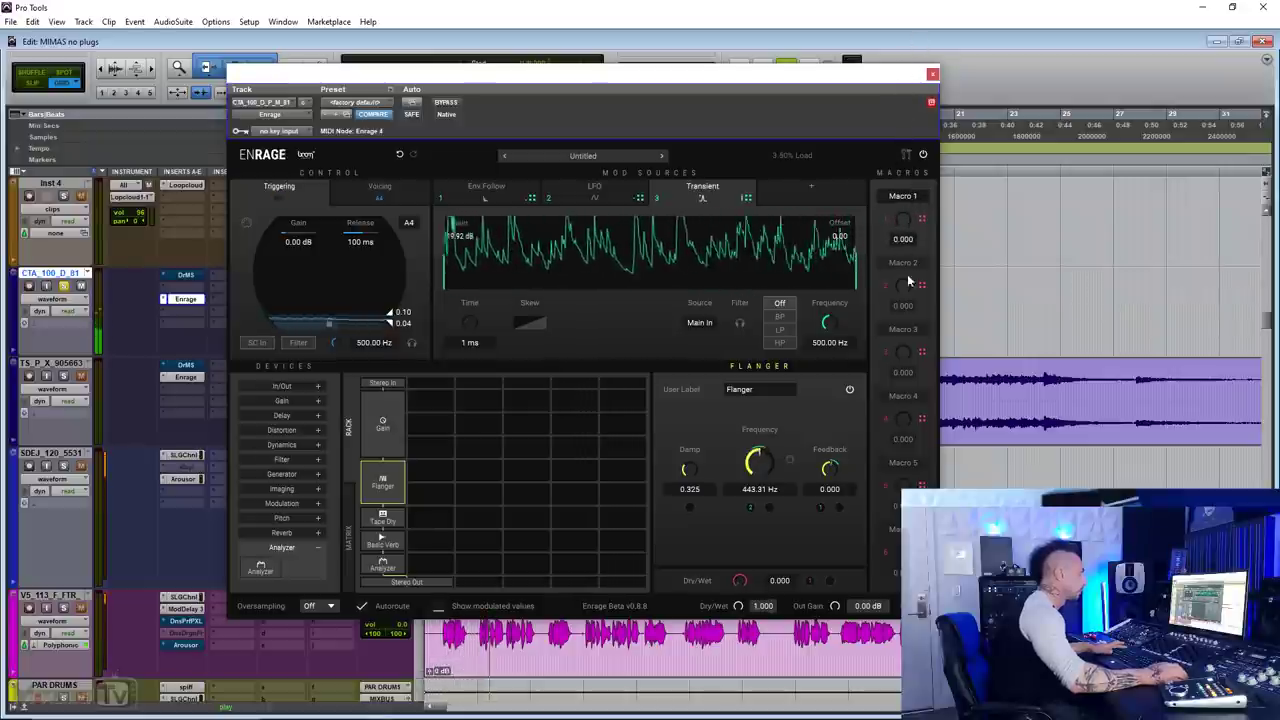
Modulate the Tape Dly's Dry/Wet, then raise Macro 1 and lower Macro 2 while playing
click(380, 519)
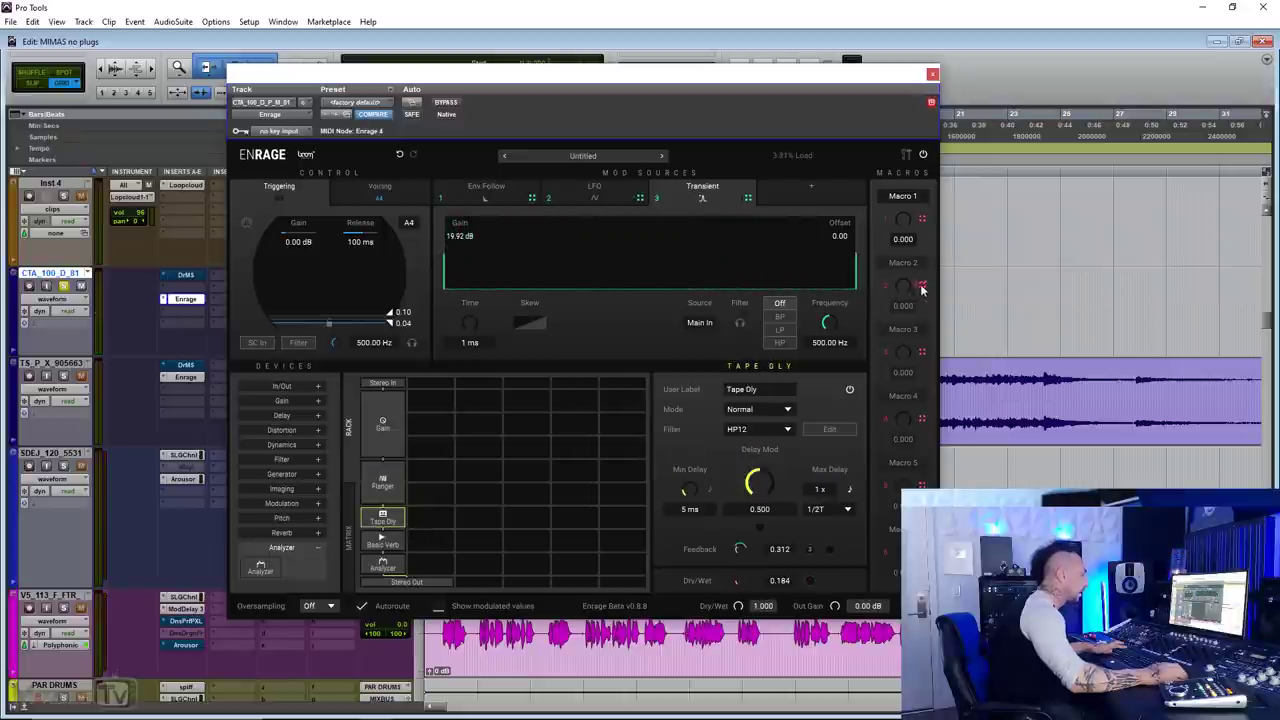
click(809, 580)
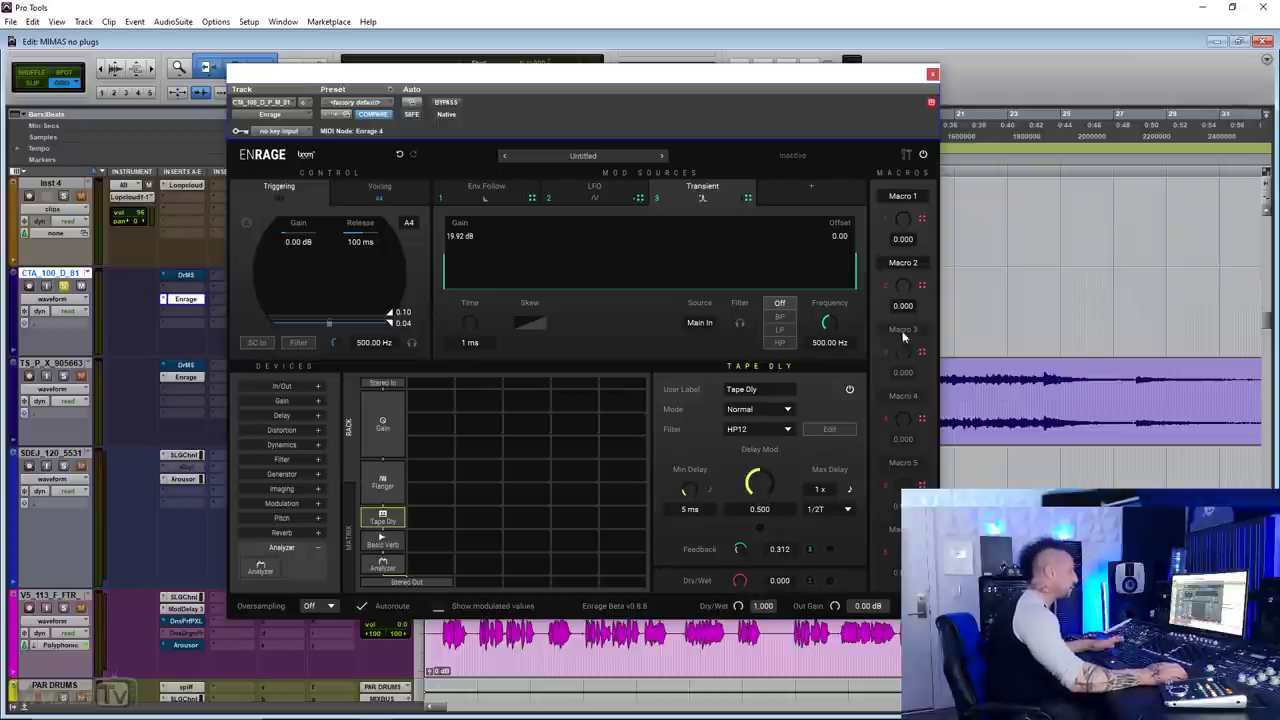
key(space)
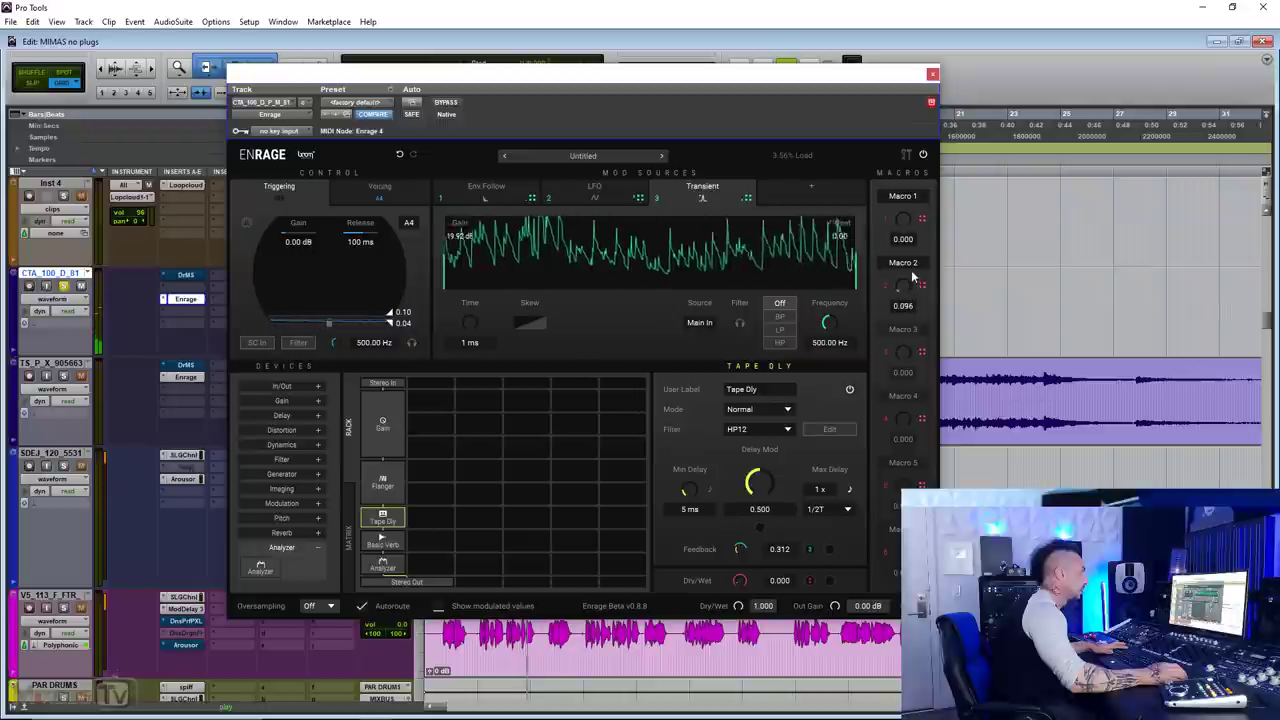
drag(910, 236, 900, 127)
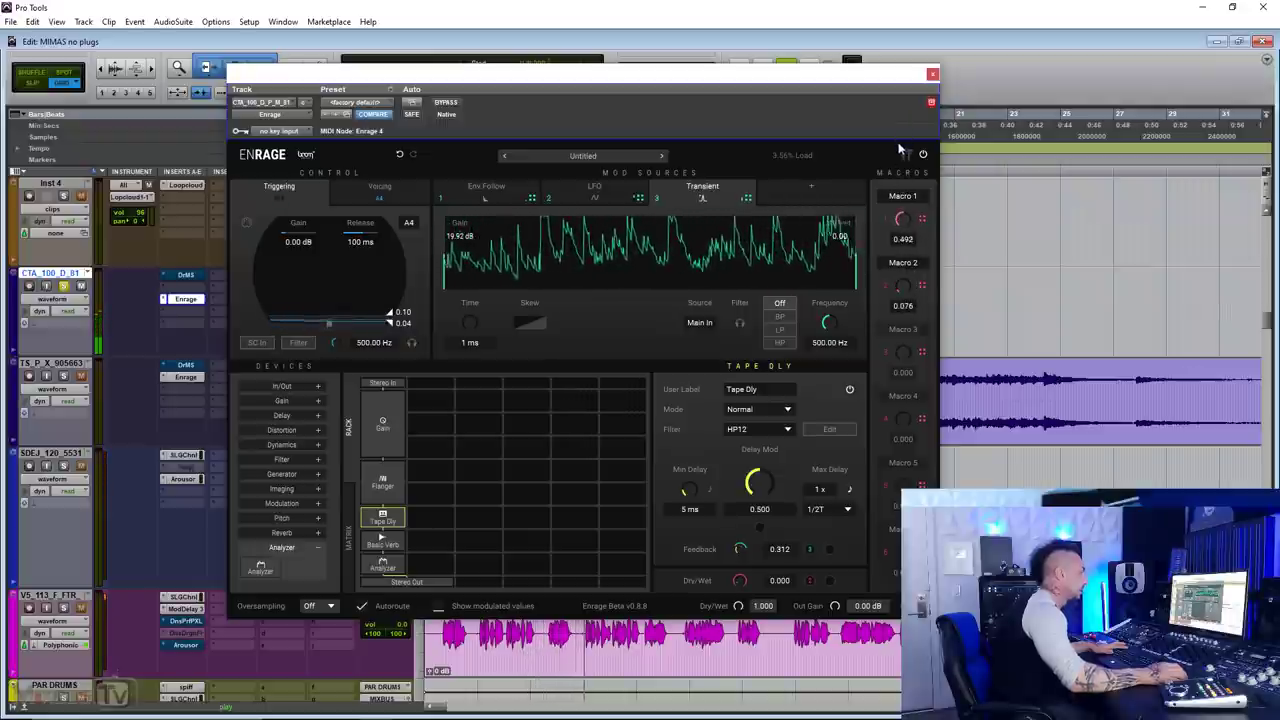
drag(905, 272, 907, 296)
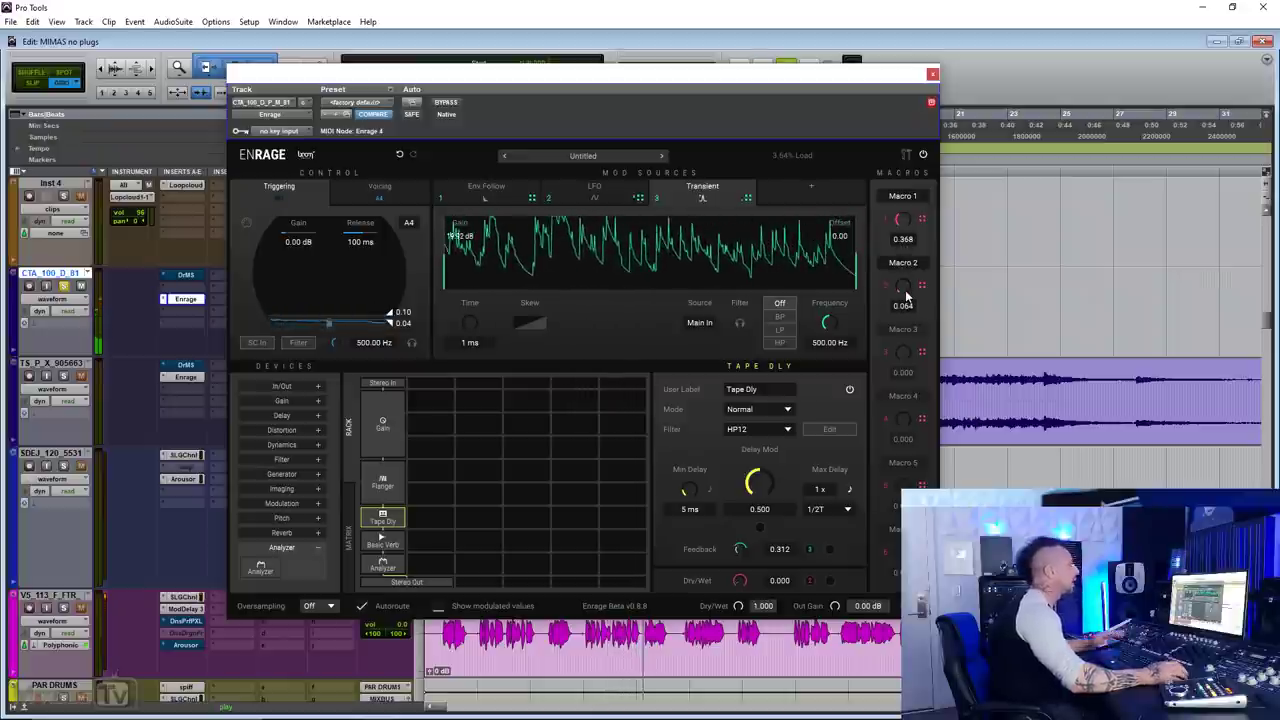
click(282, 459)
Insert a Multi Filter above the Flanger at 16000 Hz cutoff and sweep Macro 3 while playing
mouse_move(375, 468)
mouse_down()
mouse_move(385, 440)
mouse_move(386, 470)
mouse_up()
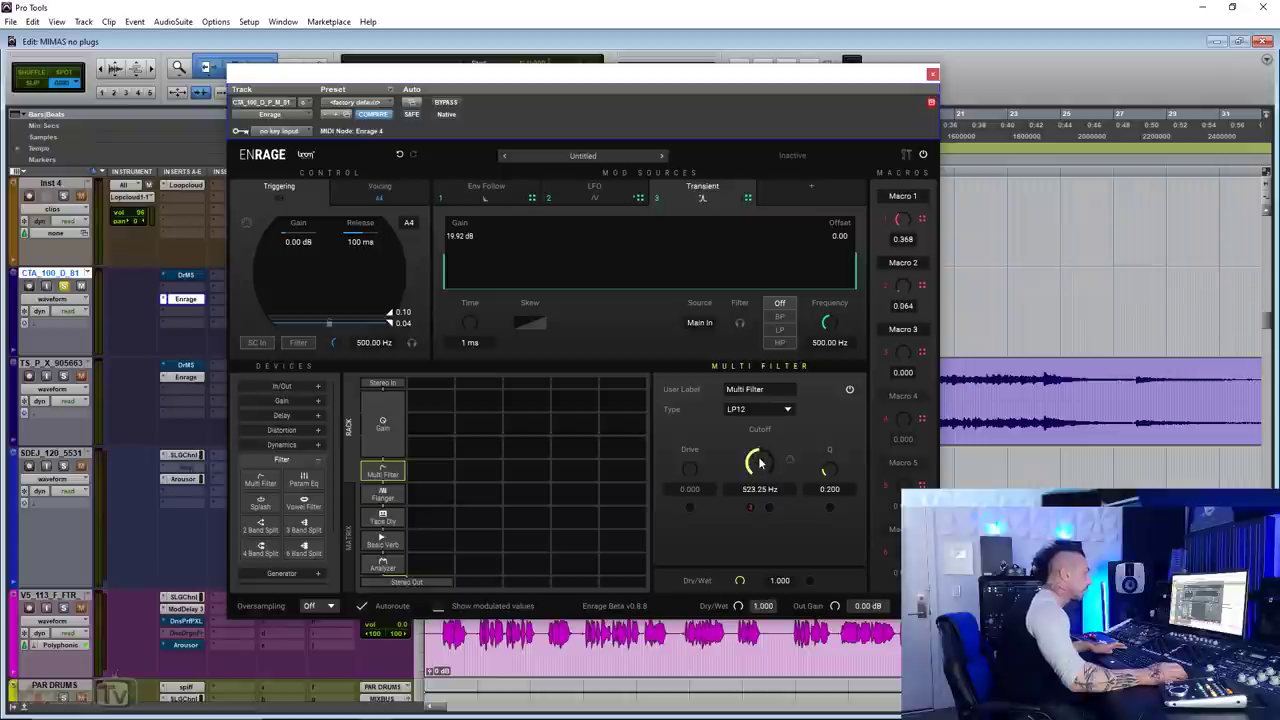
drag(760, 461, 780, 380)
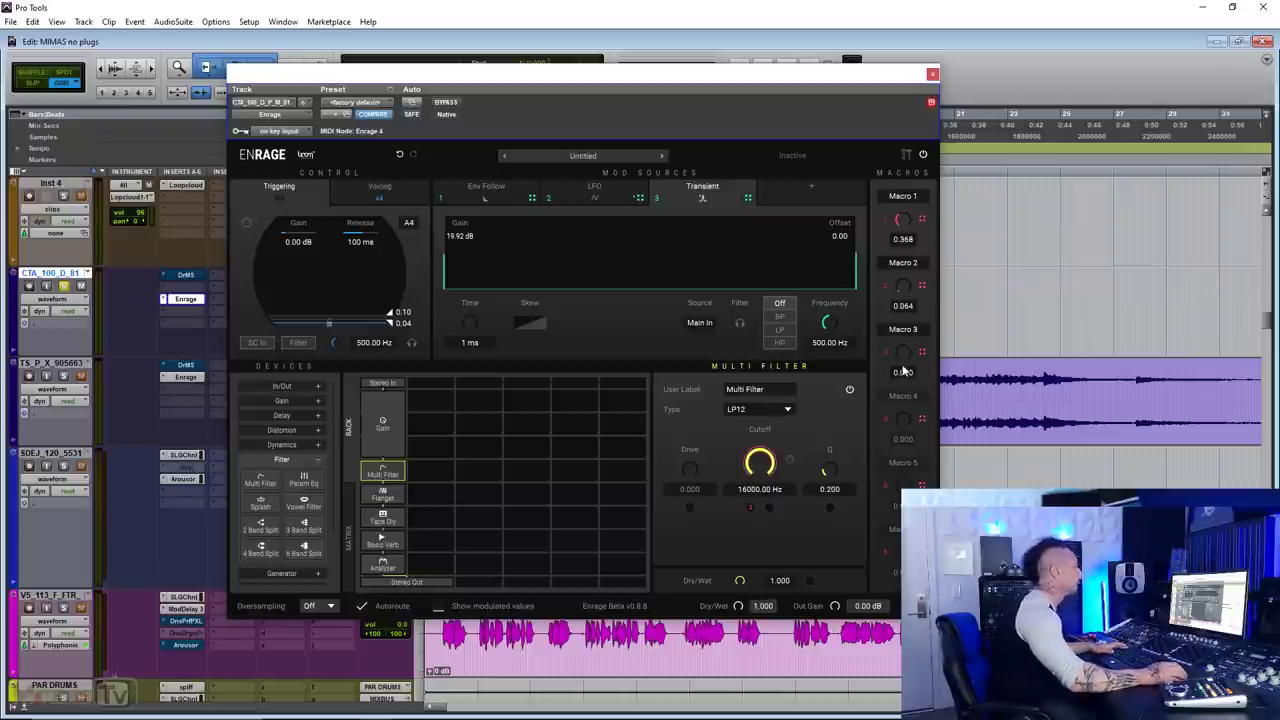
key(space)
drag(903, 373, 910, 272)
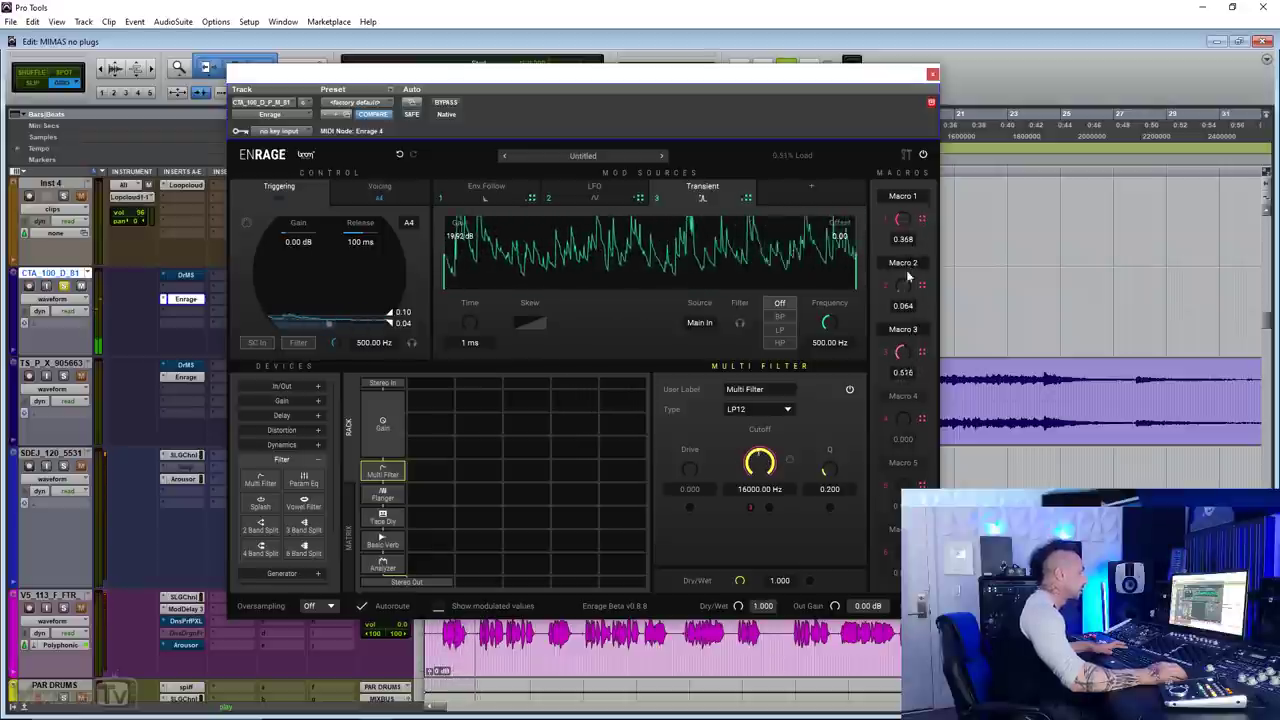
drag(903, 352, 906, 294)
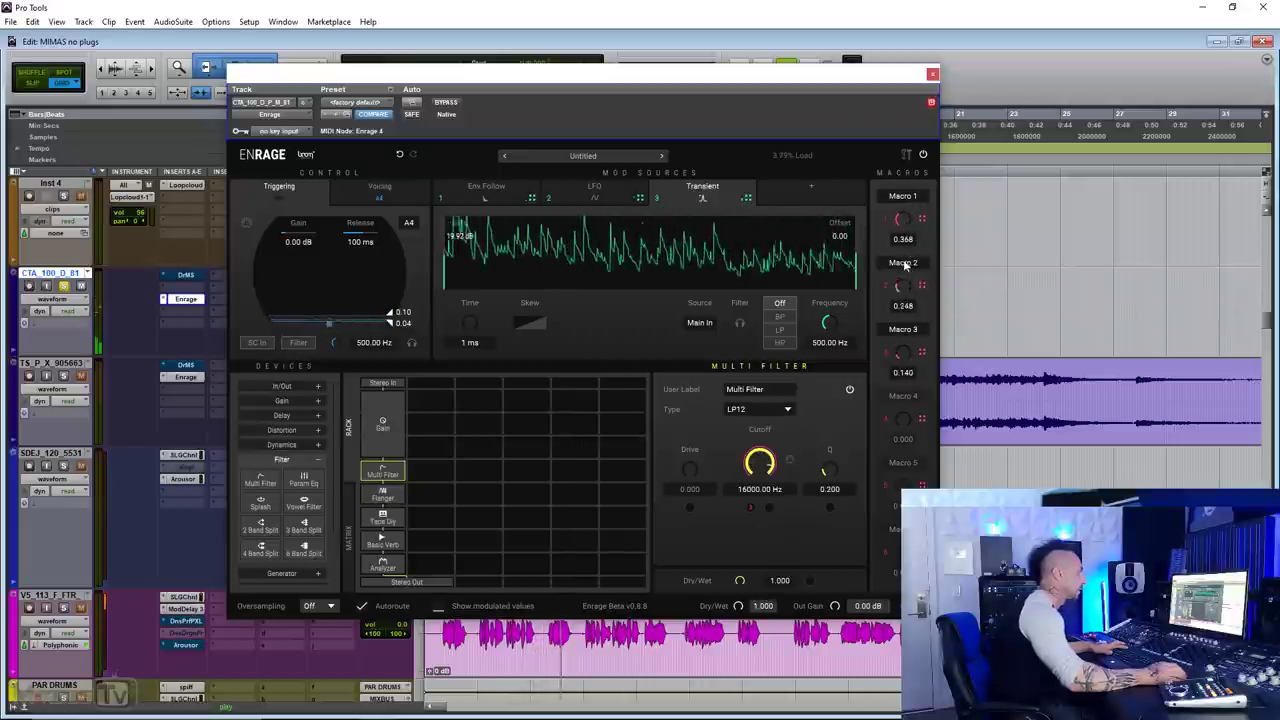
key(space)
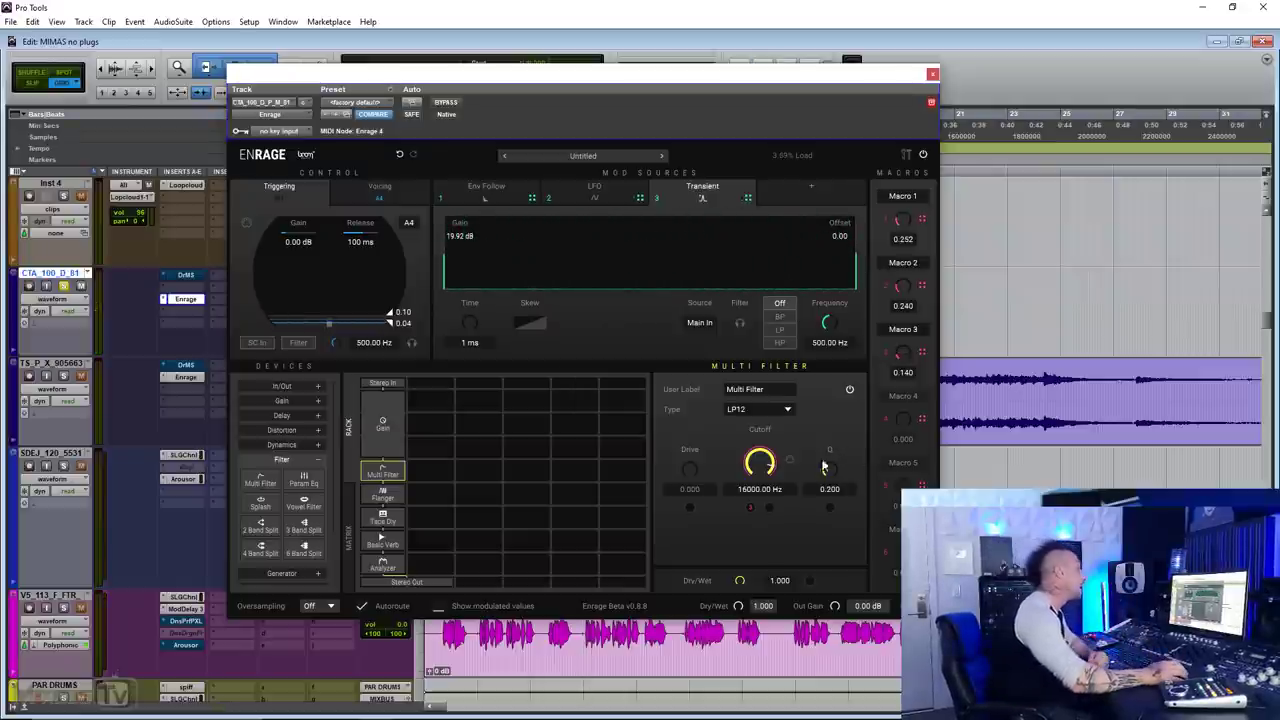
drag(747, 78, 578, 48)
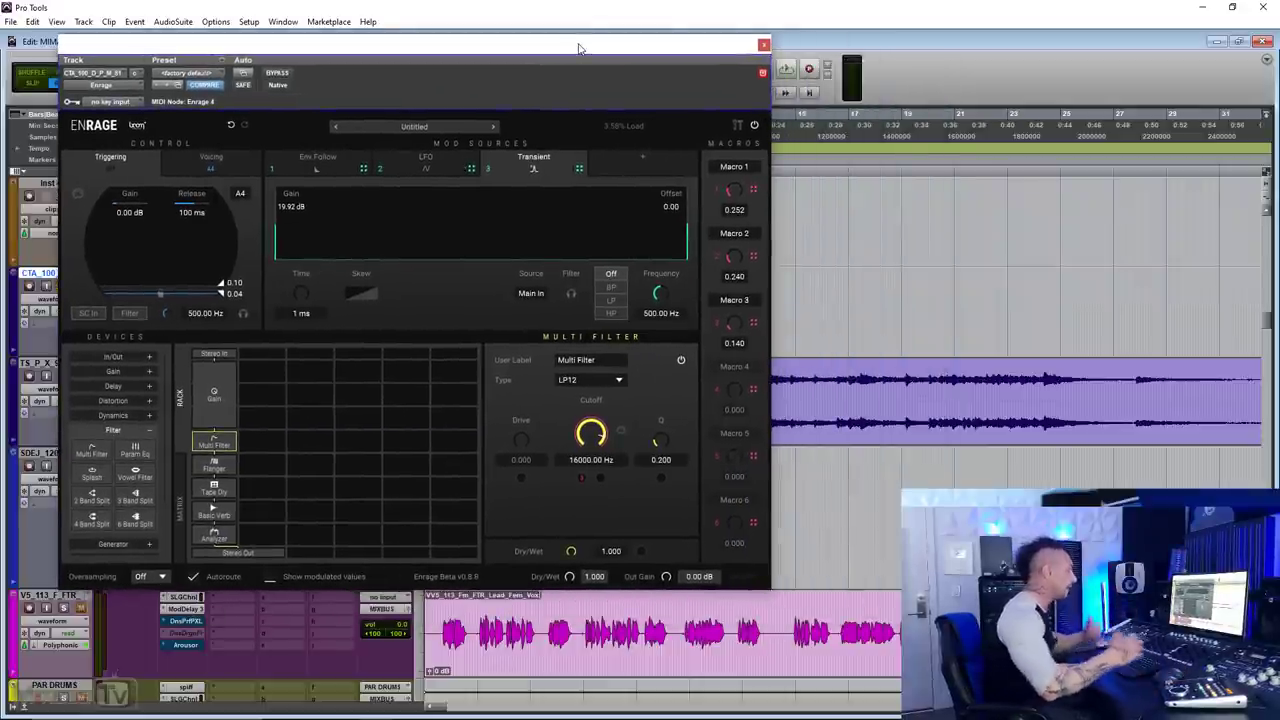
Close Enrage, scroll to the lead vocals and solo LEADVOCALDR1
click(146, 415)
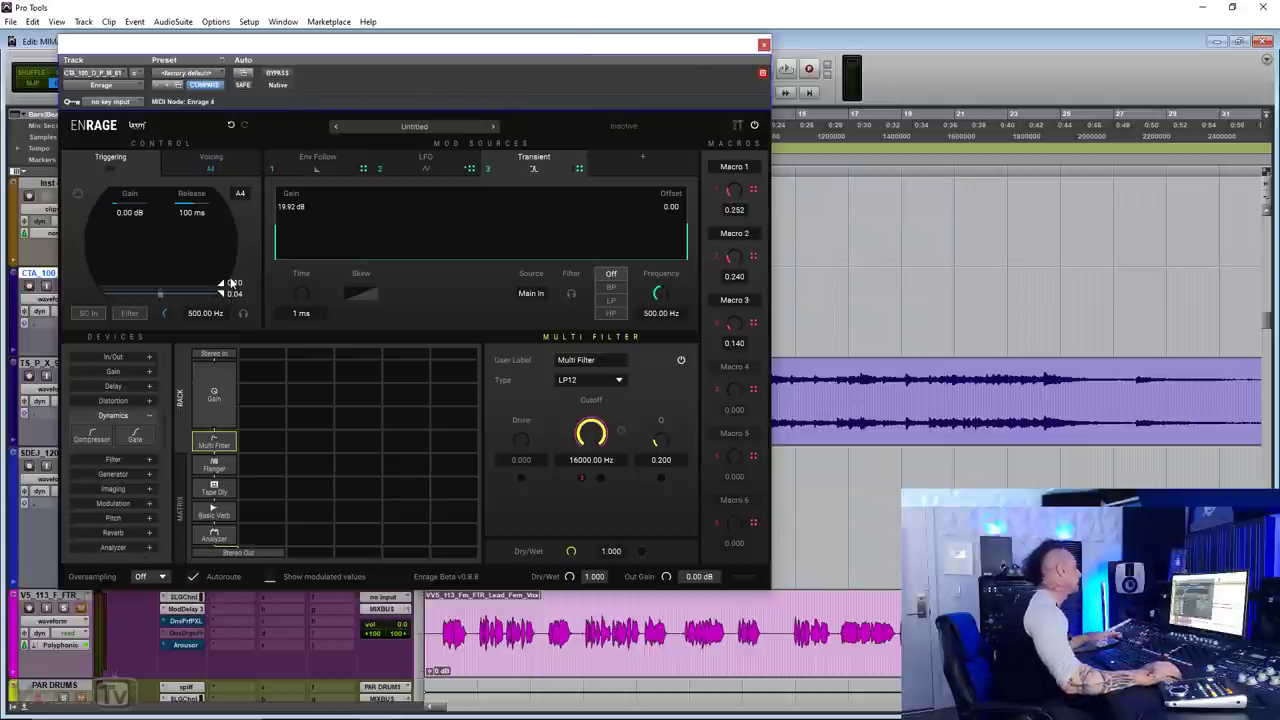
click(763, 44)
scroll(840, 400, down, 10)
scroll(435, 364, down, 15)
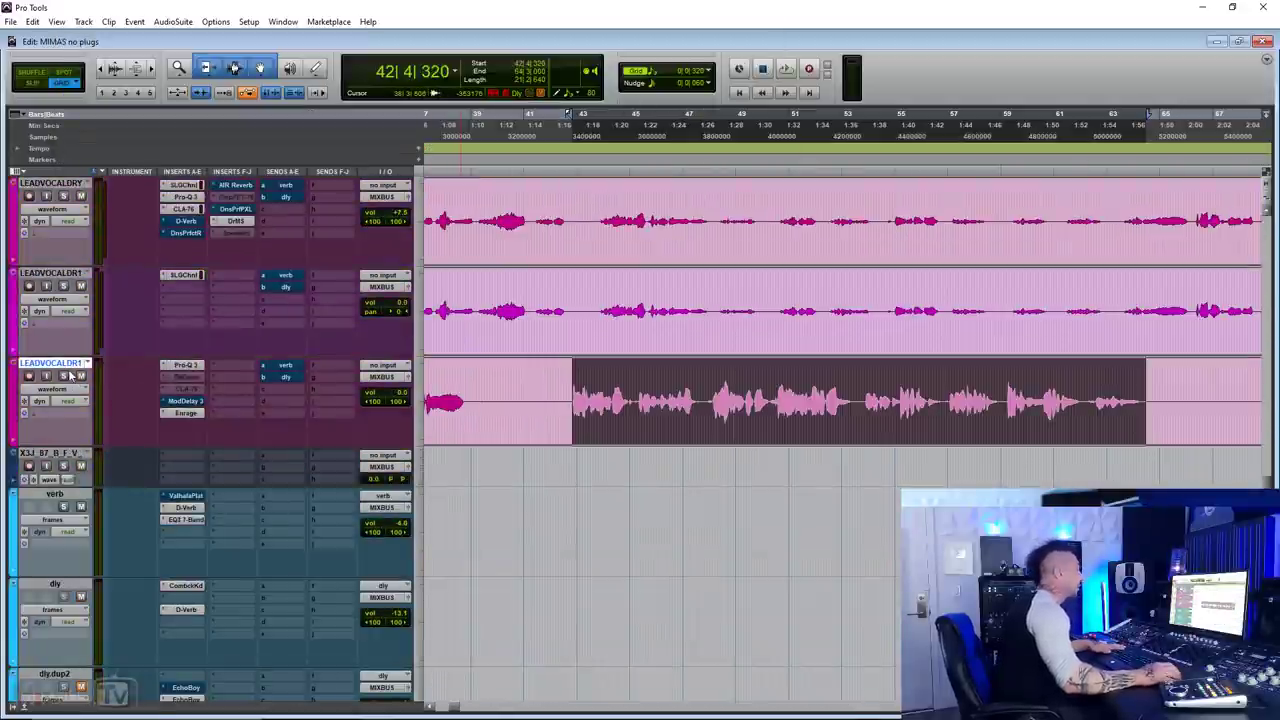
click(63, 377)
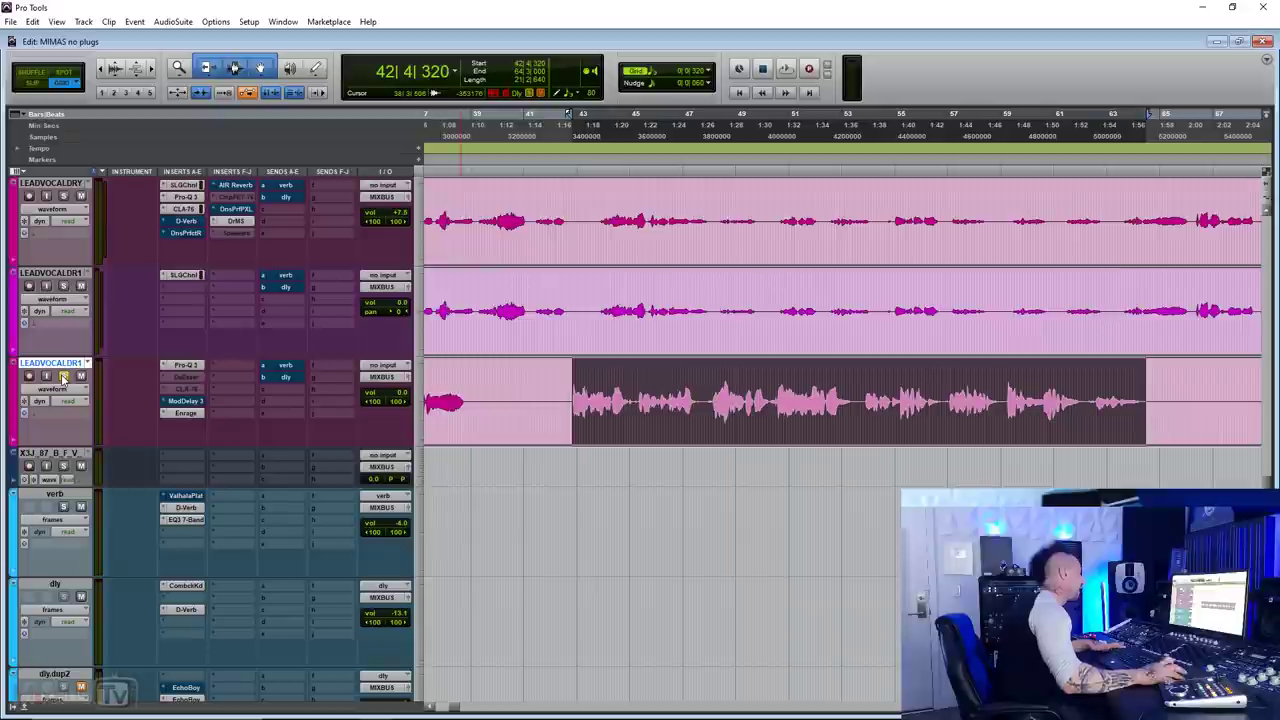
Reopen the lead vocal's DYLAN VOX Enrage chain and A/B its Basic Verb with Bypass
click(186, 416)
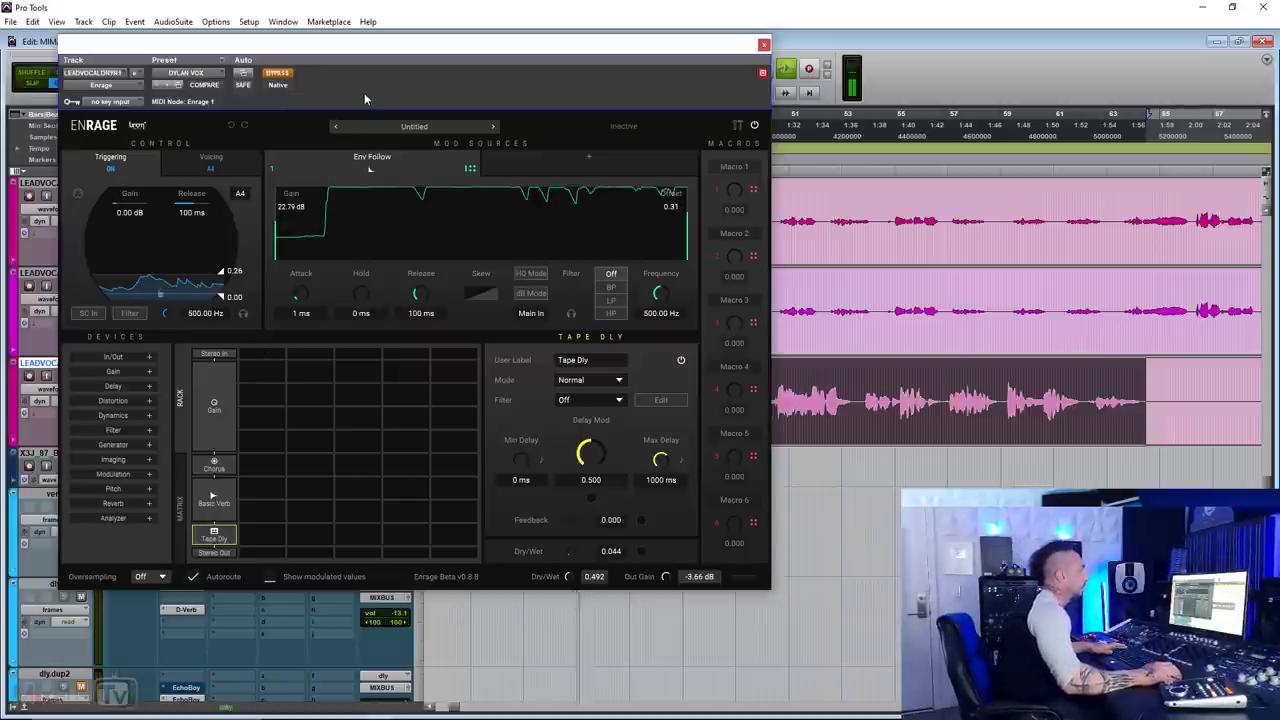
click(278, 76)
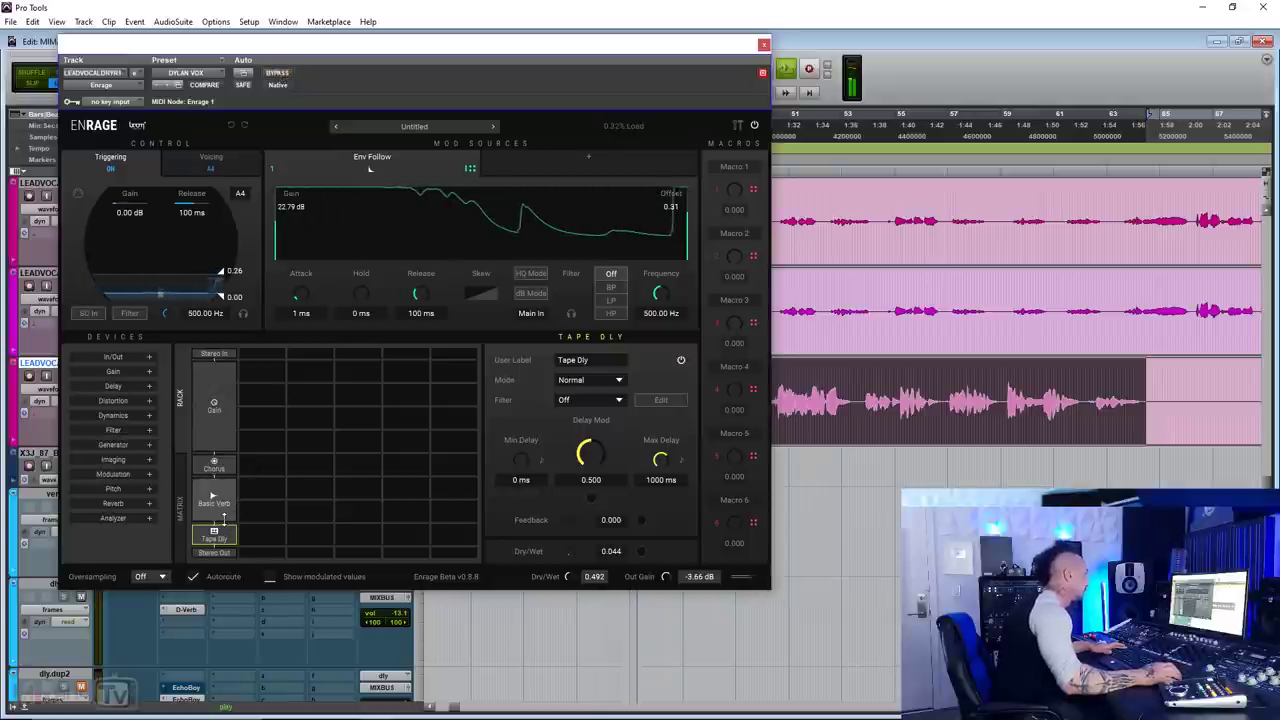
click(214, 500)
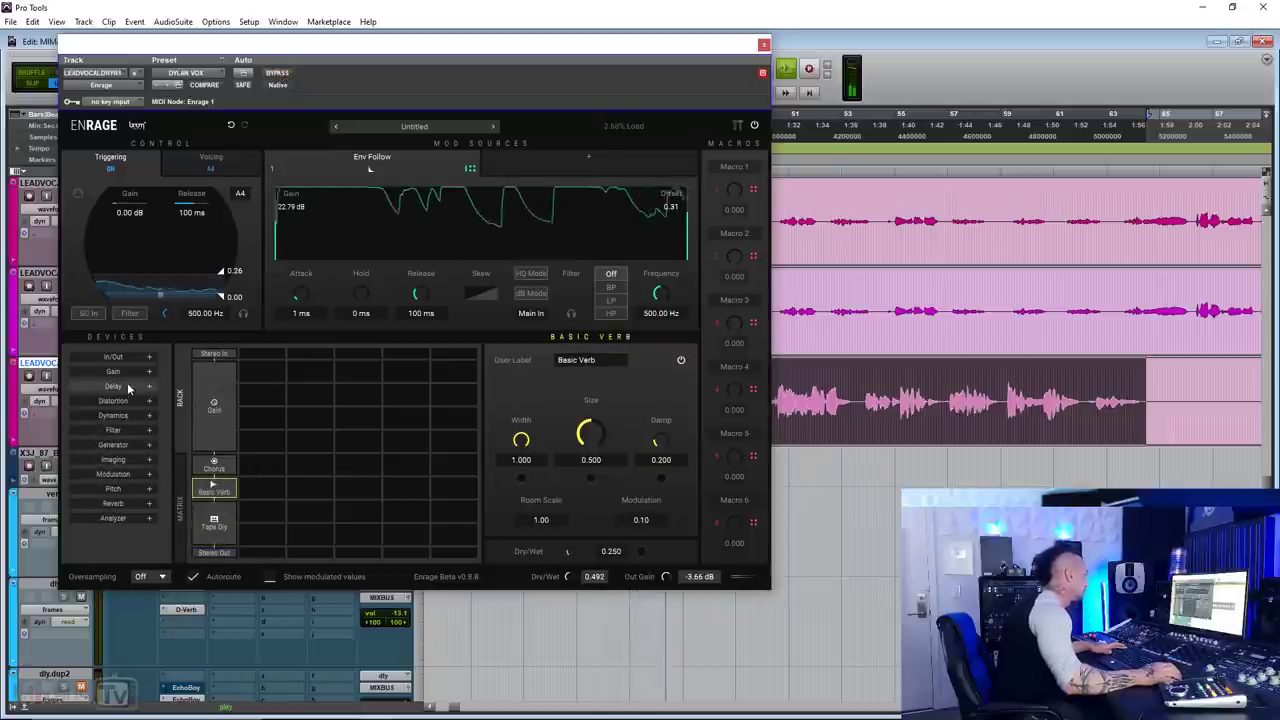
click(282, 77)
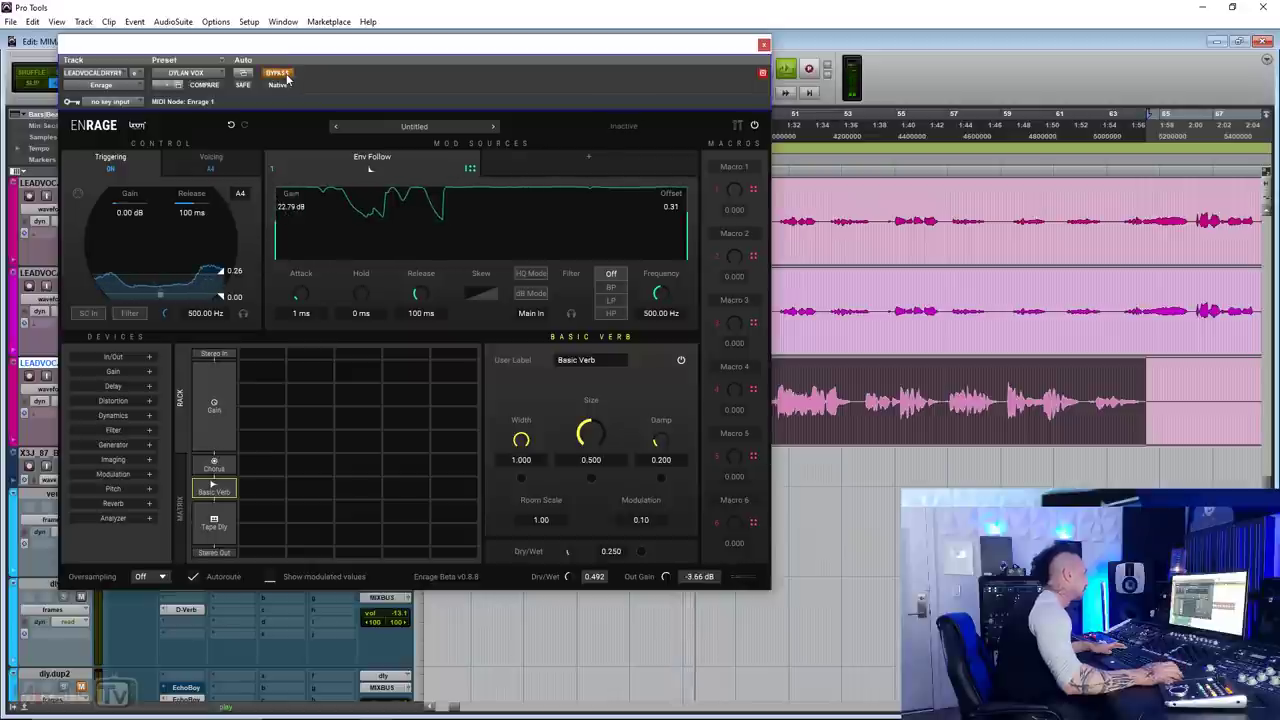
click(285, 76)
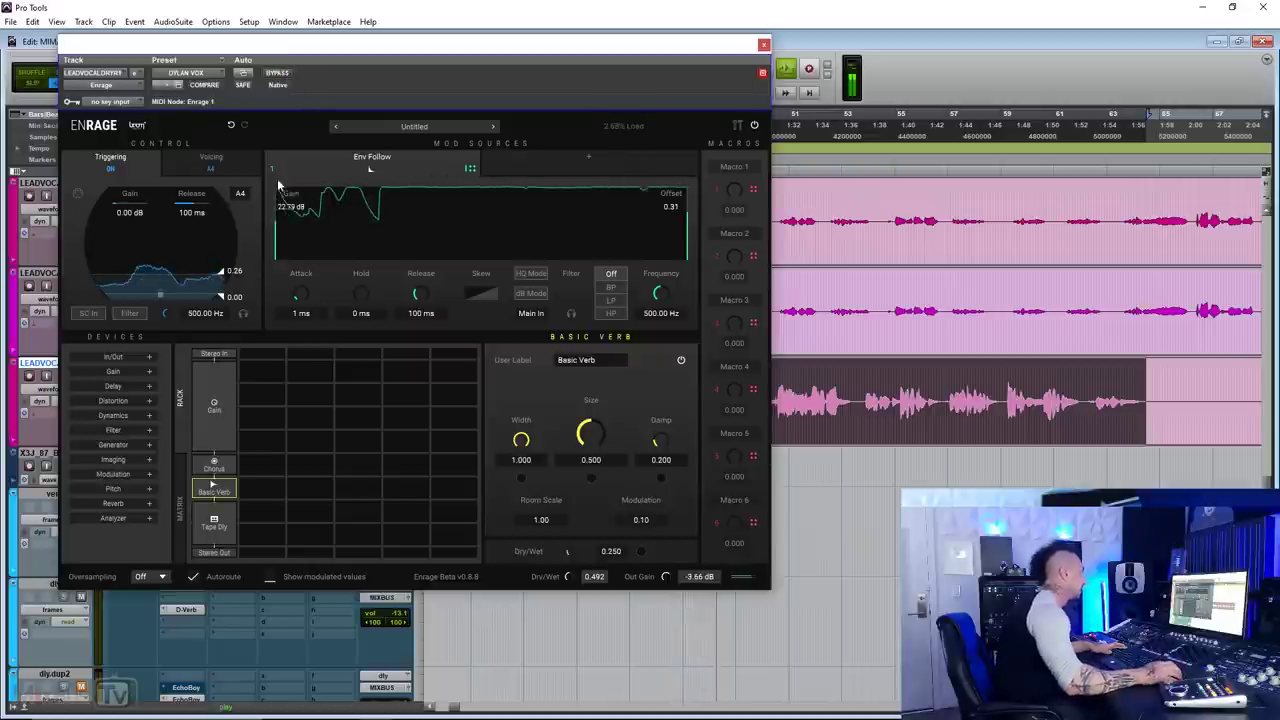
Add a Param Eq after Tape Dly as a high shelf at 2046.16 Hz, -4.60 dB, A/B with Bypass
click(145, 430)
drag(143, 458, 213, 536)
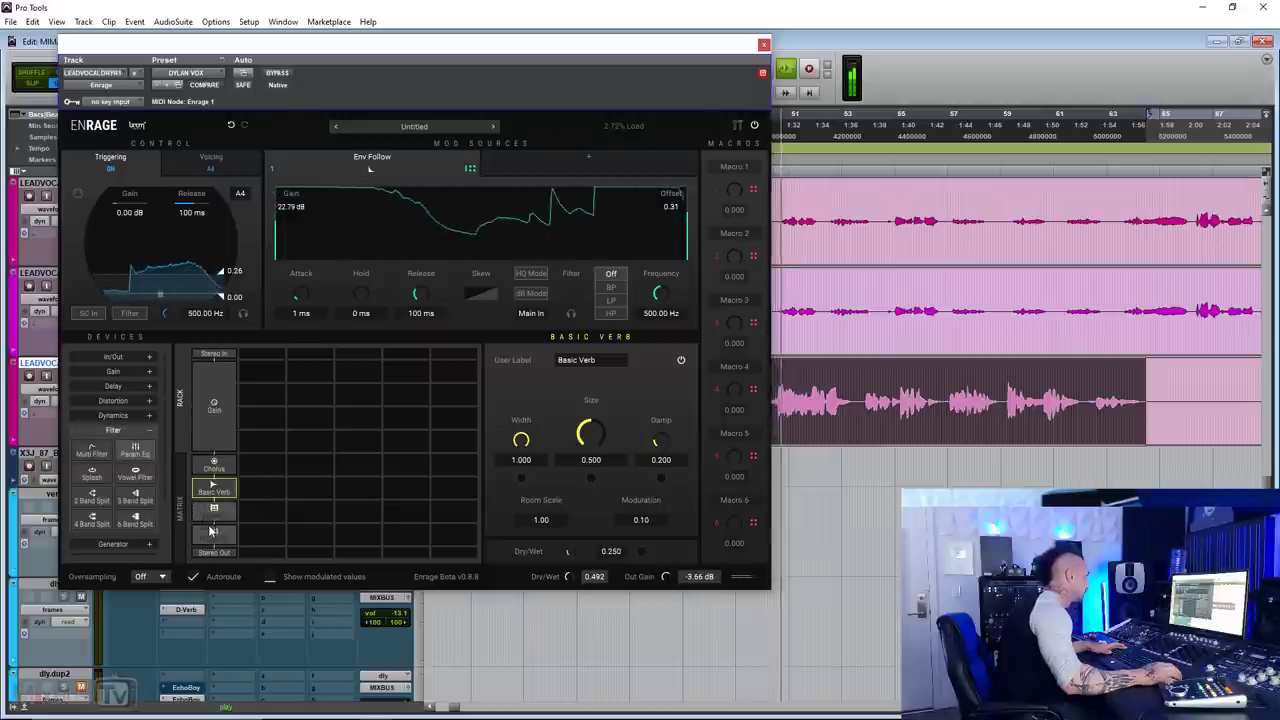
click(213, 536)
click(651, 380)
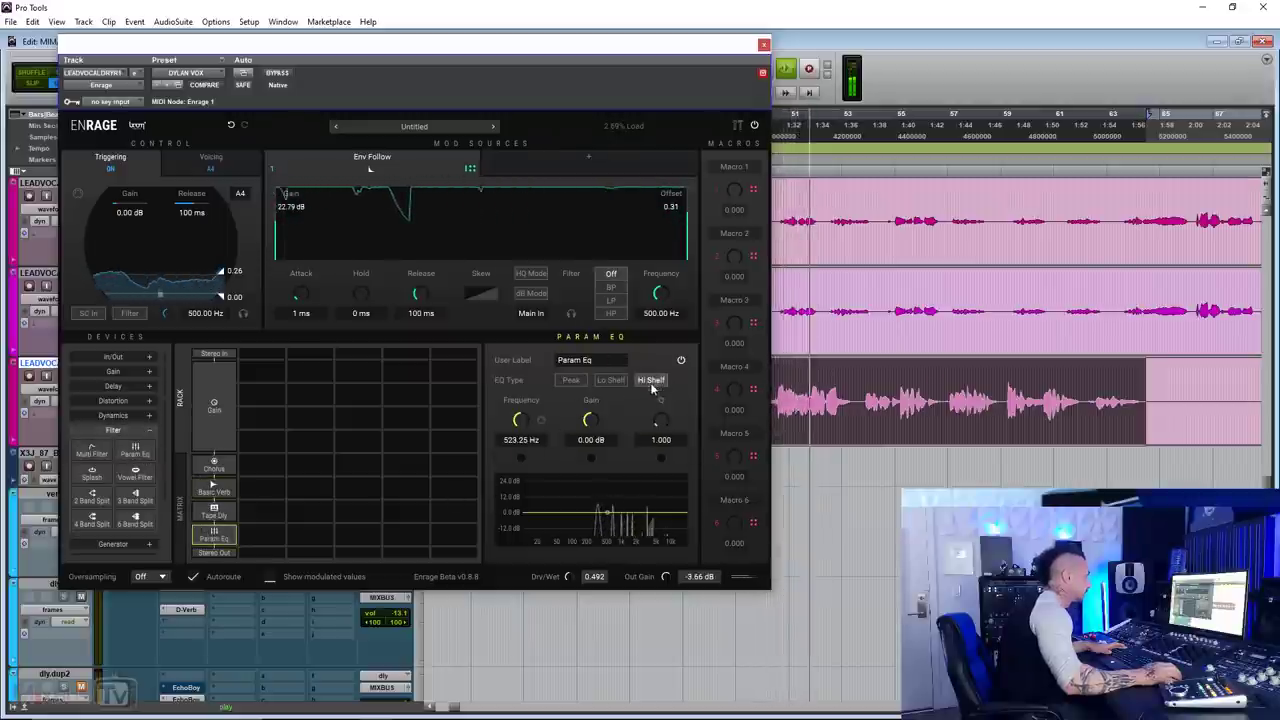
drag(589, 421, 625, 437)
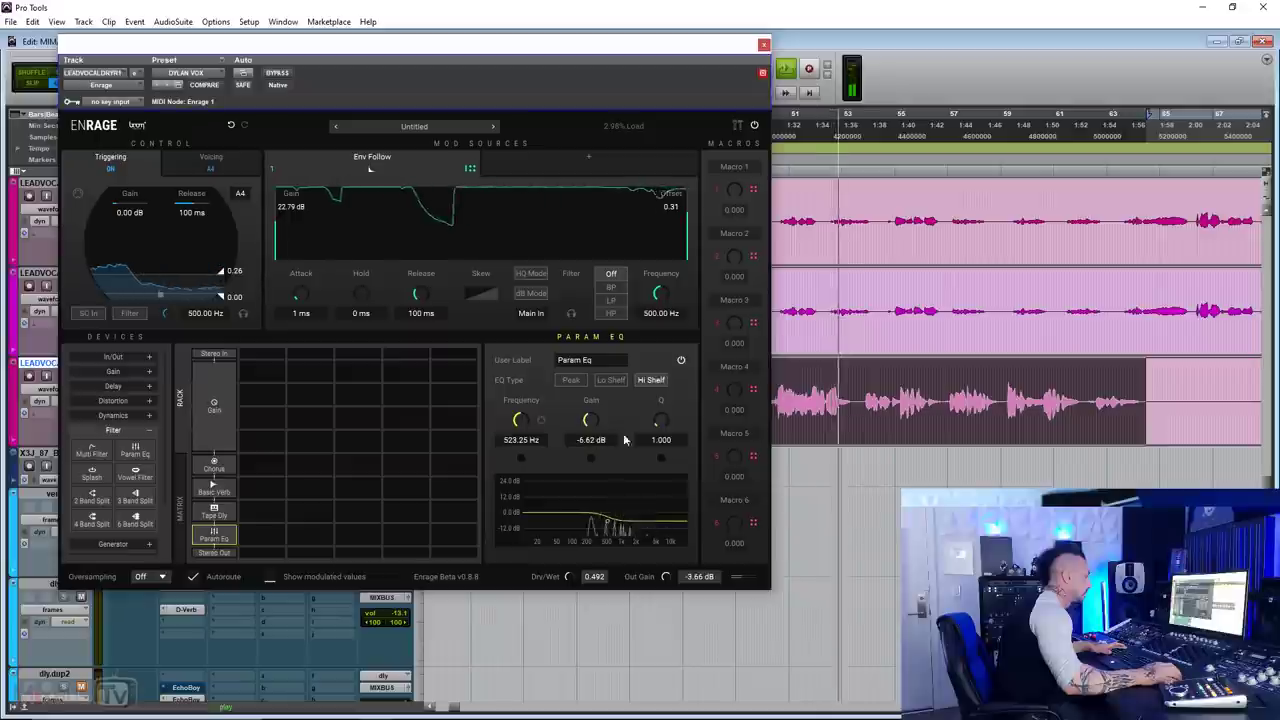
drag(519, 421, 525, 386)
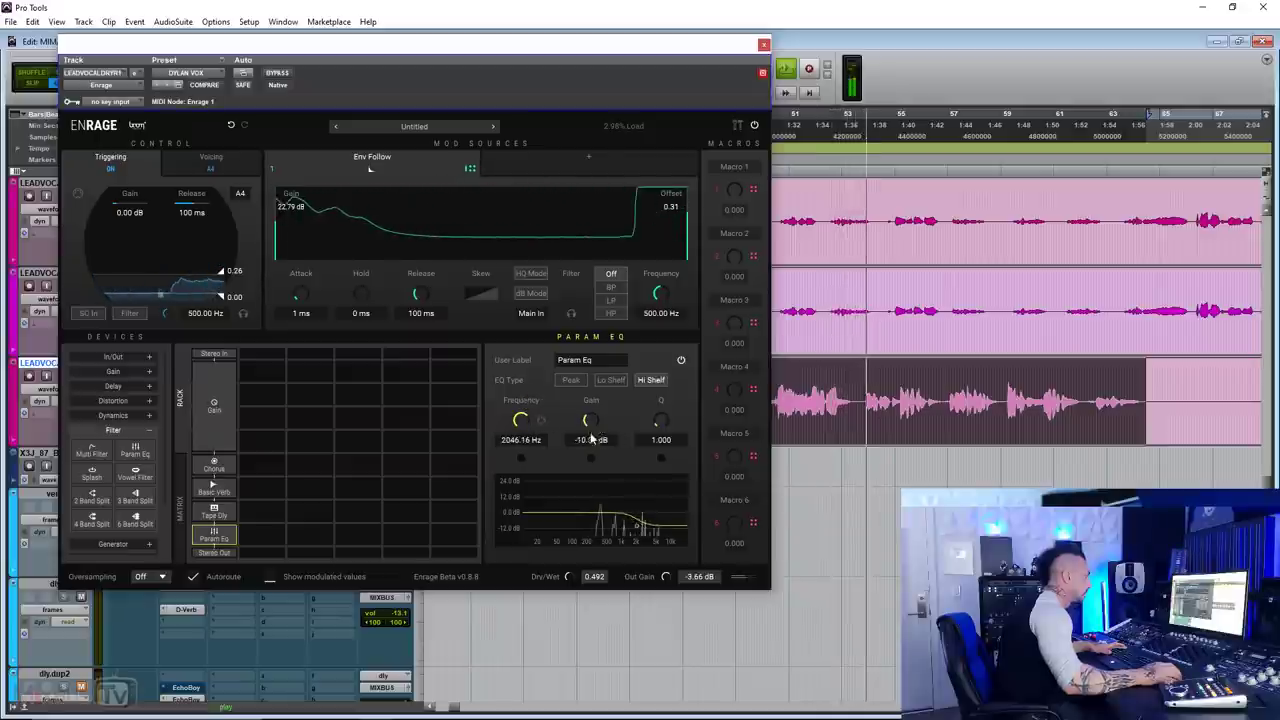
drag(591, 424, 591, 421)
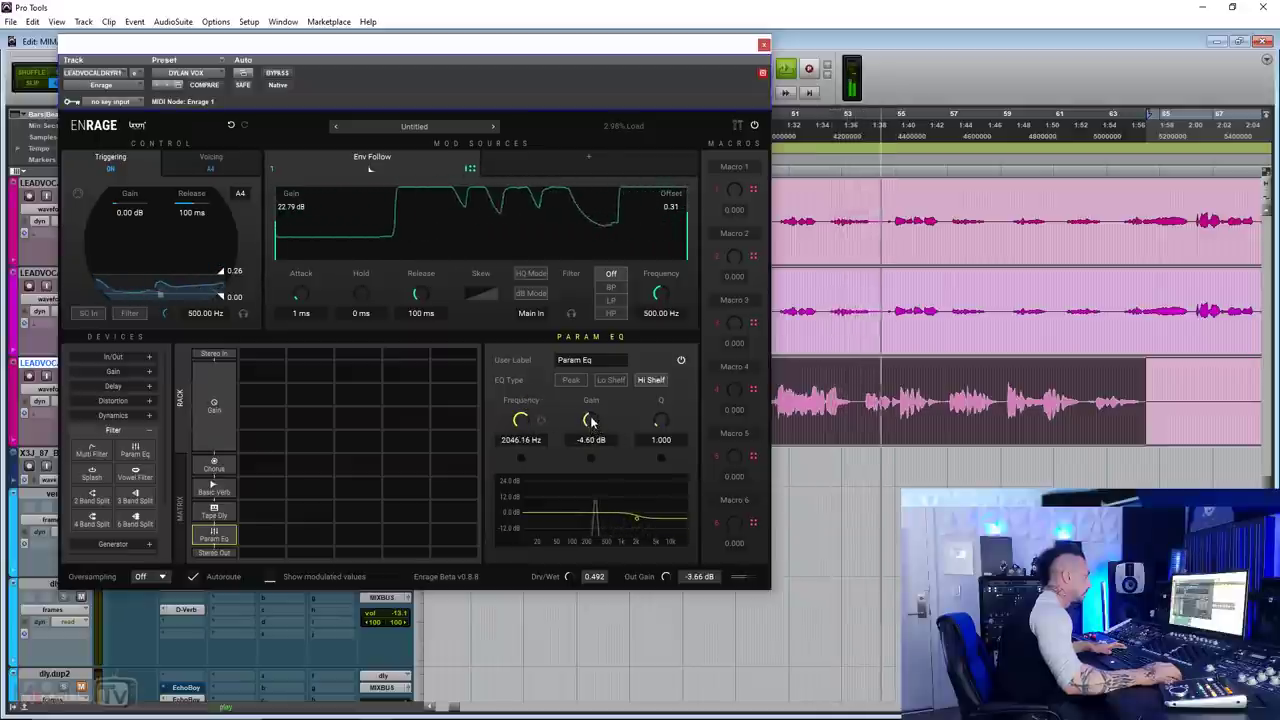
click(279, 74)
click(286, 75)
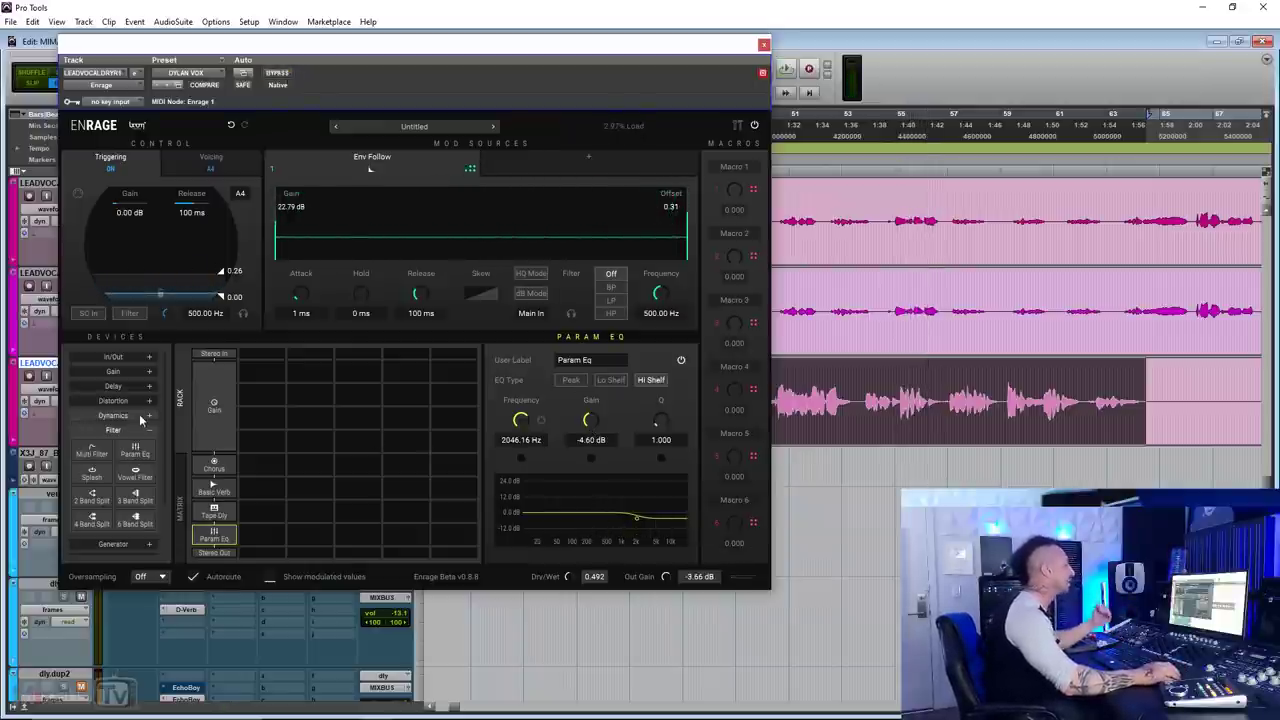
Load the DYLAN VOX MOD EFX preset on the lead vocal and start playback
click(186, 73)
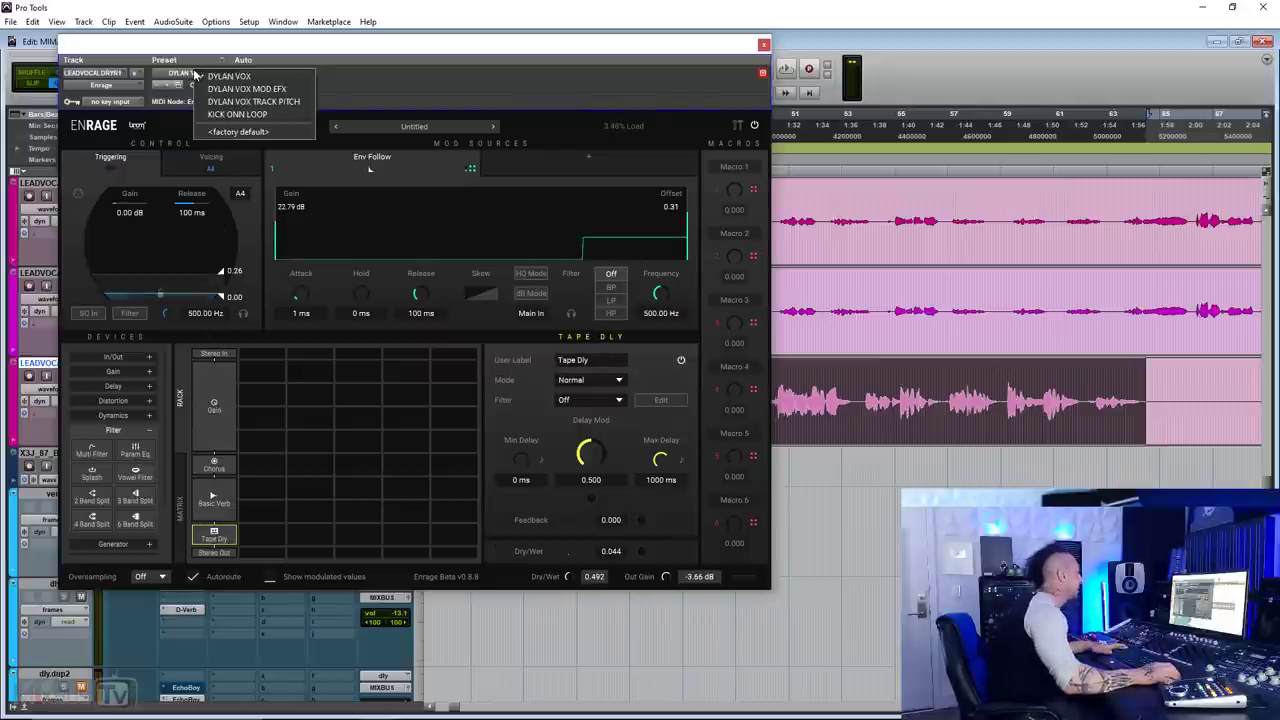
click(250, 89)
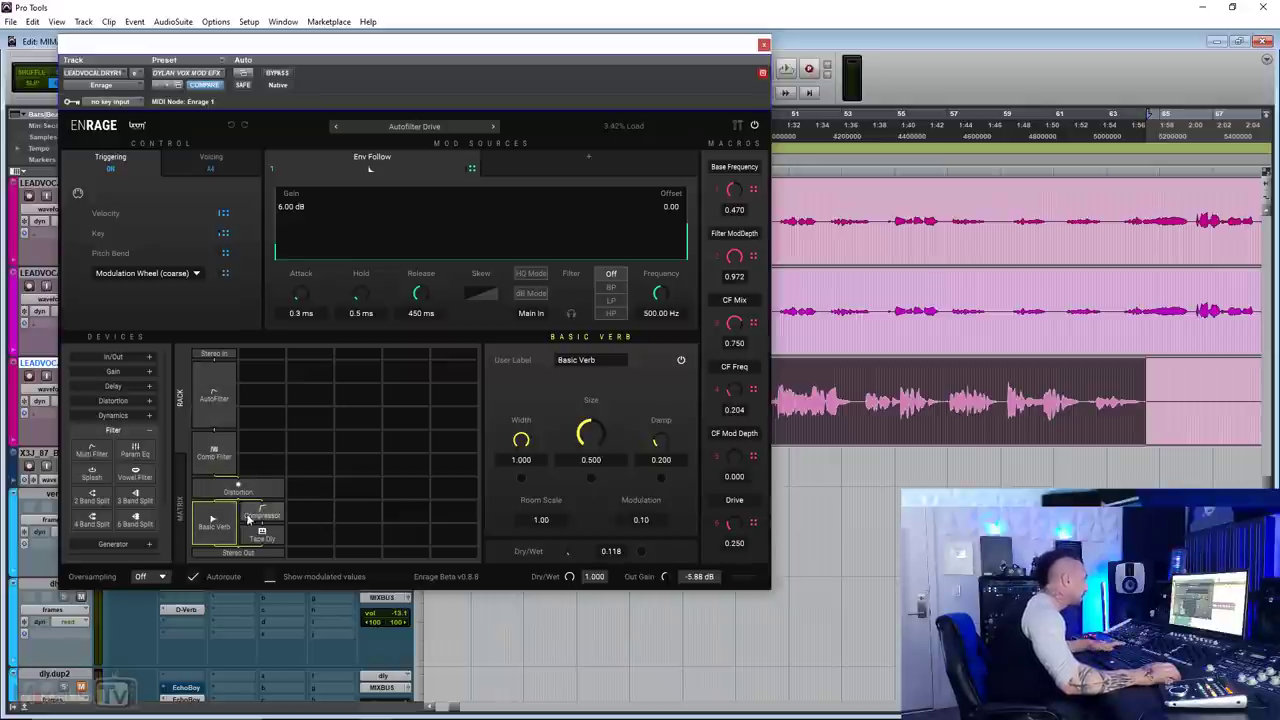
key(space)
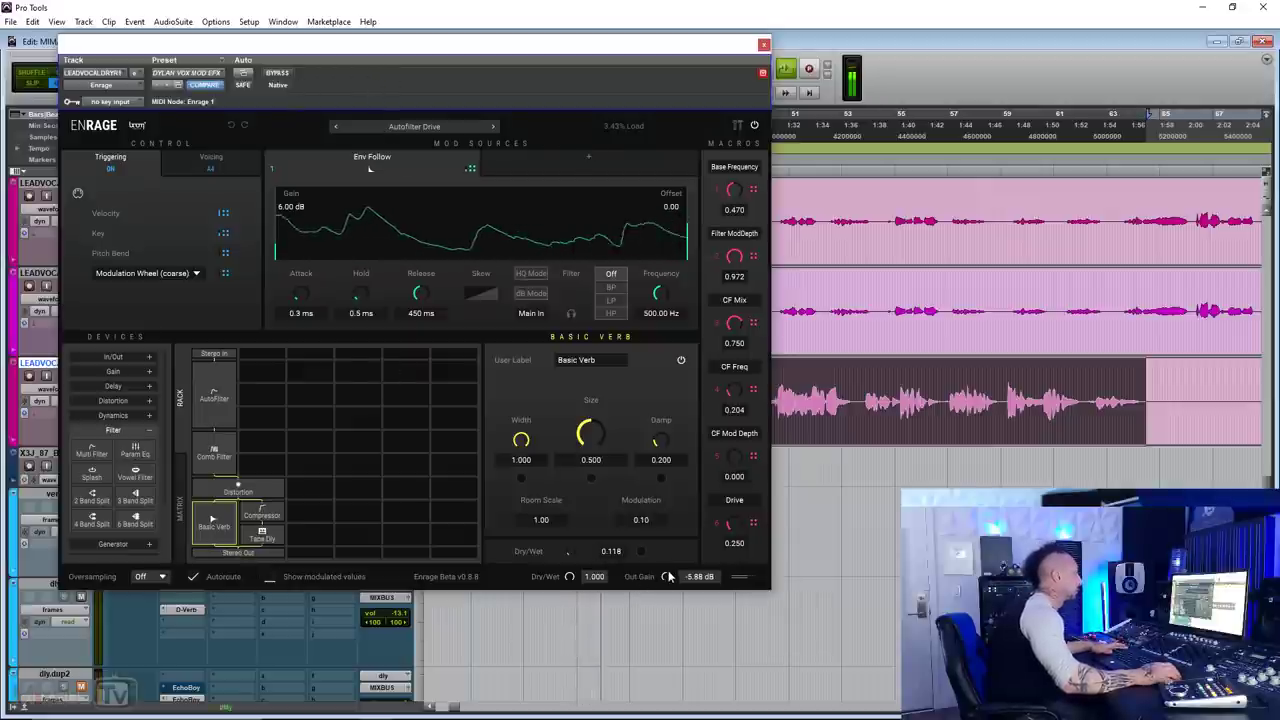
Lower Enrage's output gain to -7.13 dB from the Comb Filter view
click(215, 455)
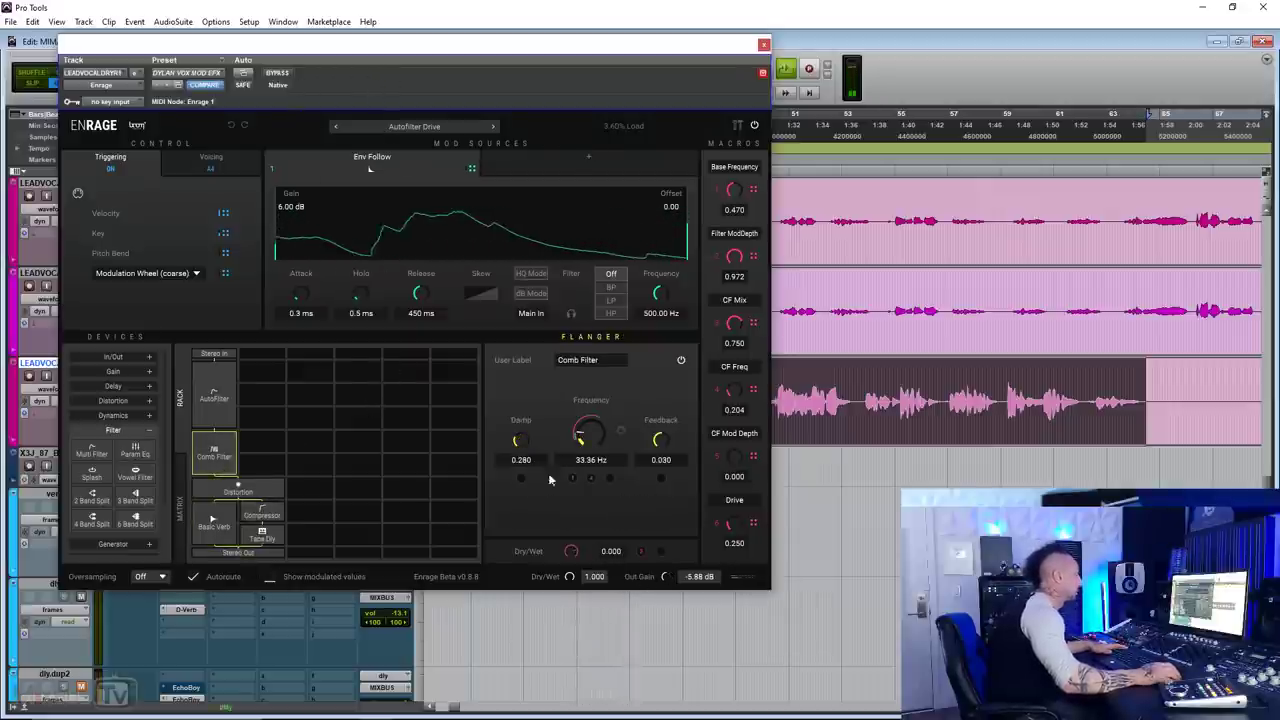
mouse_move(663, 577)
mouse_down()
mouse_move(659, 605)
mouse_move(663, 587)
mouse_up()
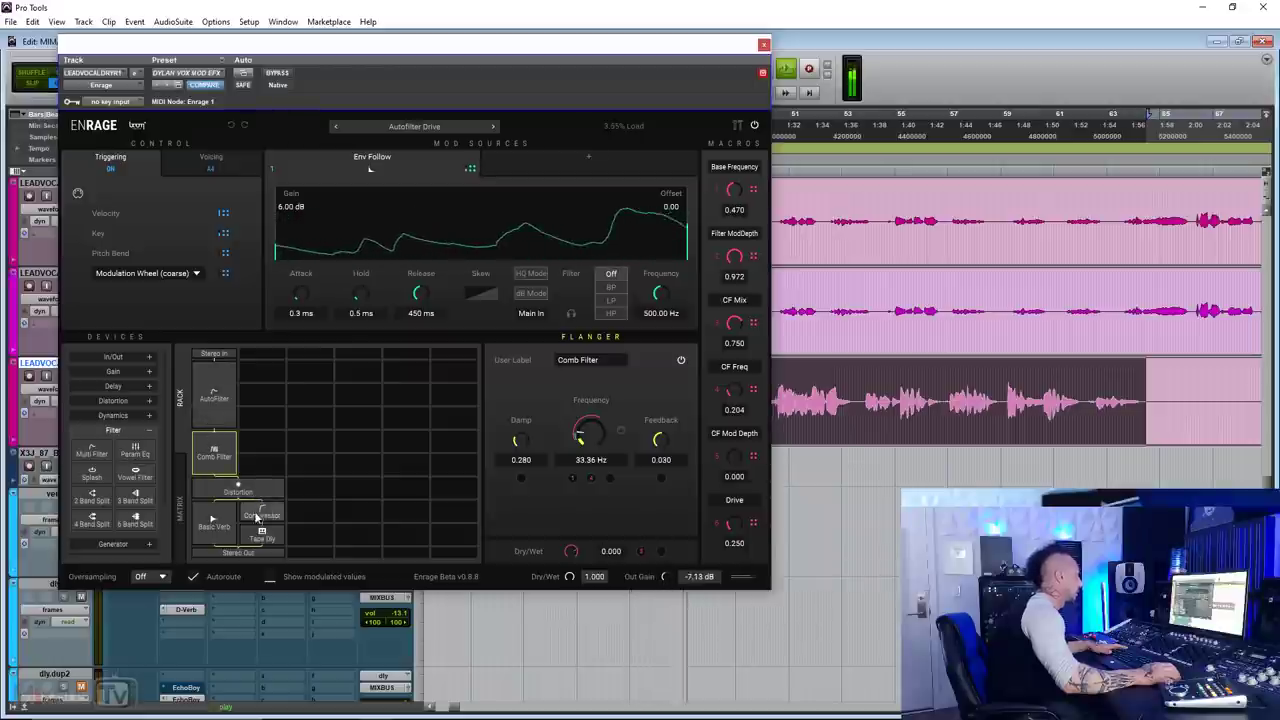
click(214, 397)
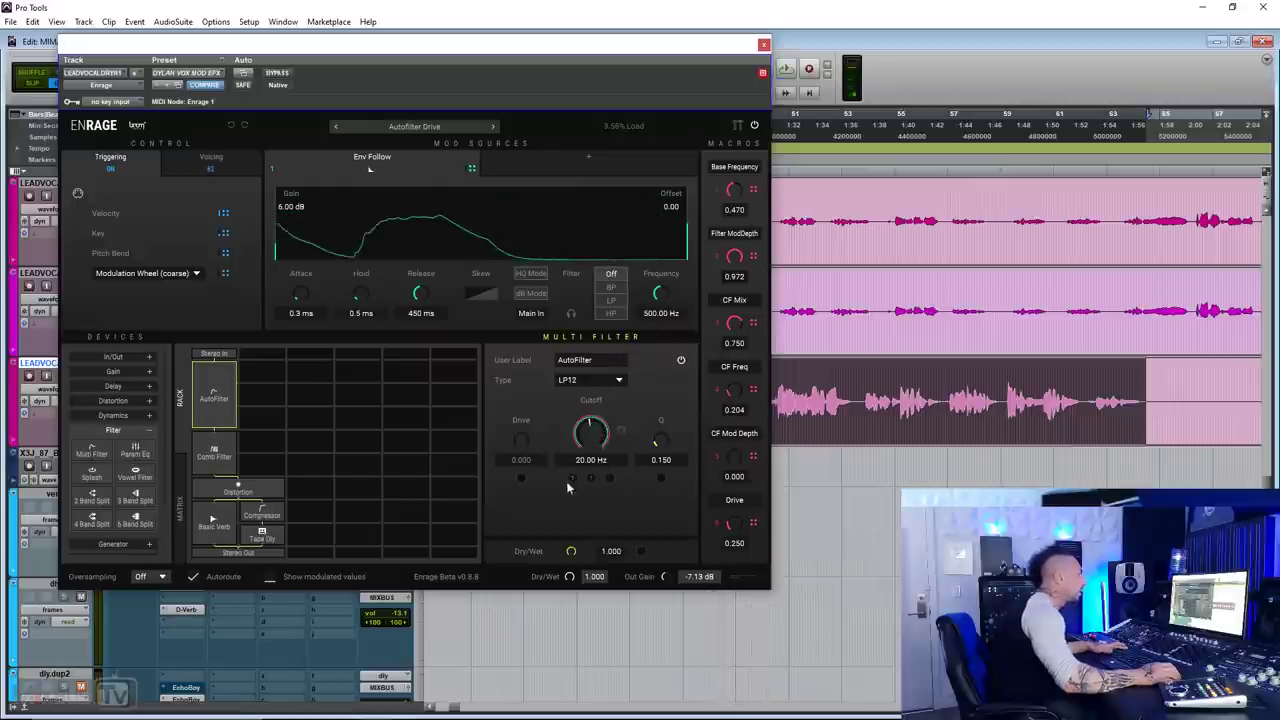
Deepen the Autofilter cutoff modulation, raise the cutoff during playback, then load Vocal Squarifier
drag(593, 481, 574, 524)
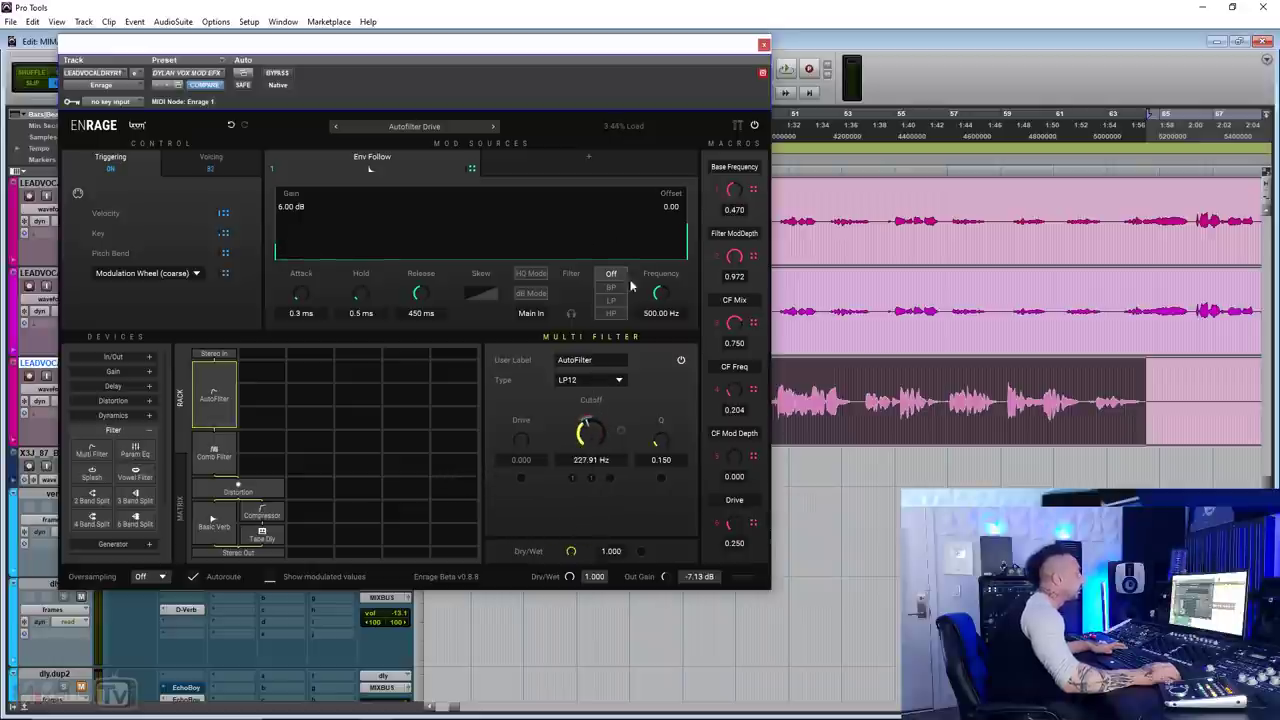
key(space)
drag(594, 432, 591, 405)
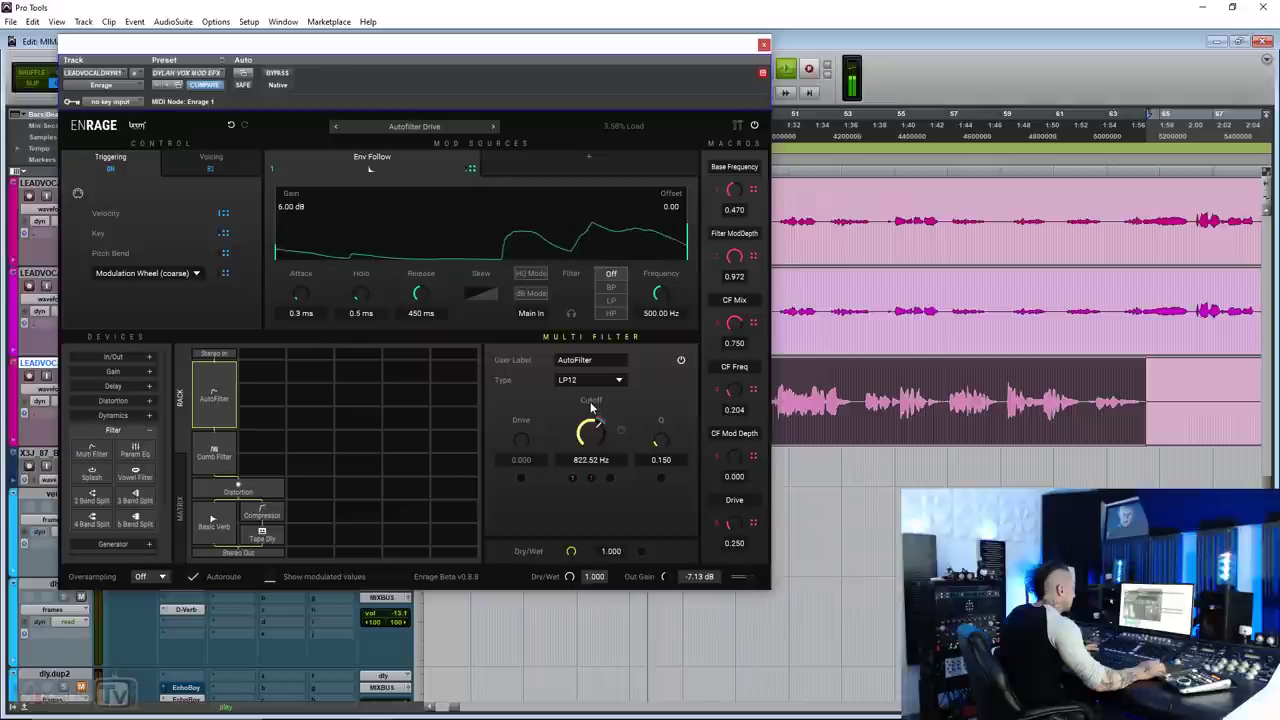
scroll(592, 438, up, 2)
scroll(592, 437, up, 8)
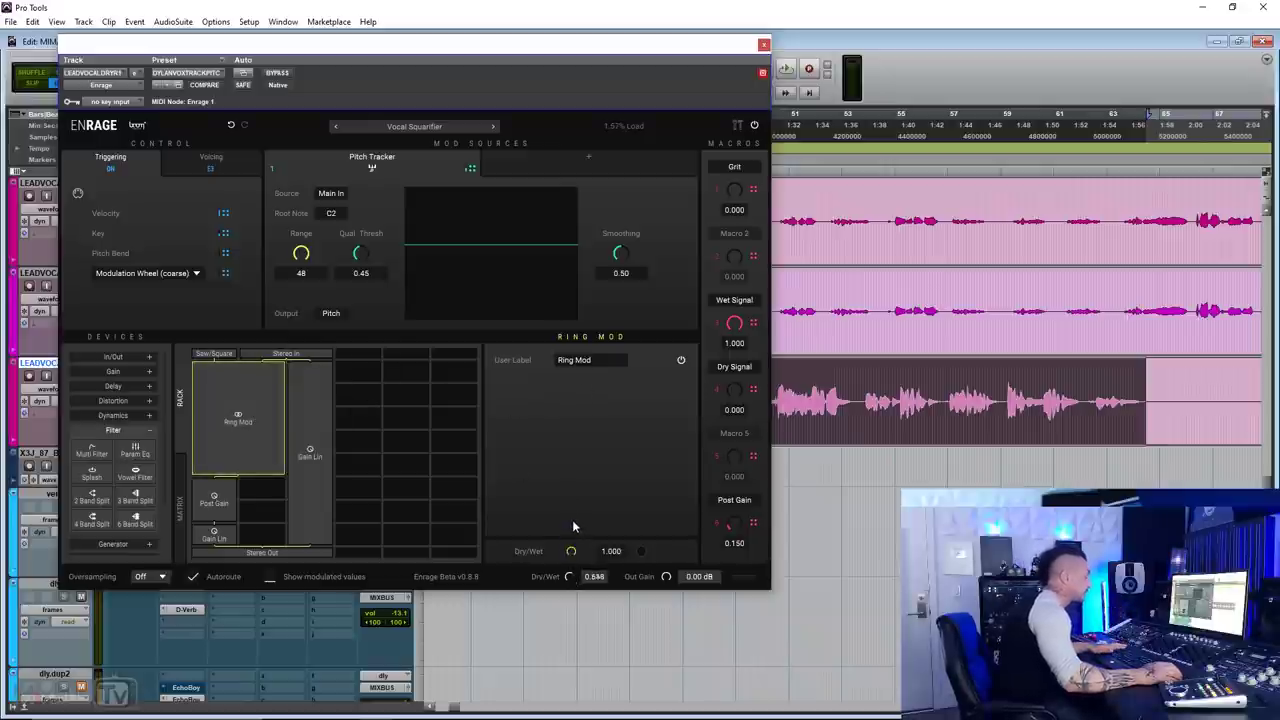
Lower the Vocal Squarifier's overall Dry/Wet mix to 0.528 during playback
key(space)
scroll(569, 577, up, 5)
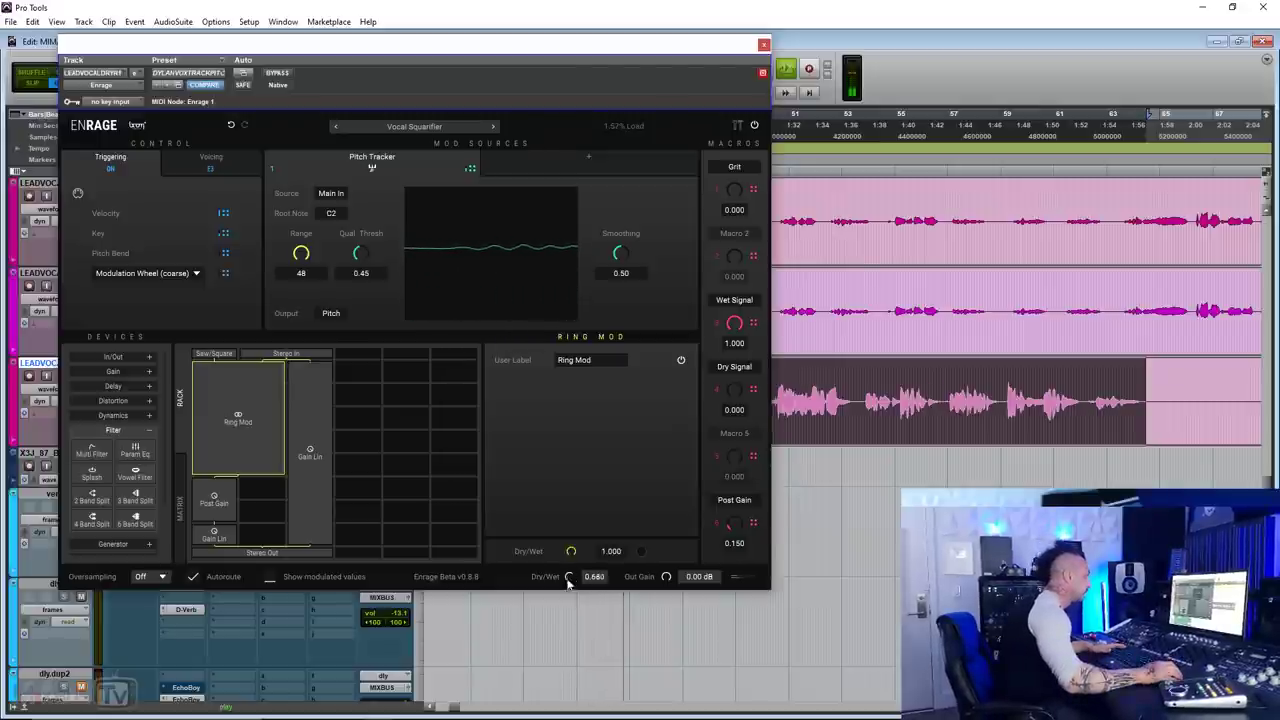
mouse_move(569, 585)
mouse_down()
mouse_move(568, 670)
mouse_move(565, 535)
mouse_move(566, 600)
mouse_up()
Bypass the Ring Mod device and replay the vocal without ring modulation
key(space)
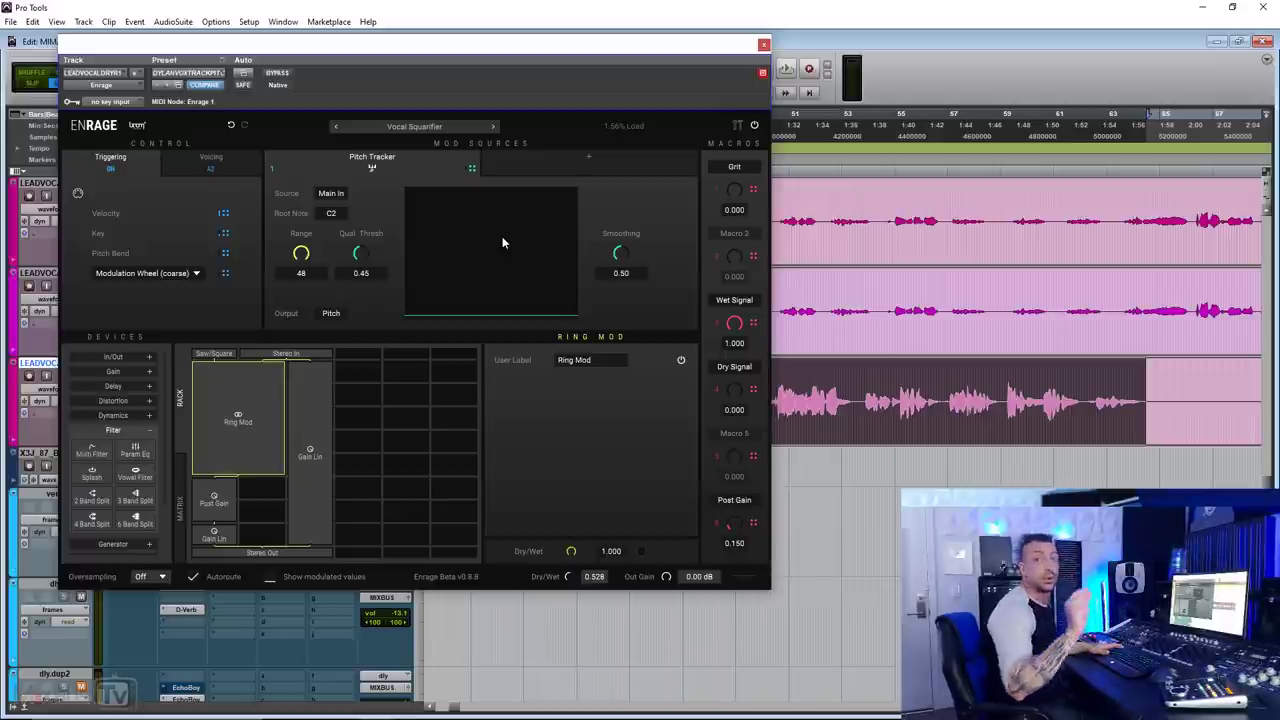
click(681, 361)
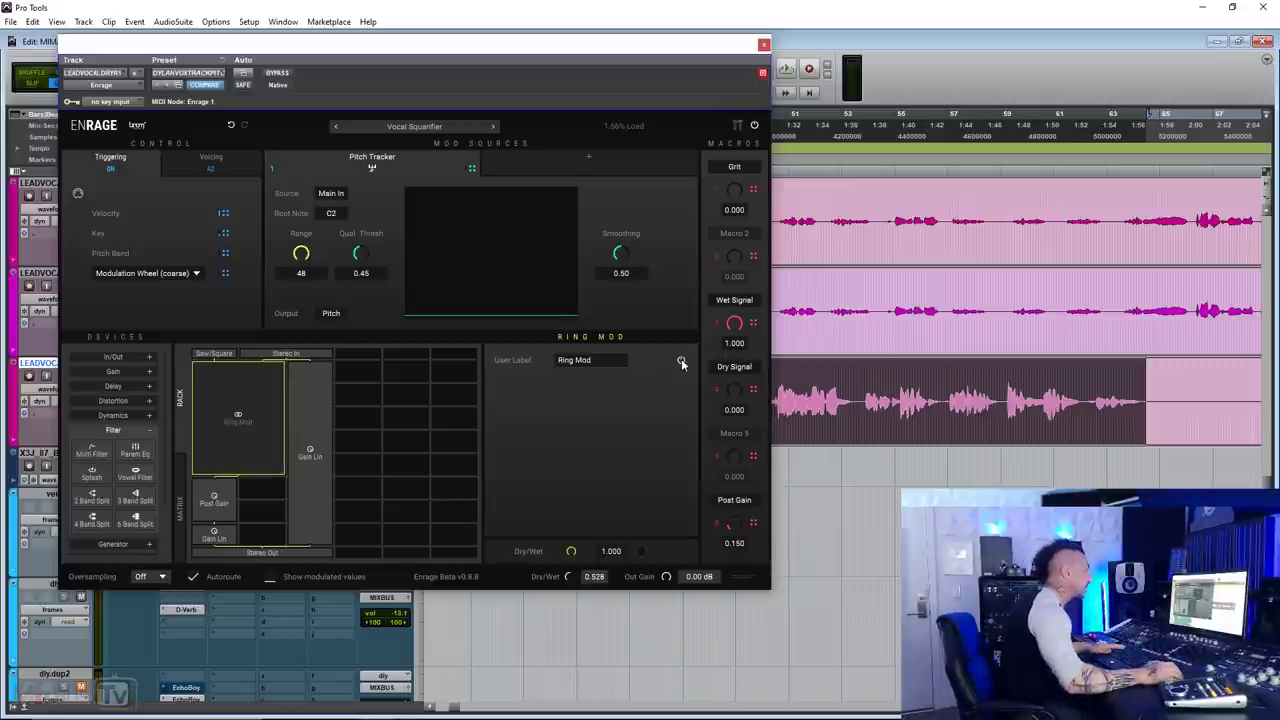
key(space)
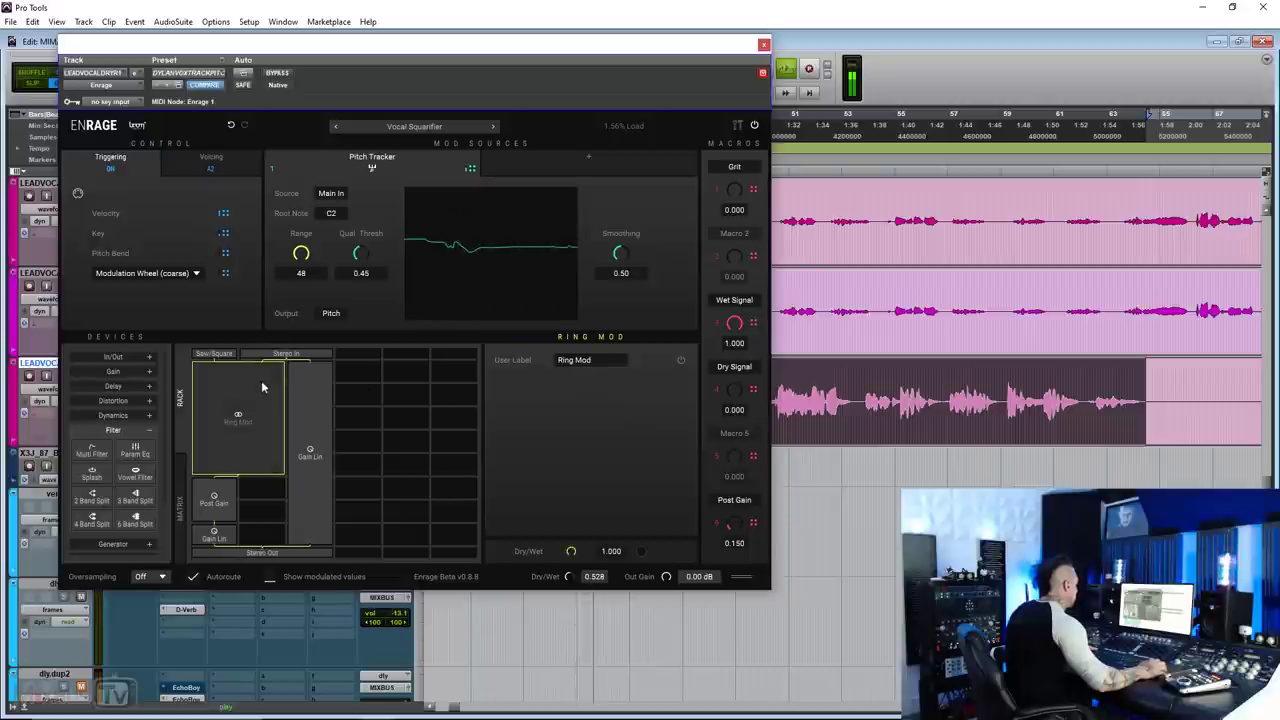
Raise the Saw/Square Color to 0.084, then power off the Saw/Square device and stop playback
click(213, 353)
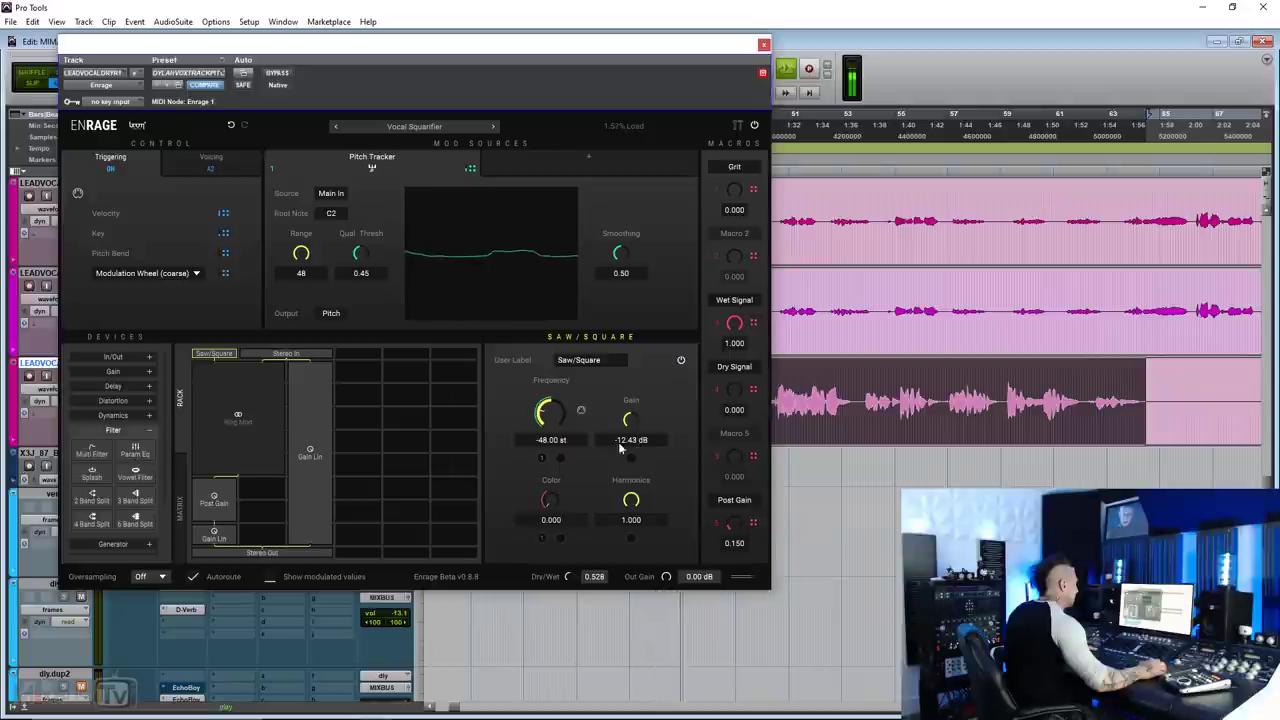
mouse_move(555, 500)
mouse_down()
mouse_move(552, 477)
mouse_move(555, 491)
mouse_up()
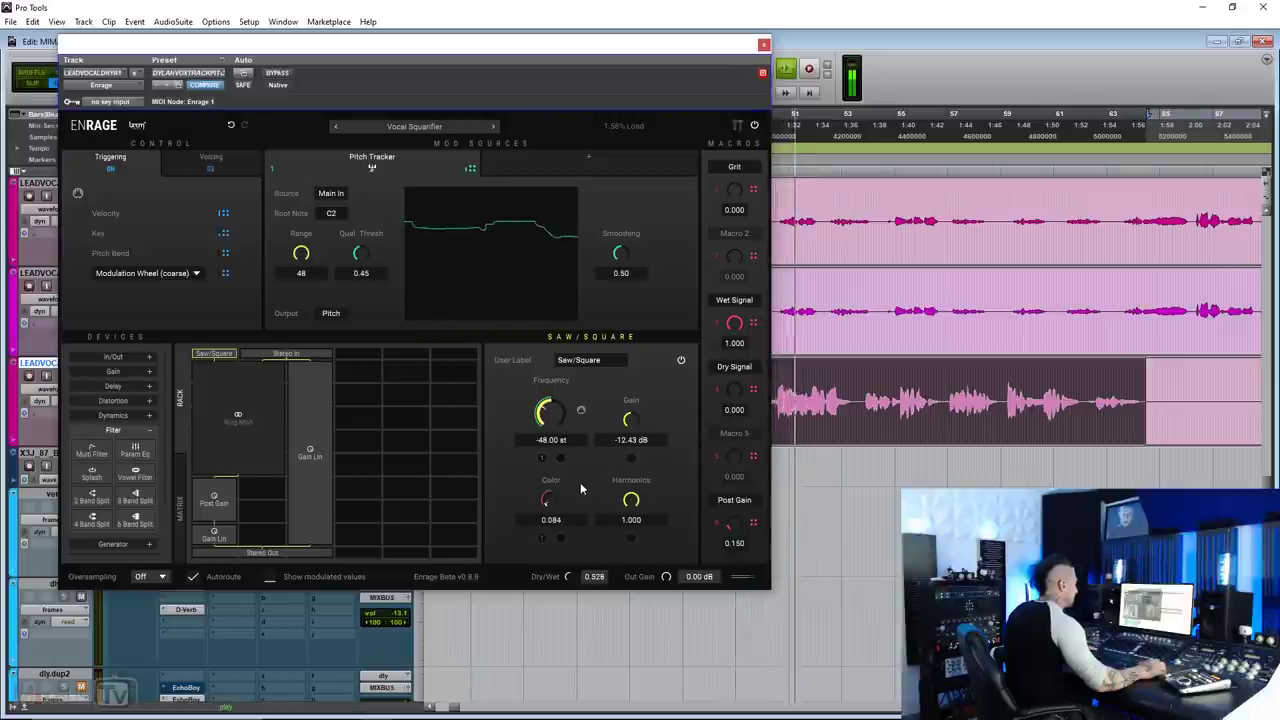
click(681, 360)
key(space)
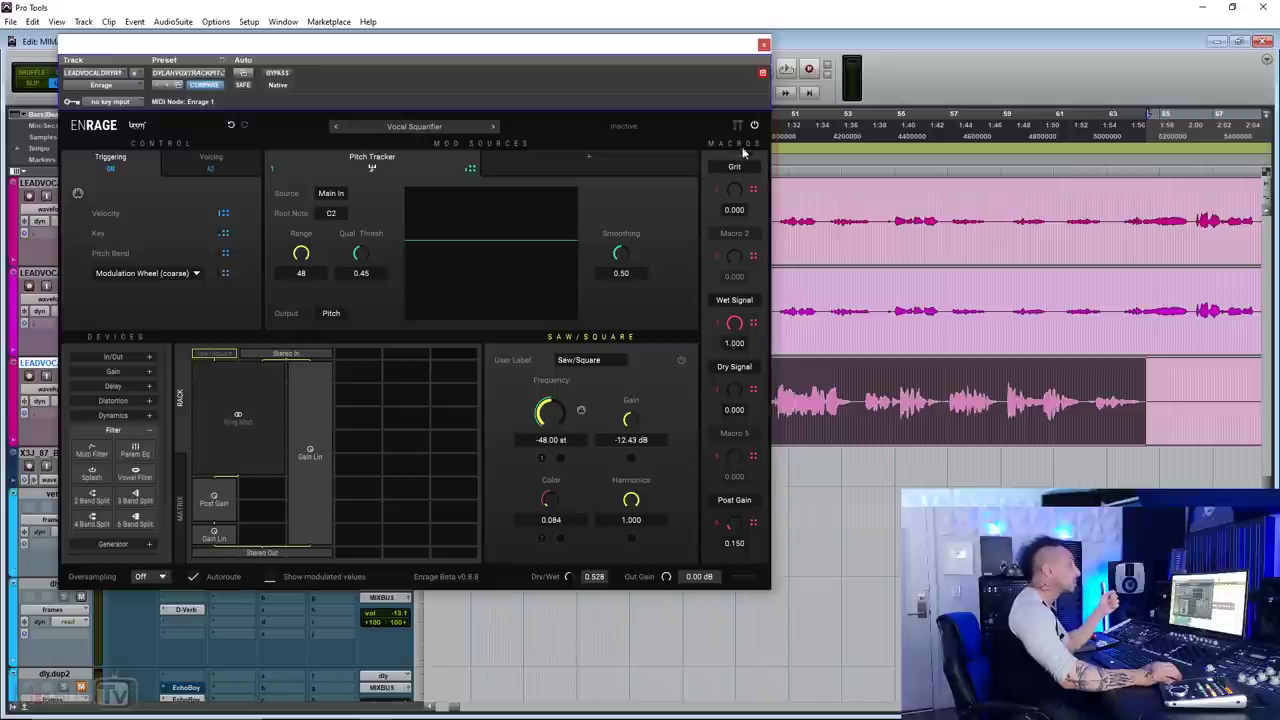
Open Enrage's DeRumble patch on the SDEJ_120_W_5531 kick loop track and audition it
click(763, 46)
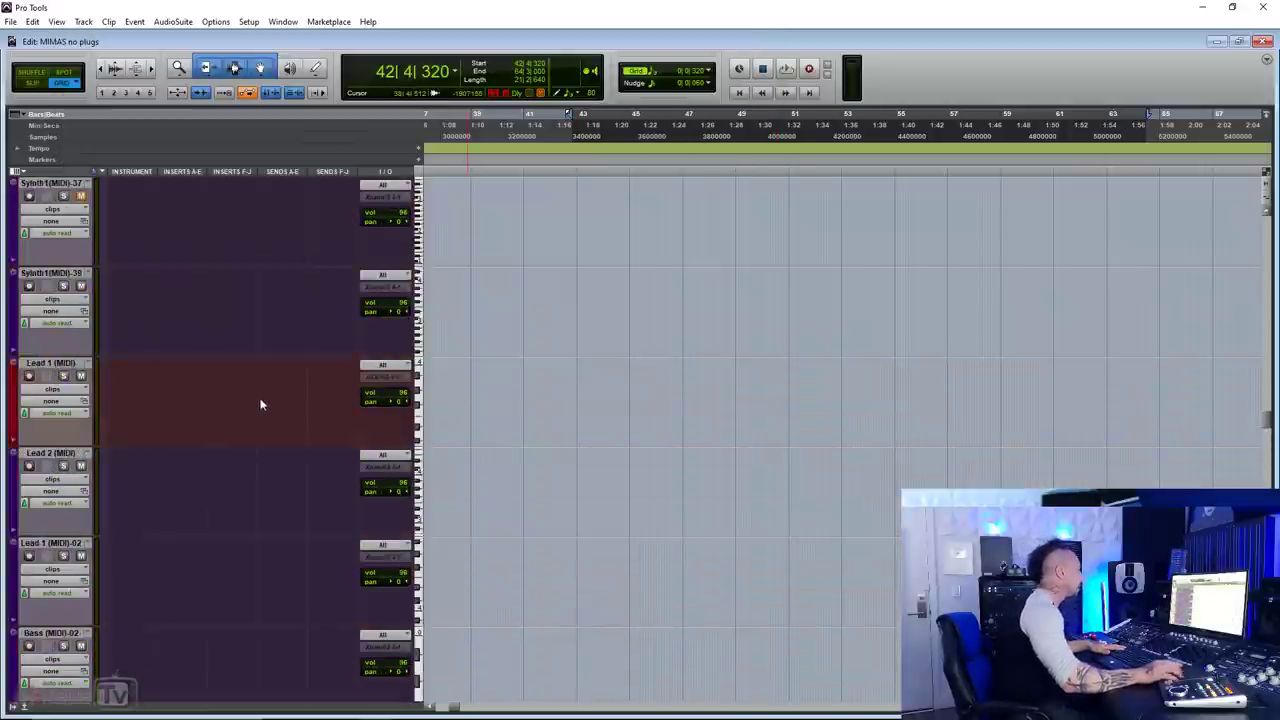
click(255, 400)
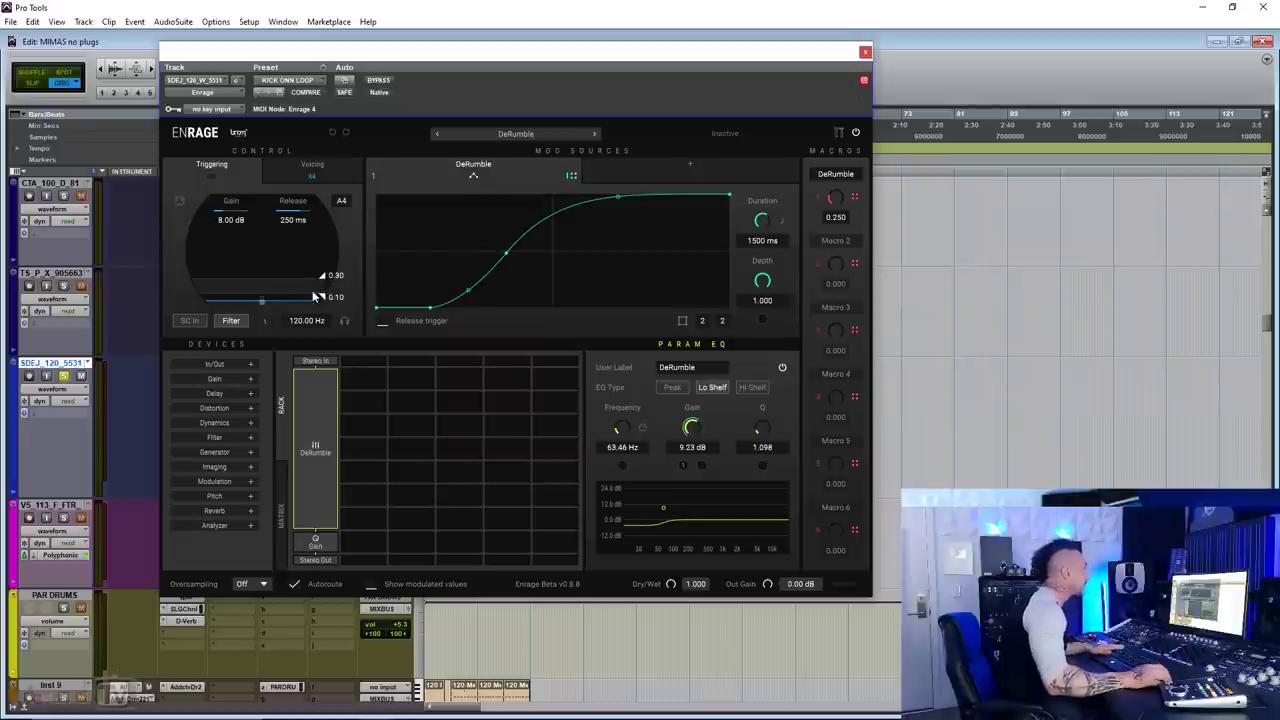
key(space)
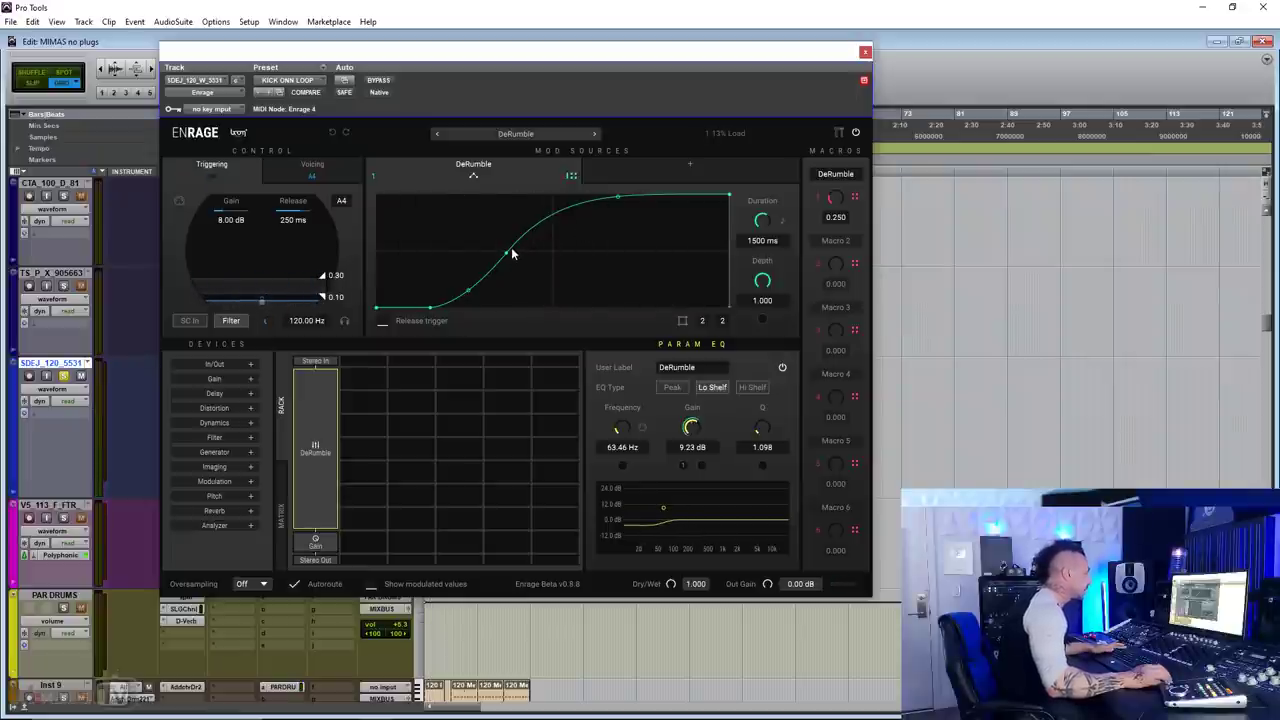
key(space)
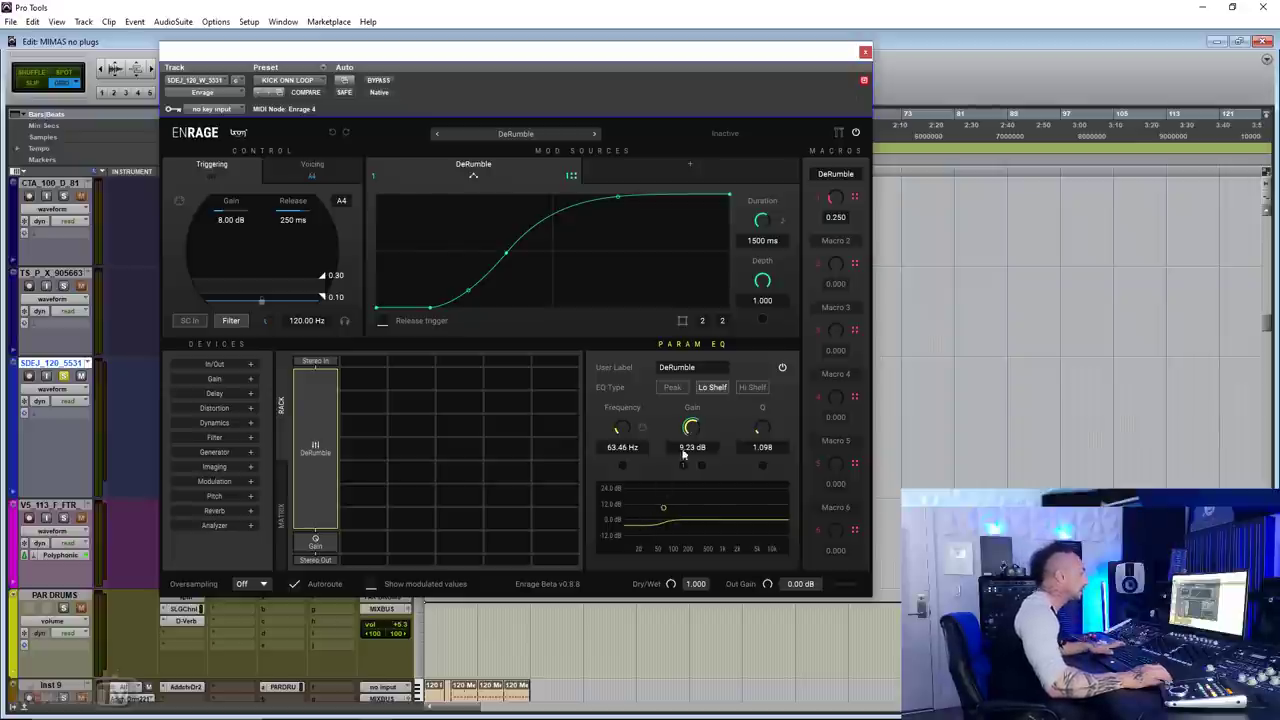
key(space)
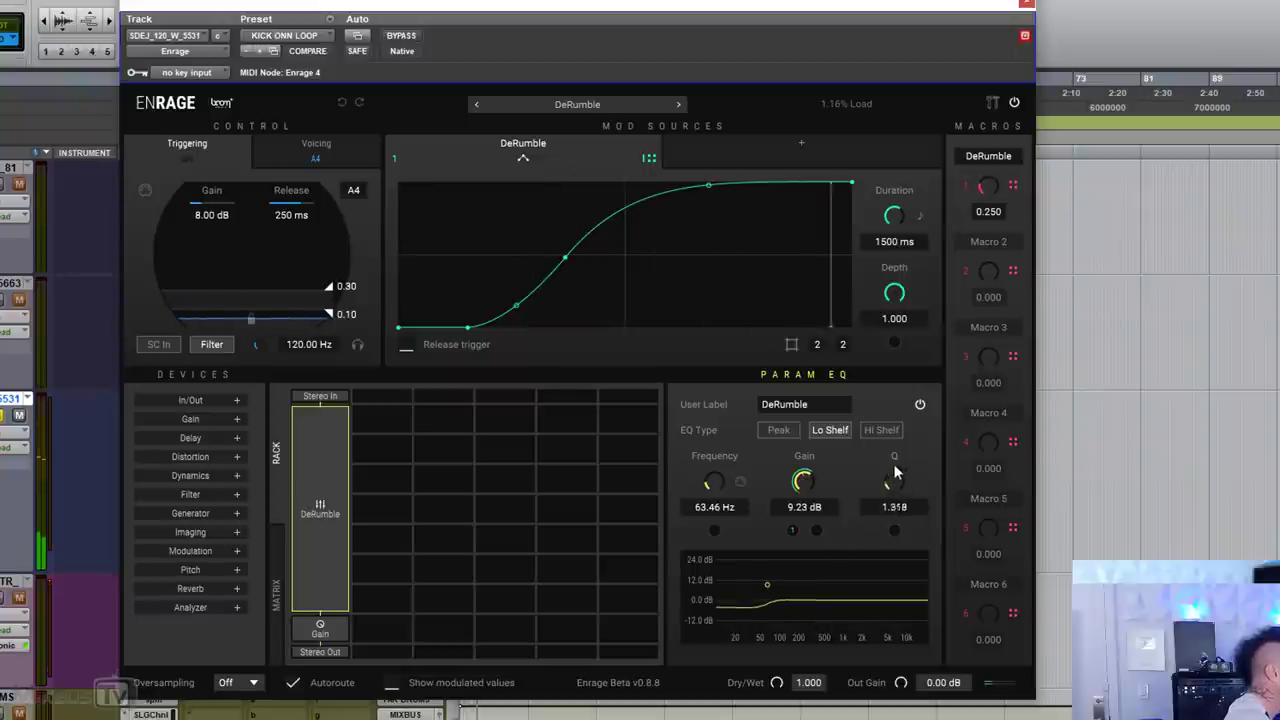
Compare DeRumble bypassed and active, settling the Lo Shelf Q at 1.406
drag(894, 482, 876, 456)
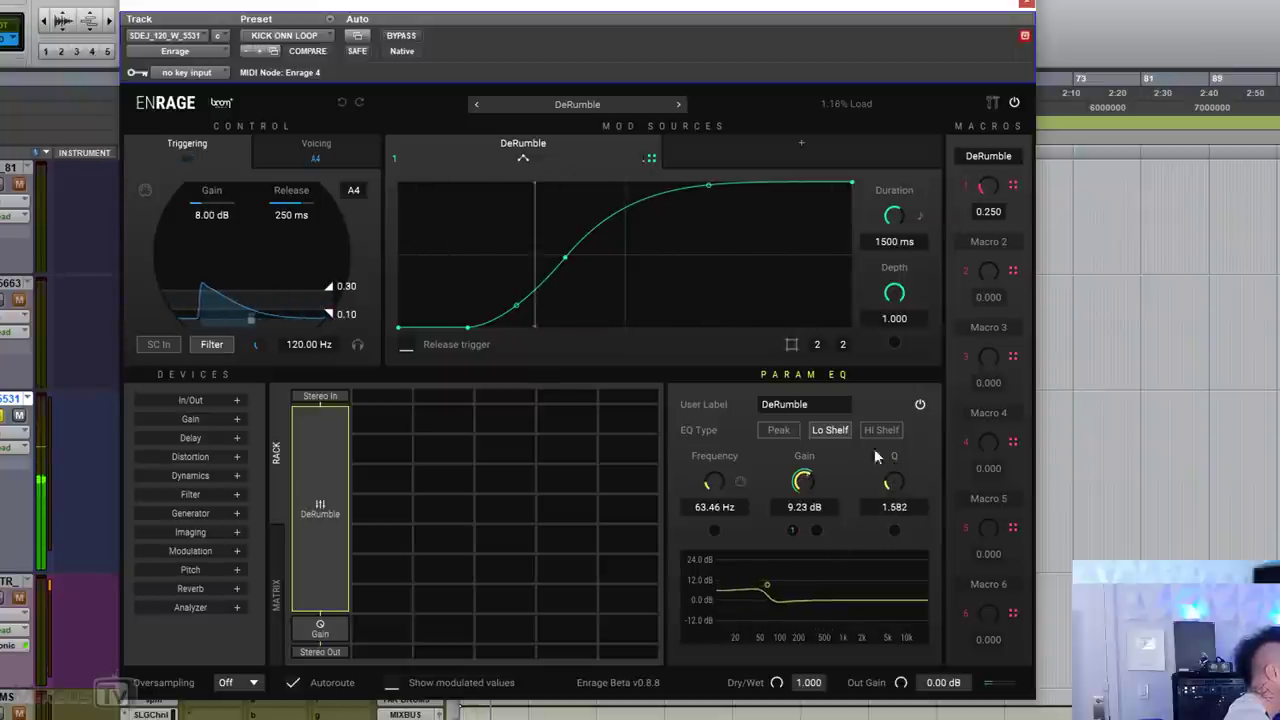
click(410, 37)
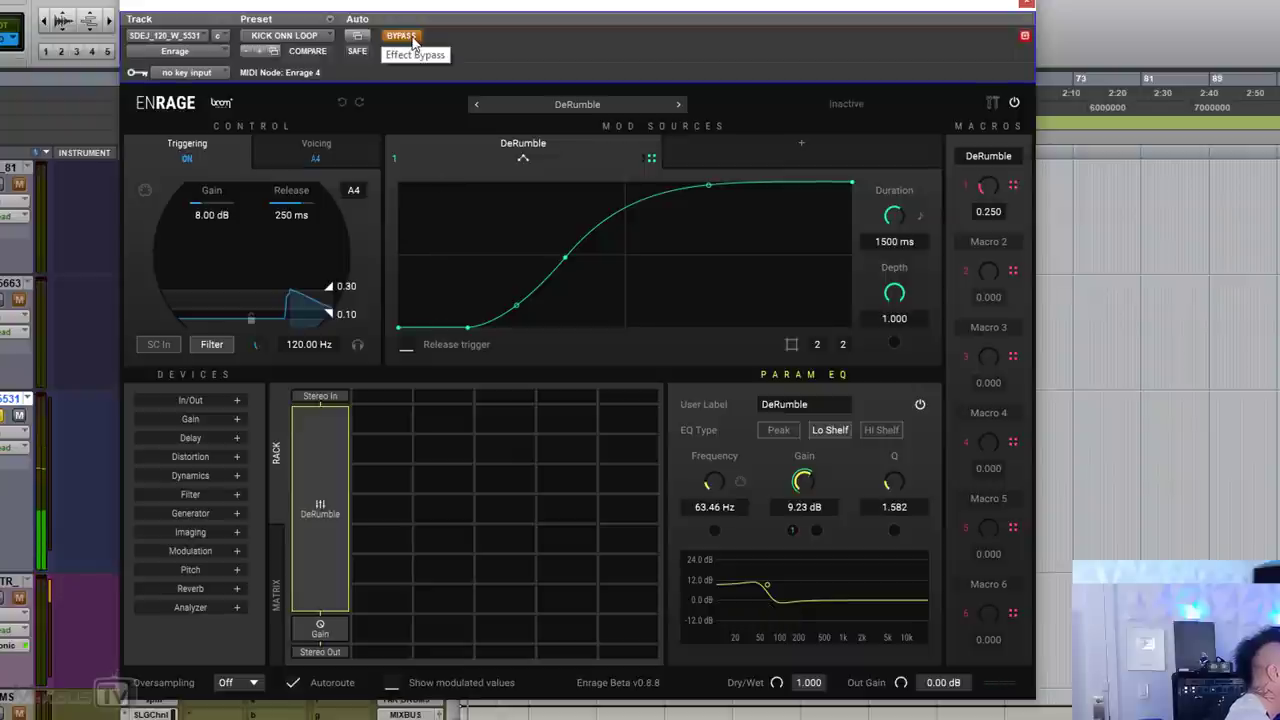
click(410, 37)
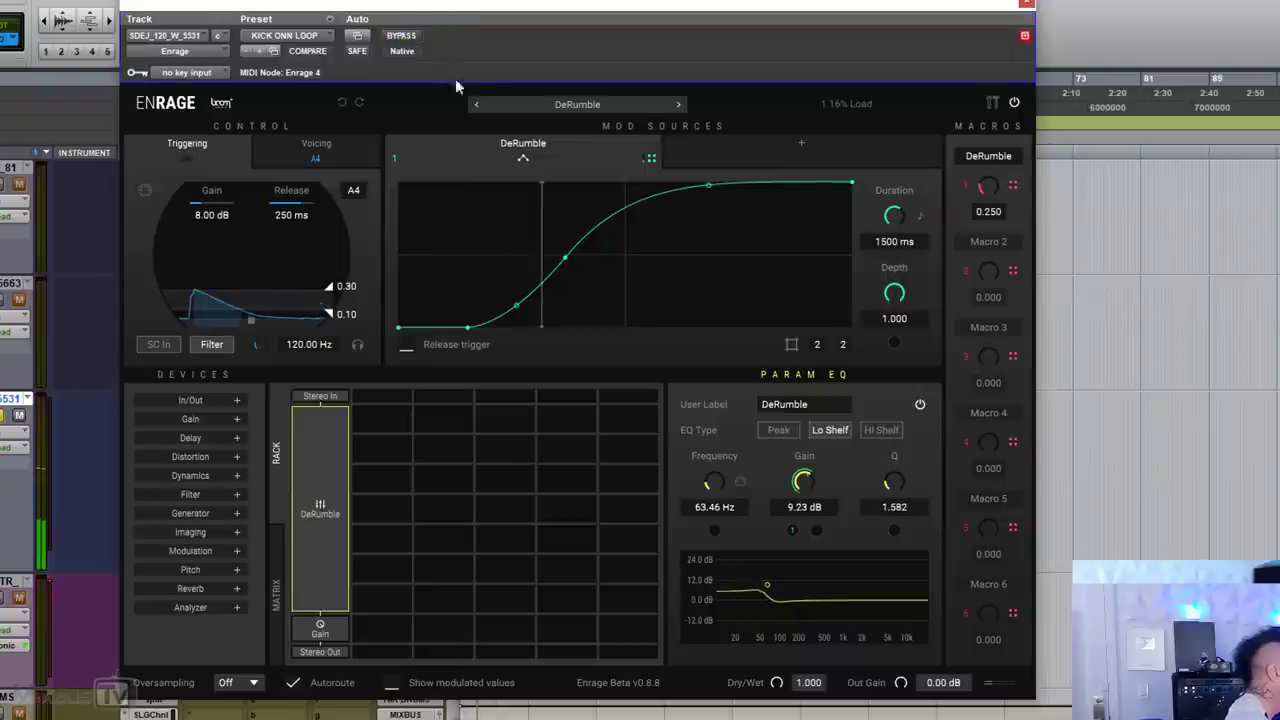
drag(886, 486, 890, 493)
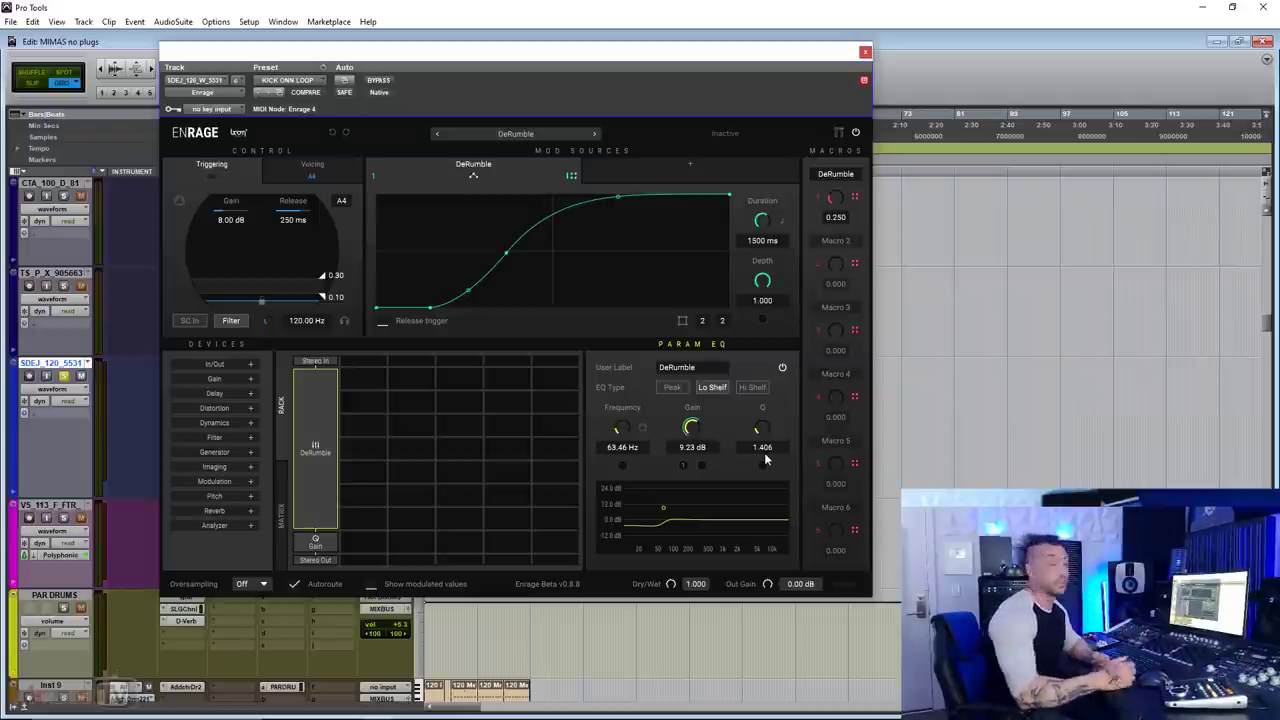
From the Preset Browser, try Dynamic Saturation, then load EDM Vocal Channelstrip and close the browser
click(283, 516)
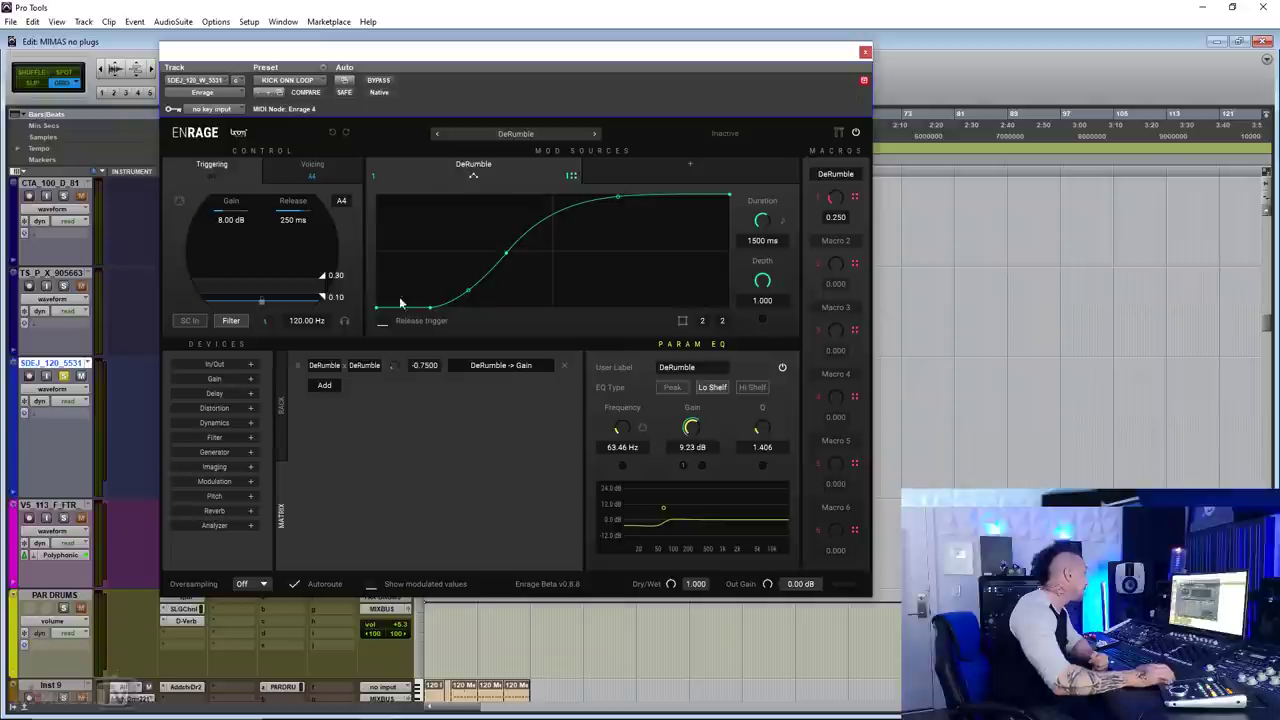
click(521, 135)
click(710, 313)
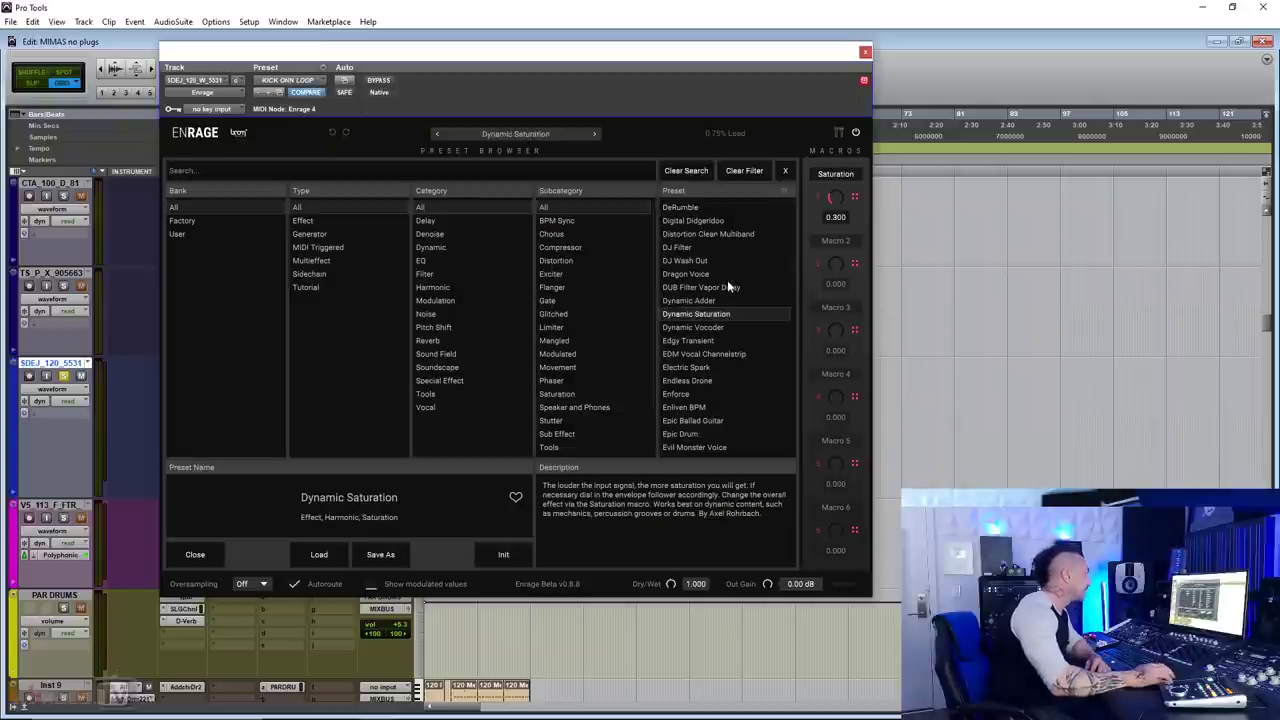
click(688, 351)
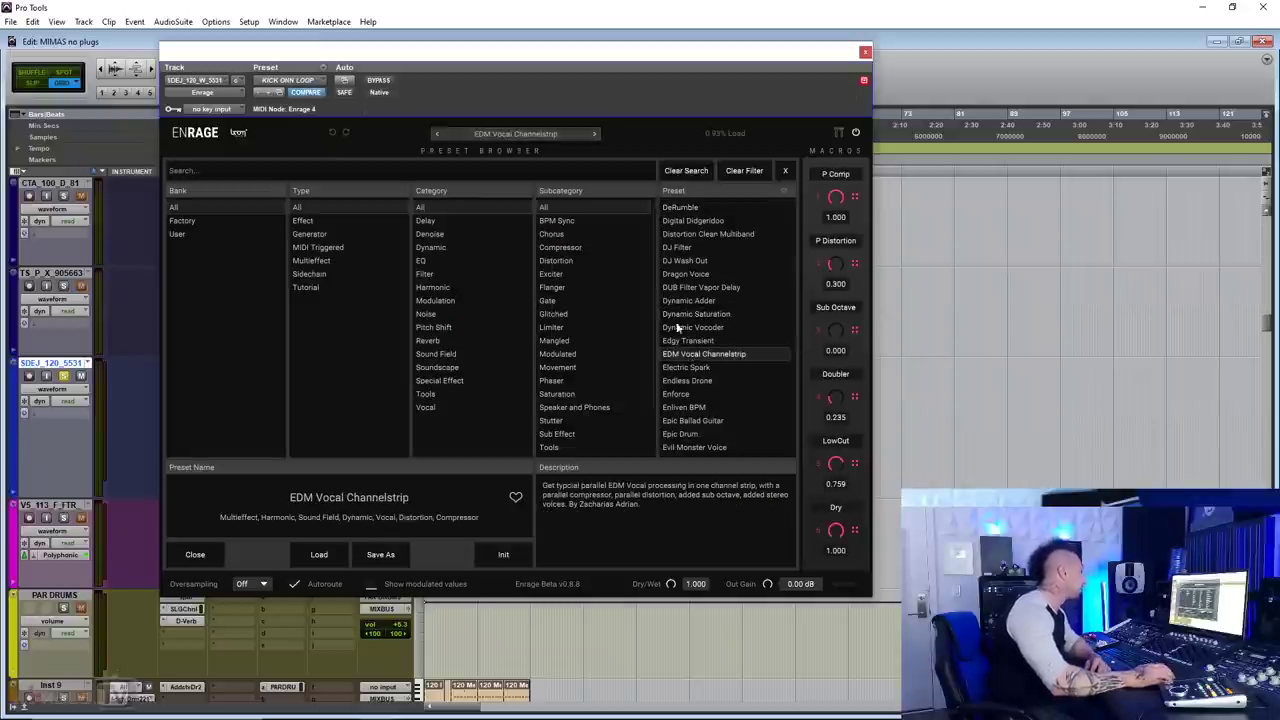
click(531, 134)
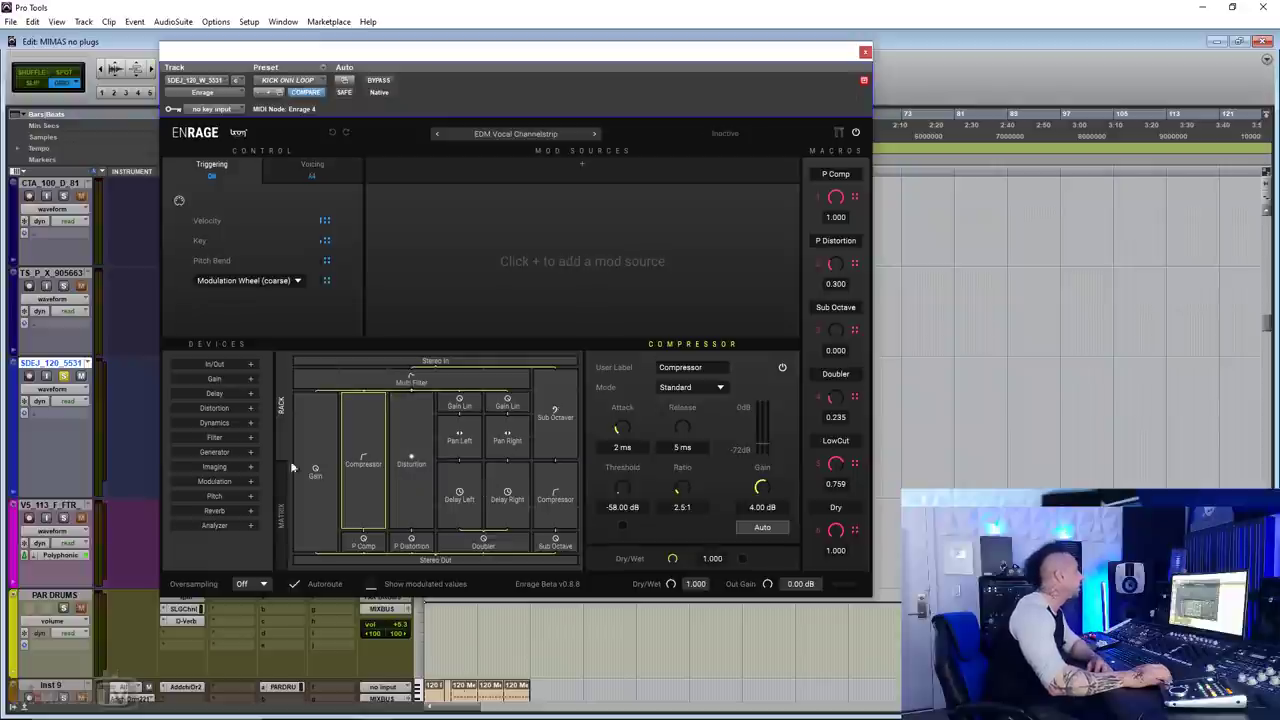
Show the EDM Vocal Channelstrip macro routings in the MATRIX and add an LFO mod source
click(282, 502)
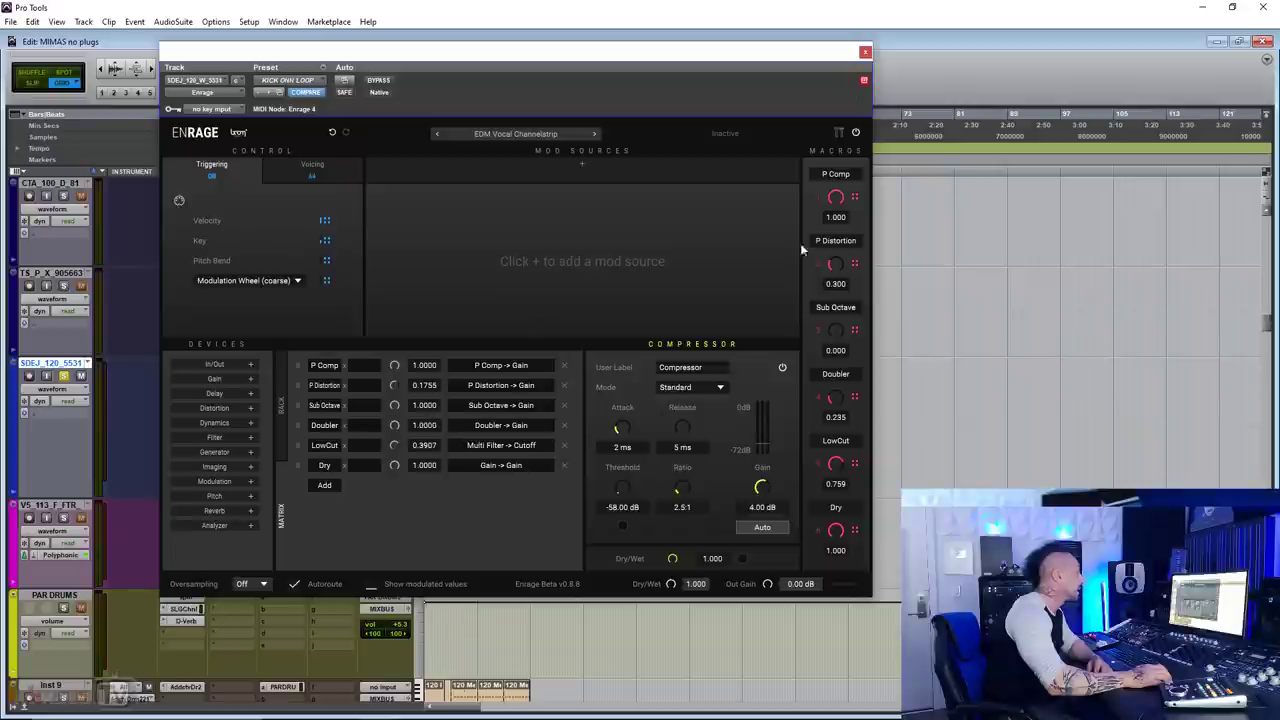
click(503, 164)
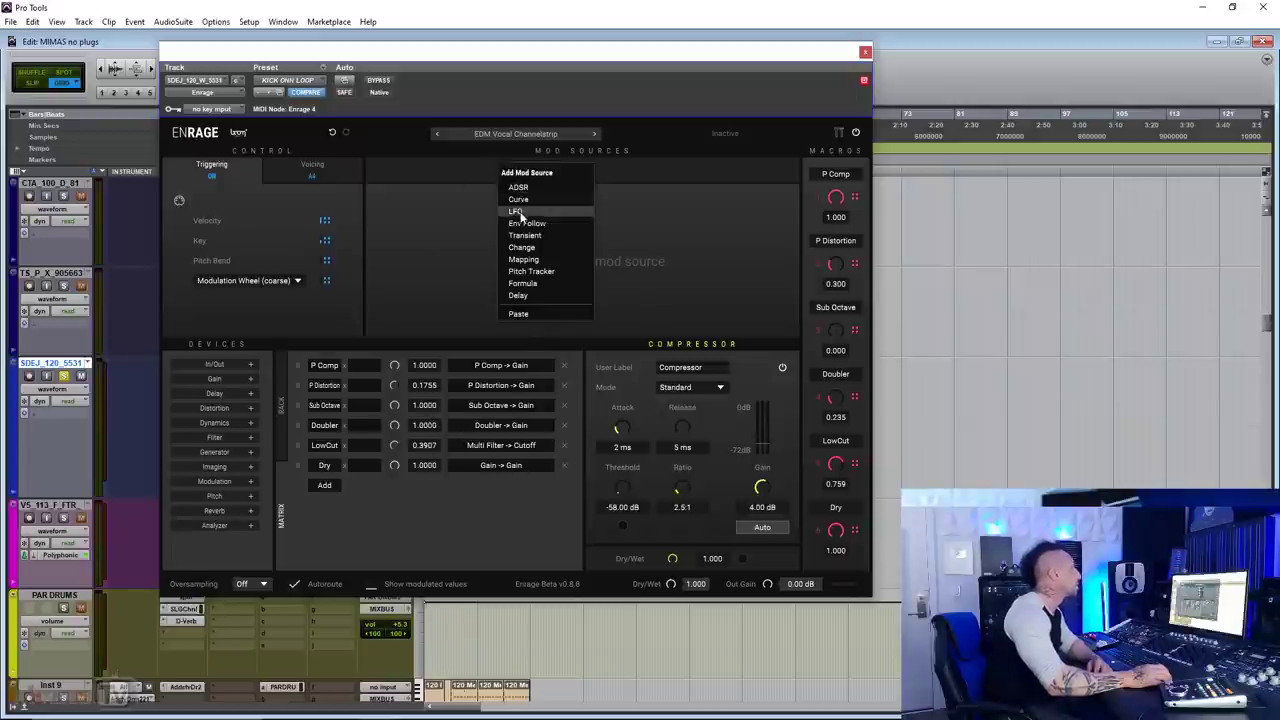